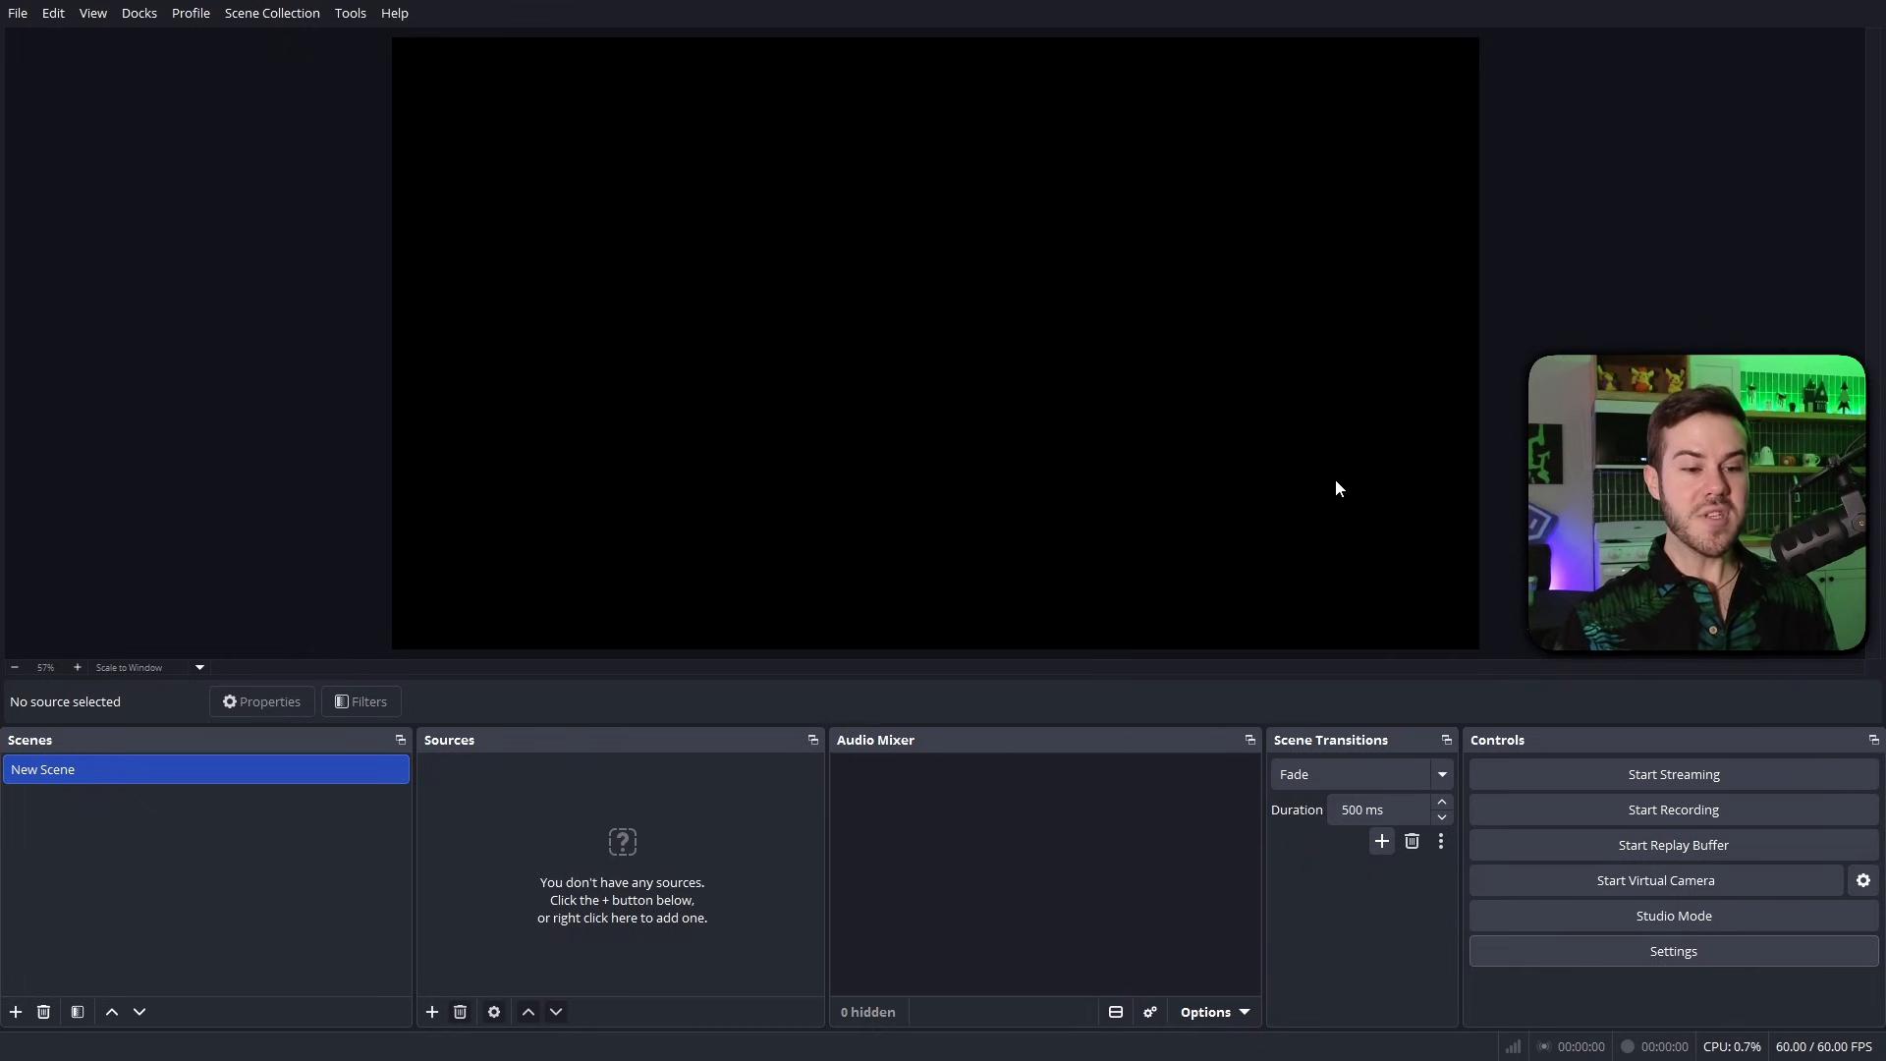
Open the stream settings and choose Custom as the streaming service.
left_click(1626, 952)
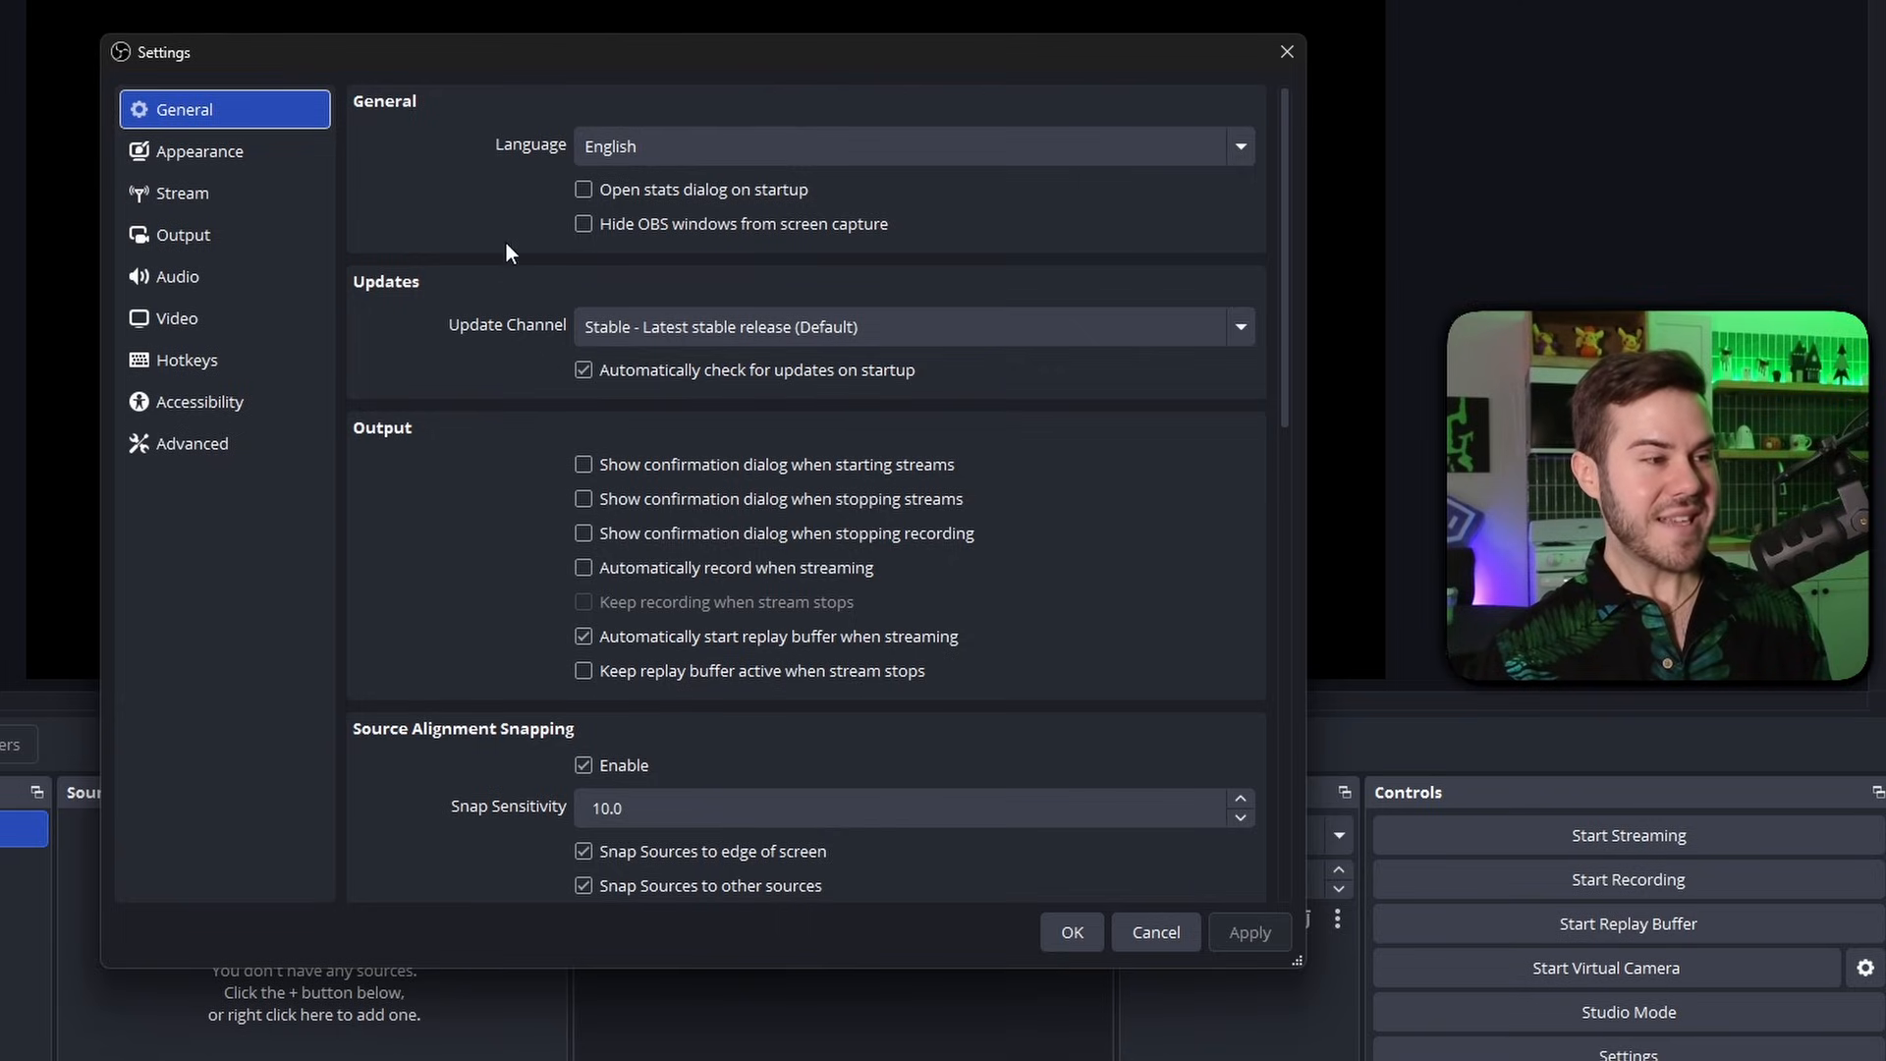
left_click(226, 203)
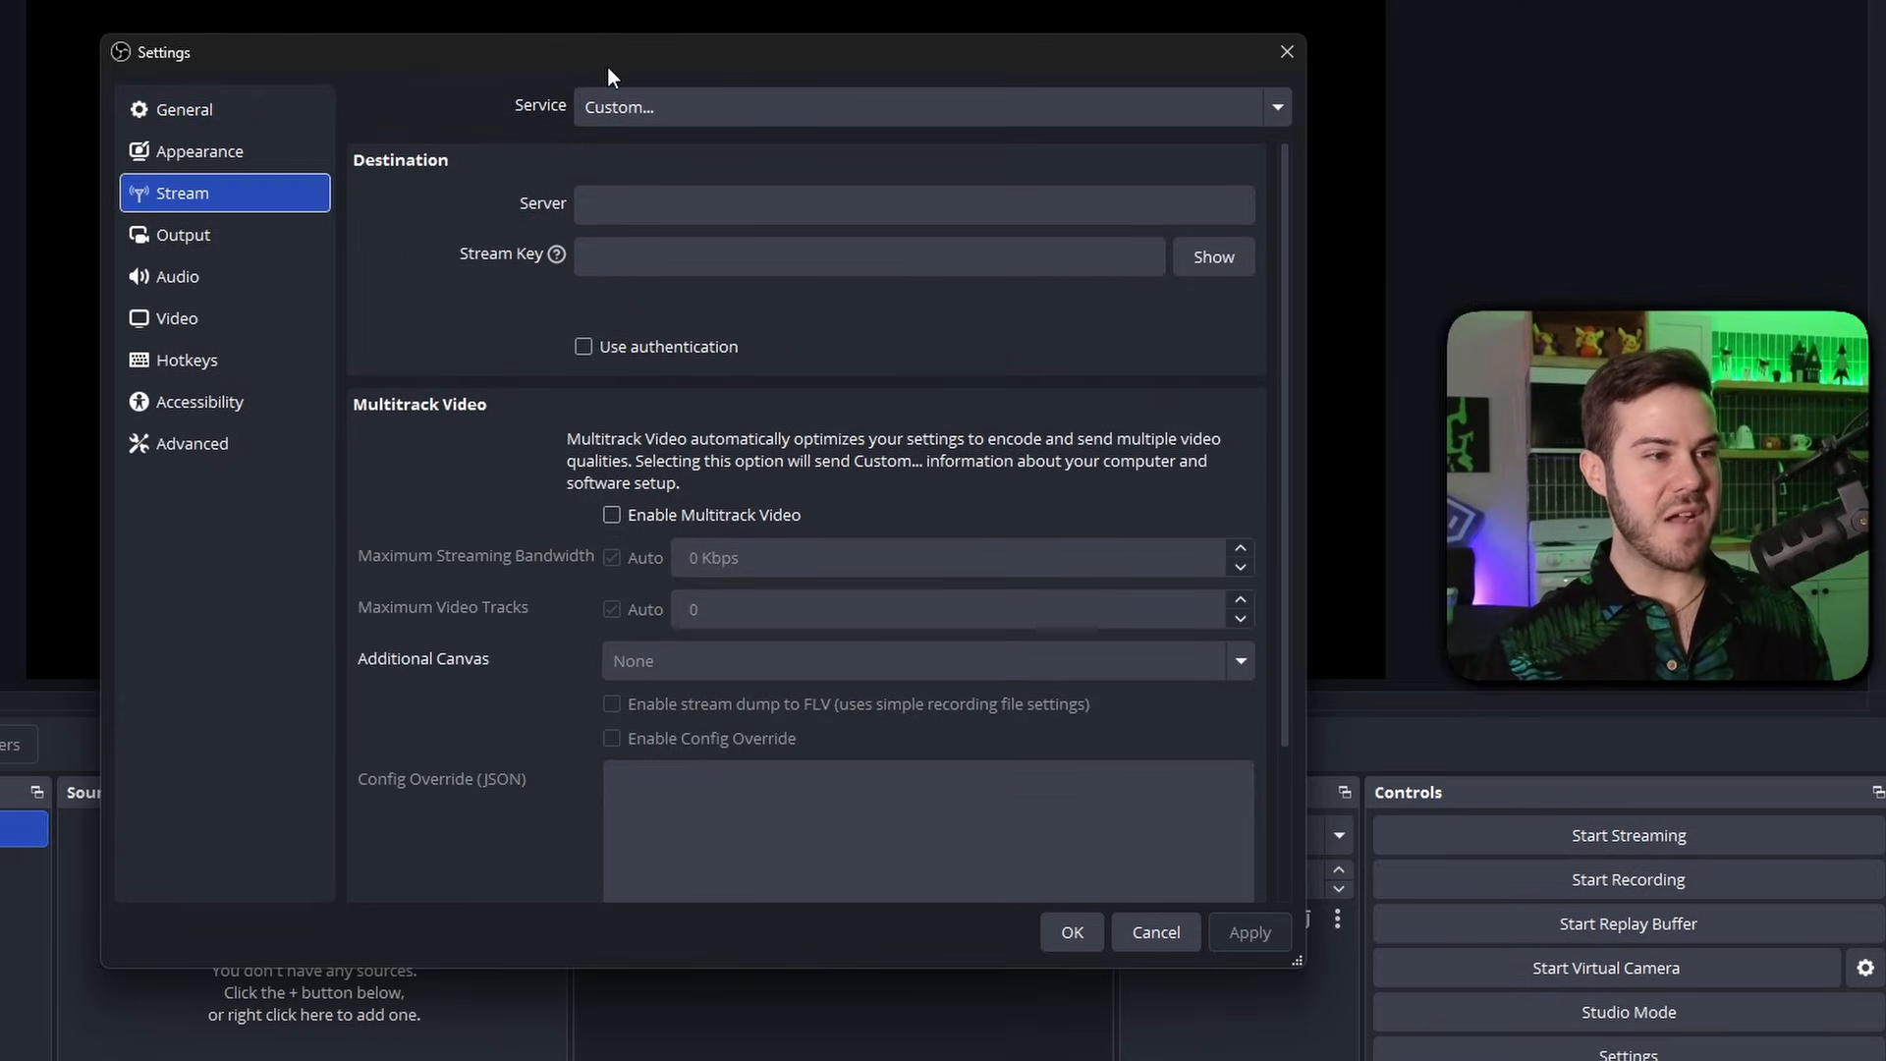
left_click(705, 104)
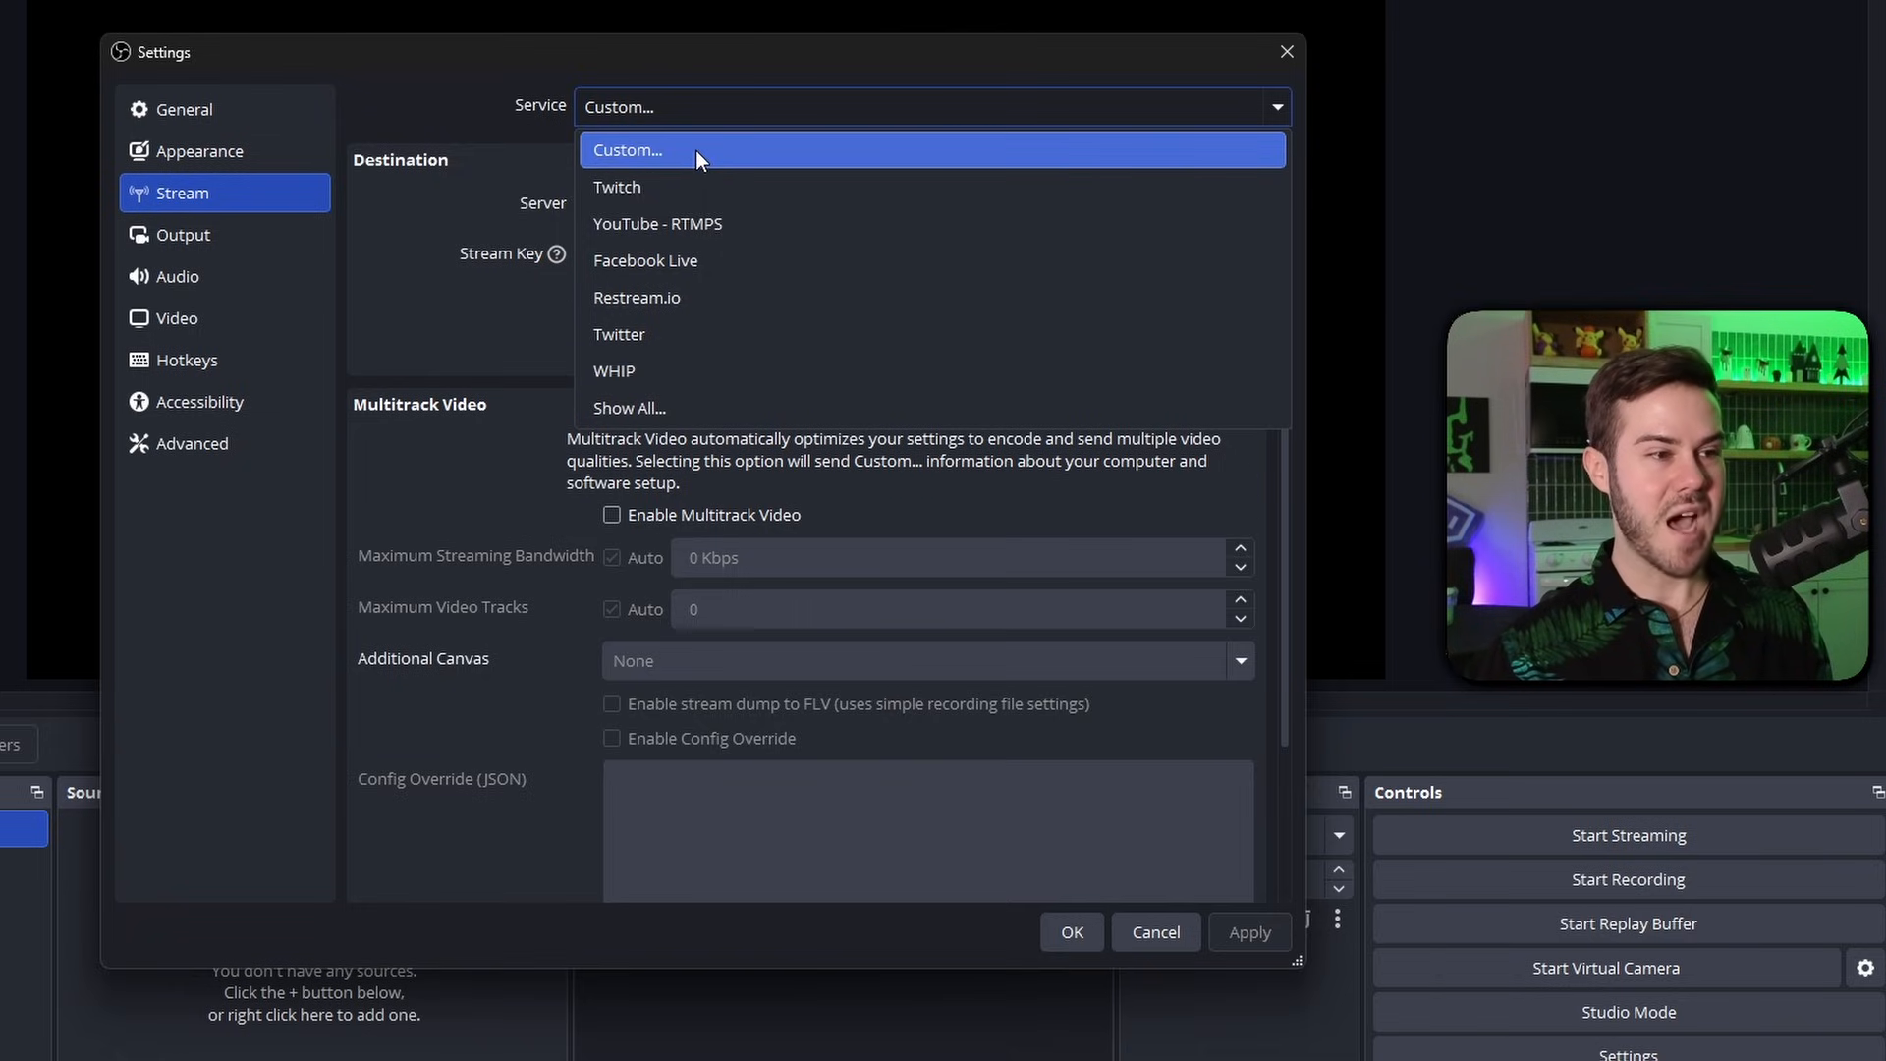
left_click(663, 160)
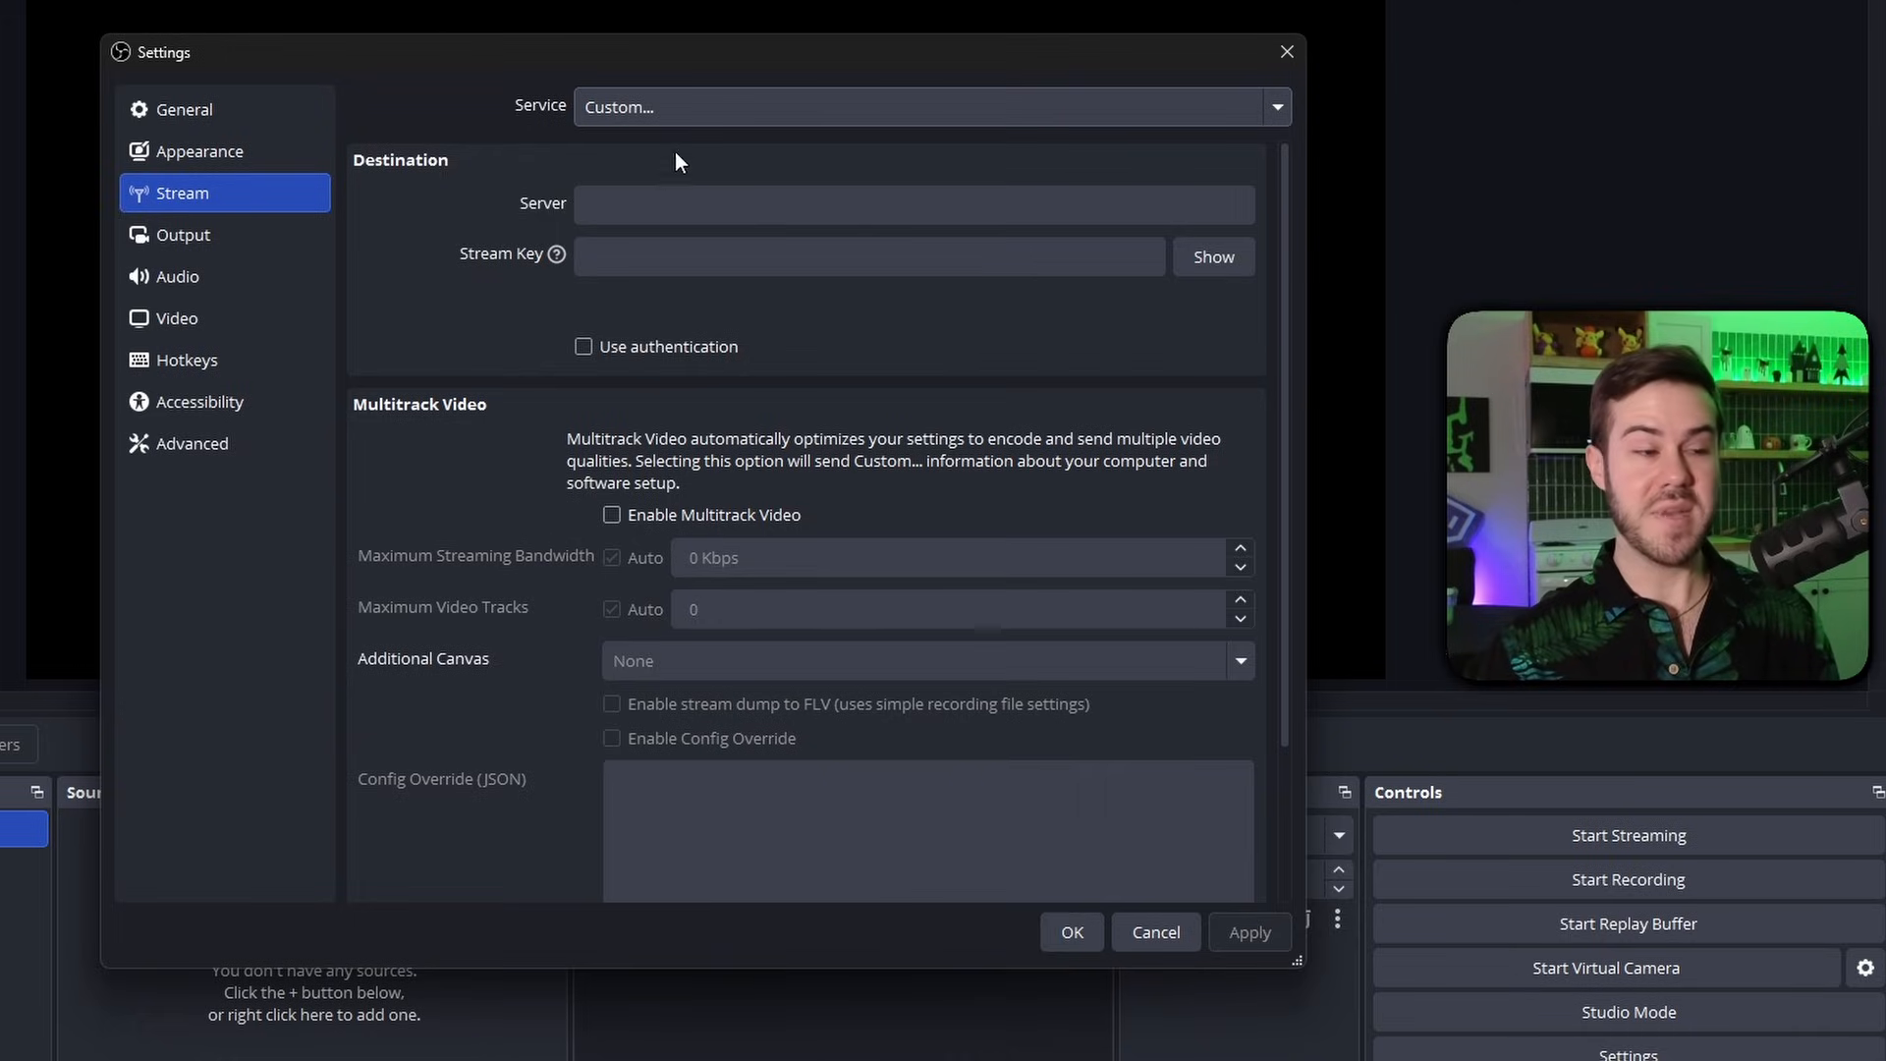
left_click(717, 256)
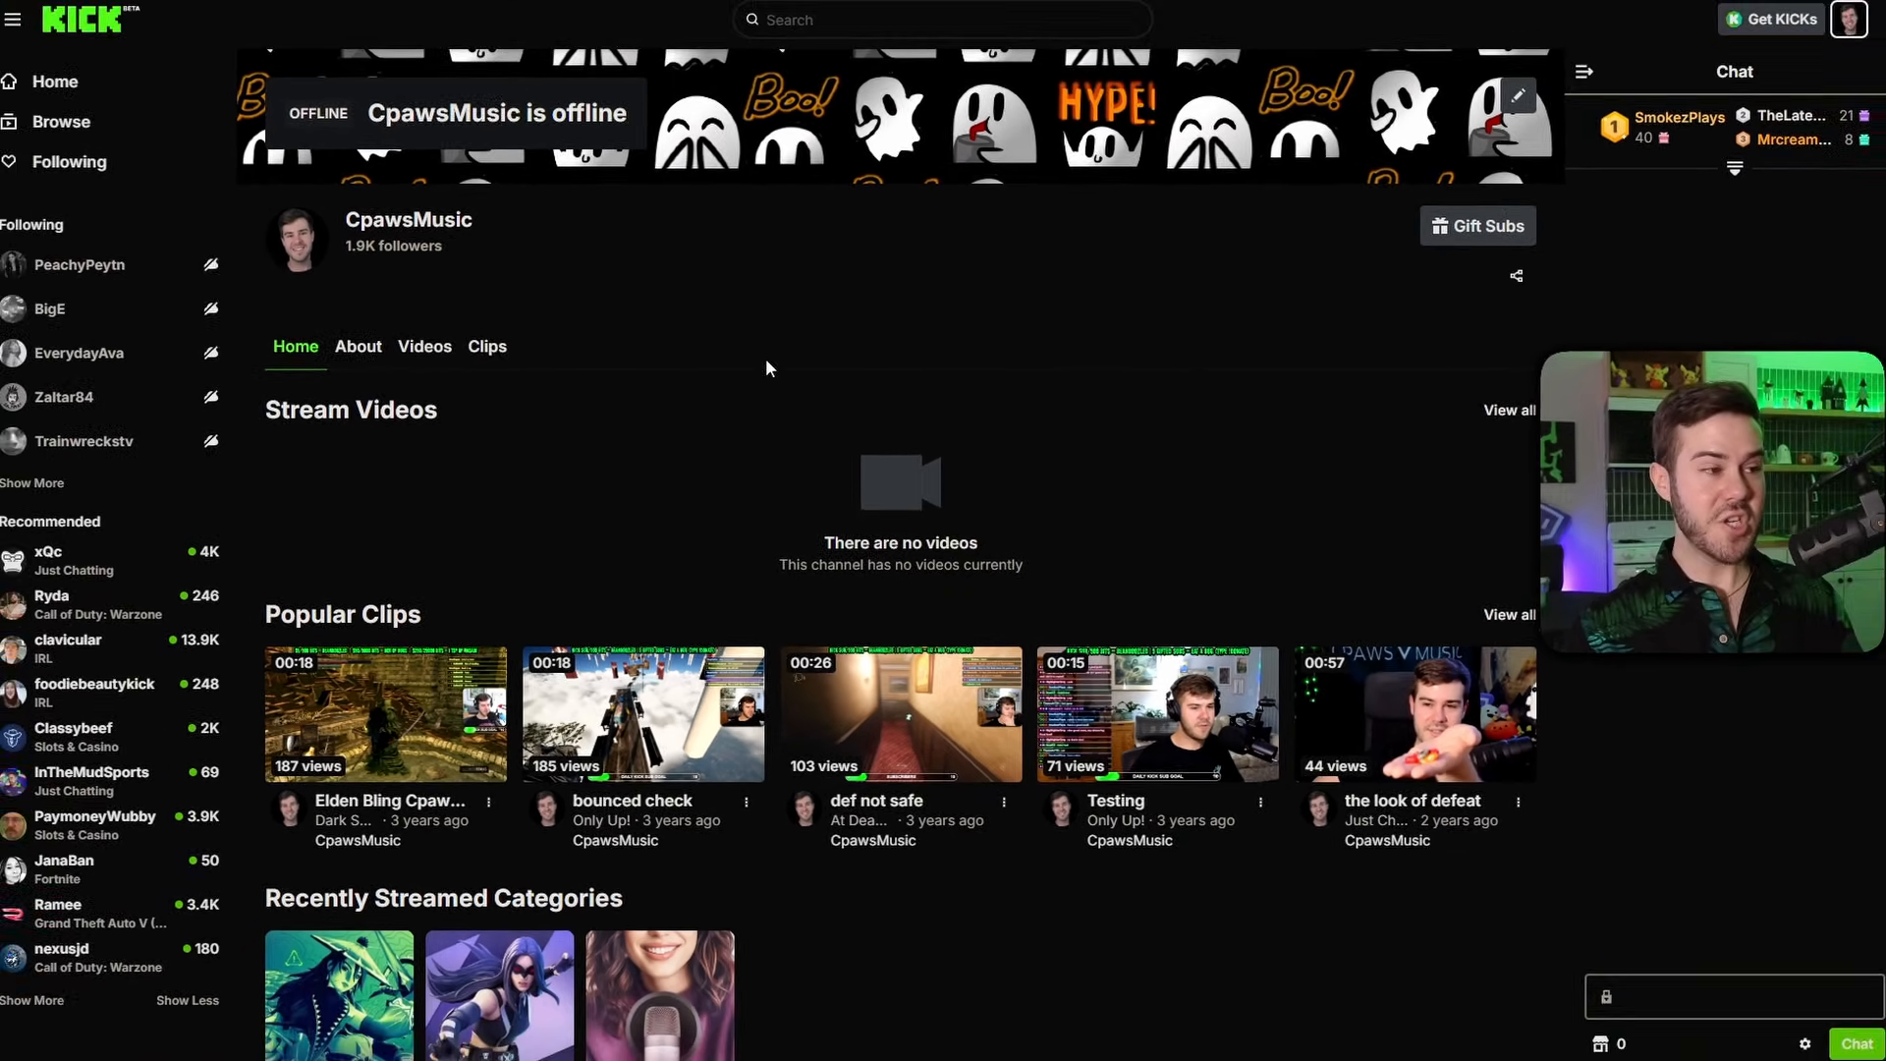
Switch to Kick, open the creator dashboard's Stream URL & Key page, reveal the stream URL and copy it.
left_click(1831, 34)
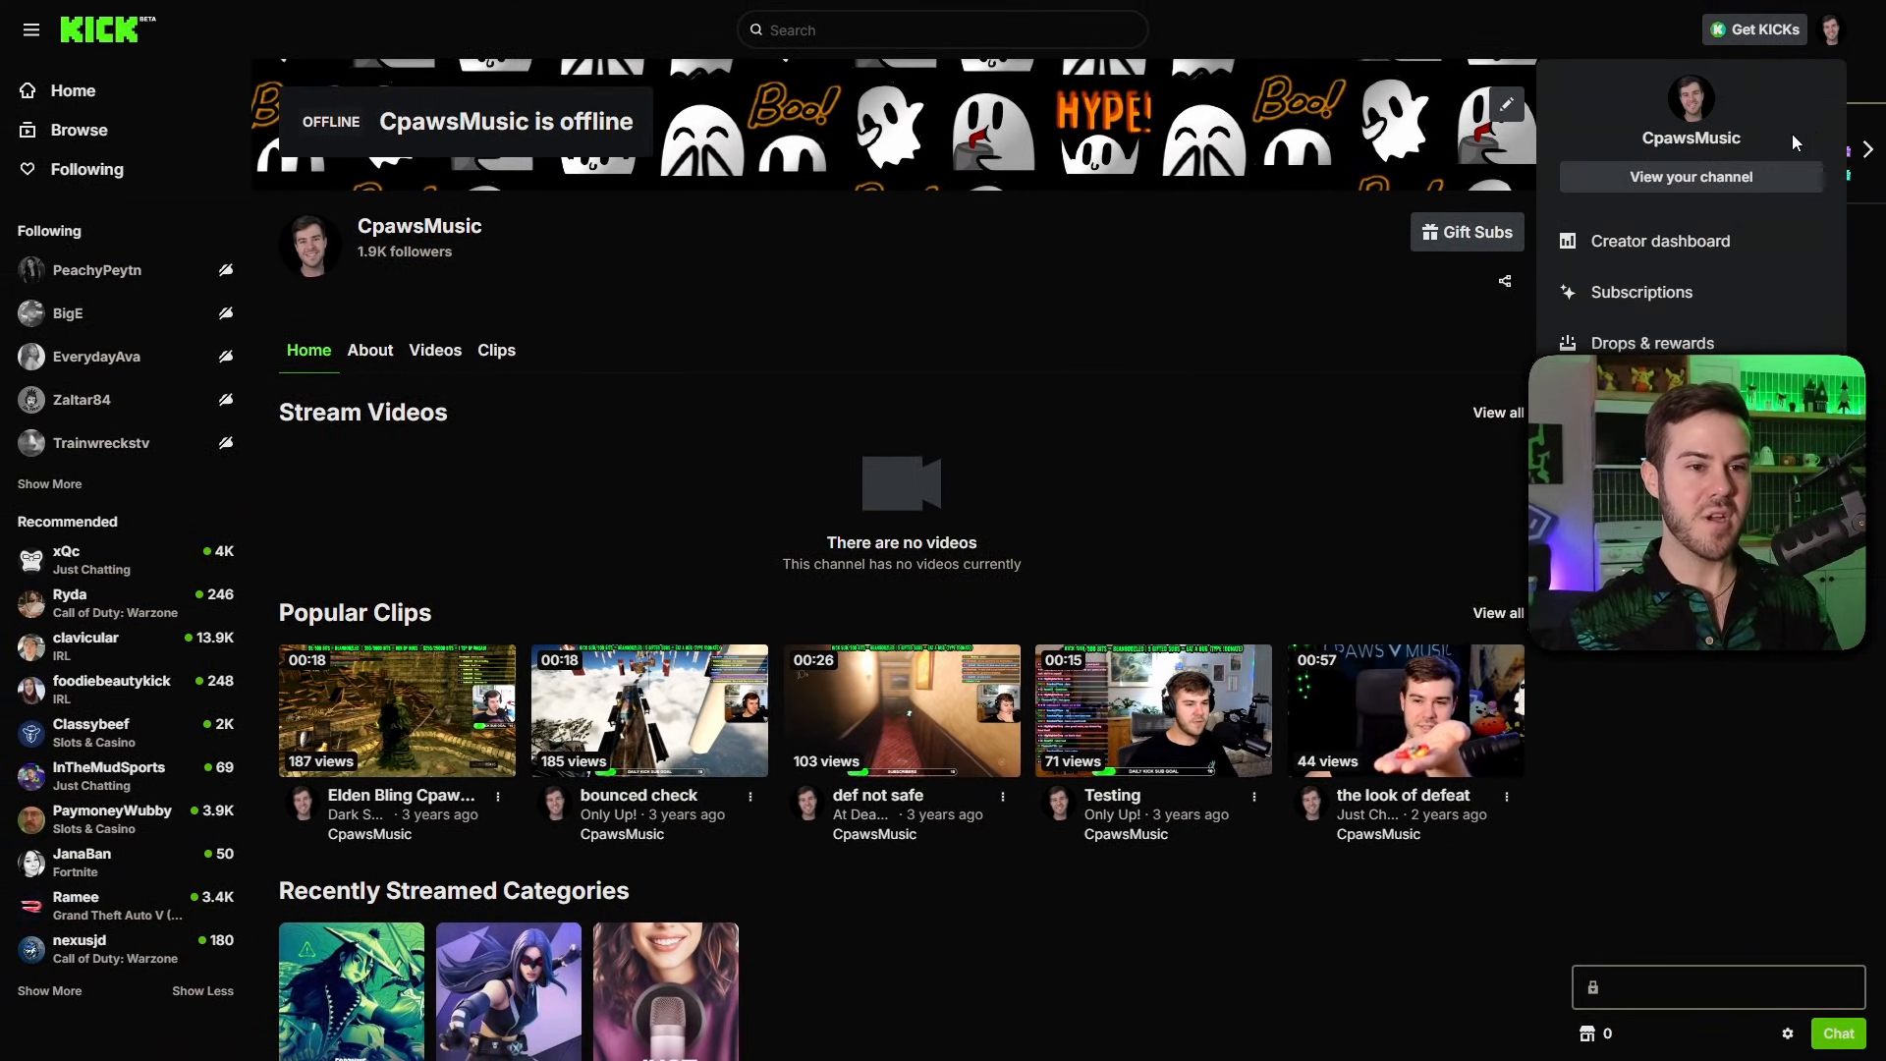
left_click(1662, 243)
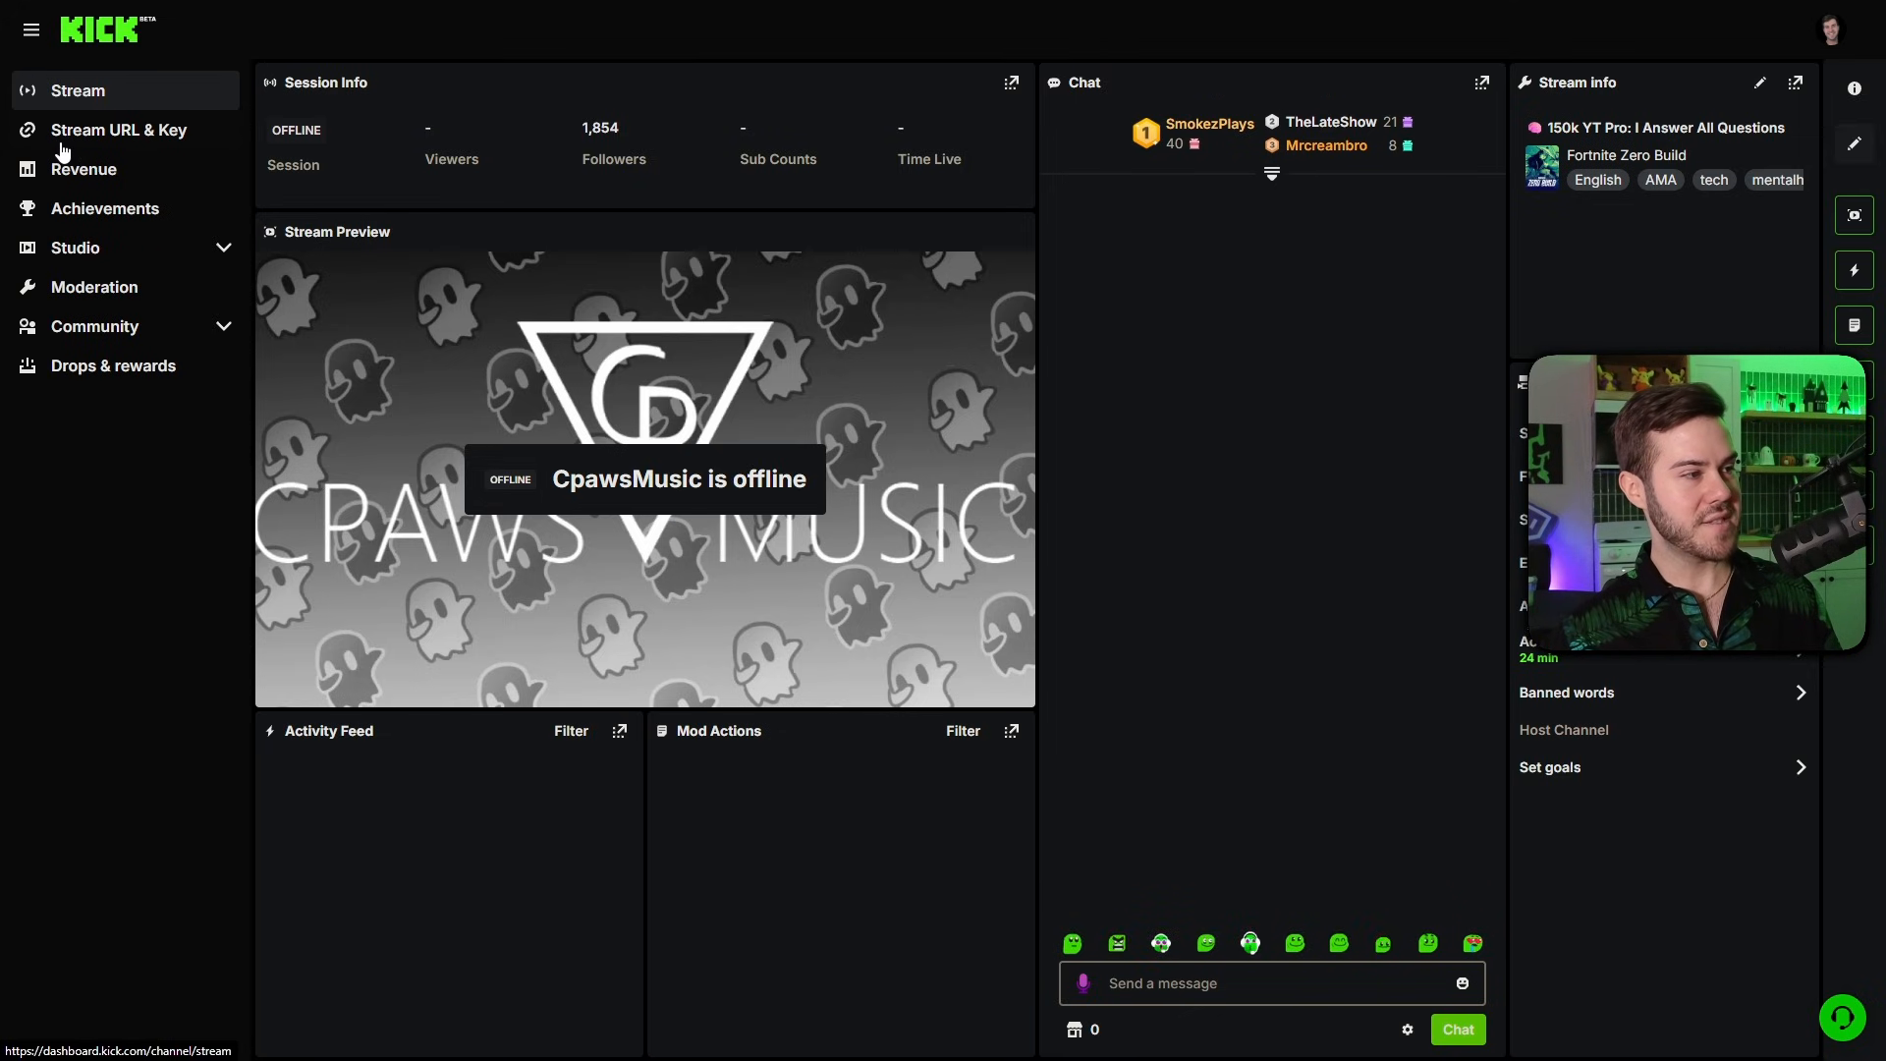
left_click(155, 138)
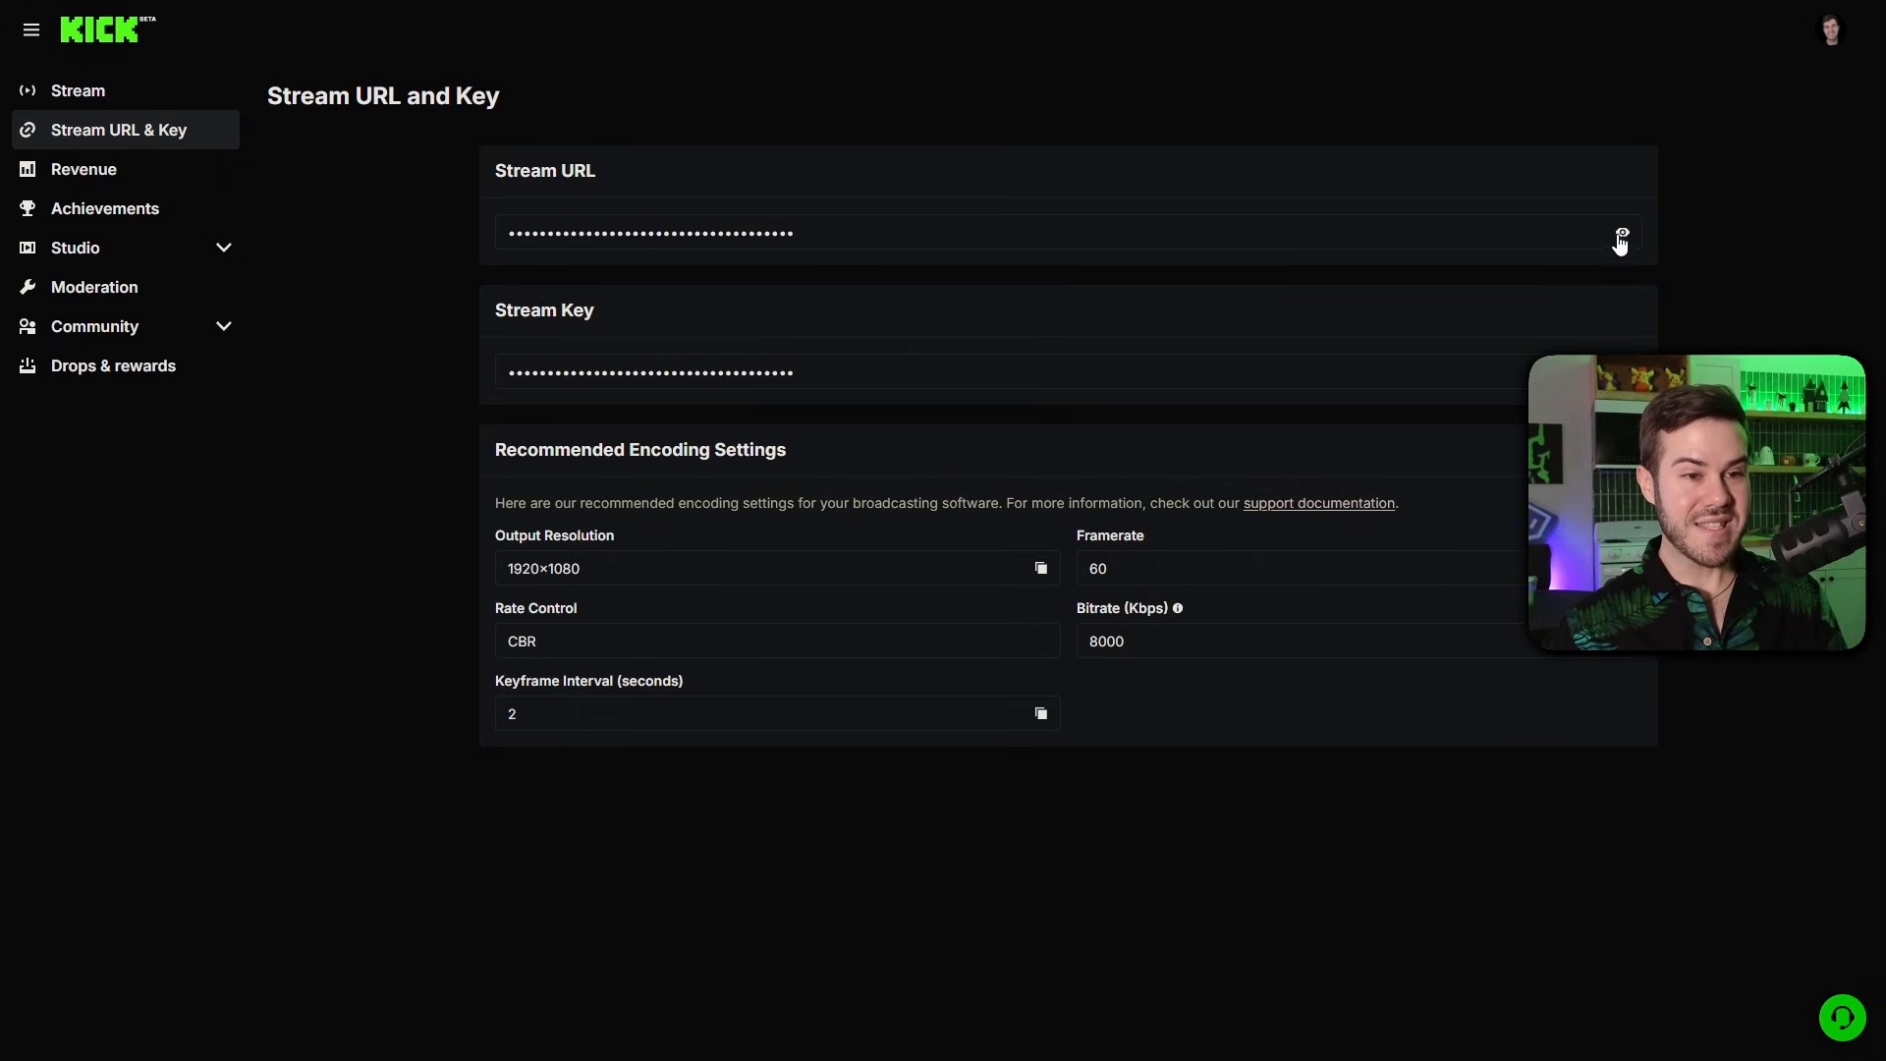
left_click(1623, 234)
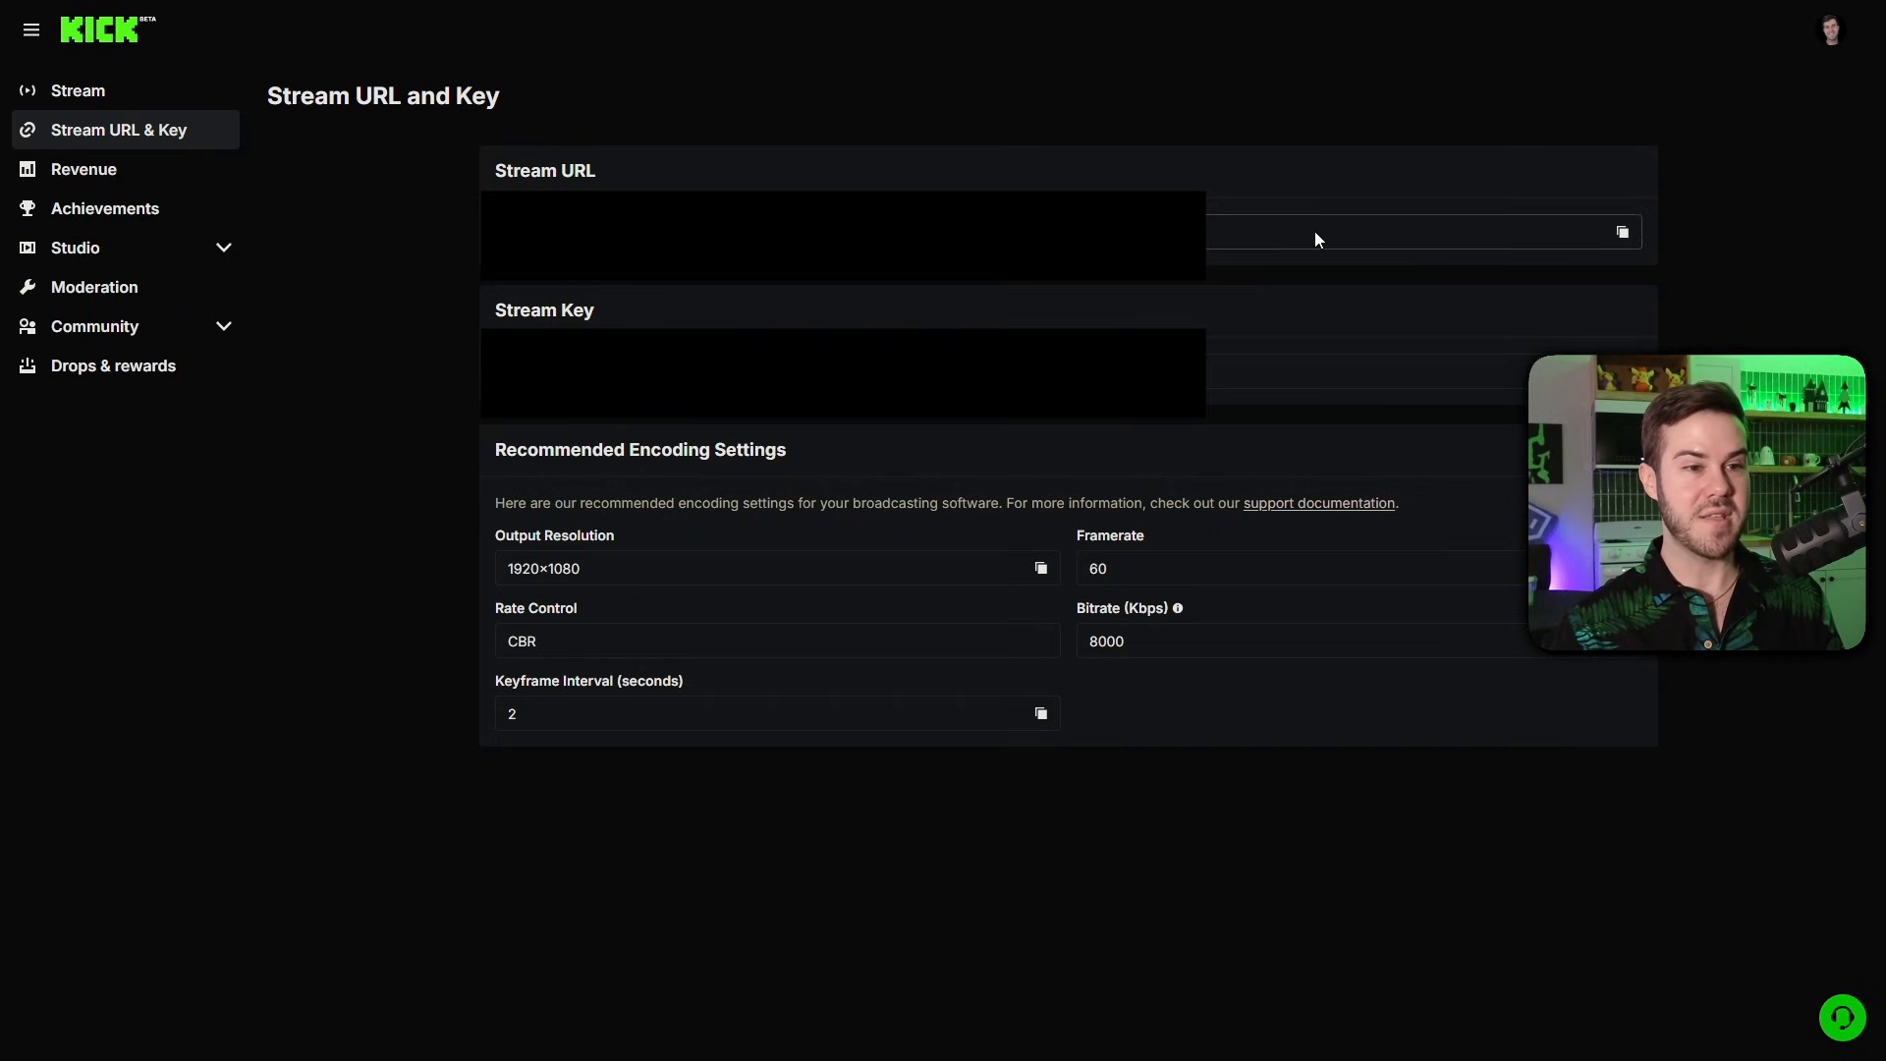
left_click(1623, 233)
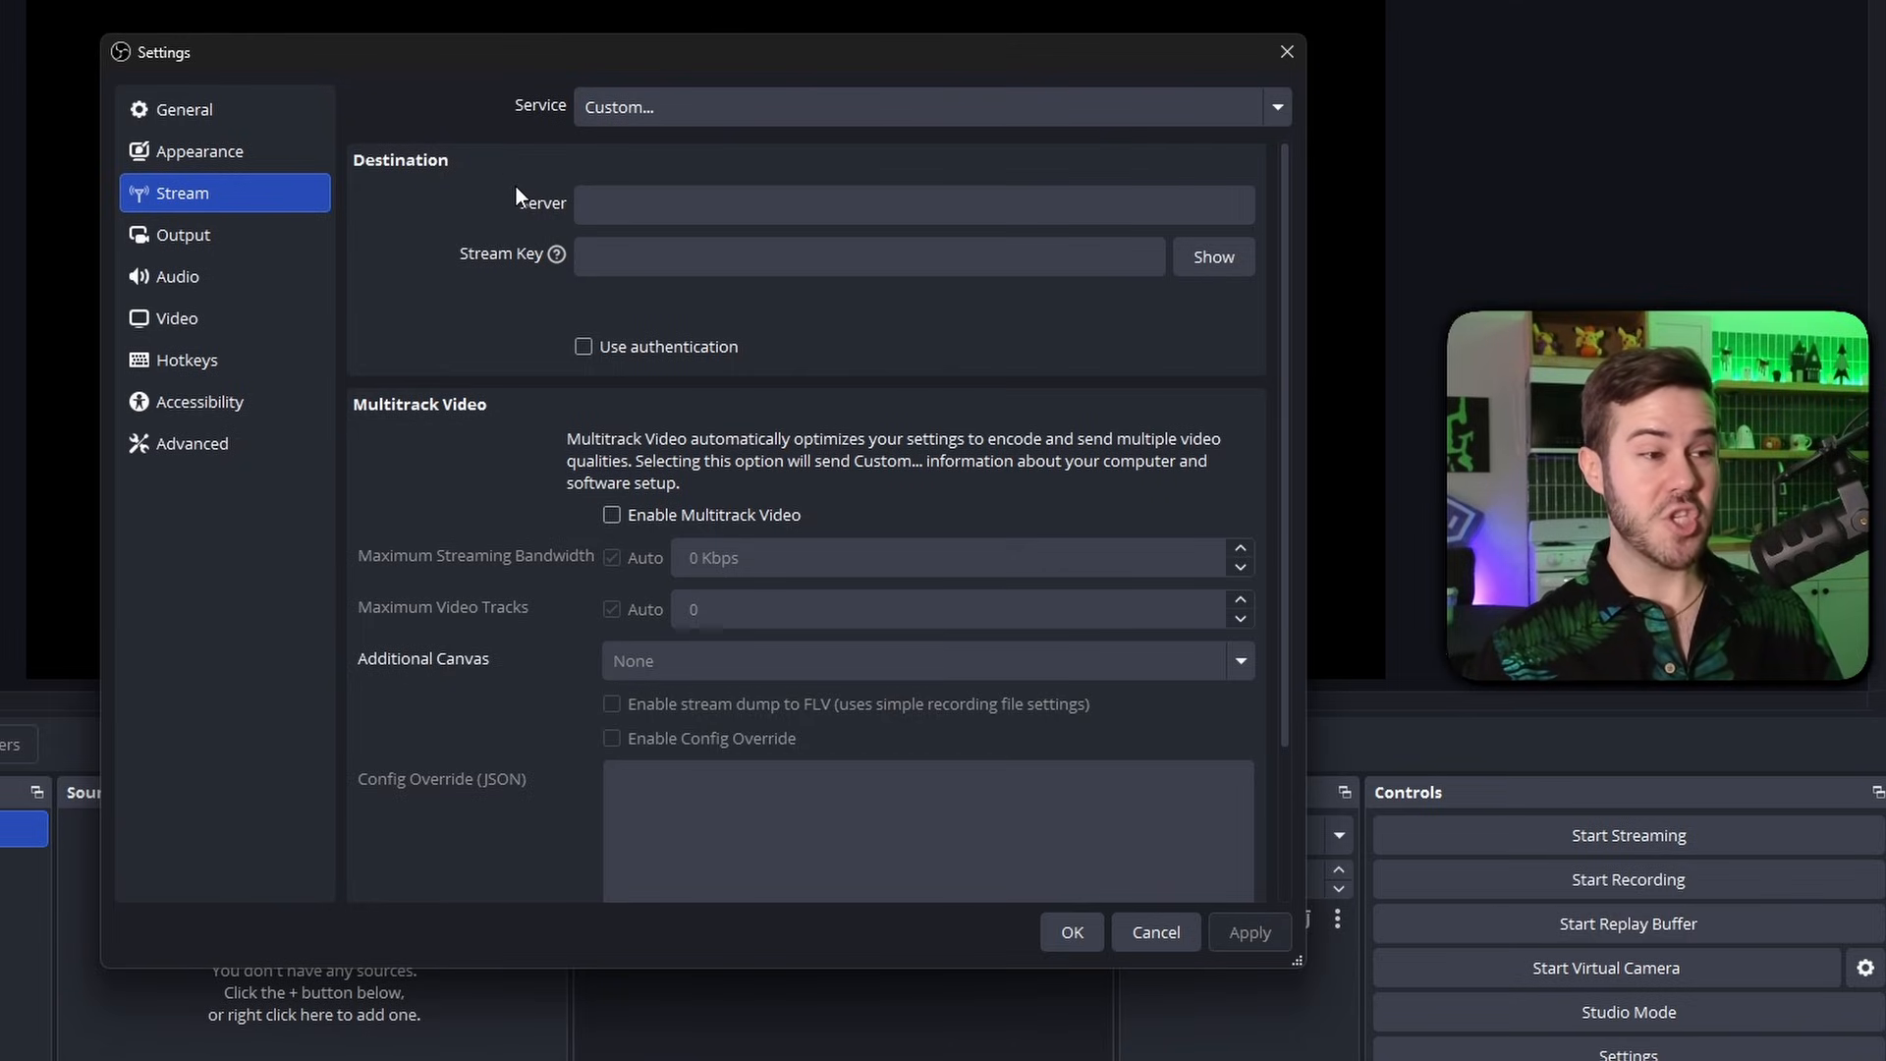
Back in OBS, paste the Kick stream URL as the server, paste the stream key, and save the stream settings.
left_click(609, 201)
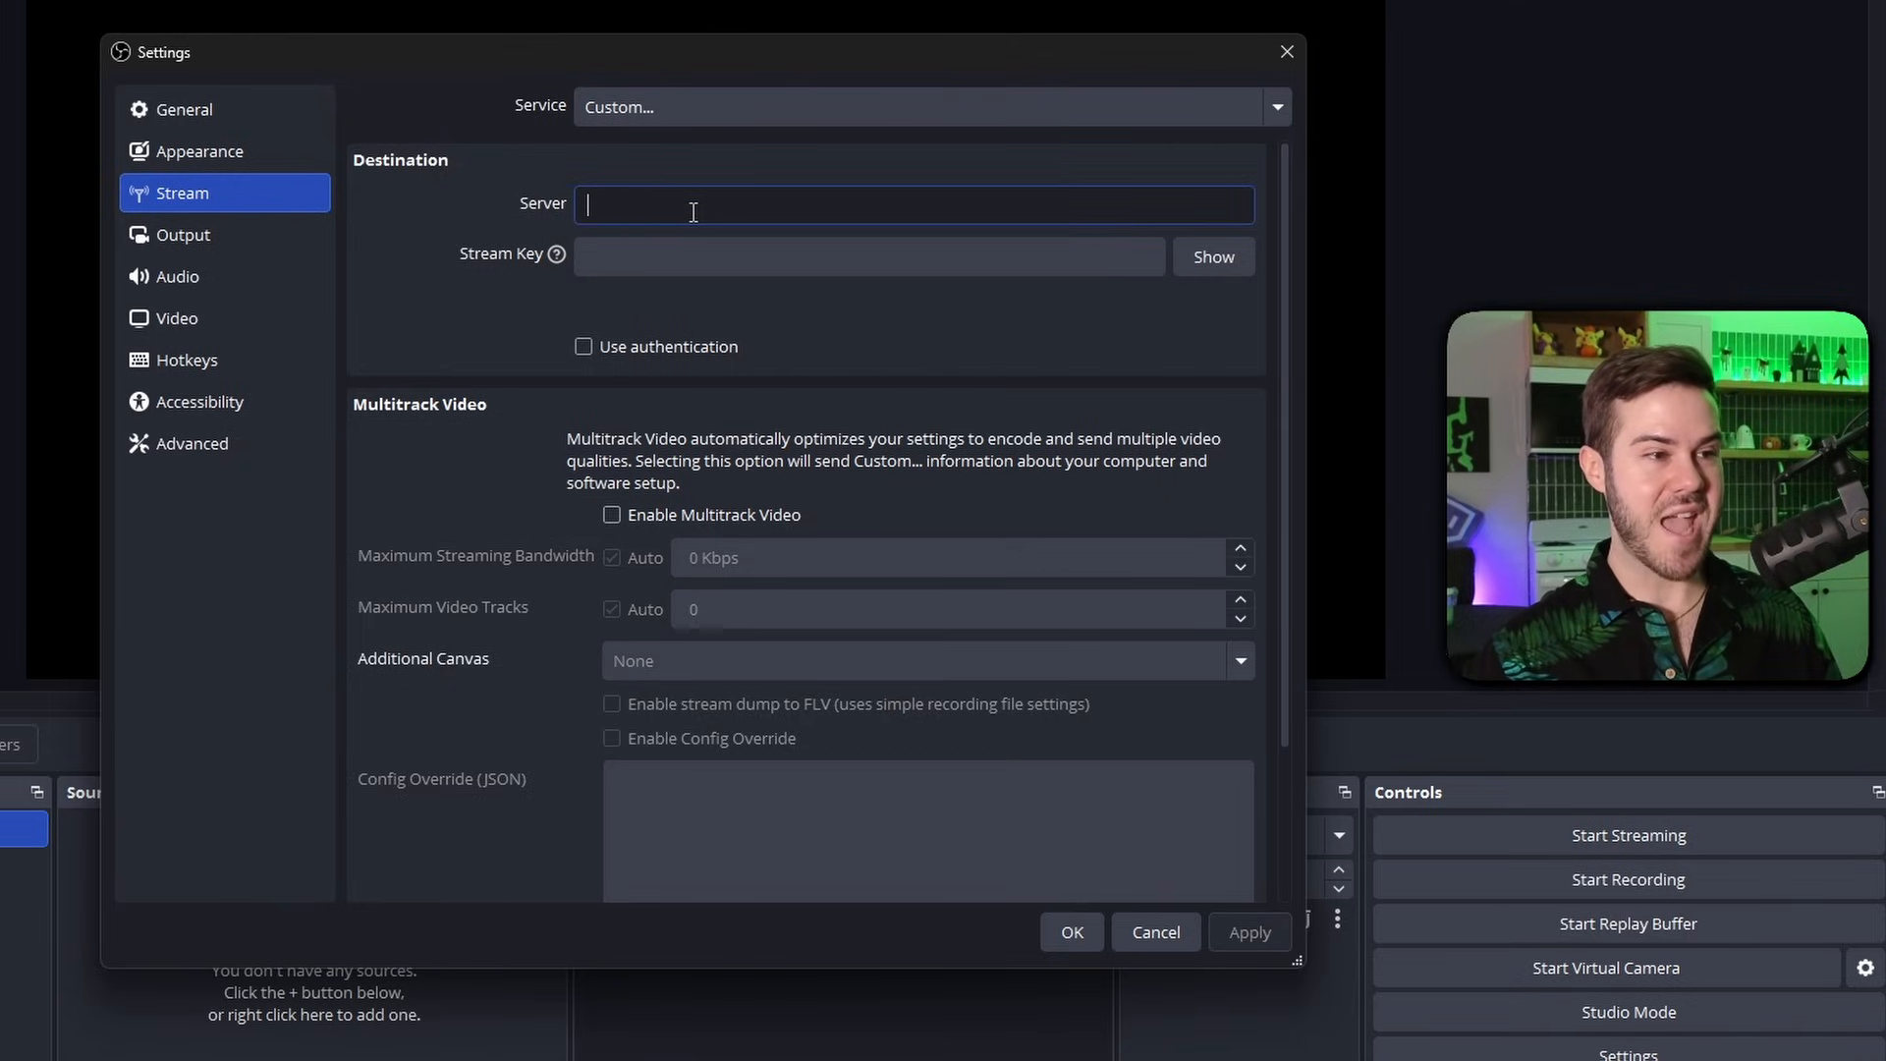
key("ctrl+v")
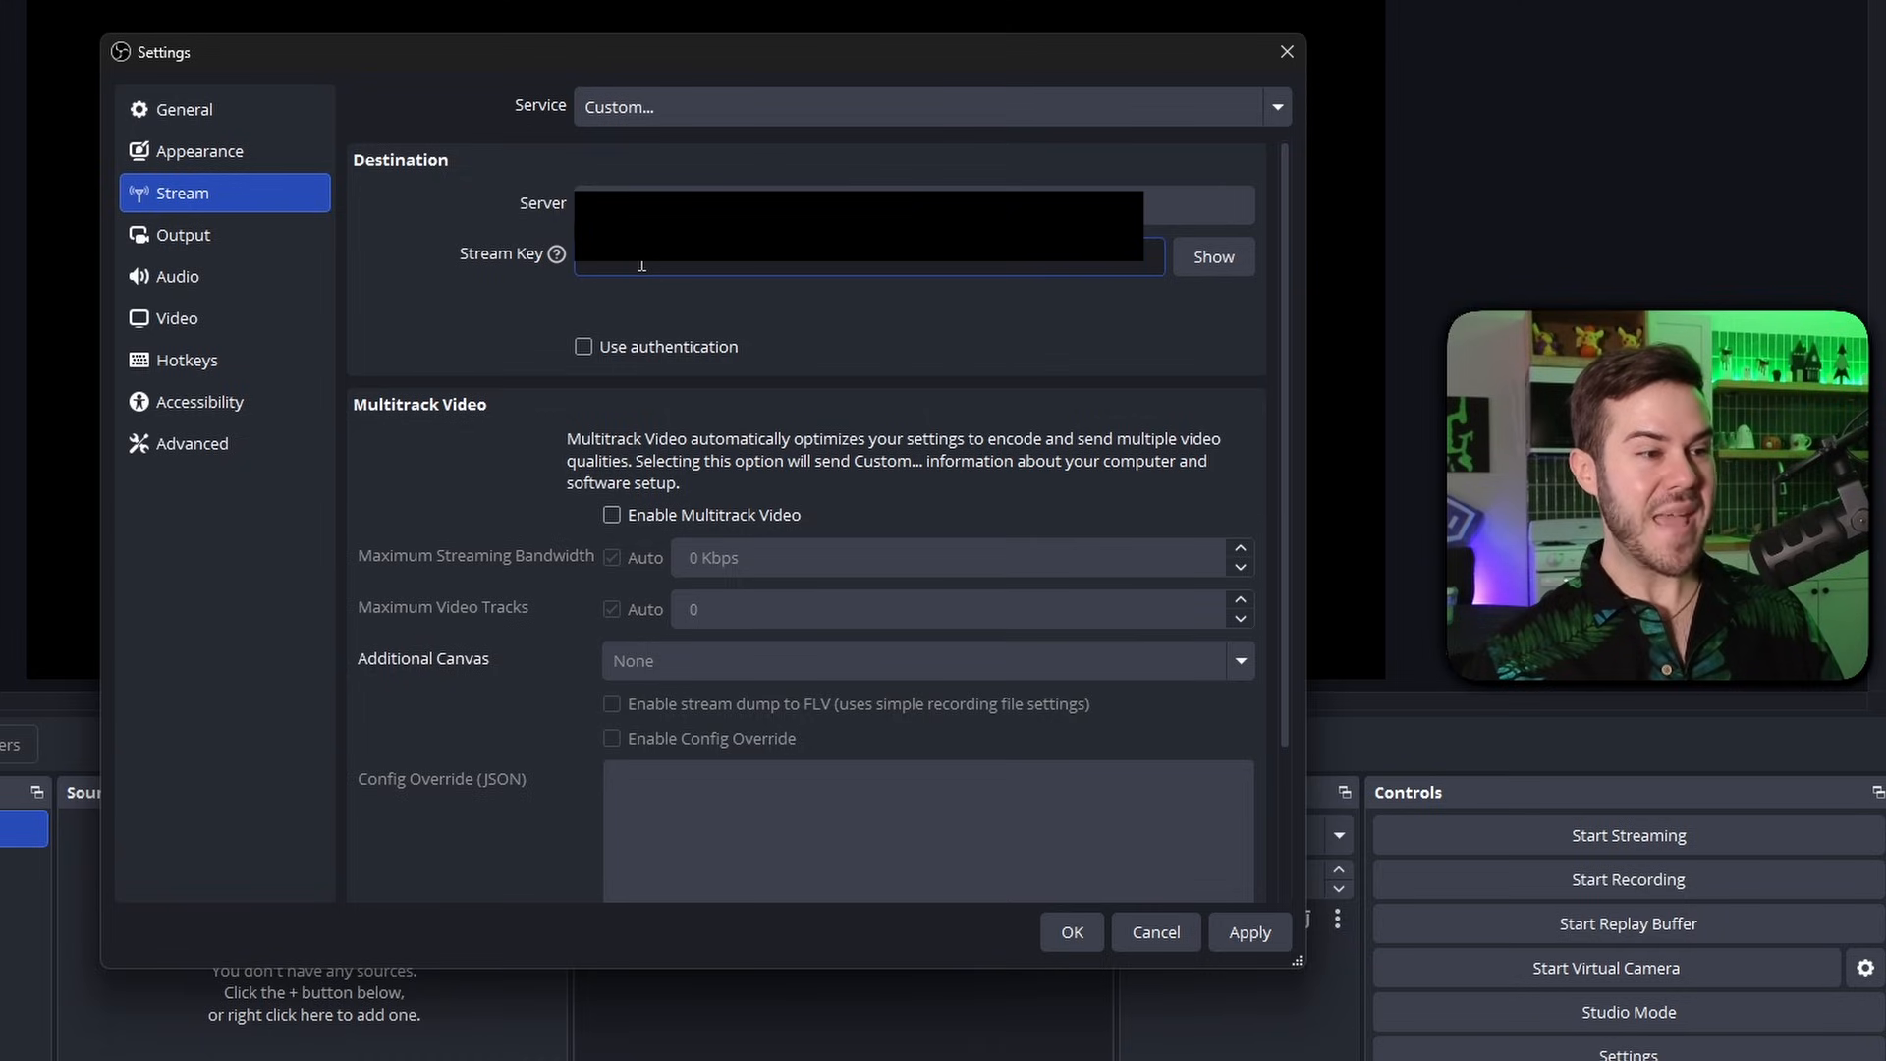
right_click(623, 263)
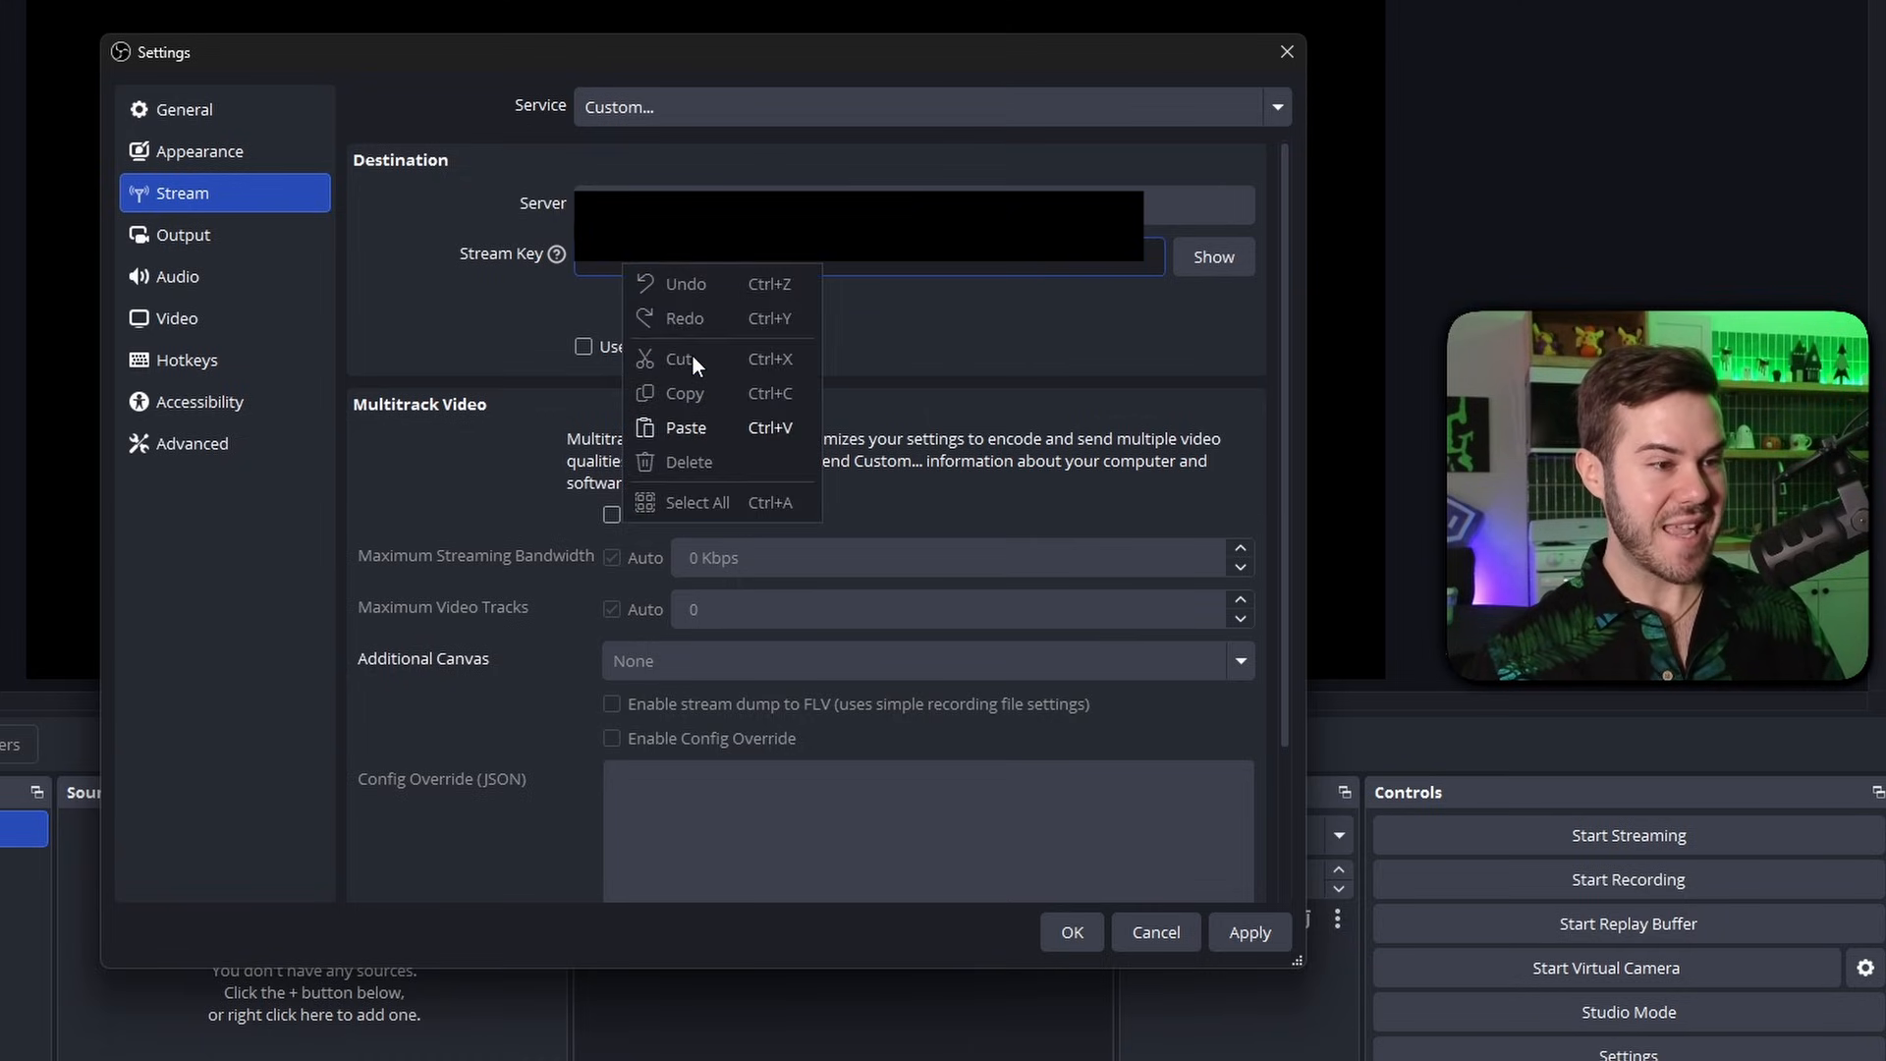
left_click(699, 425)
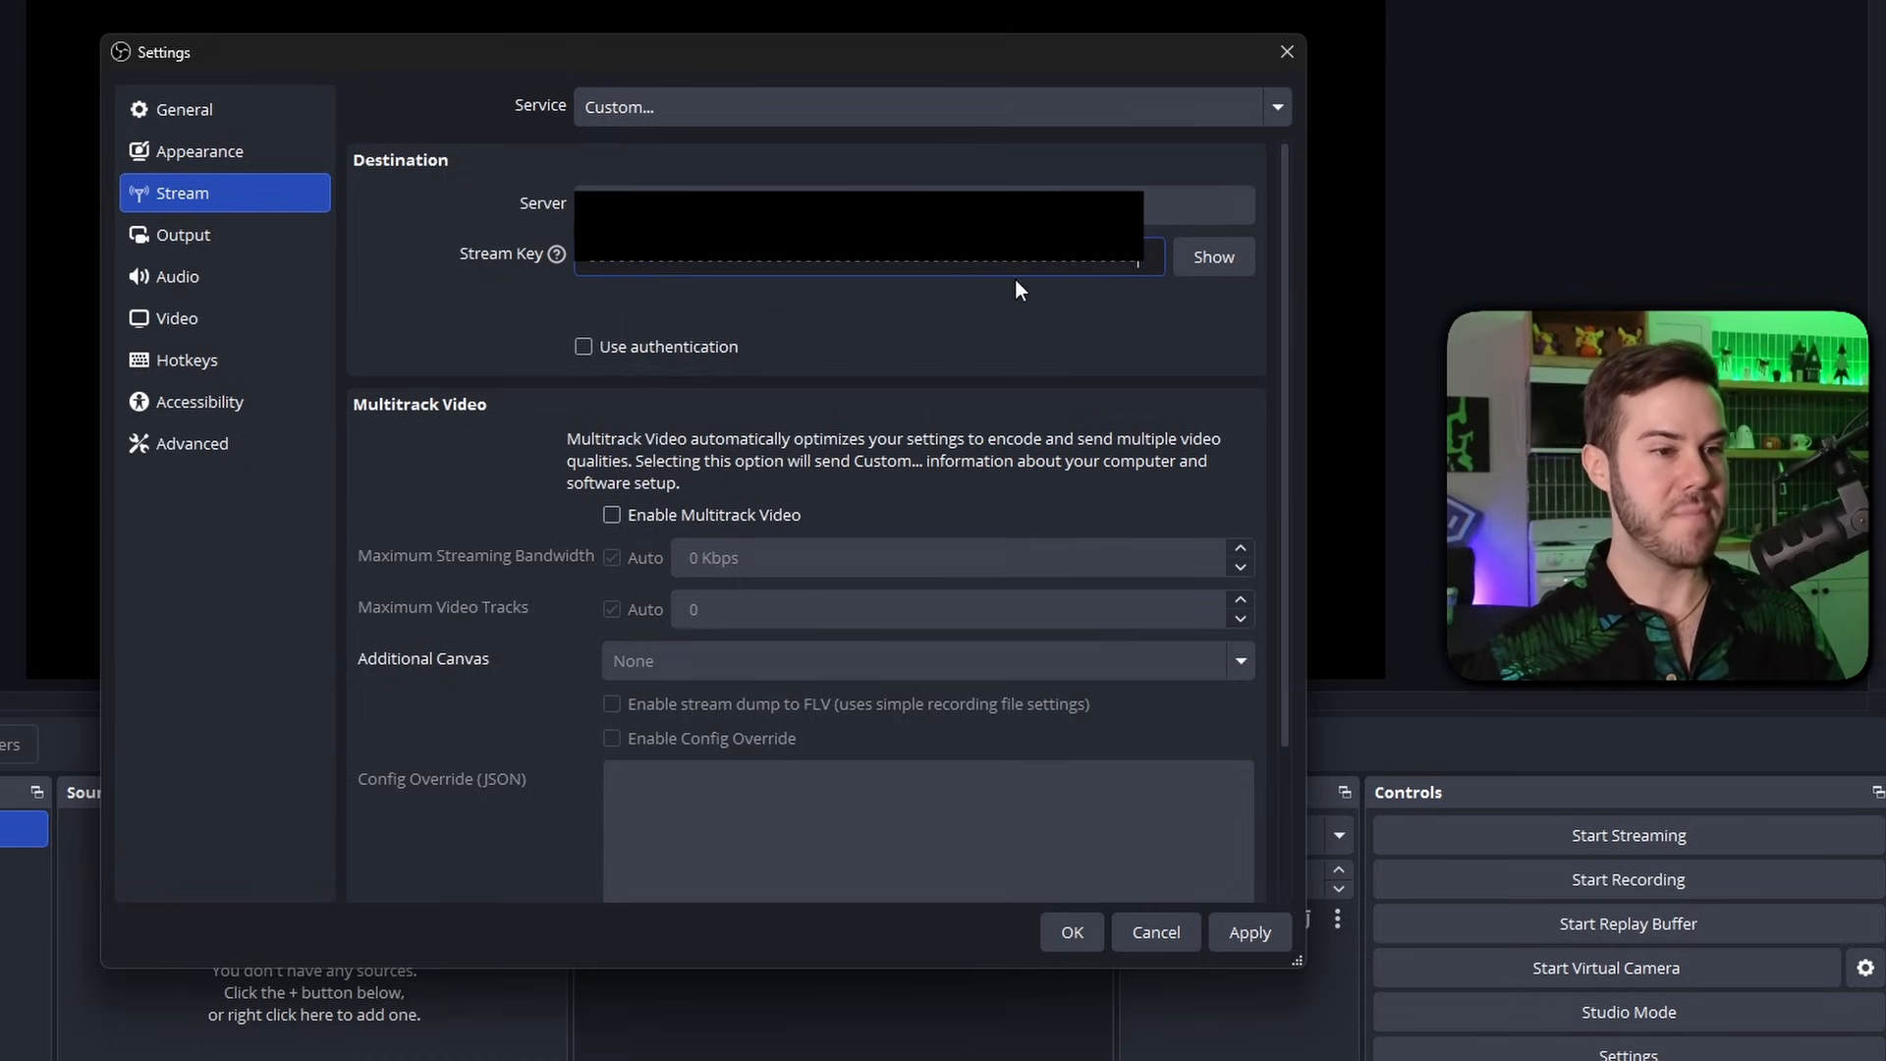
left_click(1250, 932)
left_click(1080, 933)
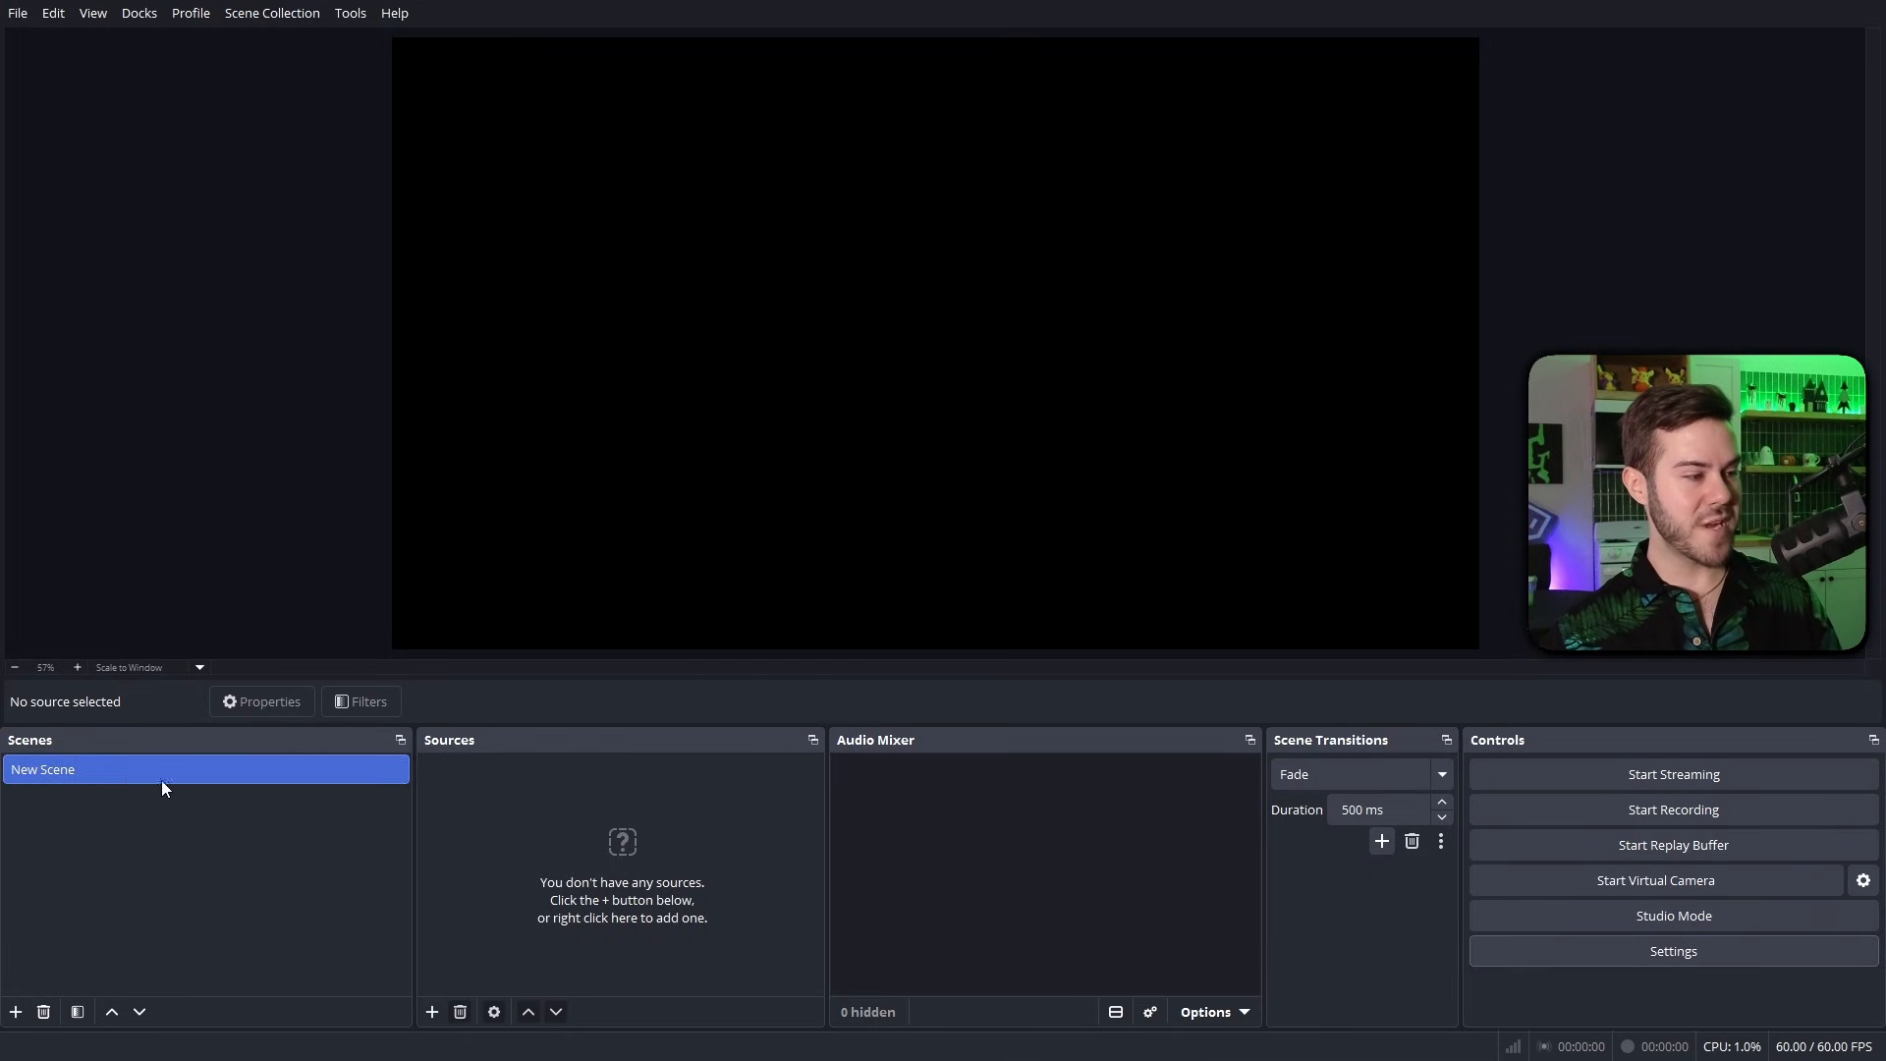
Rename the scene "New Scene" to "Gameplay".
right_click(117, 777)
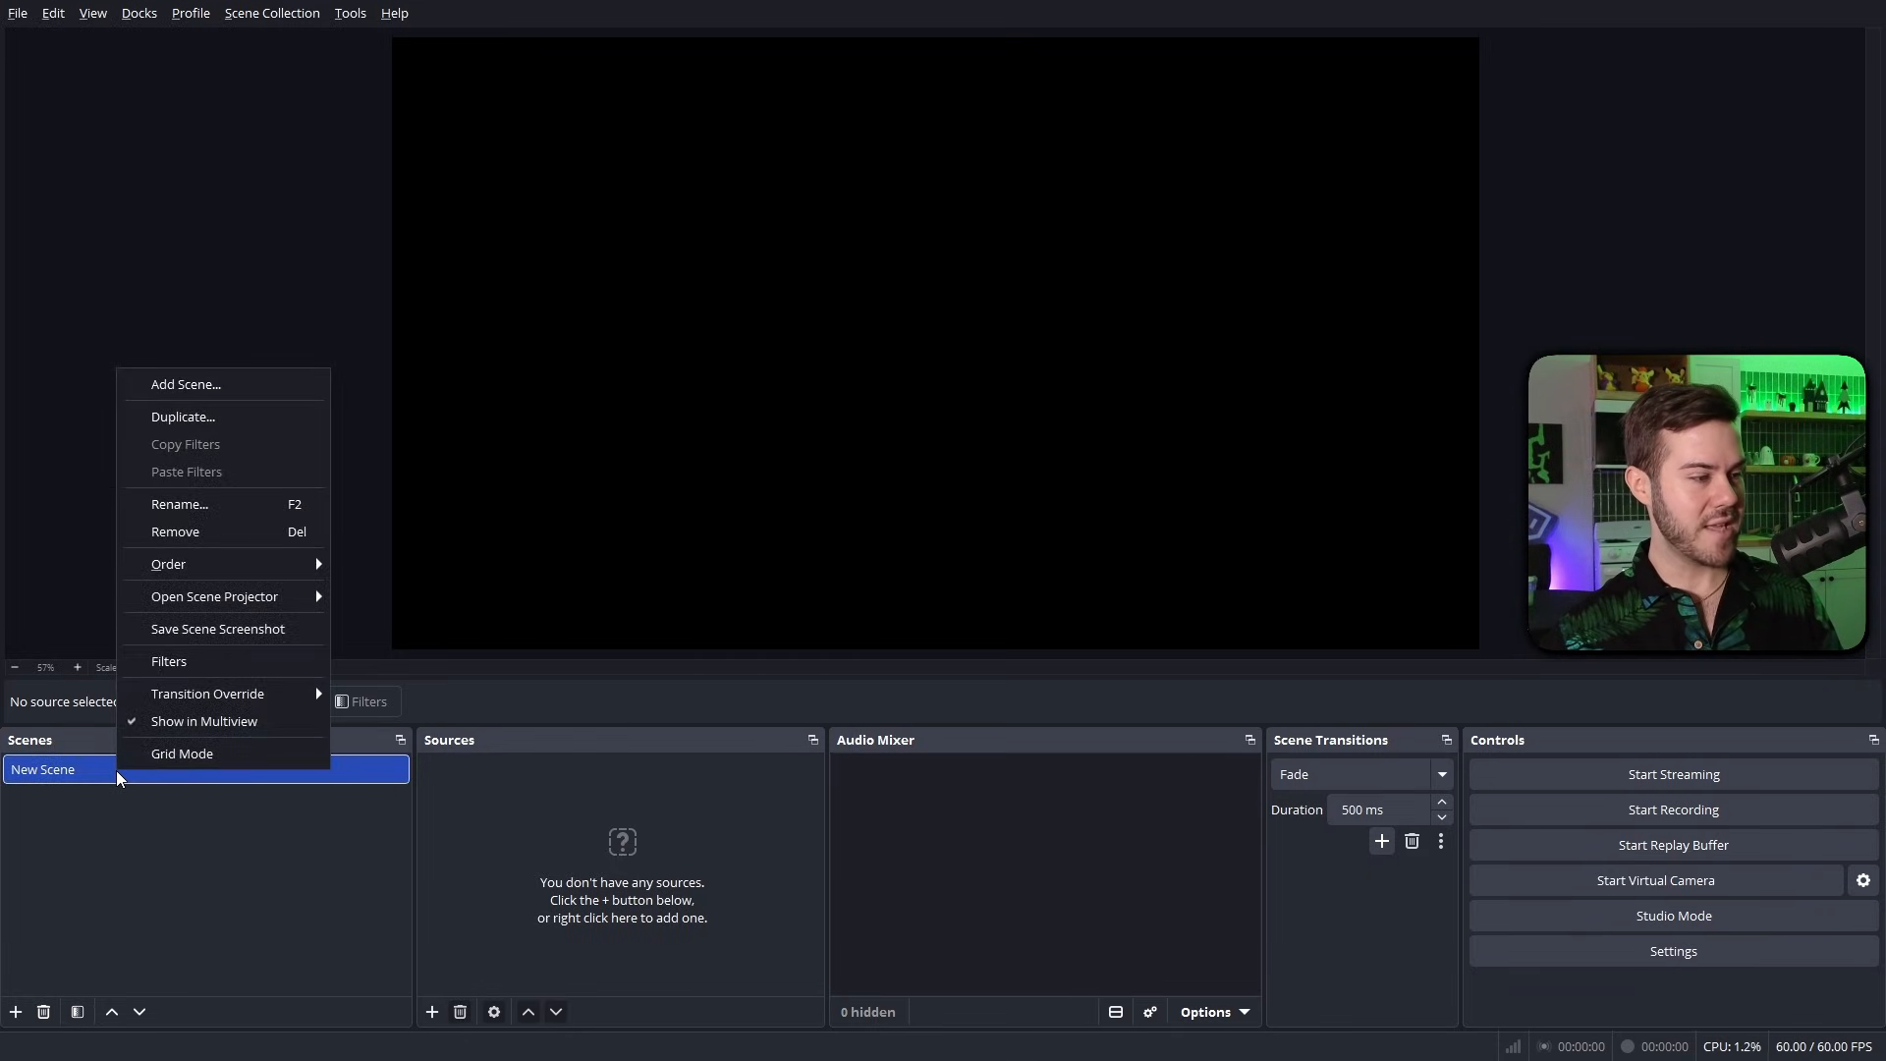
left_click(276, 506)
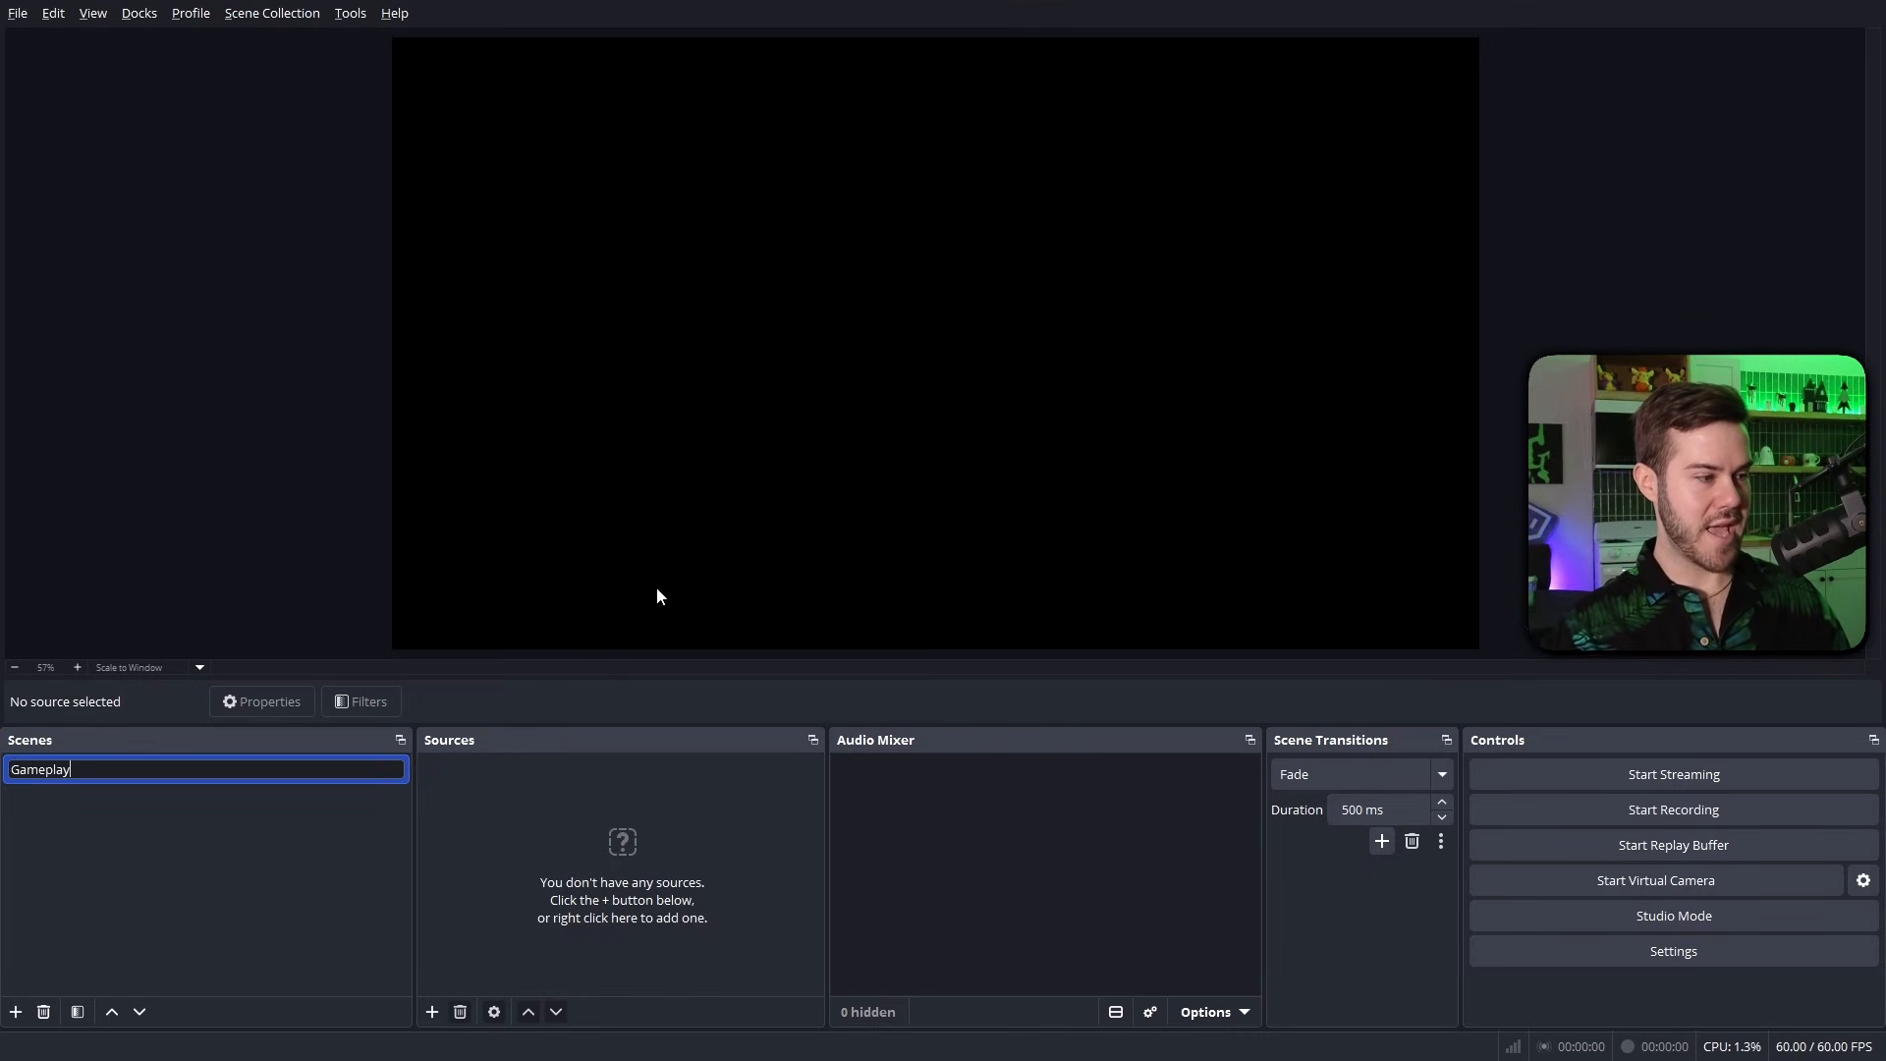
key("Return")
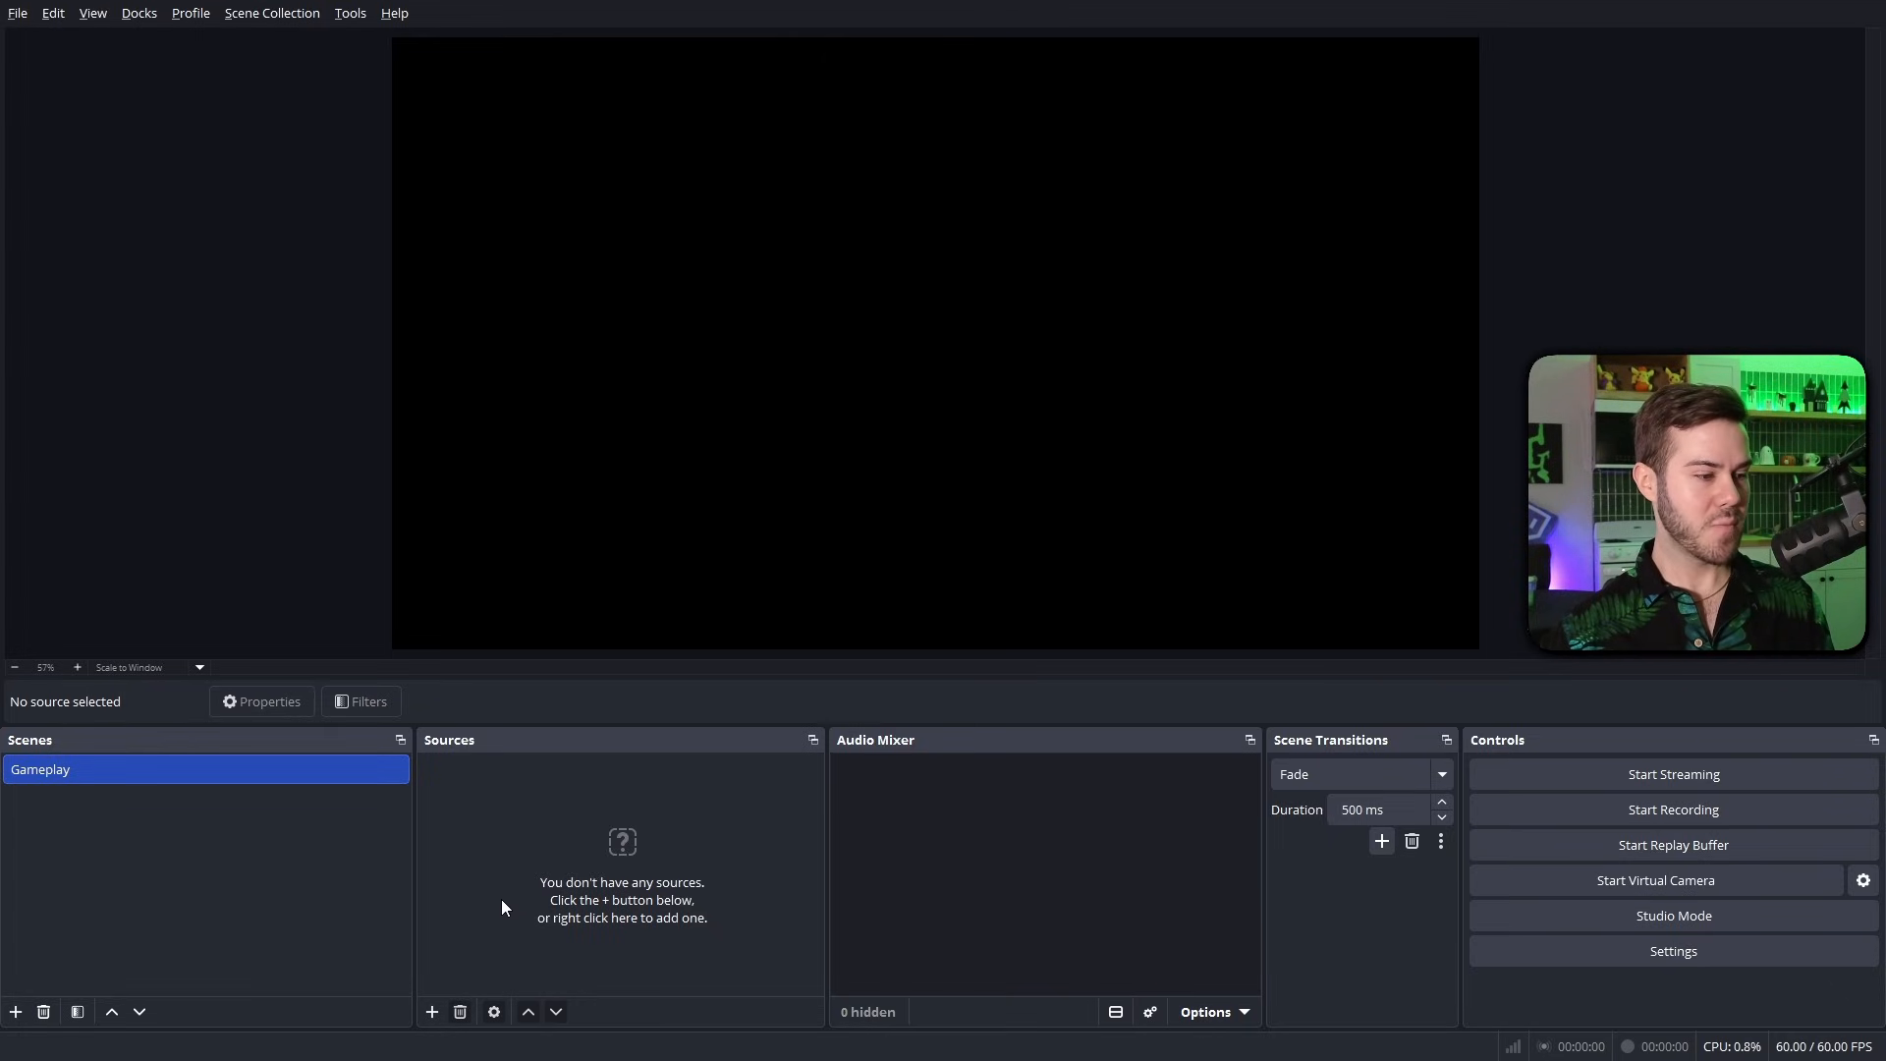
Add a Video Capture Device source named "Webcam" that uses the Integrated Camera.
left_click(432, 1011)
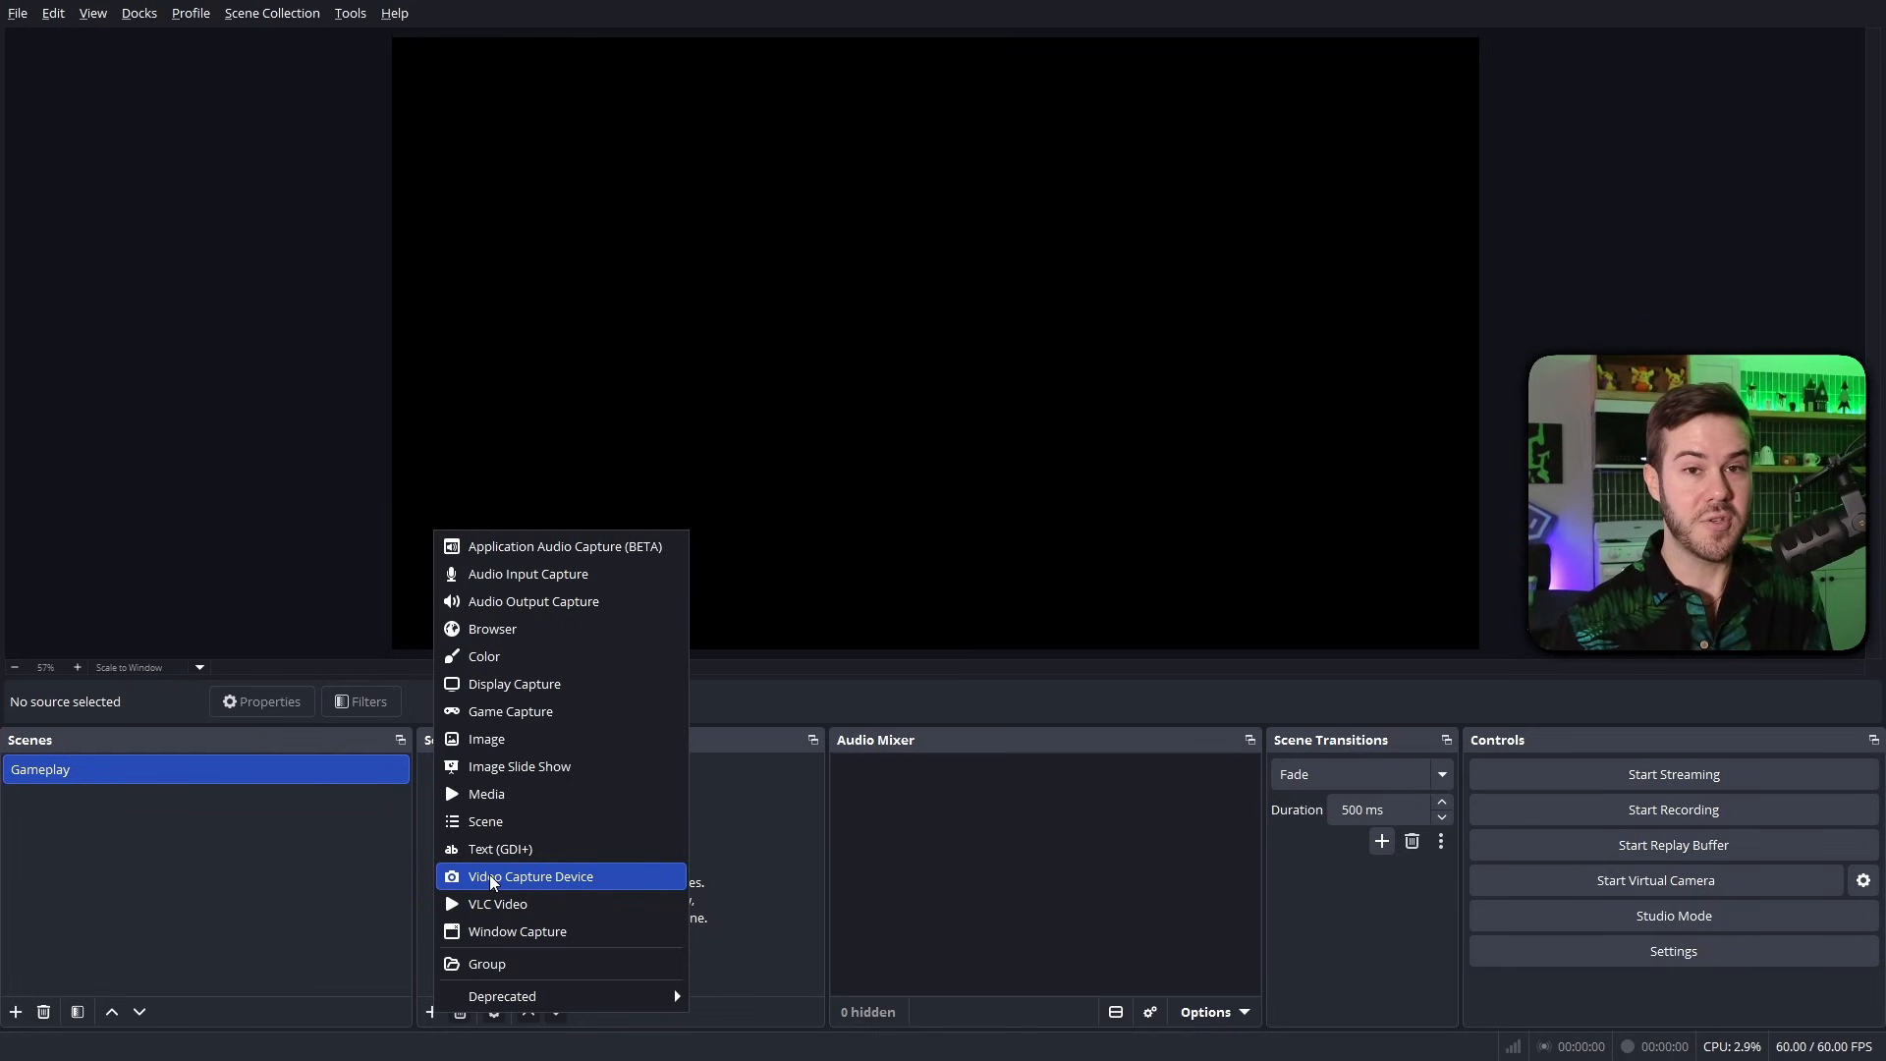
left_click(503, 877)
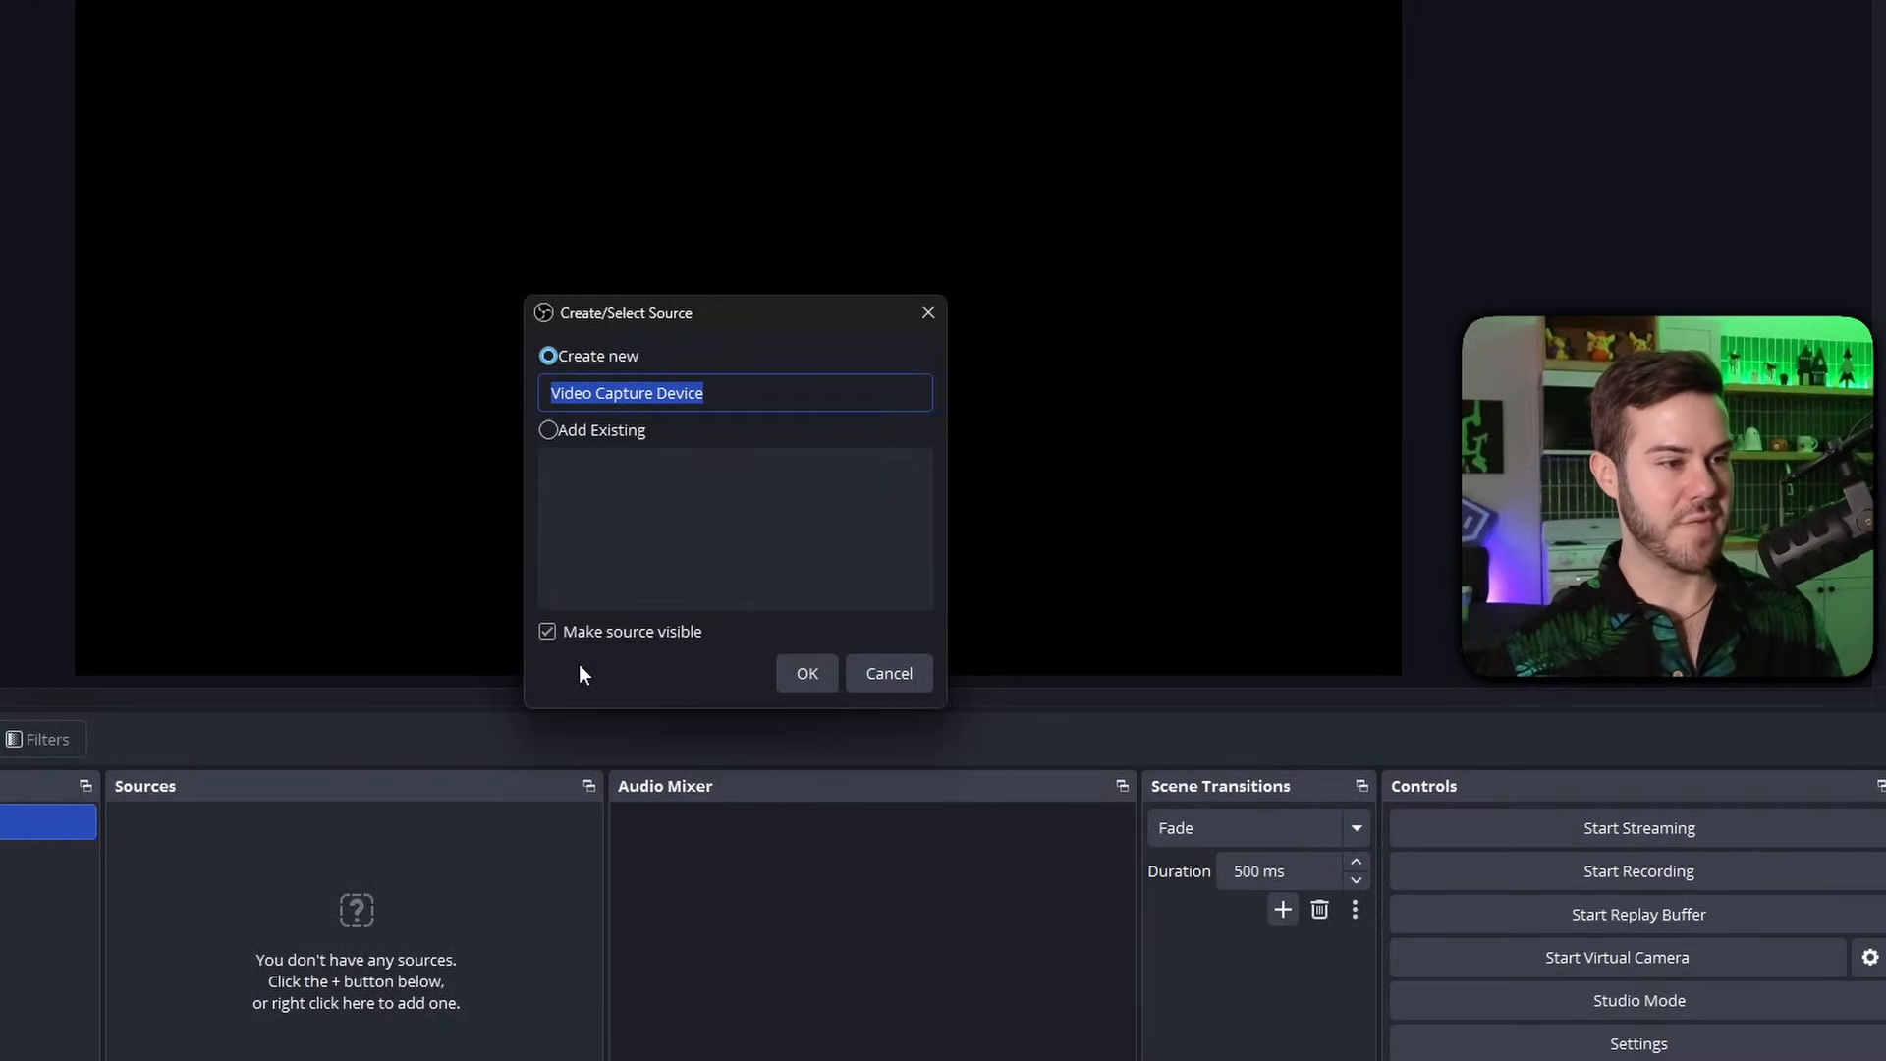
type("Webcam")
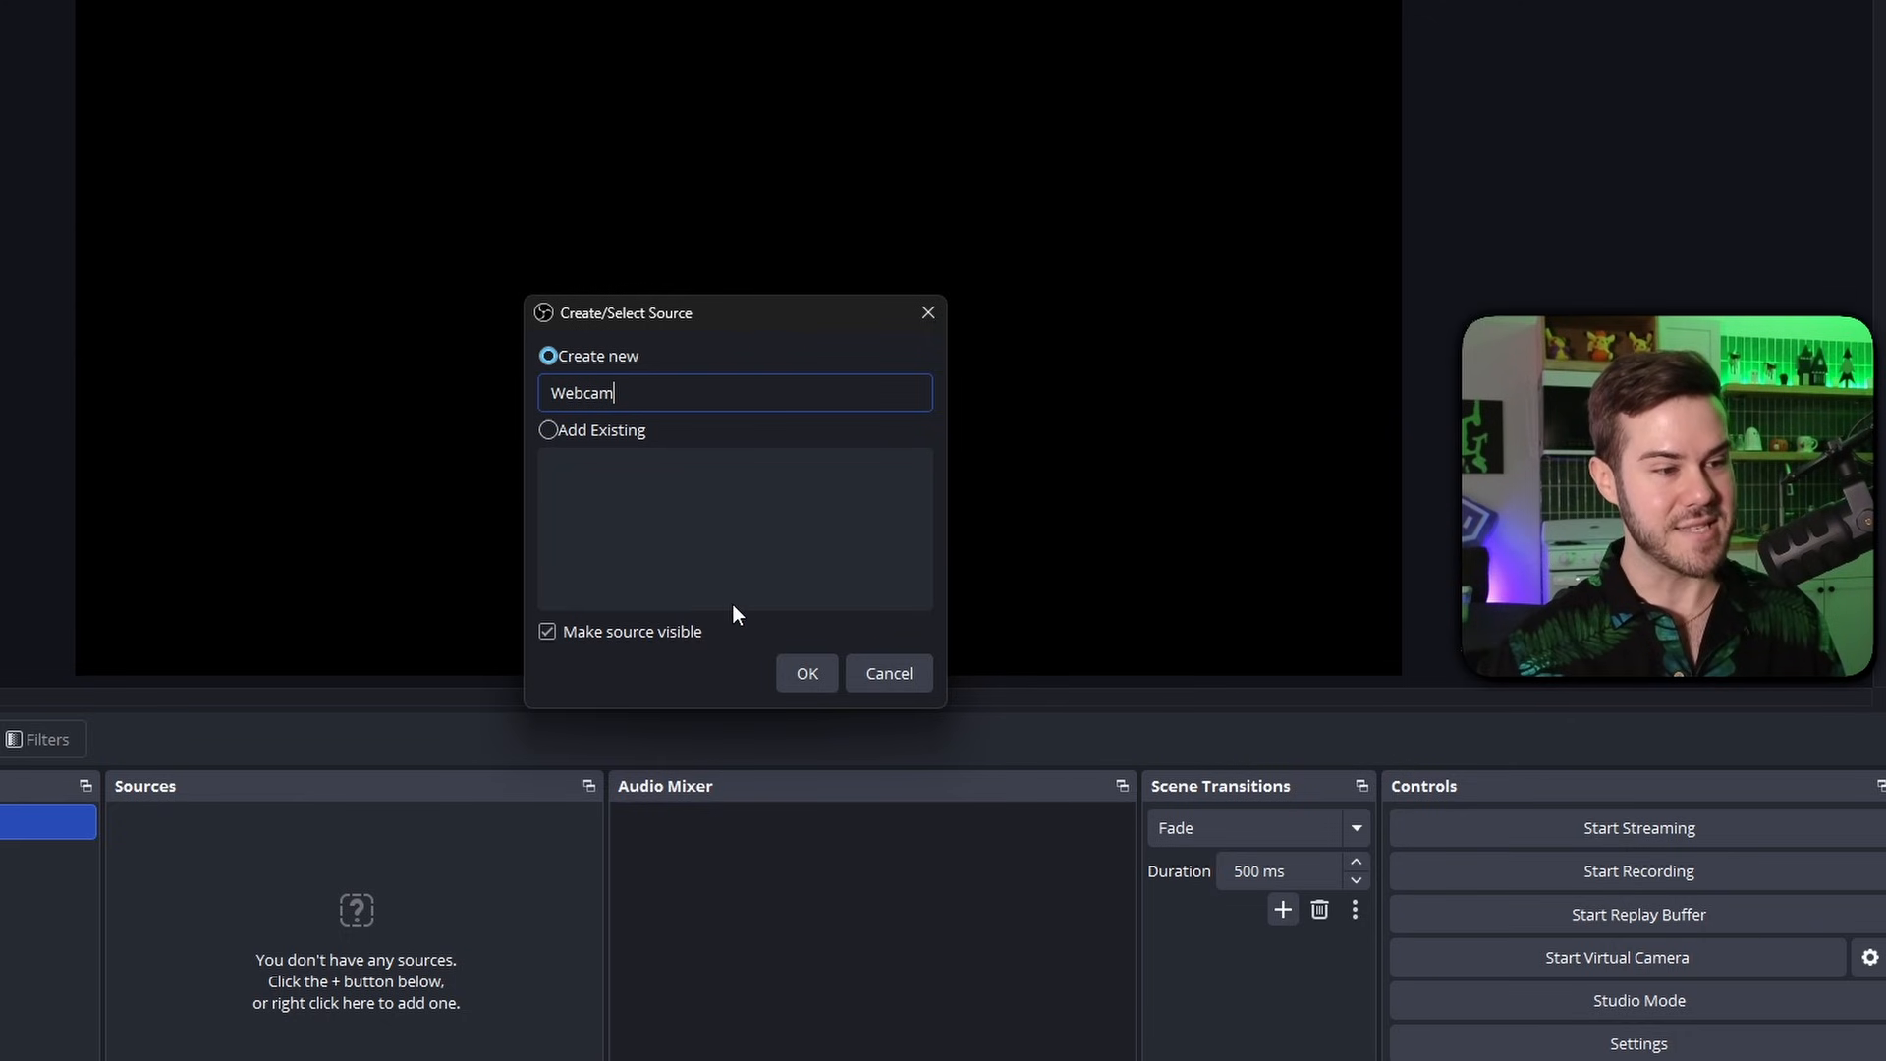
left_click(807, 674)
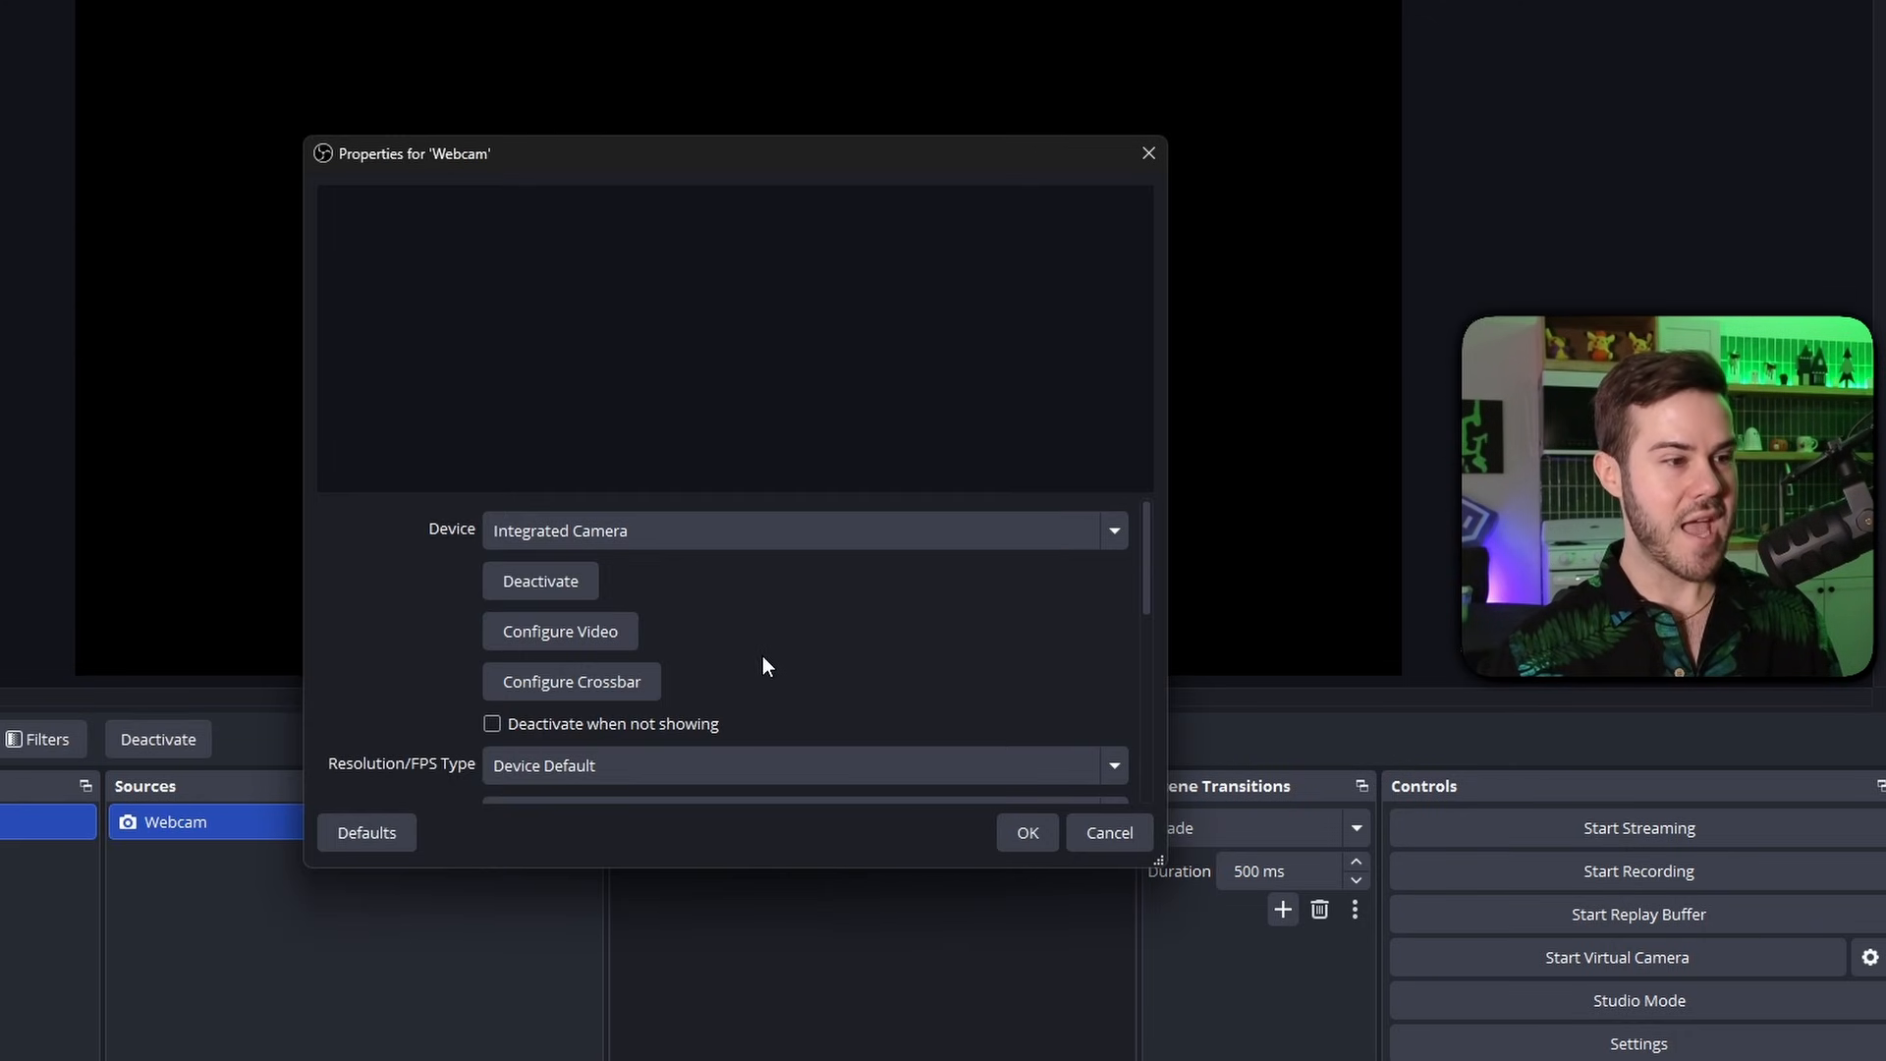
left_click(645, 531)
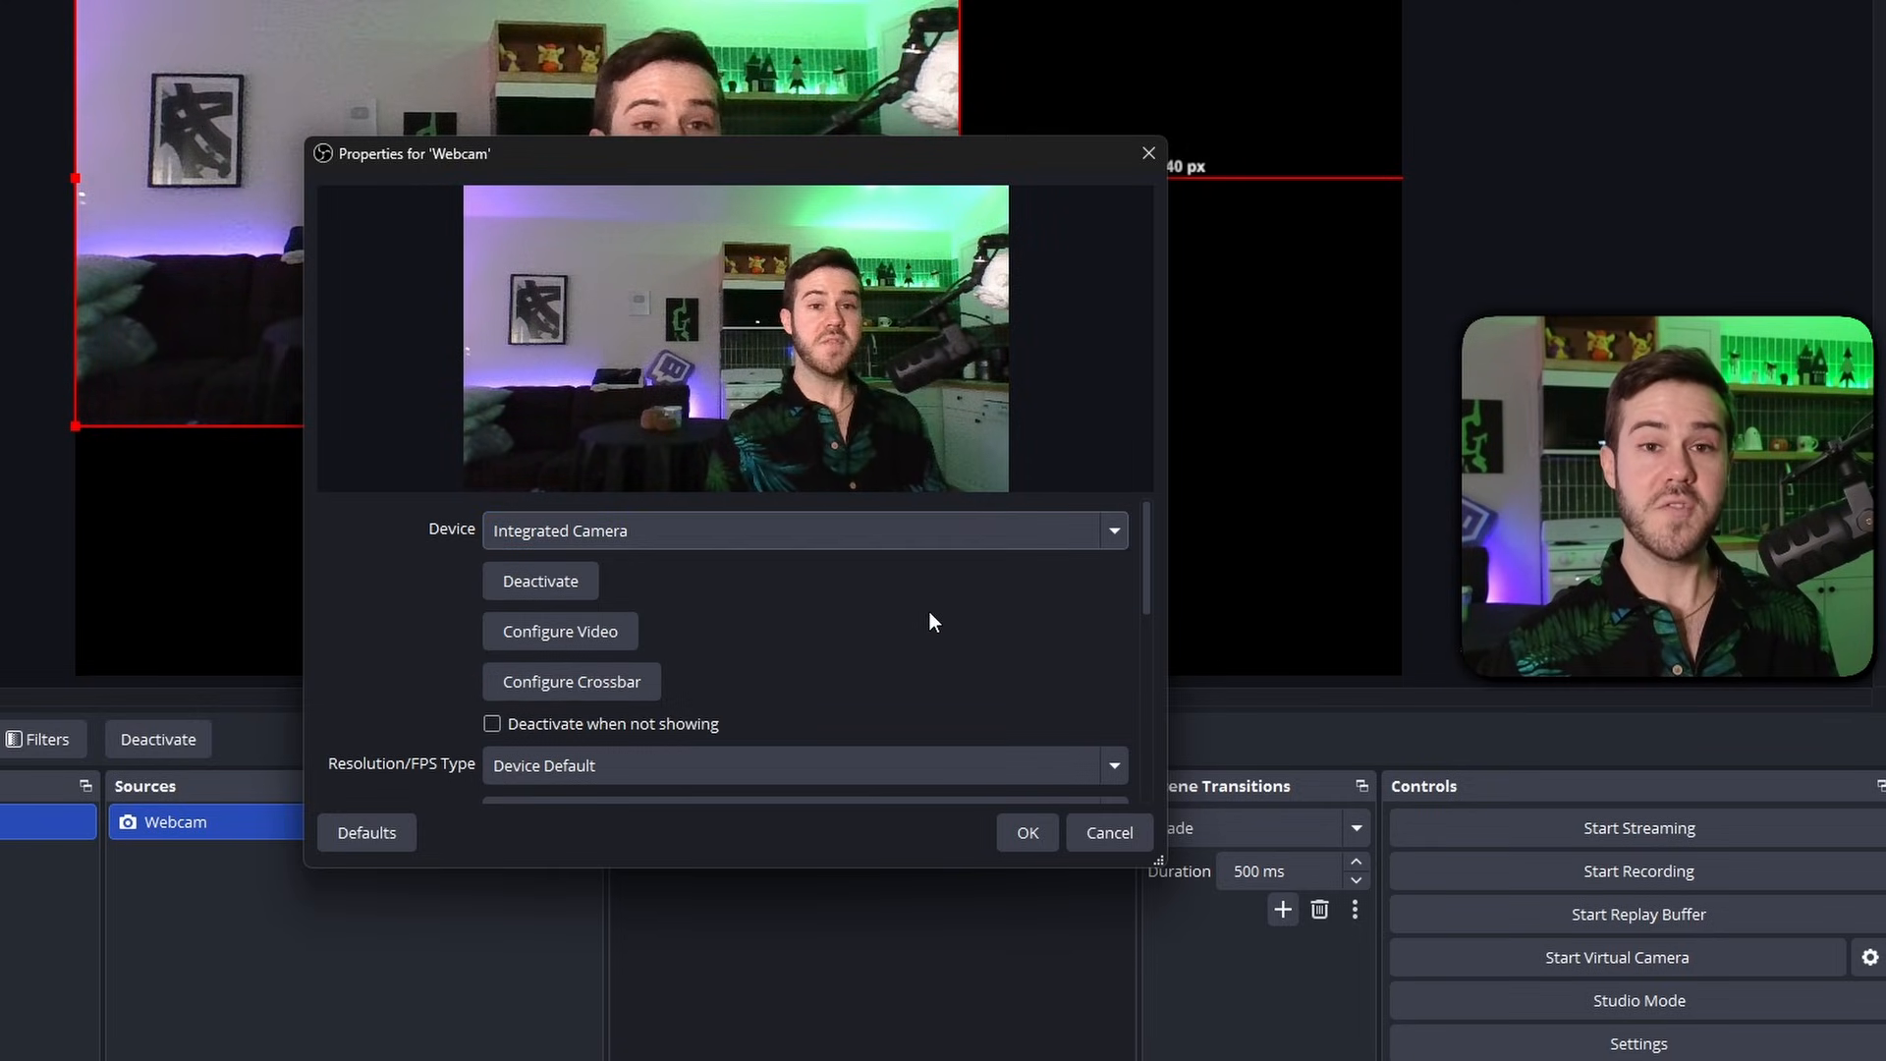
left_click(1022, 833)
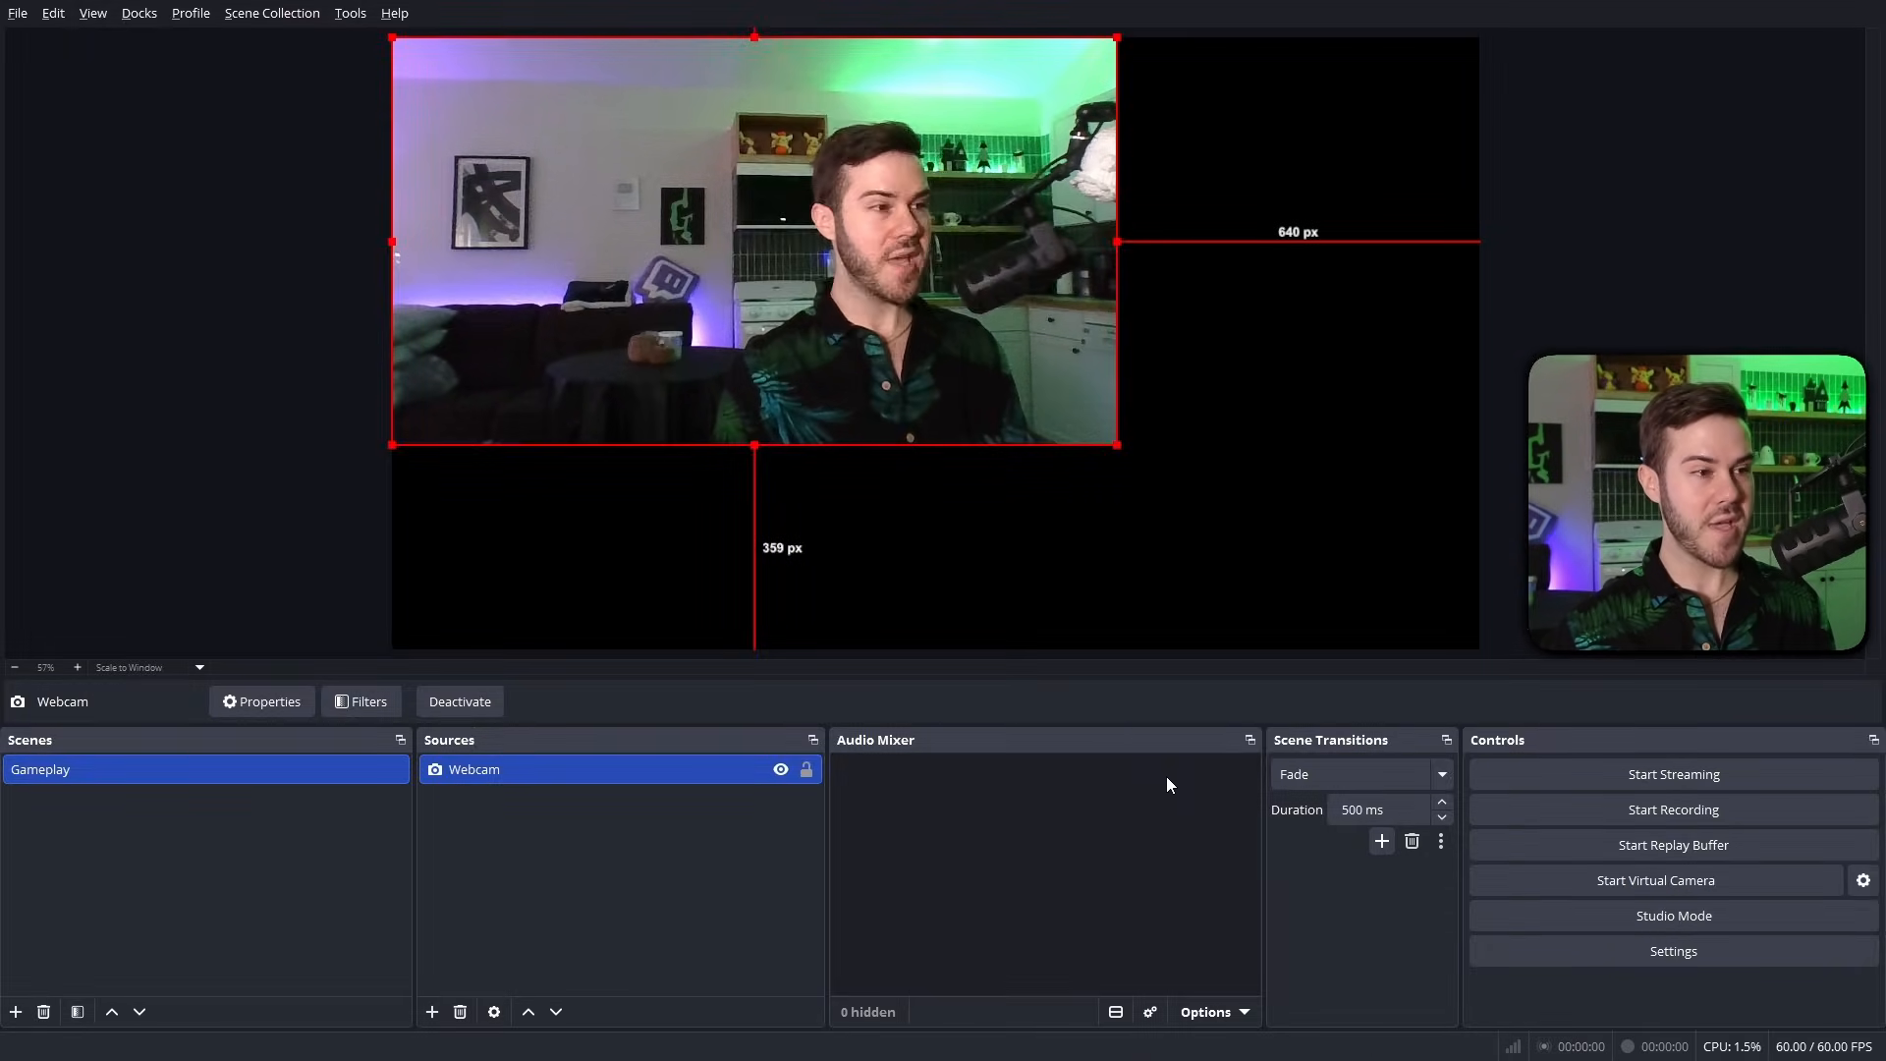
Shrink the webcam source and place it about 452 px from the canvas's left edge and 406 px from its top edge.
left_click_drag(833, 245, 1044, 327)
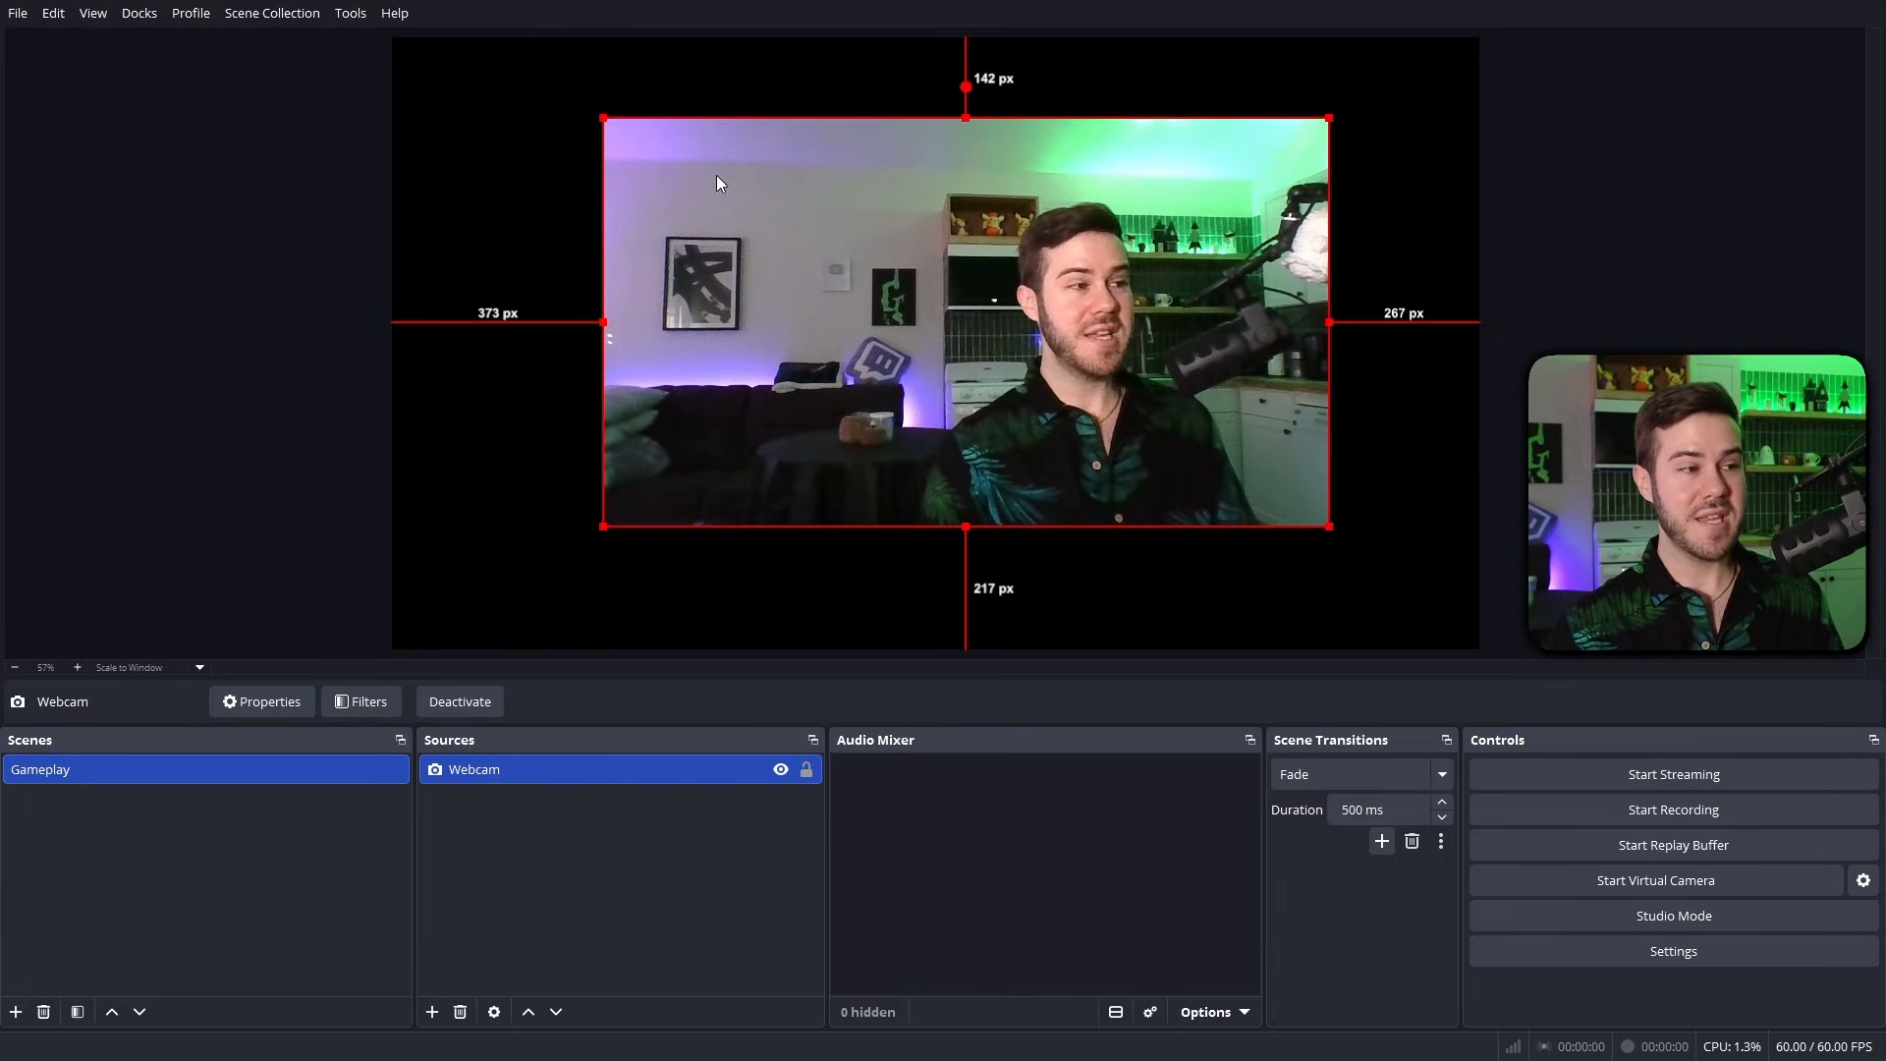
left_click_drag(602, 123, 1041, 395)
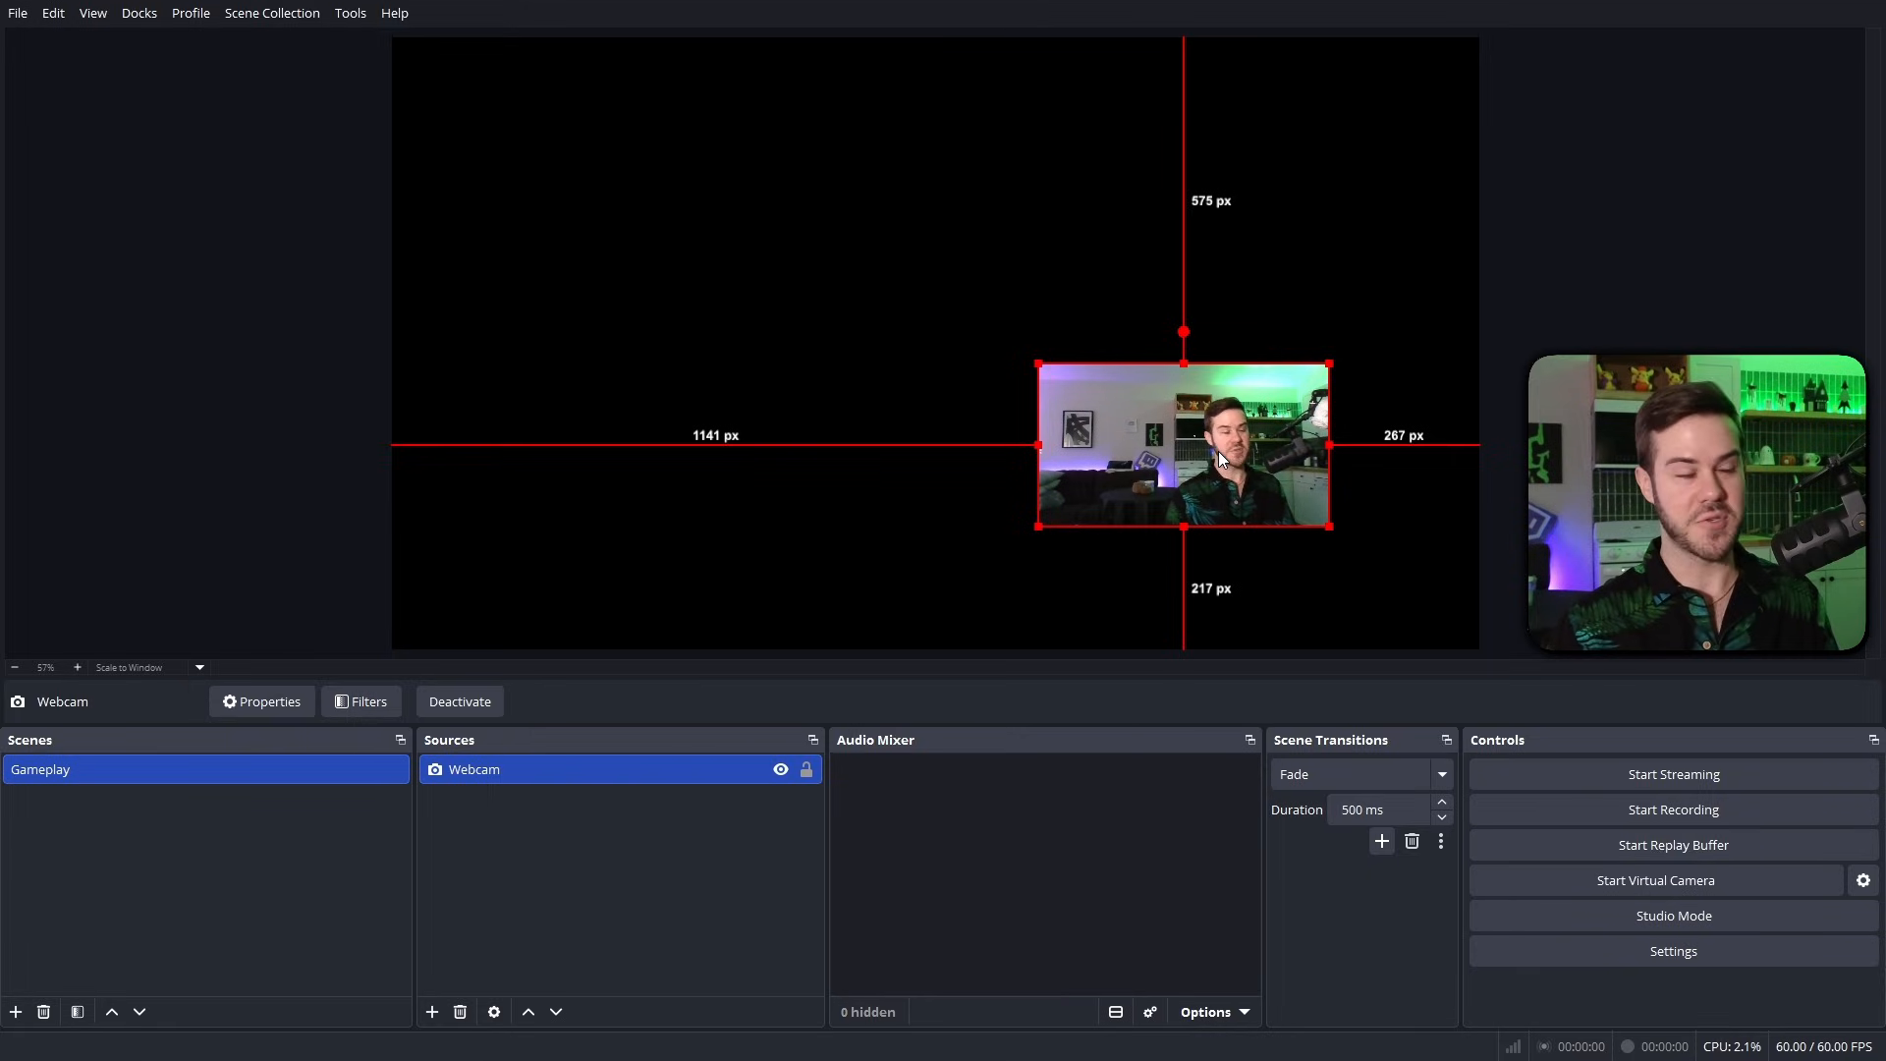
left_click_drag(1216, 454, 767, 342)
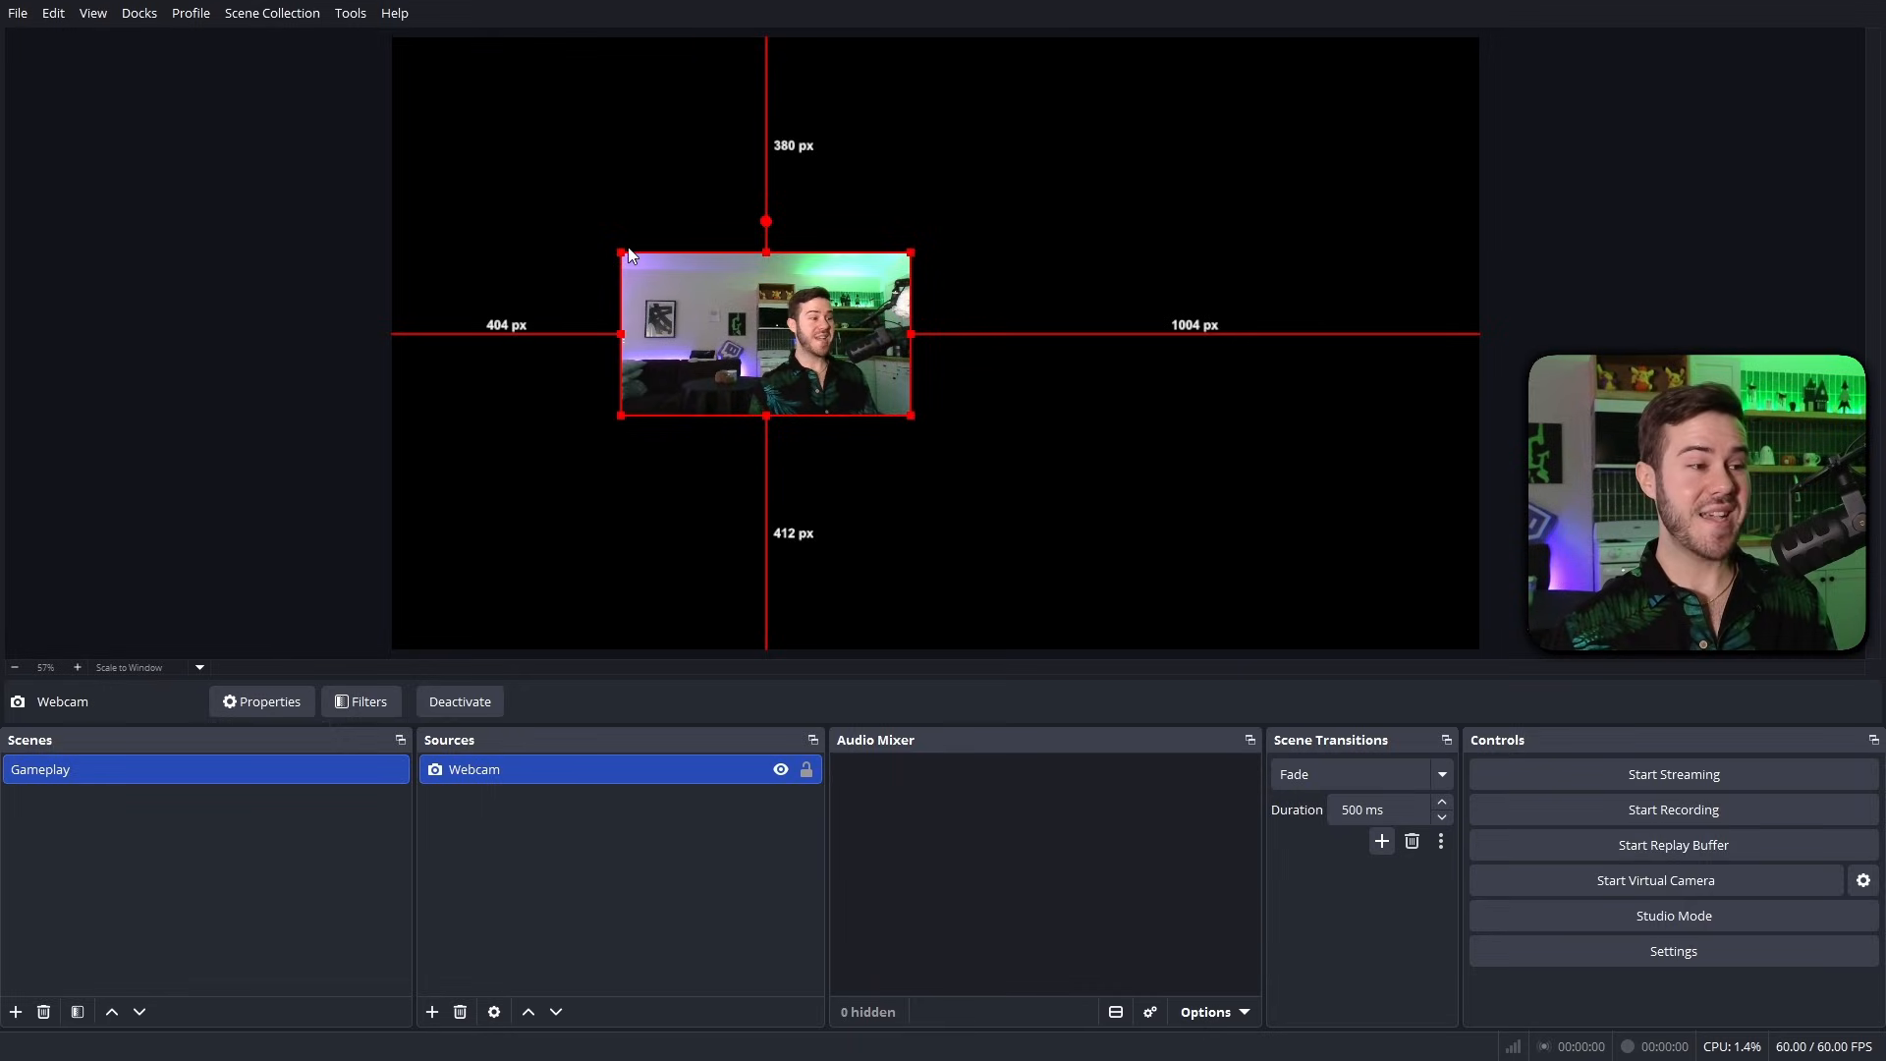
mouse_move(627, 253)
left_mouse_down()
mouse_move(601, 242)
mouse_move(647, 270)
left_mouse_up()
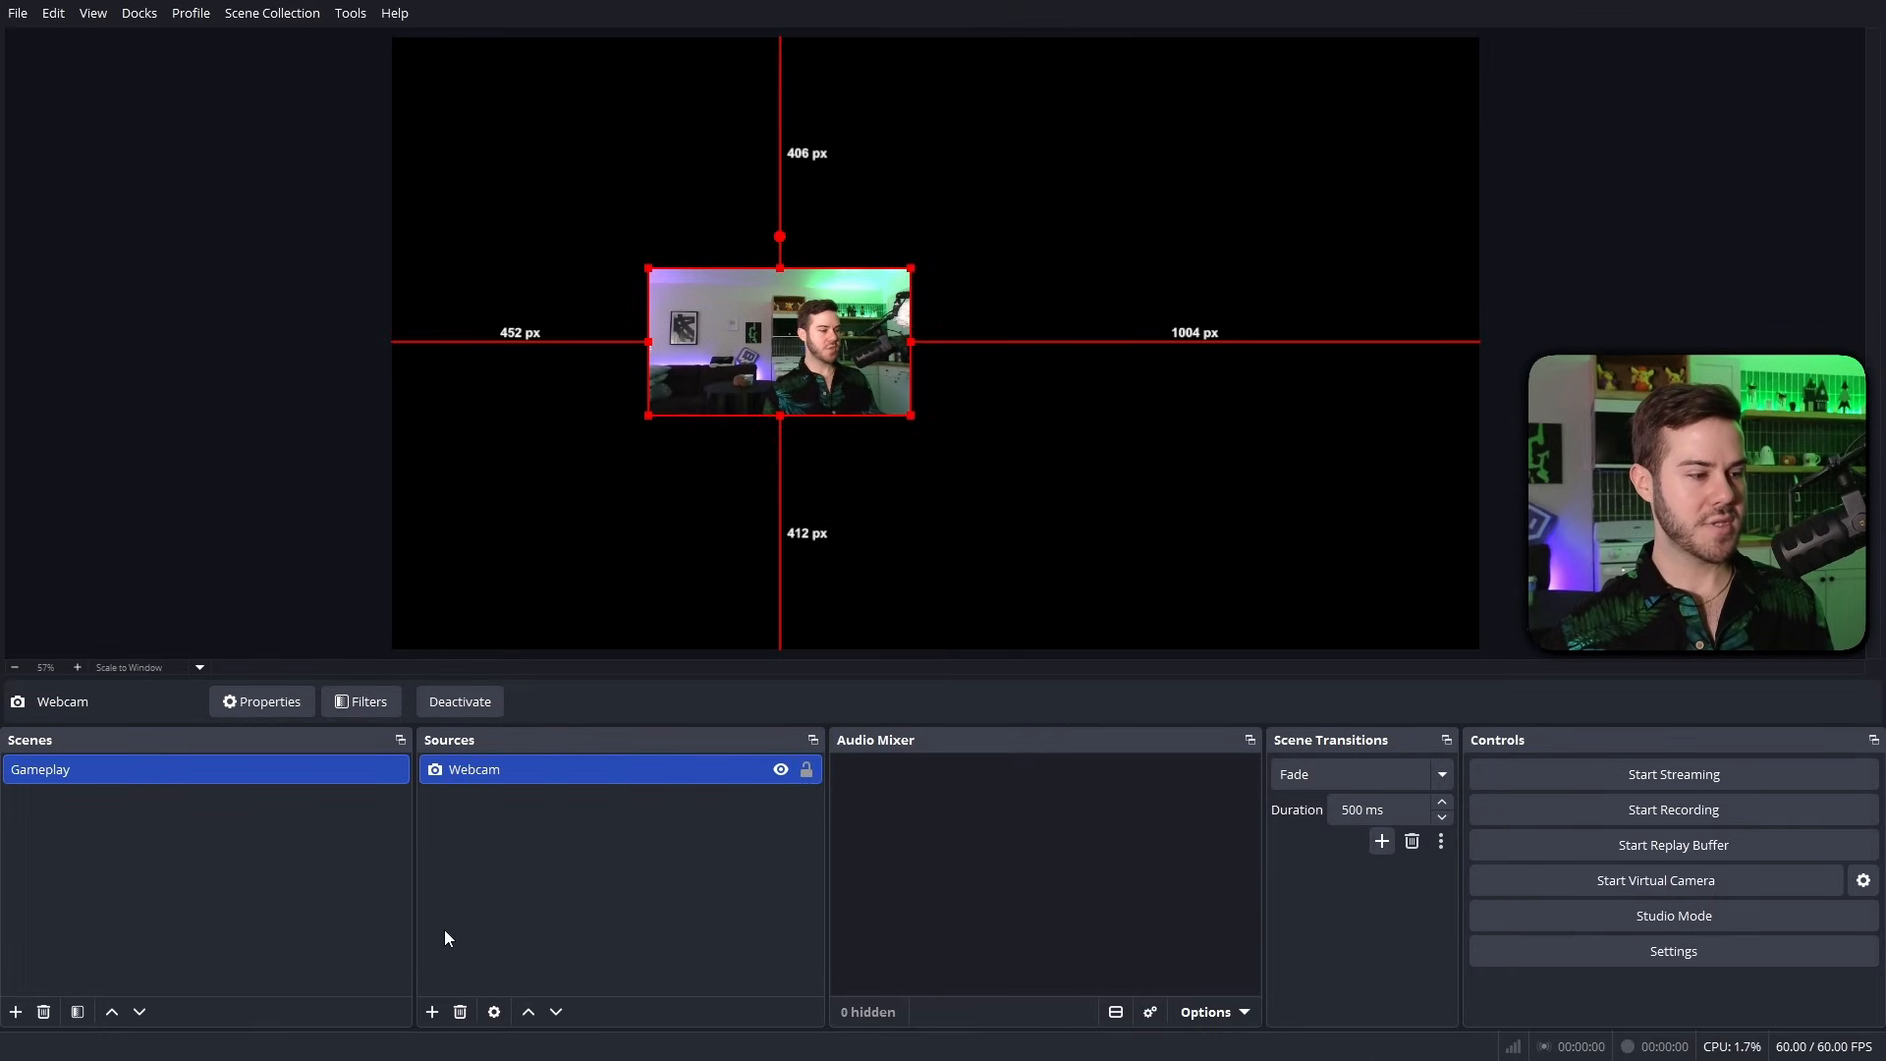
Add a new Image source named "Webcam Overlay" to the Gameplay scene.
left_click(431, 1012)
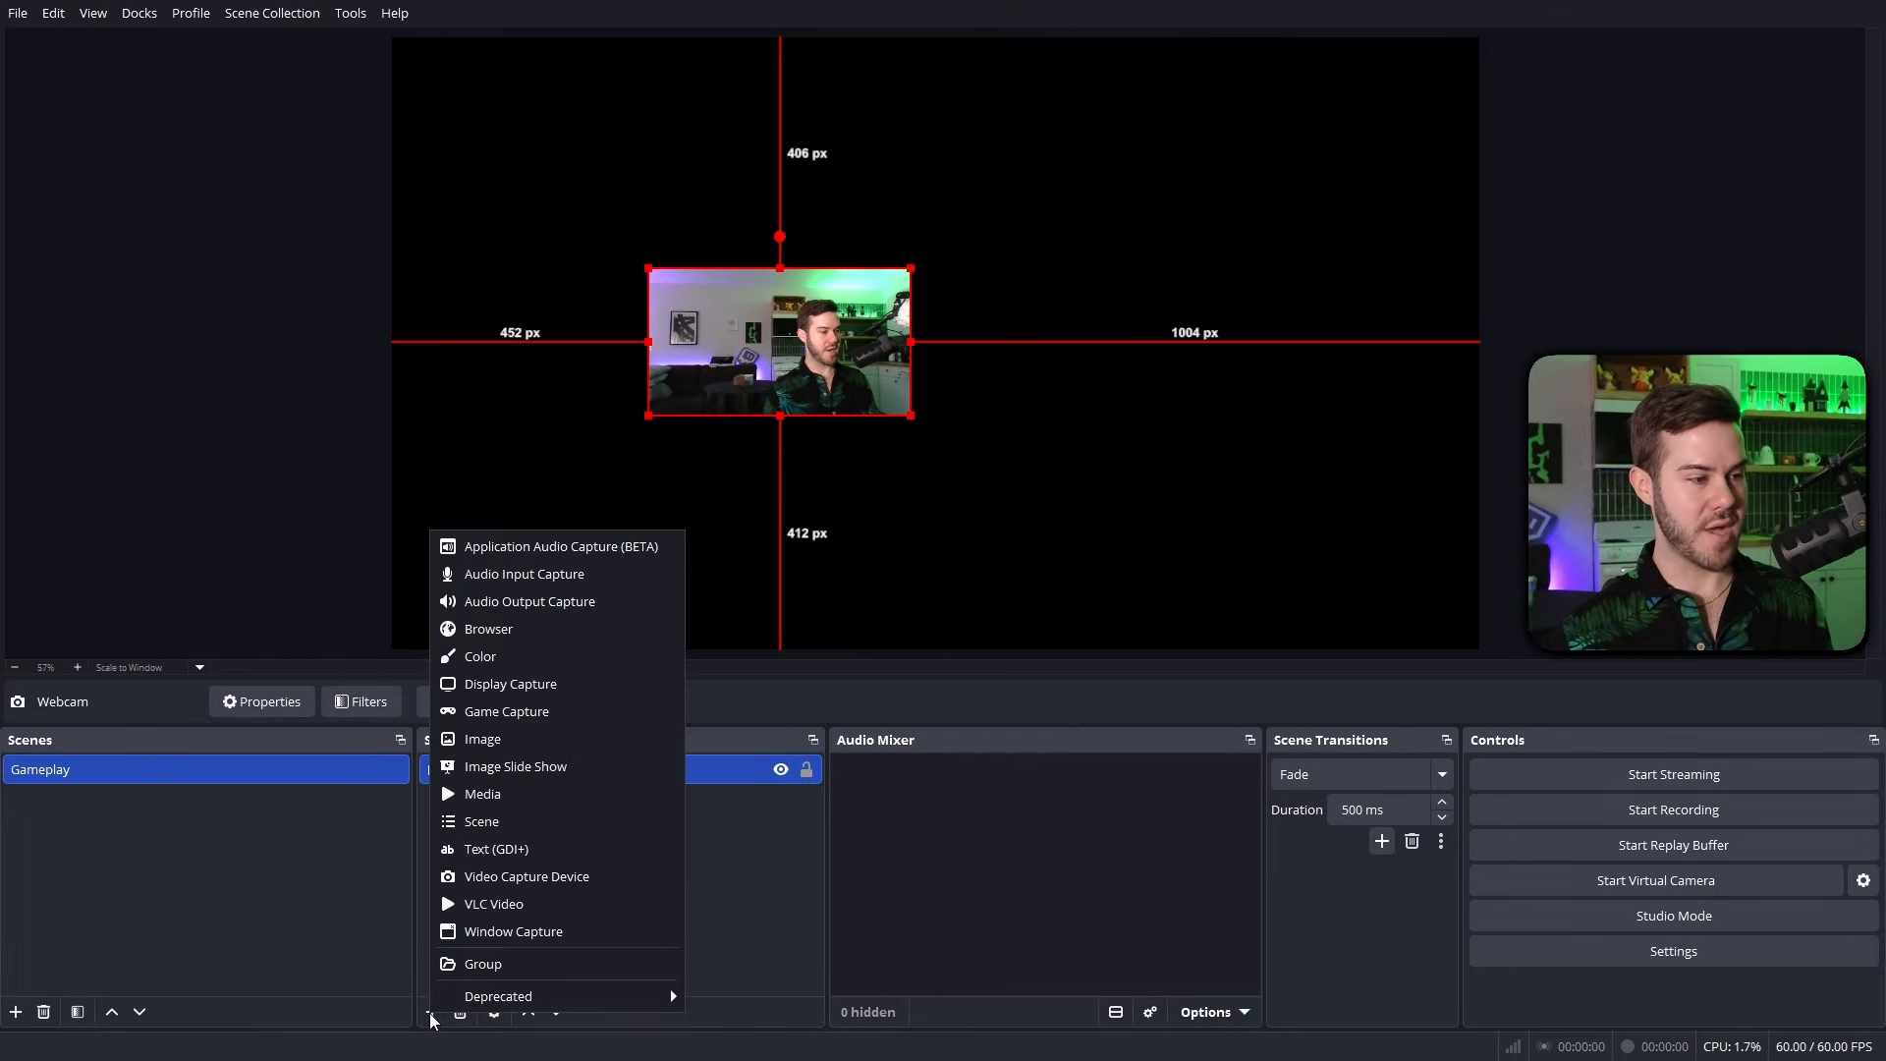
left_click(530, 749)
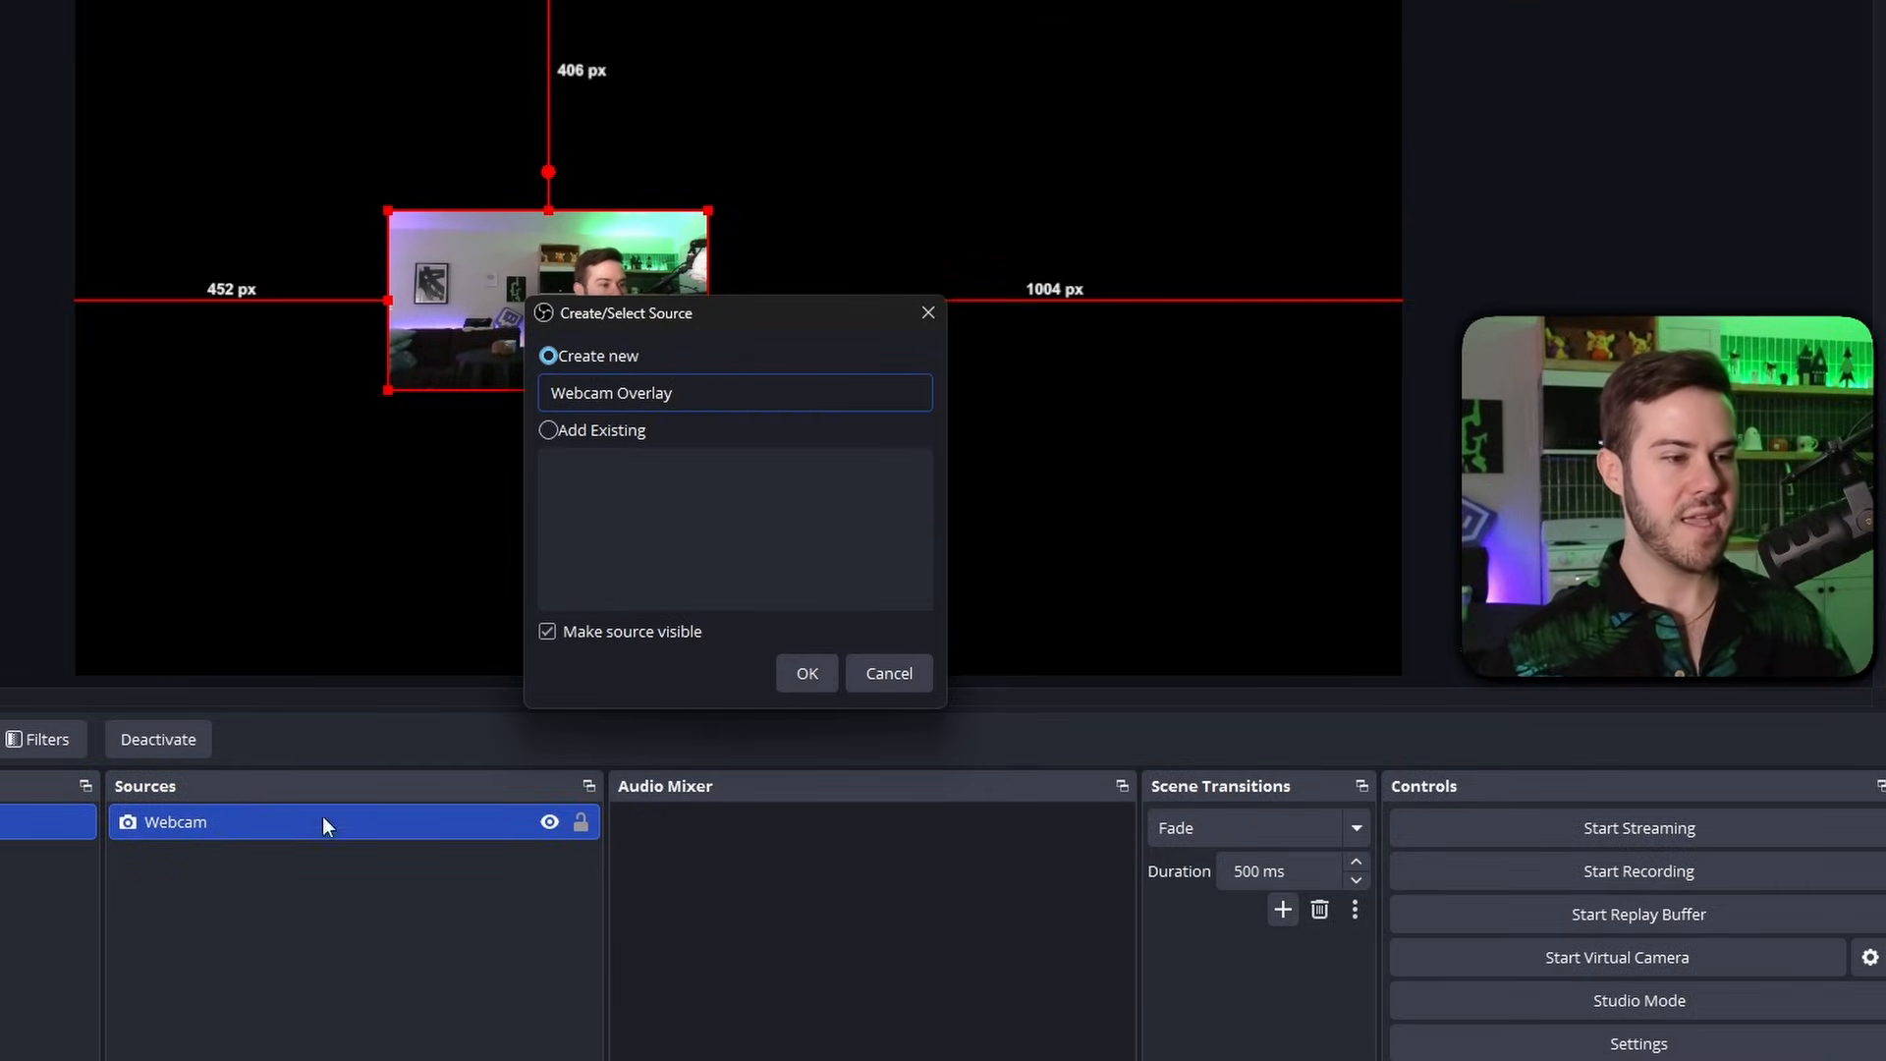
left_click(823, 676)
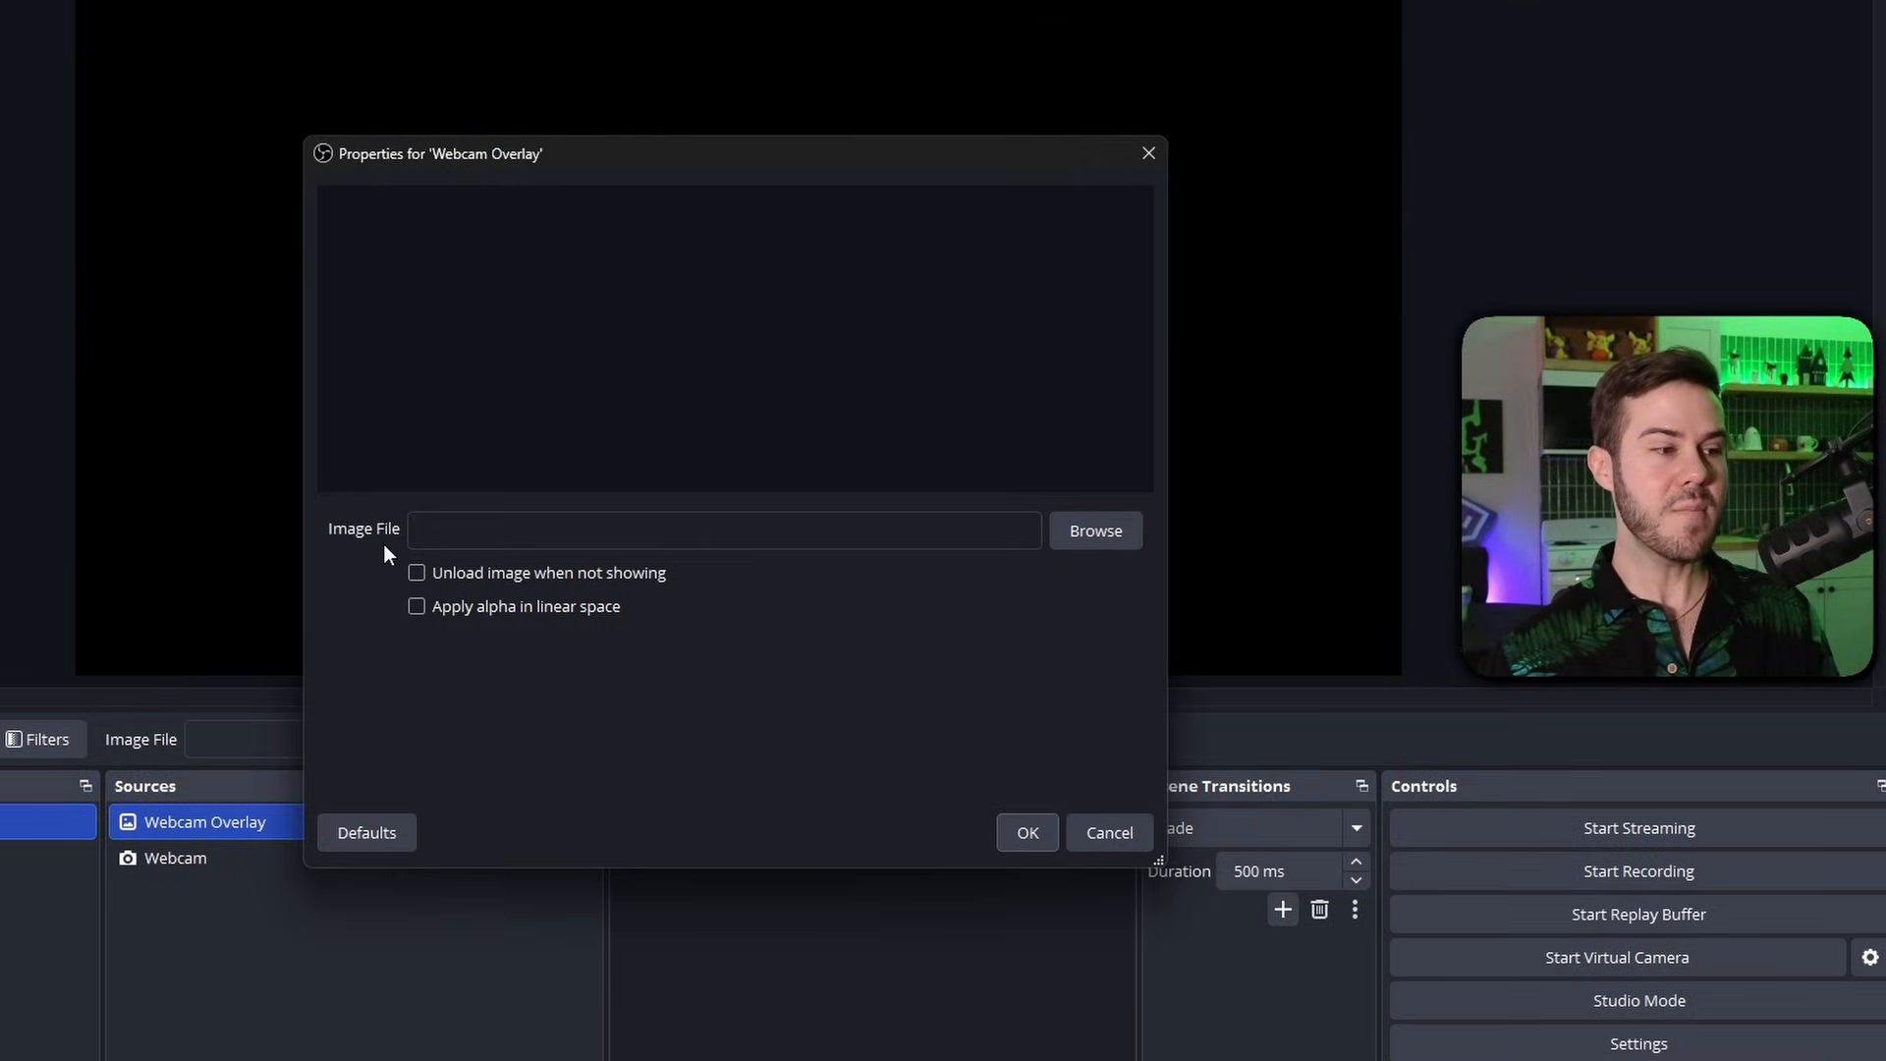
Load "16-9 Webcam Overlay 1" from the Streamer Starter Pack's Overlays folder as the image file of the Webcam Overlay source.
left_click(1093, 534)
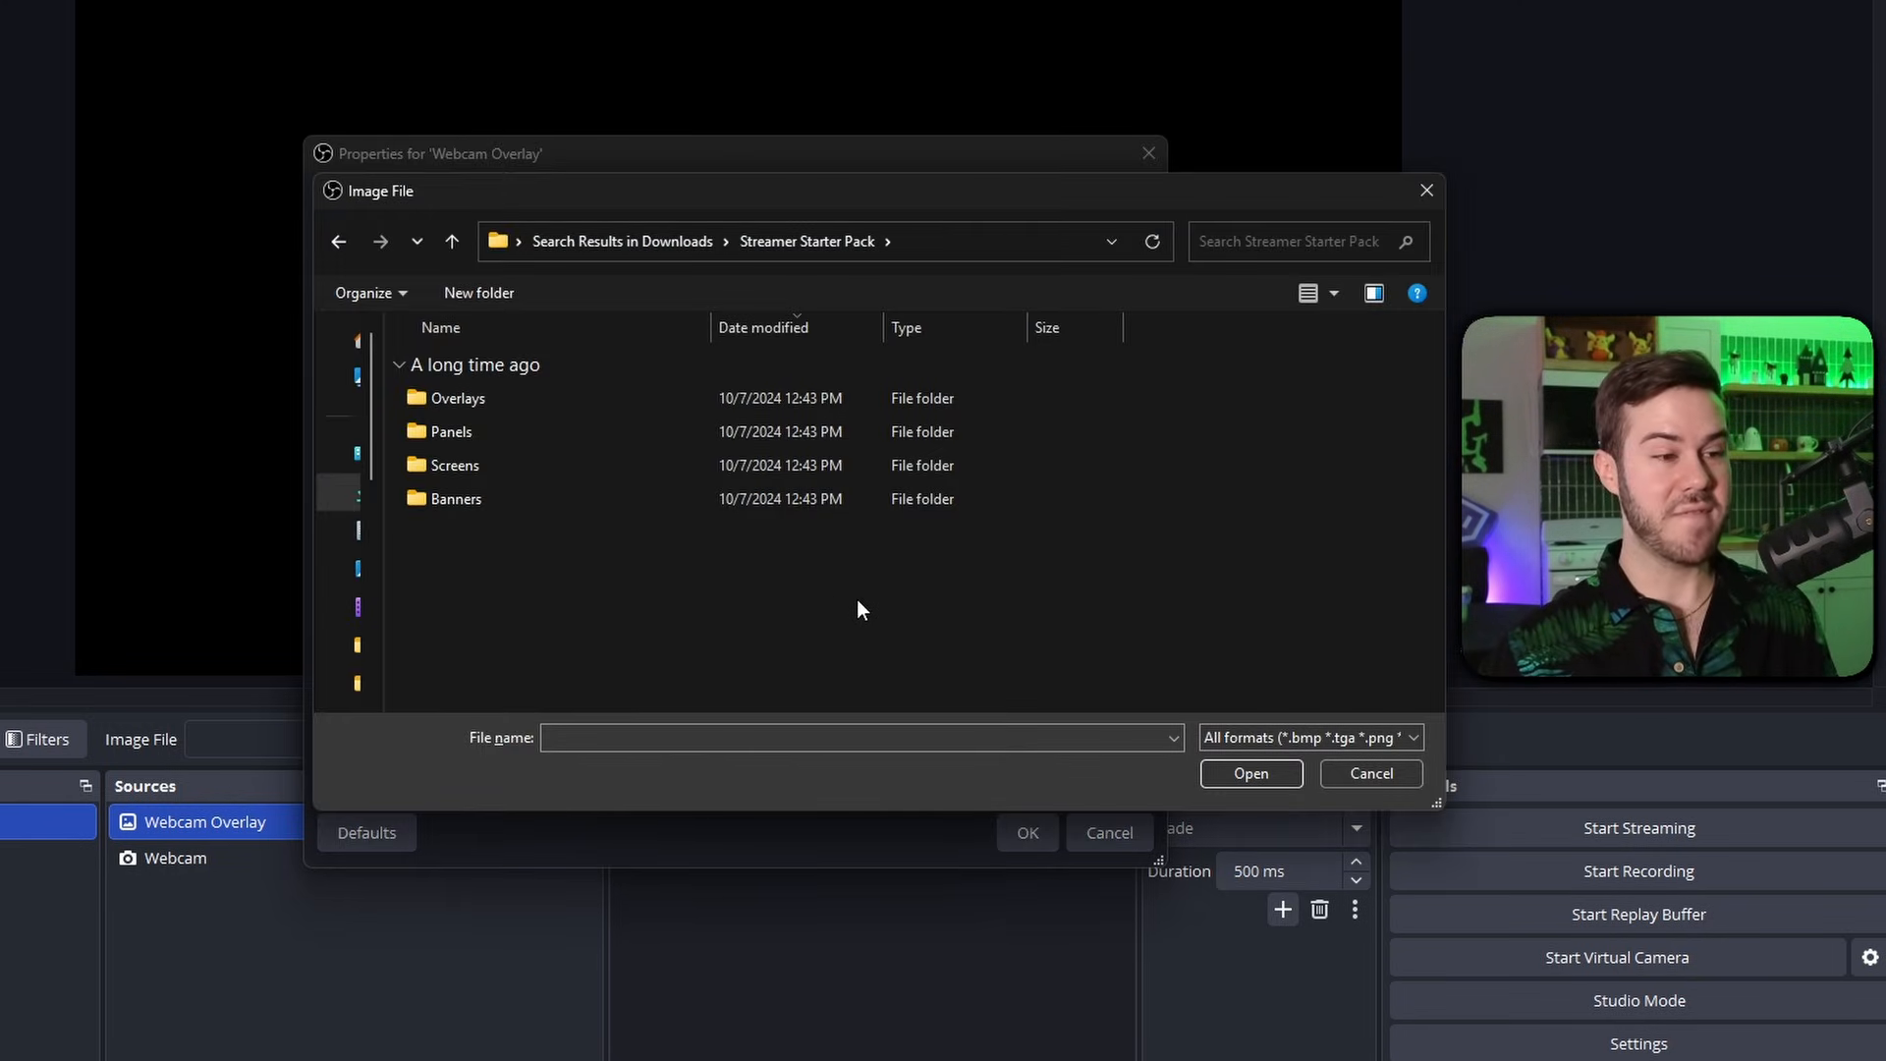
double_click(529, 398)
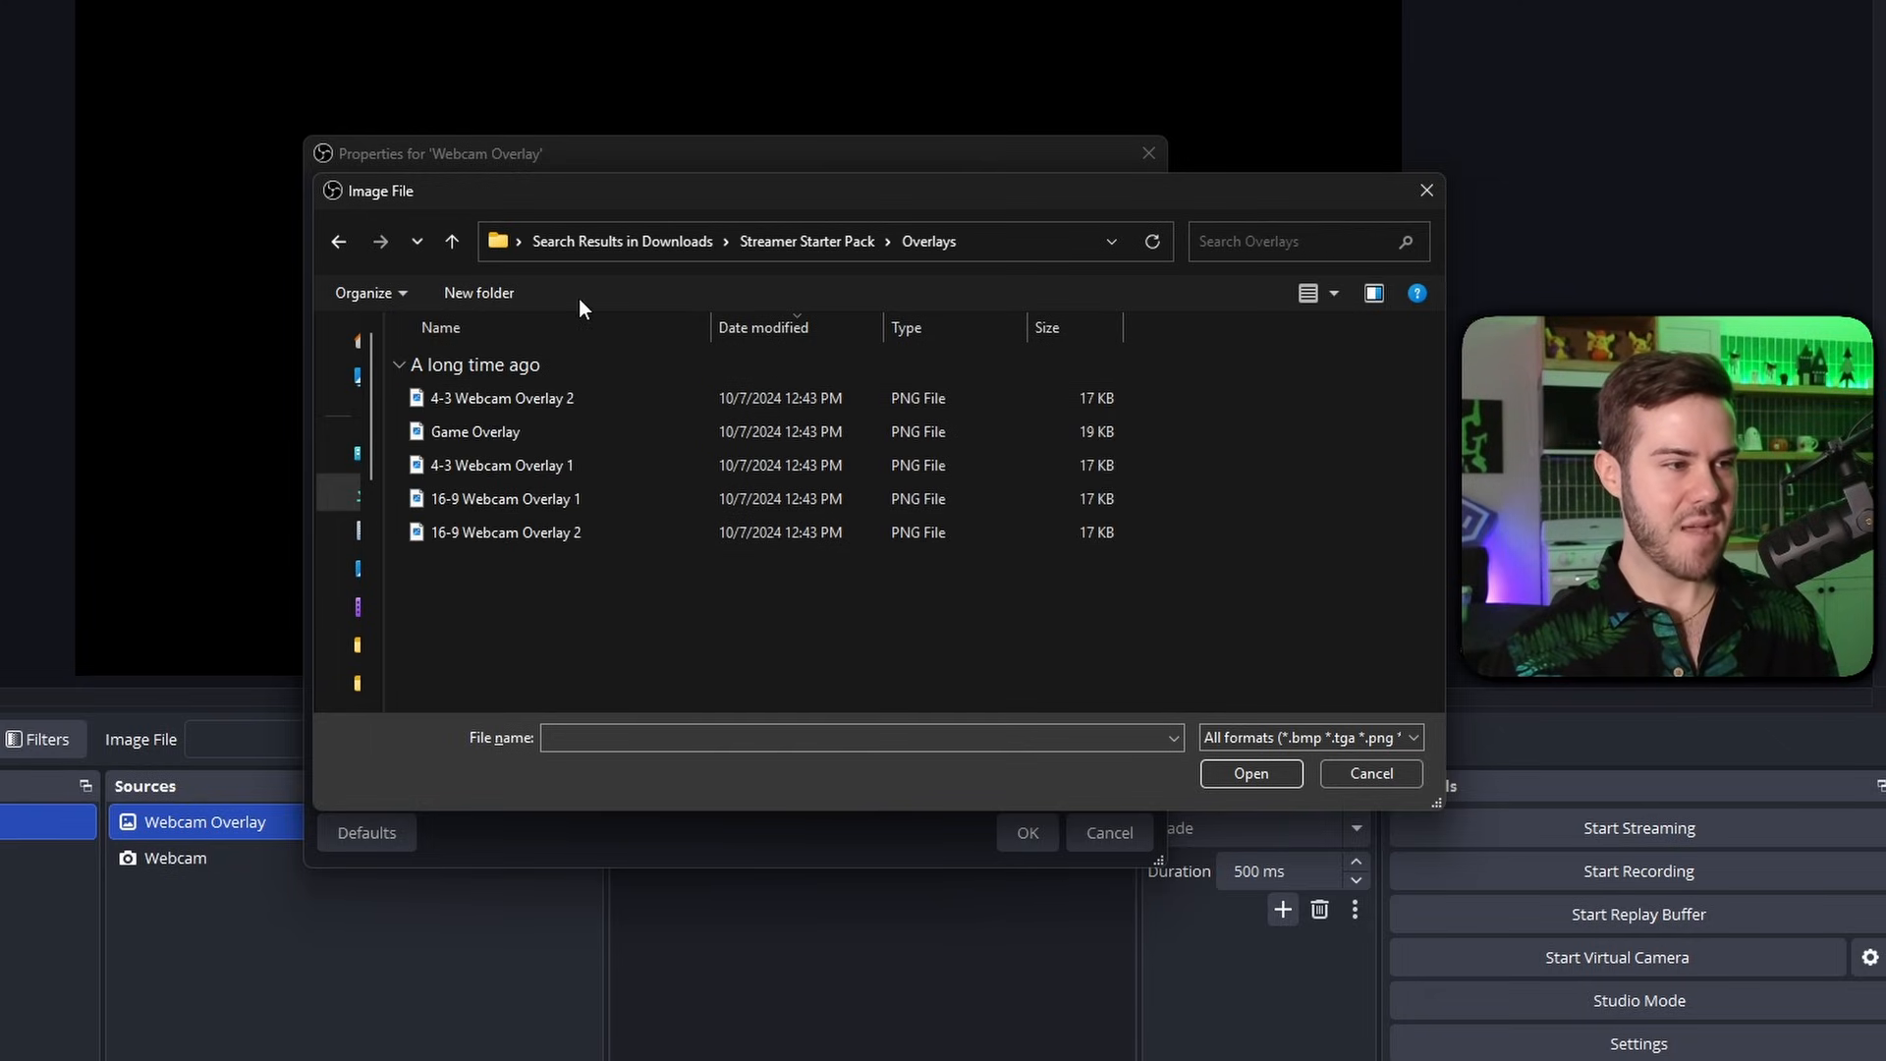
left_click(1313, 294)
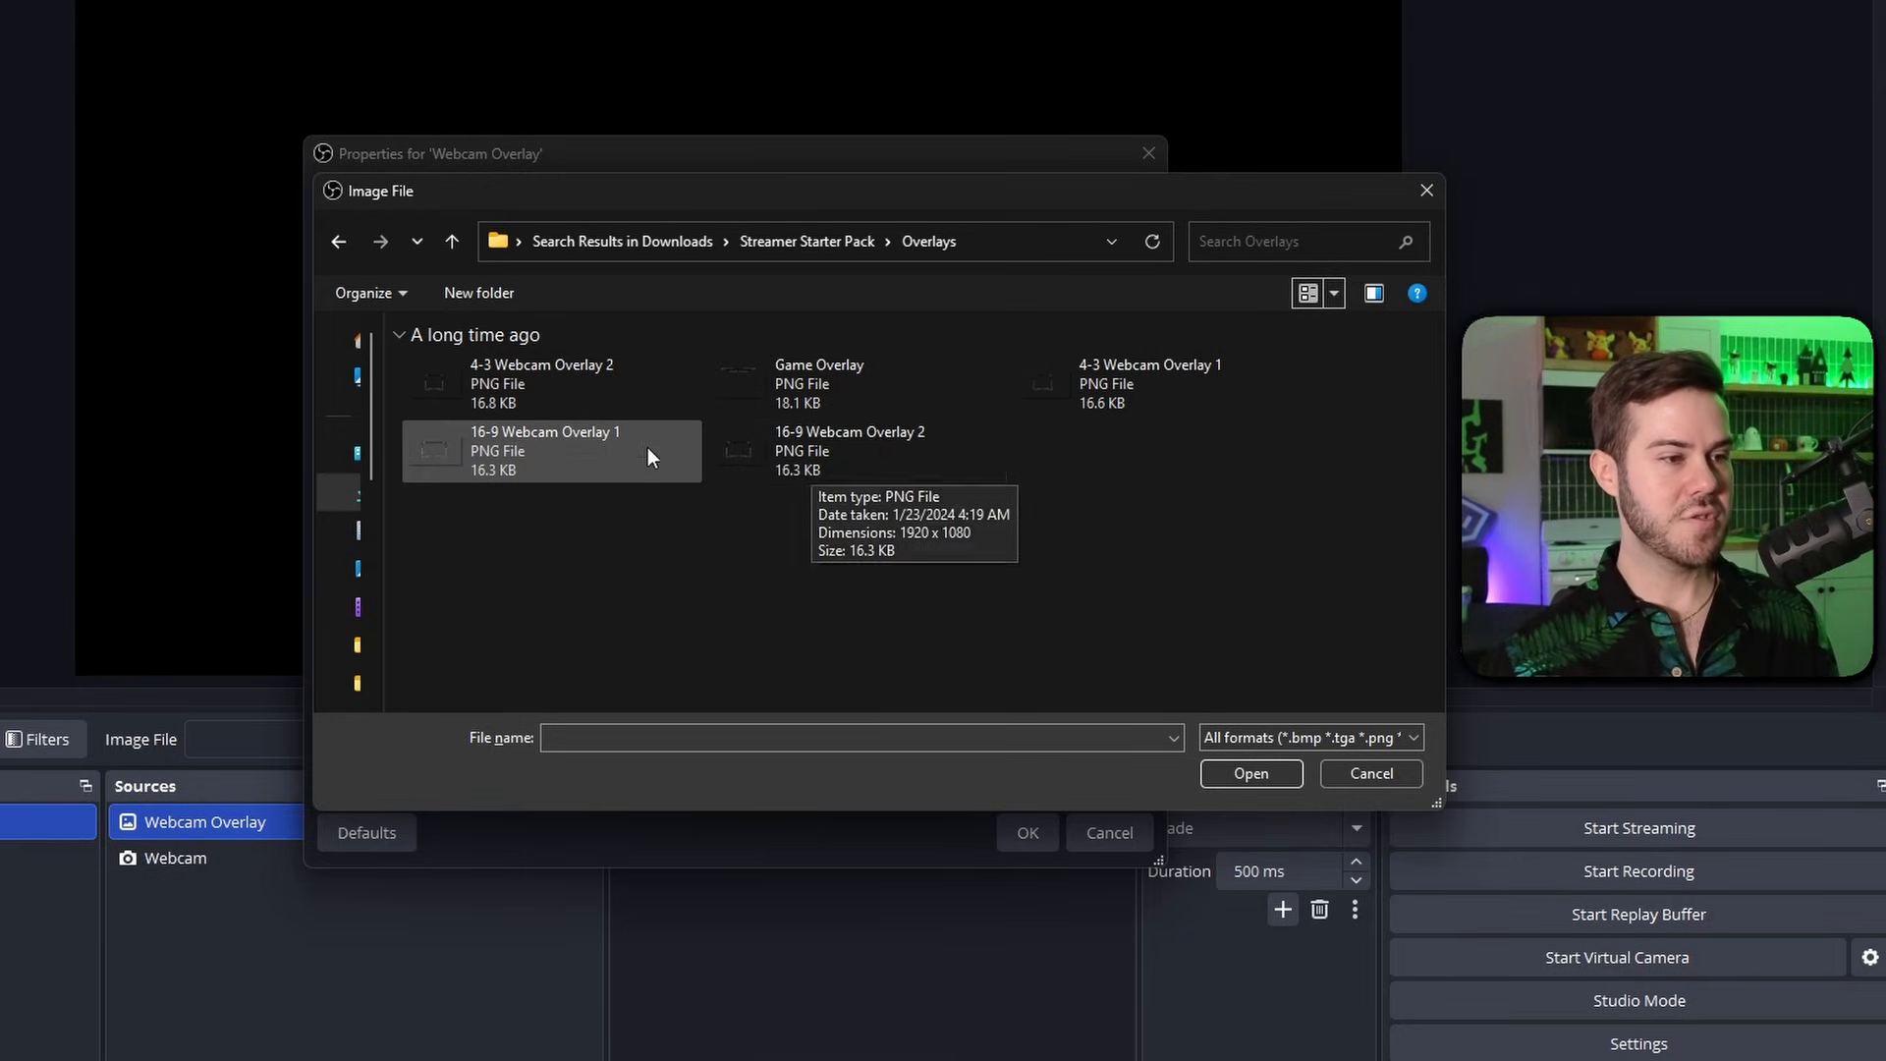
left_click(616, 446)
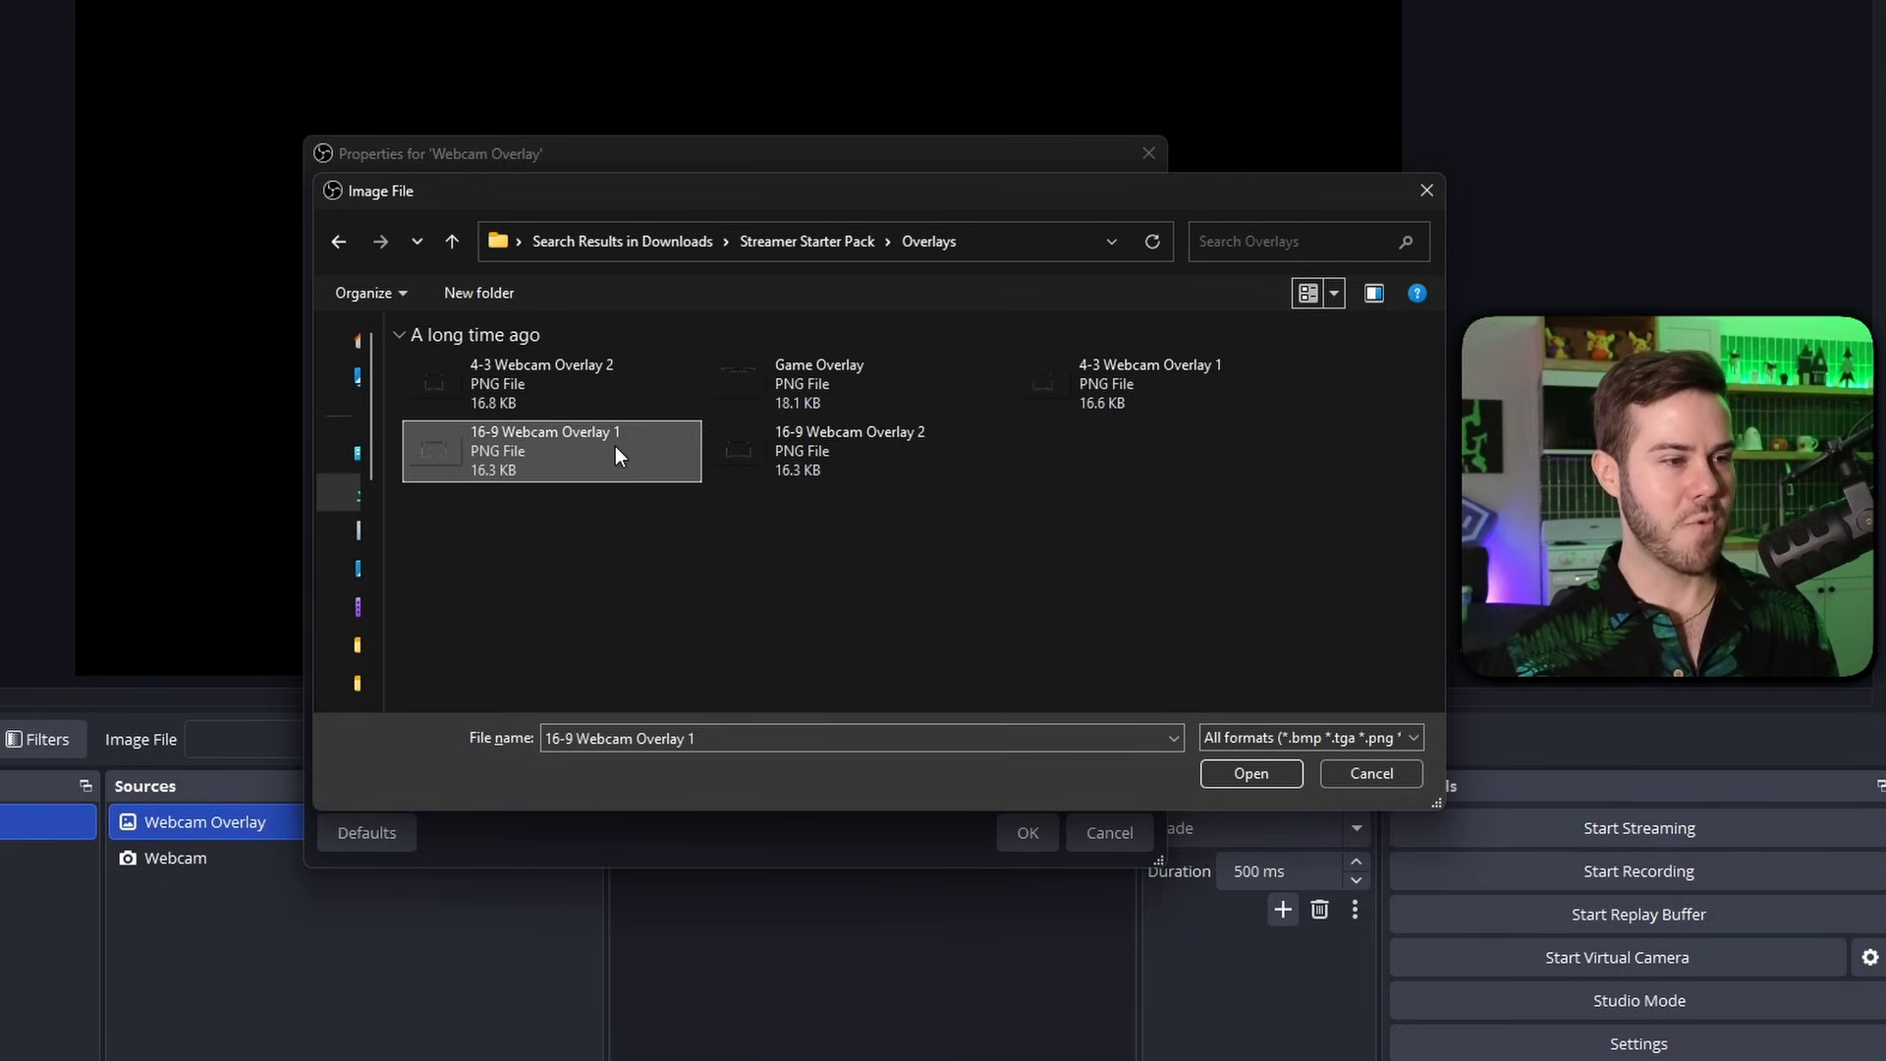
left_click(1250, 773)
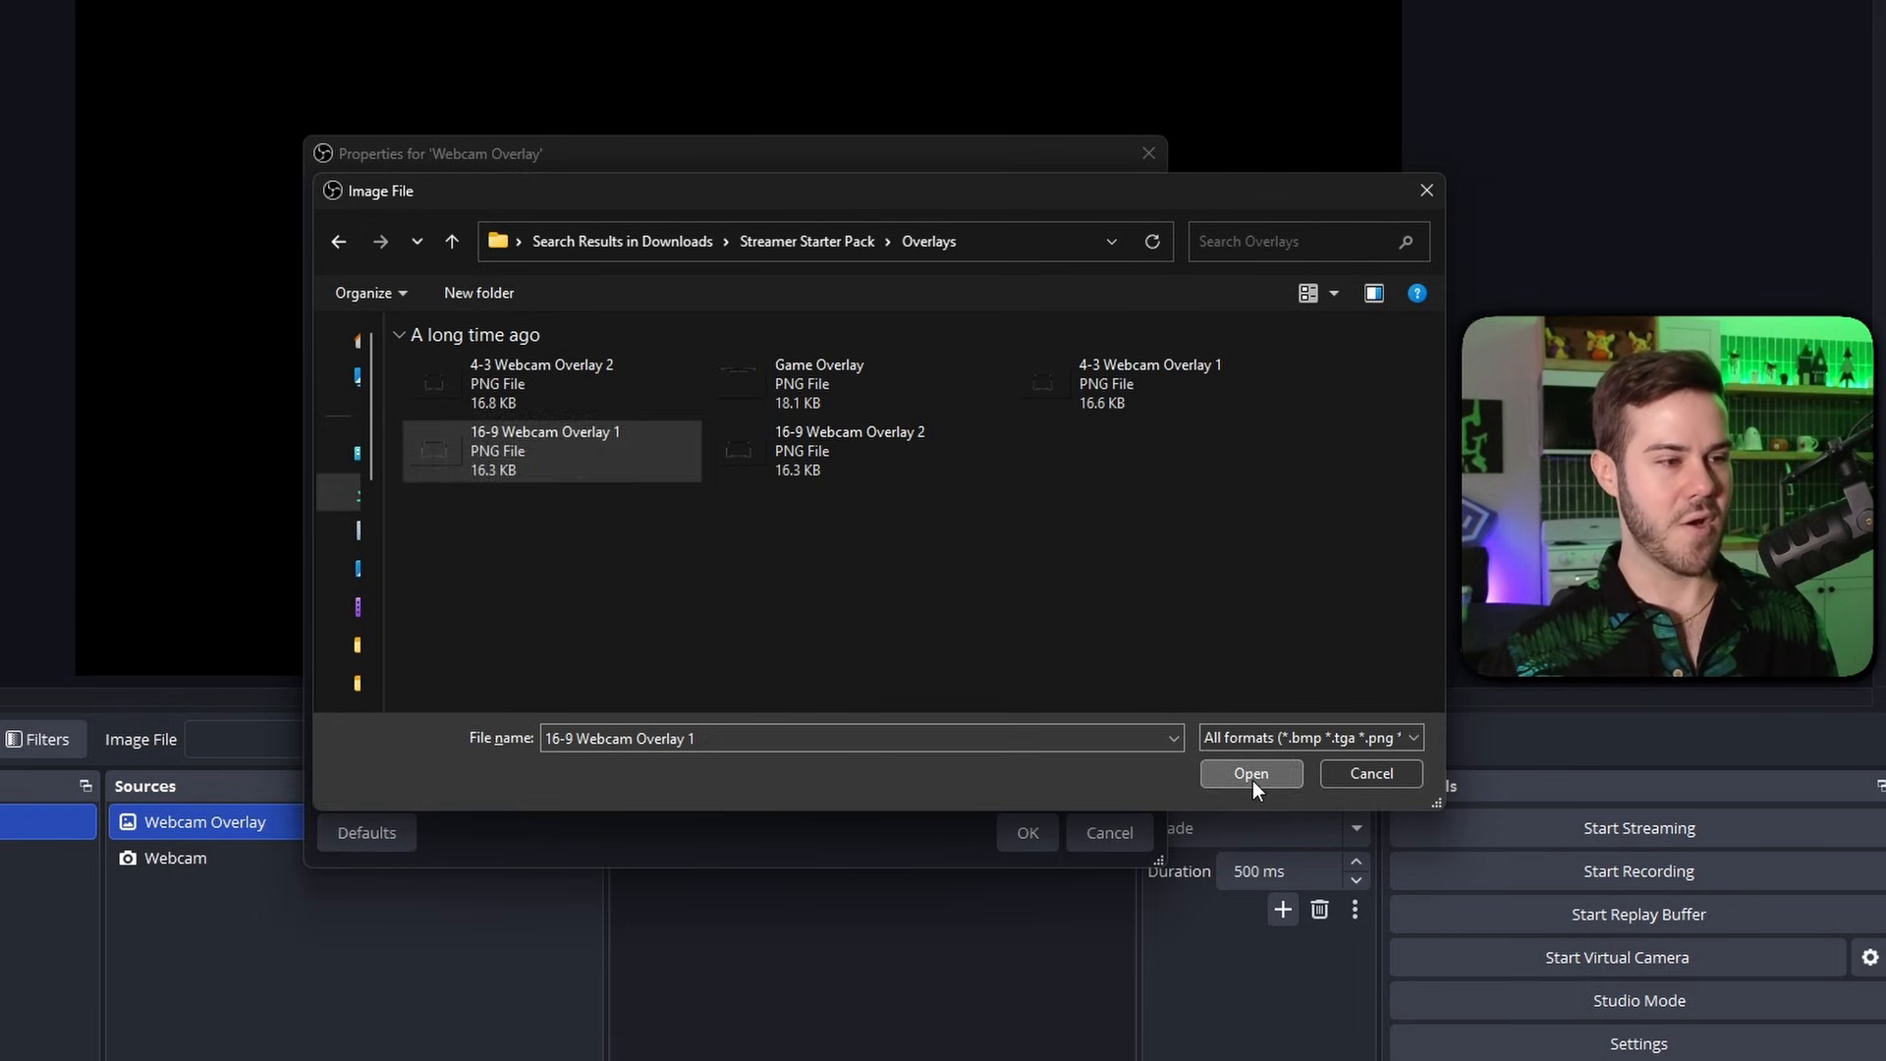
left_click(1027, 830)
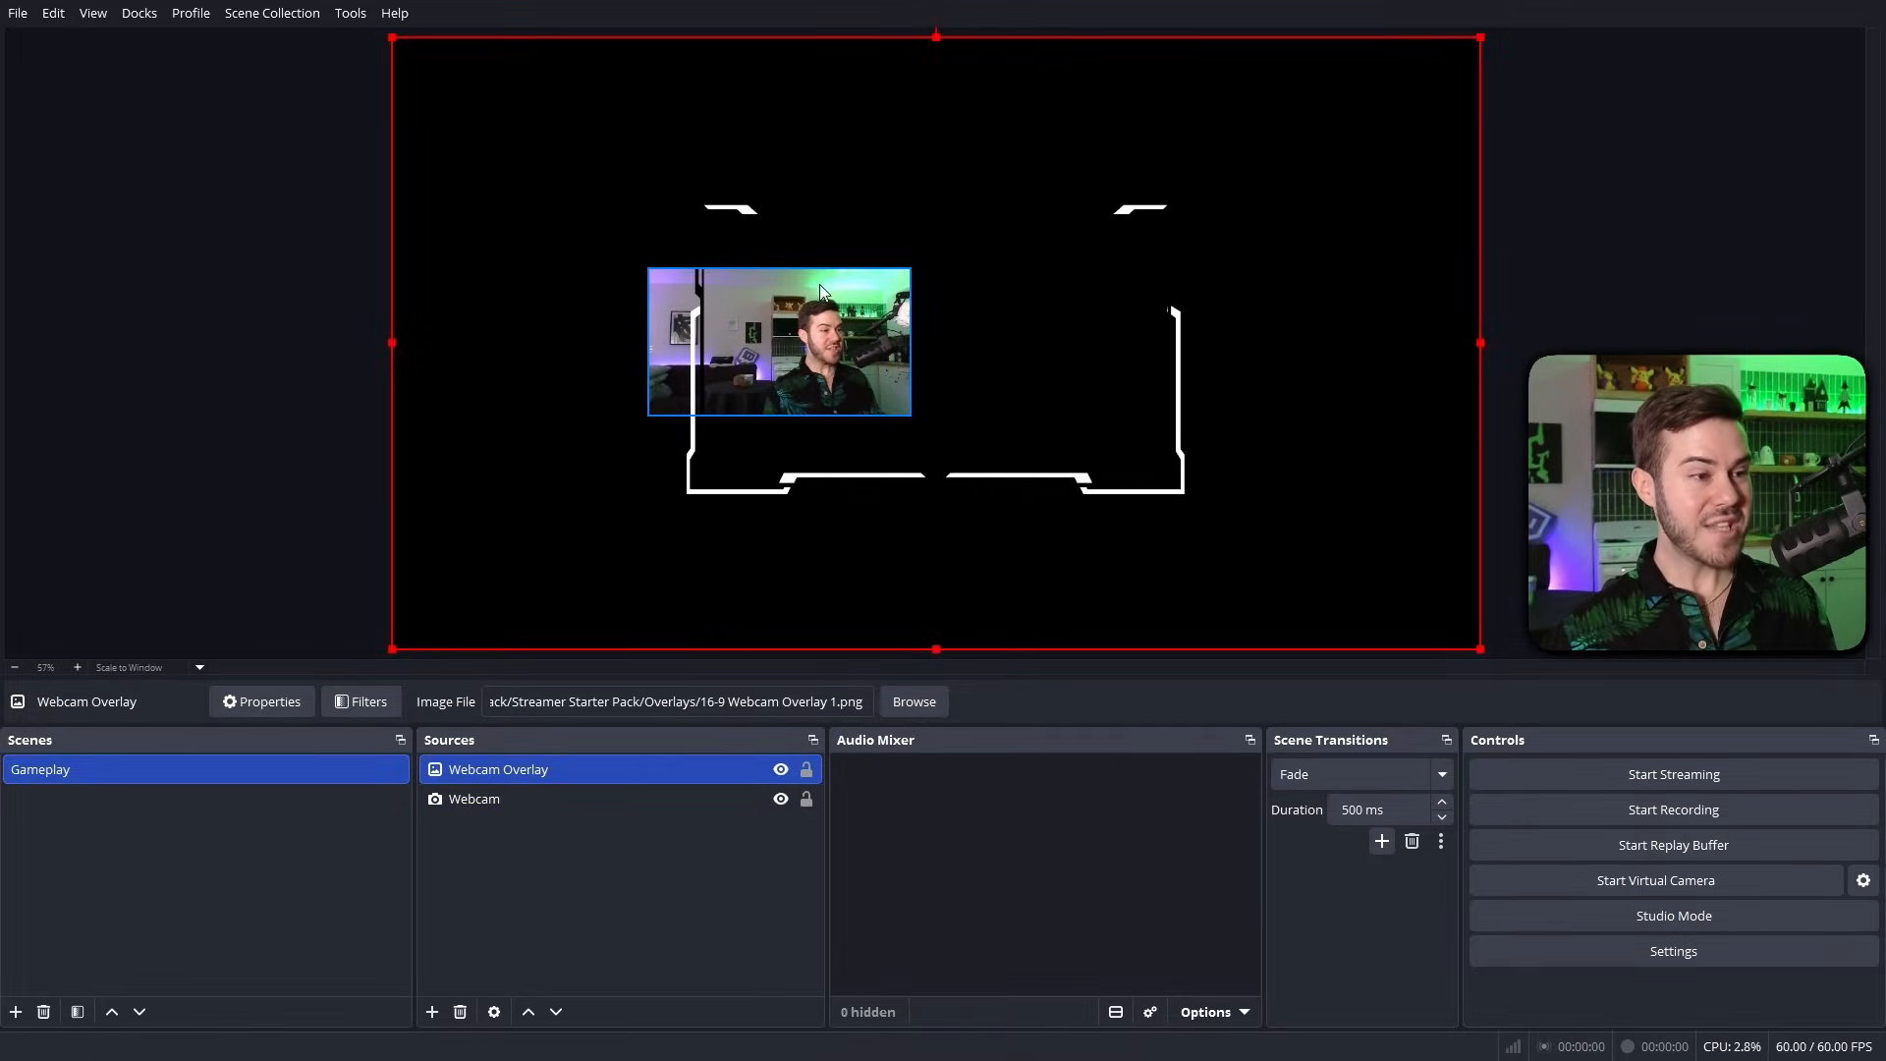
Shrink the Webcam Overlay to frame the webcam, about 135 px from the canvas's left edge and 228 px from its top edge.
left_click_drag(395, 39, 827, 282)
left_click_drag(1179, 476, 845, 364)
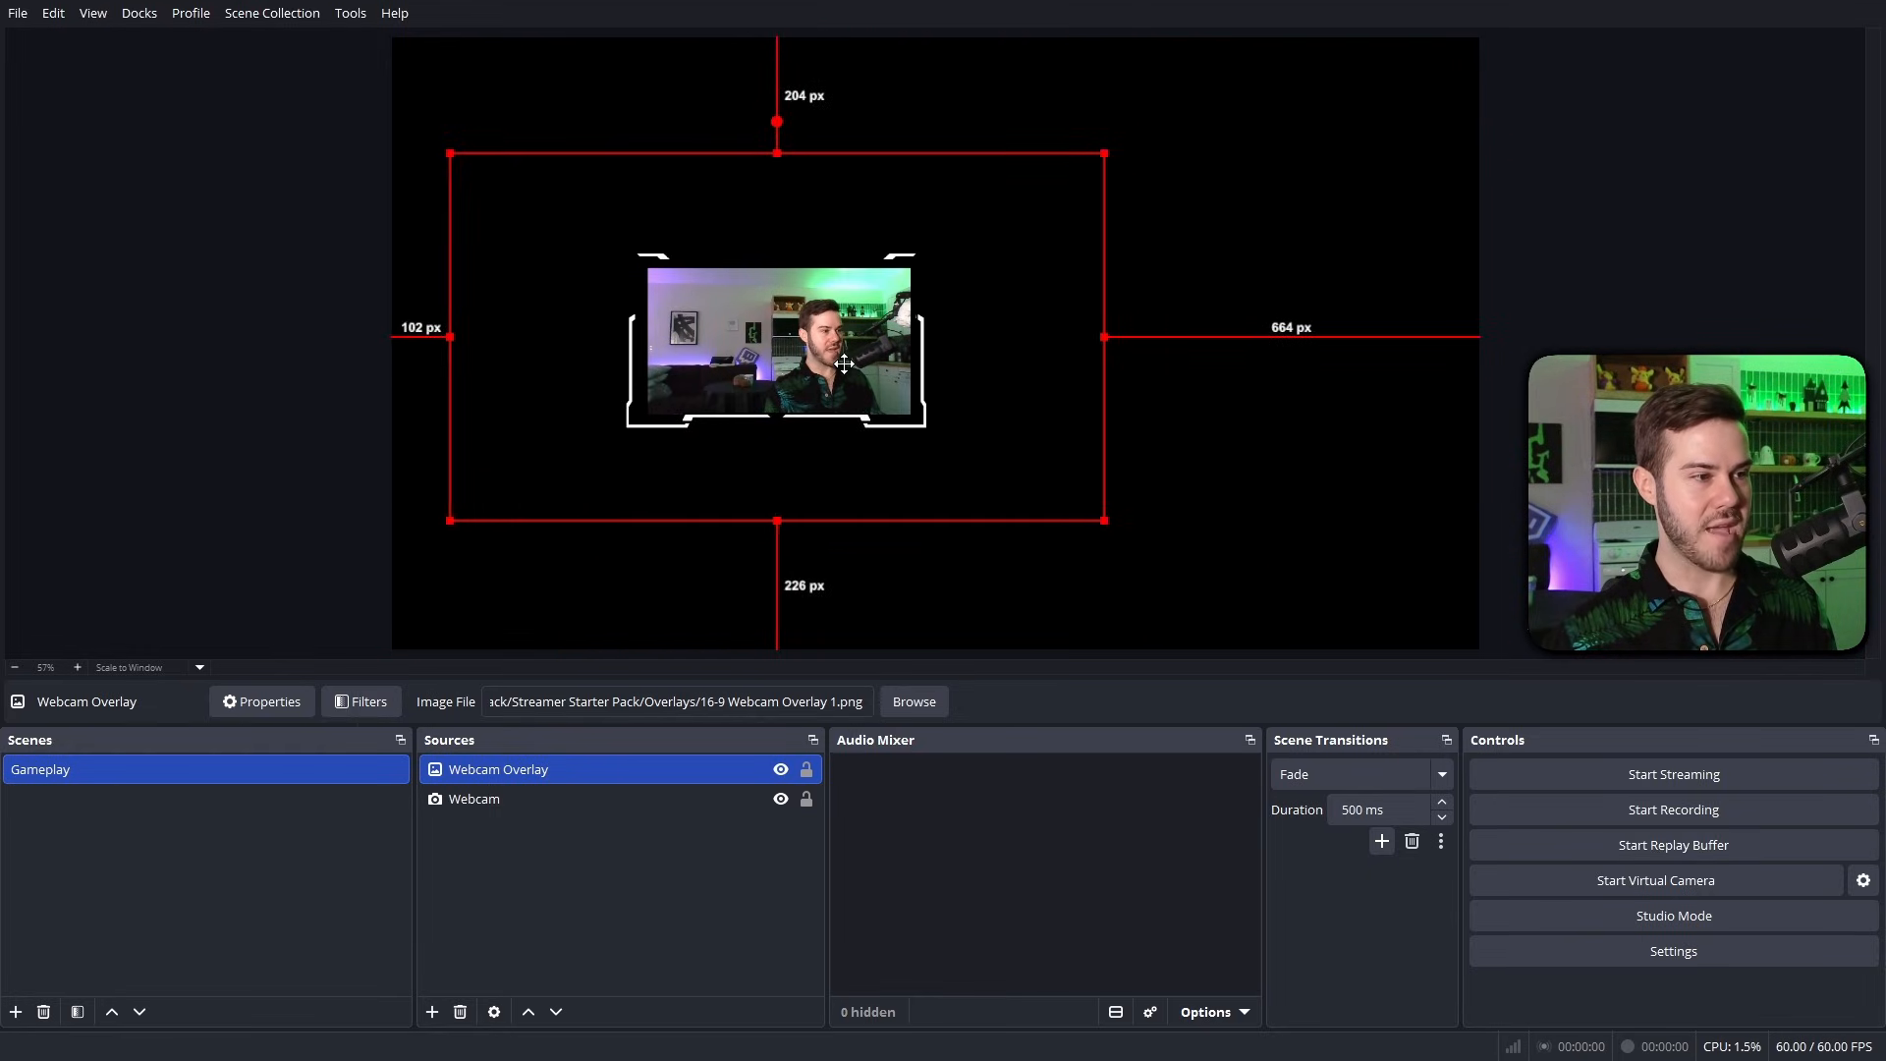
left_click(1223, 376)
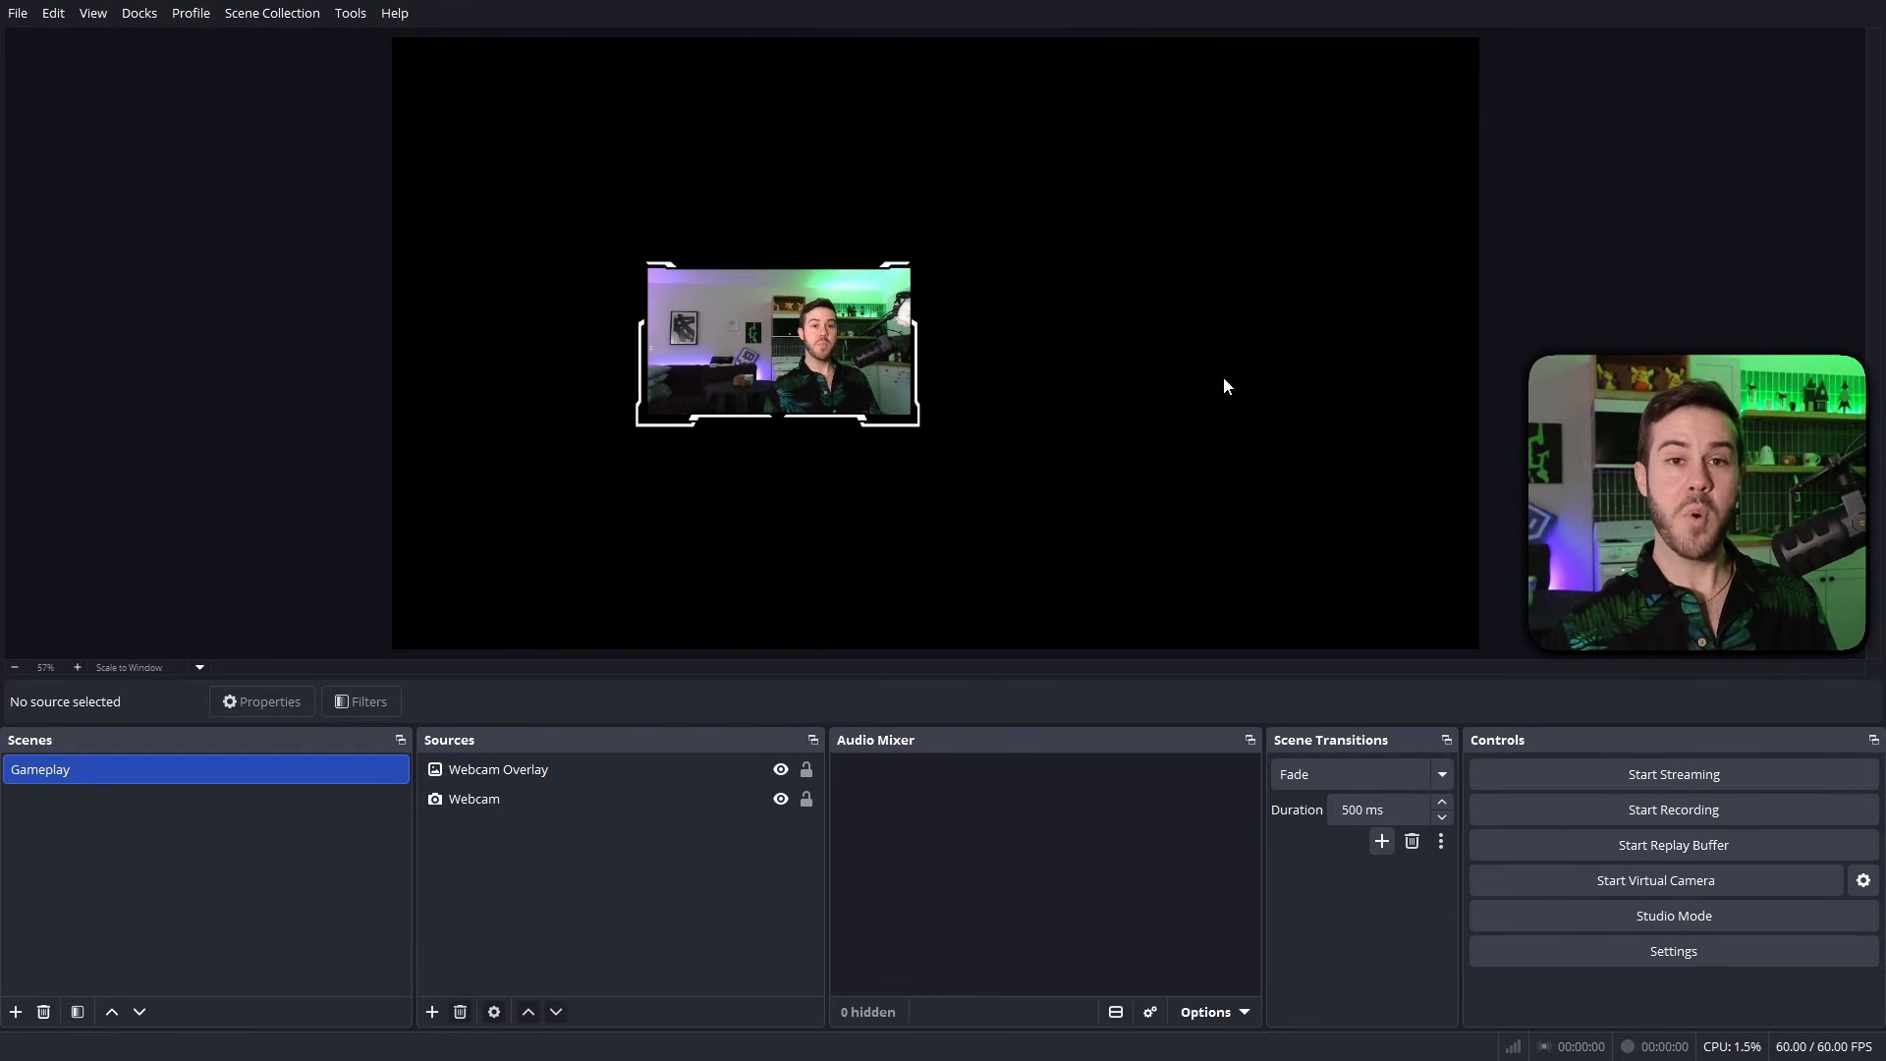
Move the Webcam Overlay source below Webcam in the source order and return it above Webcam.
left_click(550, 773)
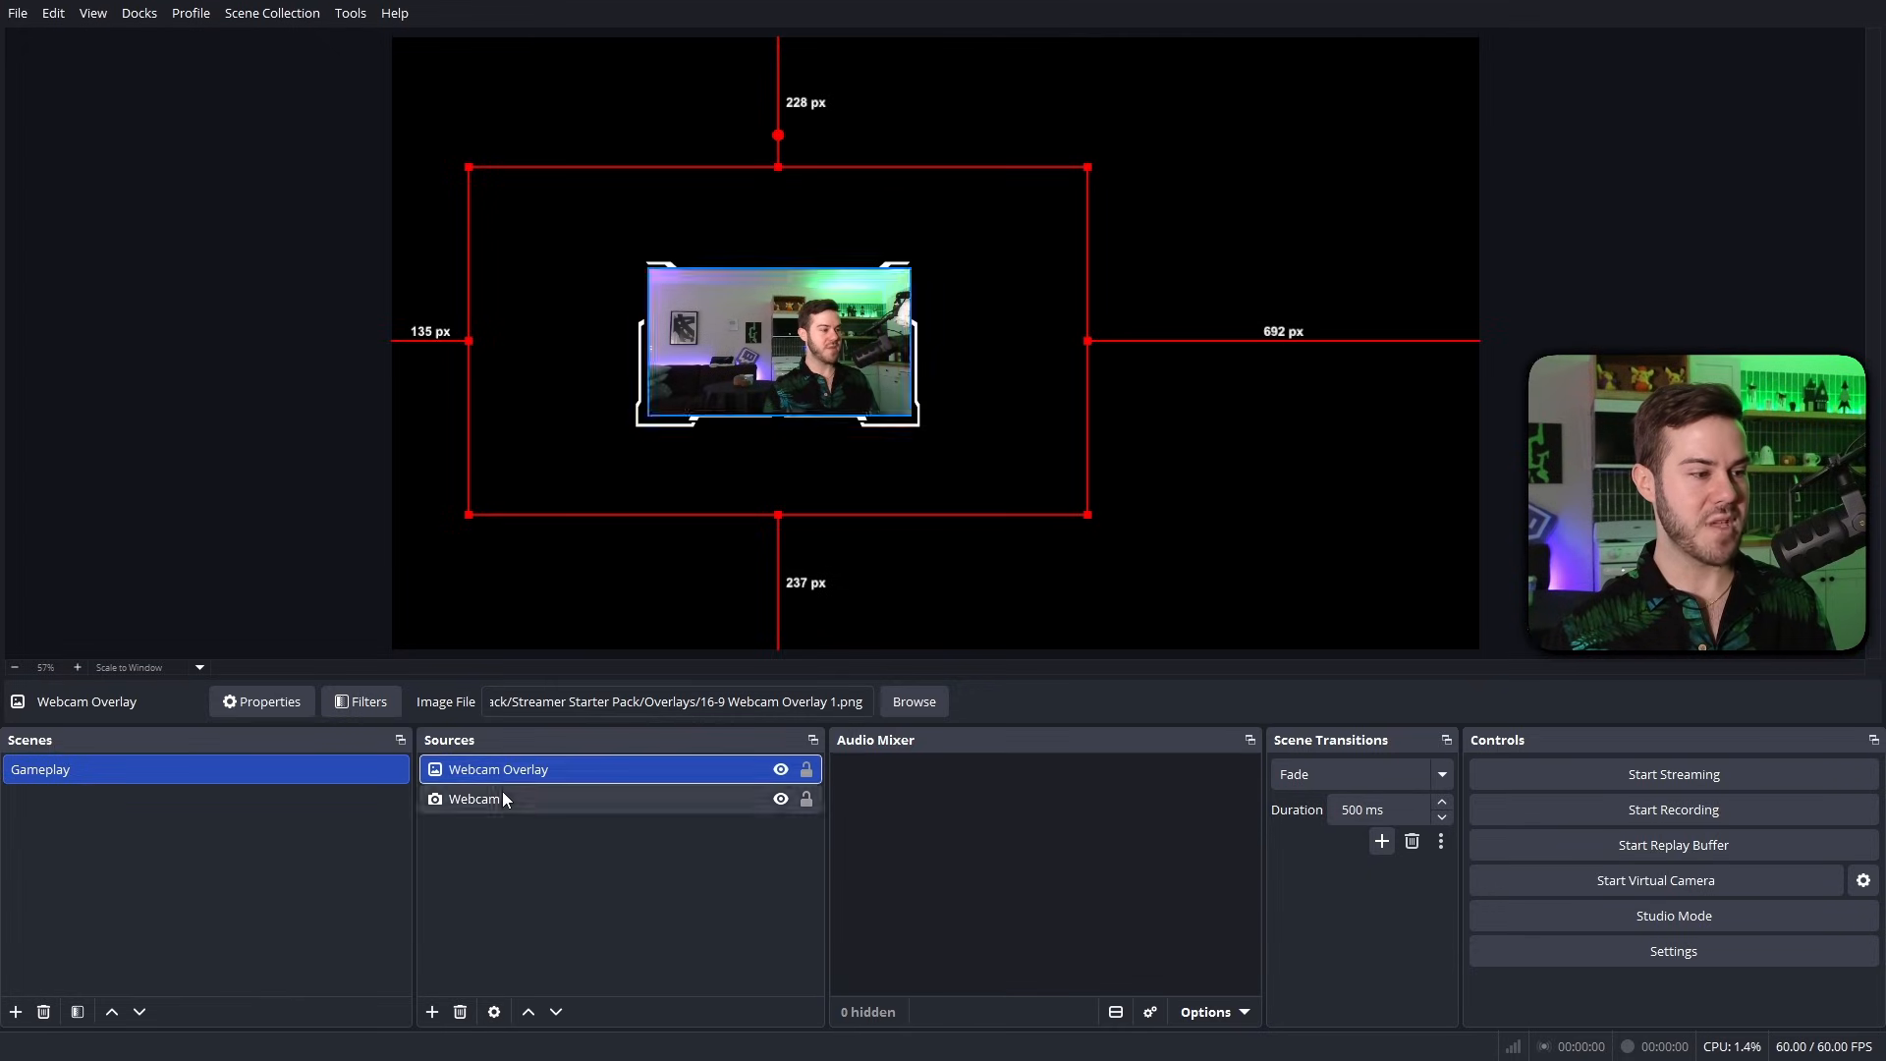
left_click_drag(529, 763, 523, 801)
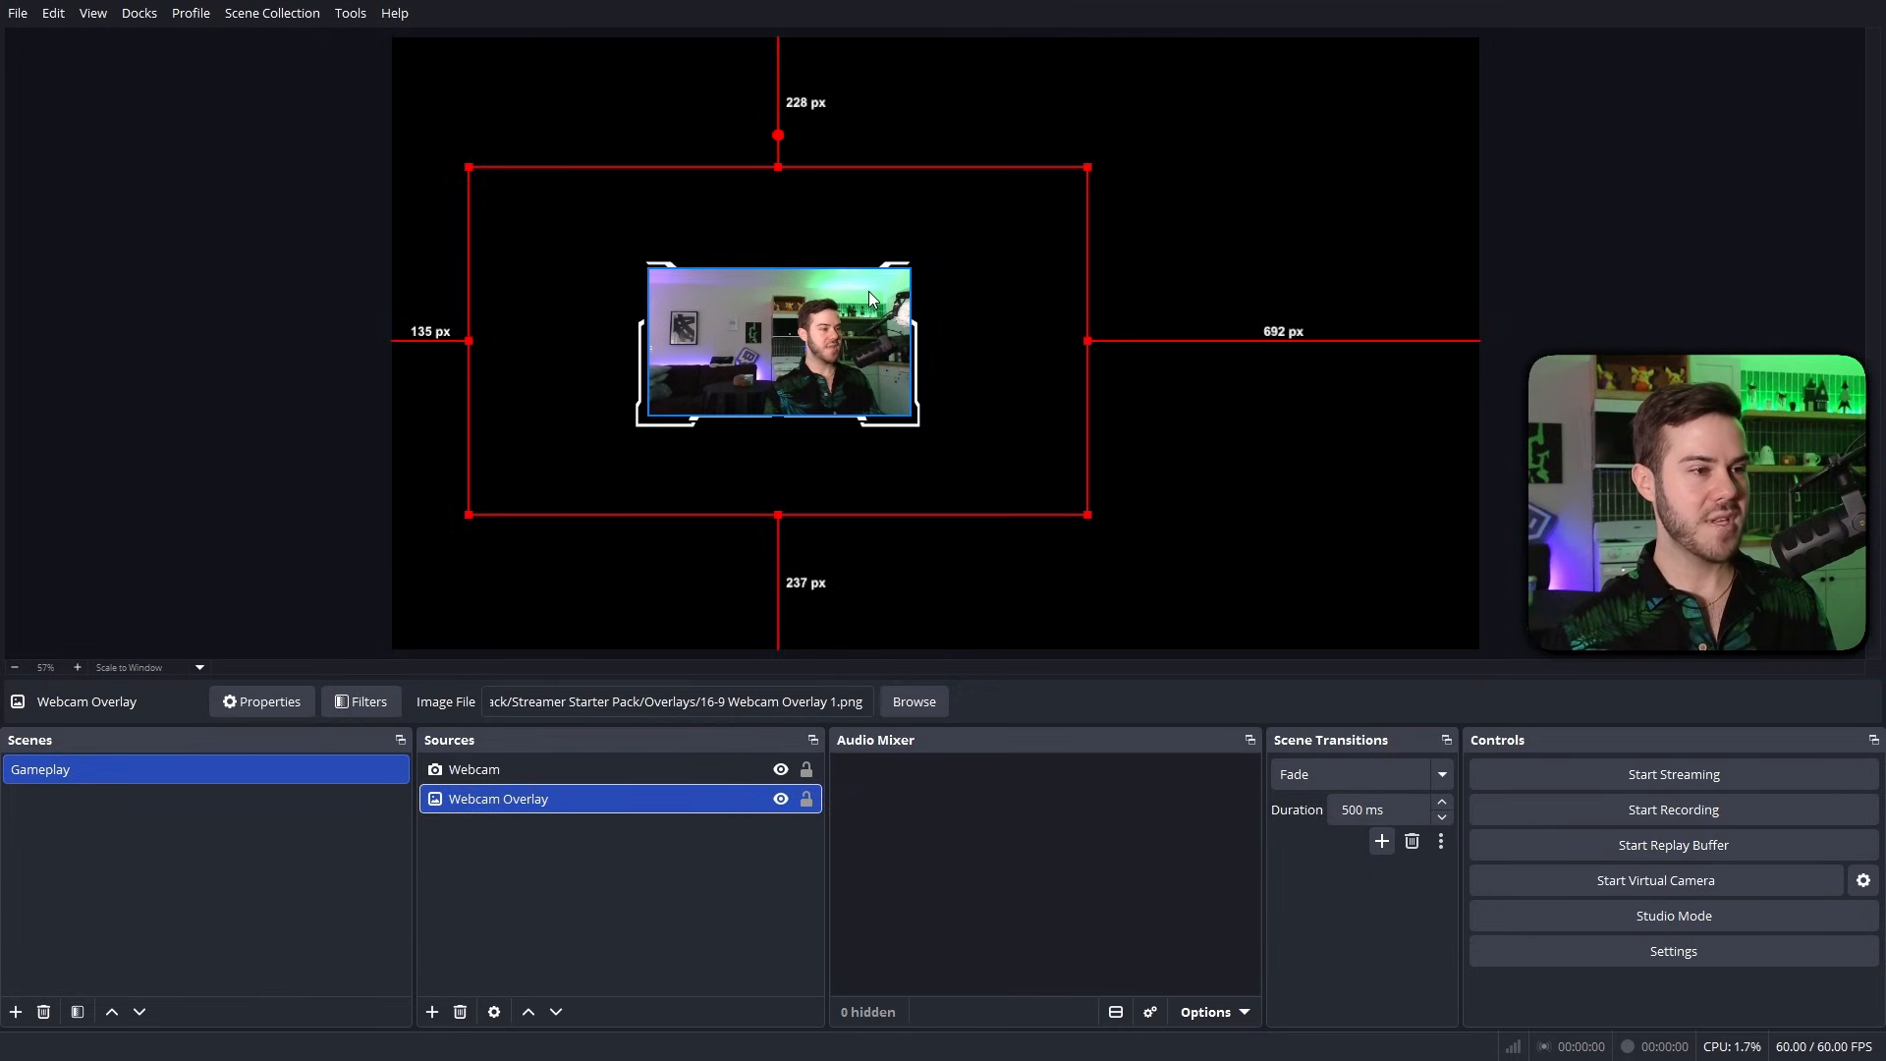
left_click_drag(521, 803, 517, 765)
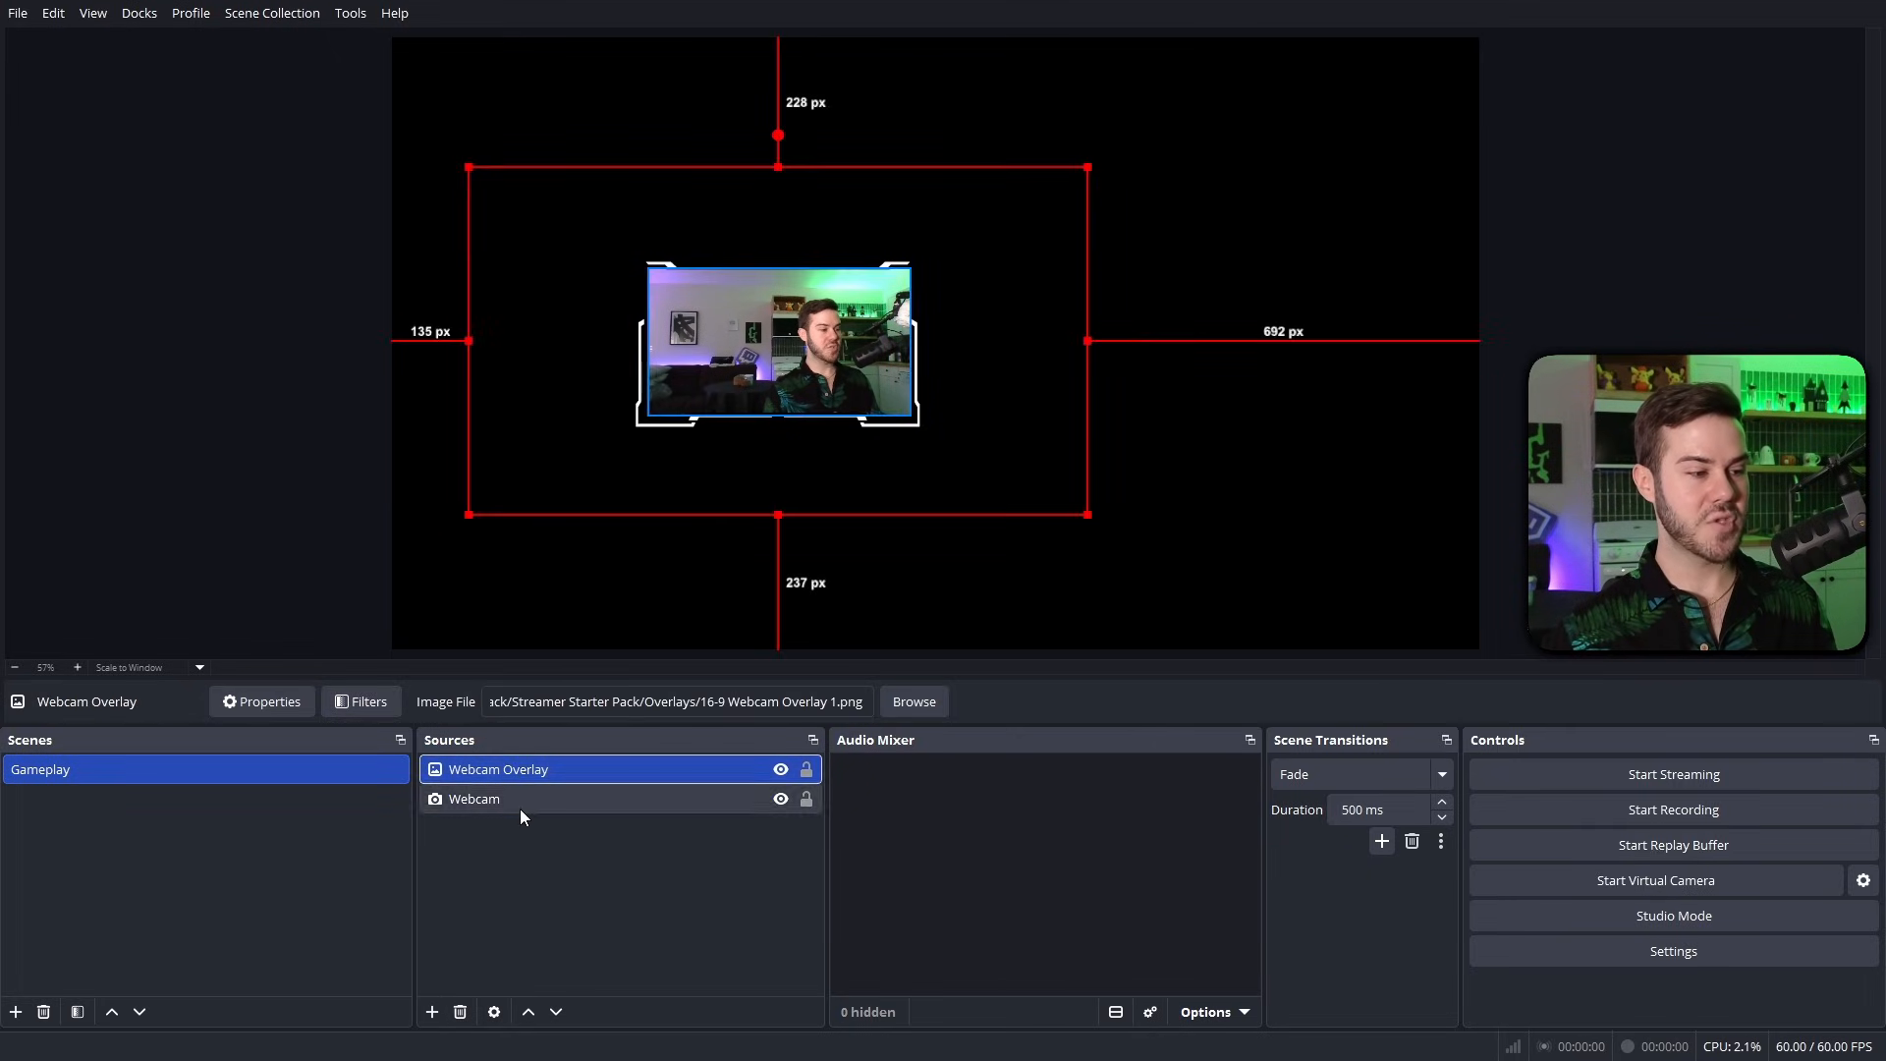
left_click(517, 800)
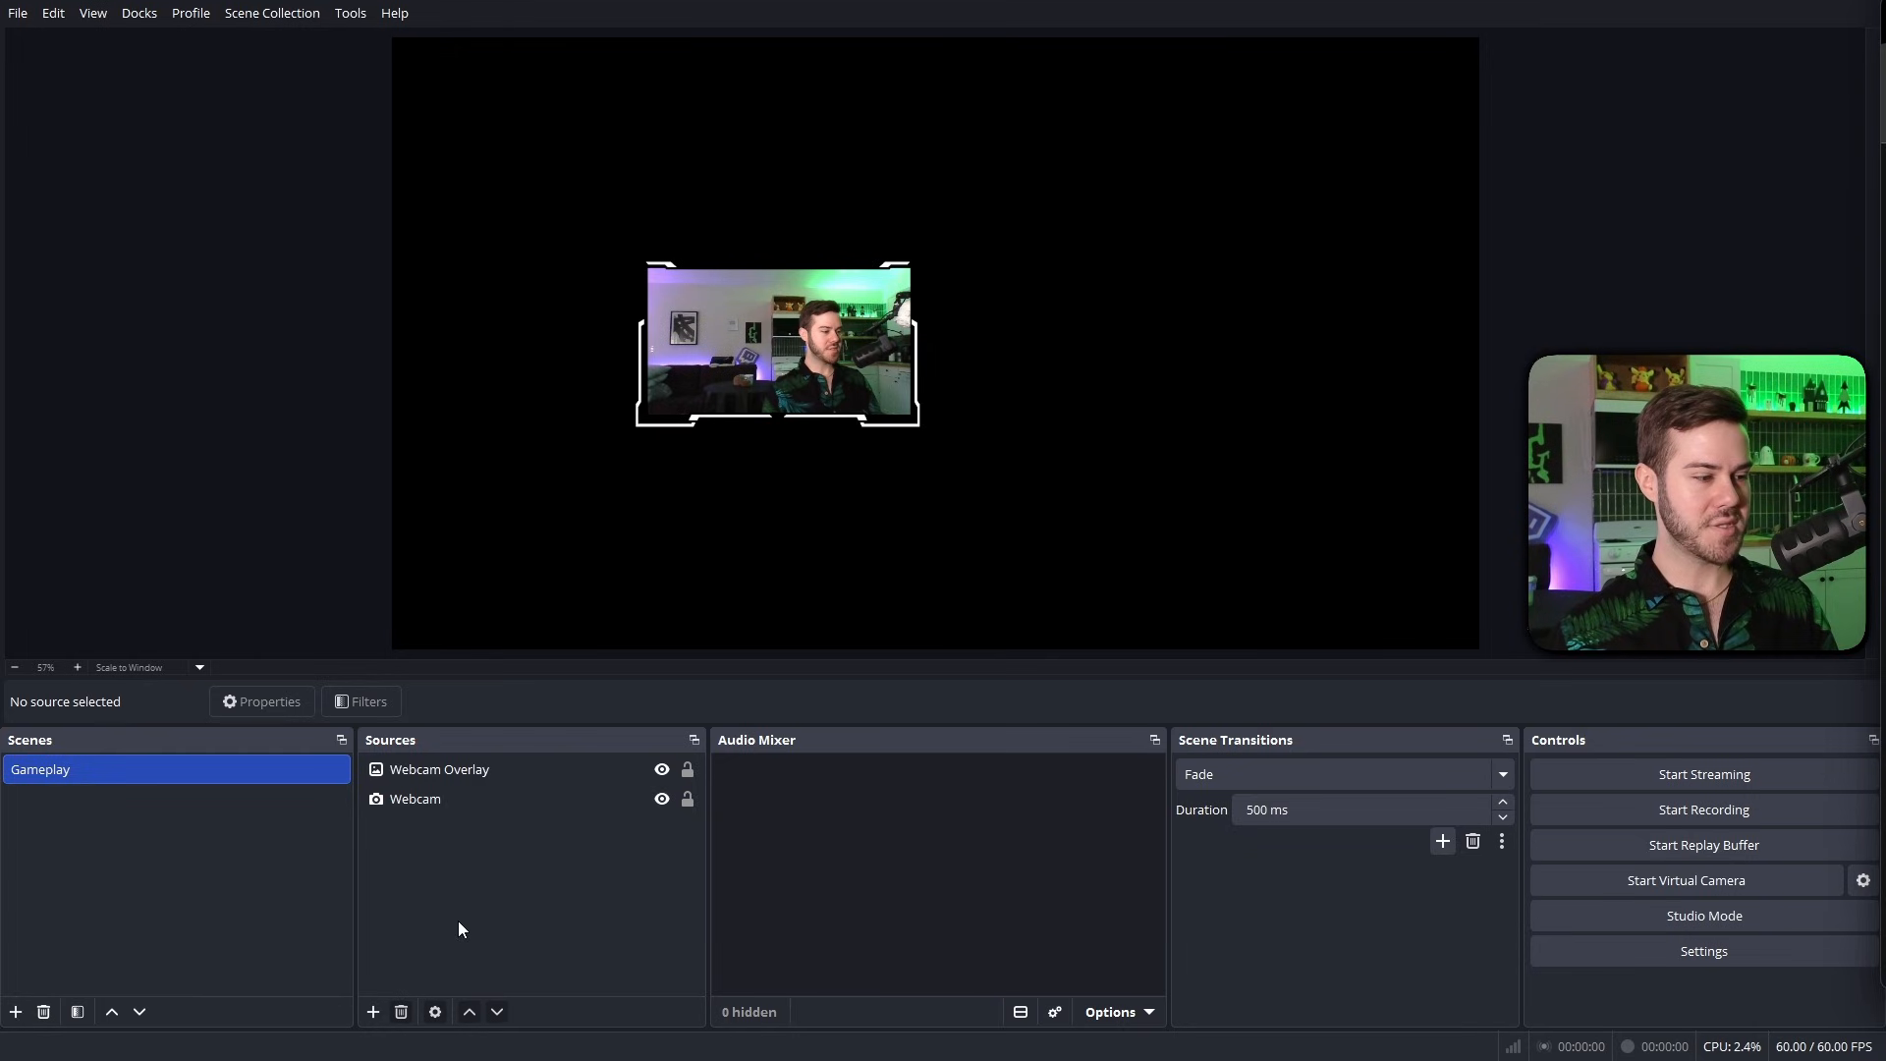
Add a new source named "Game Capture" of the Game Capture type to the Gameplay scene.
left_click(372, 1013)
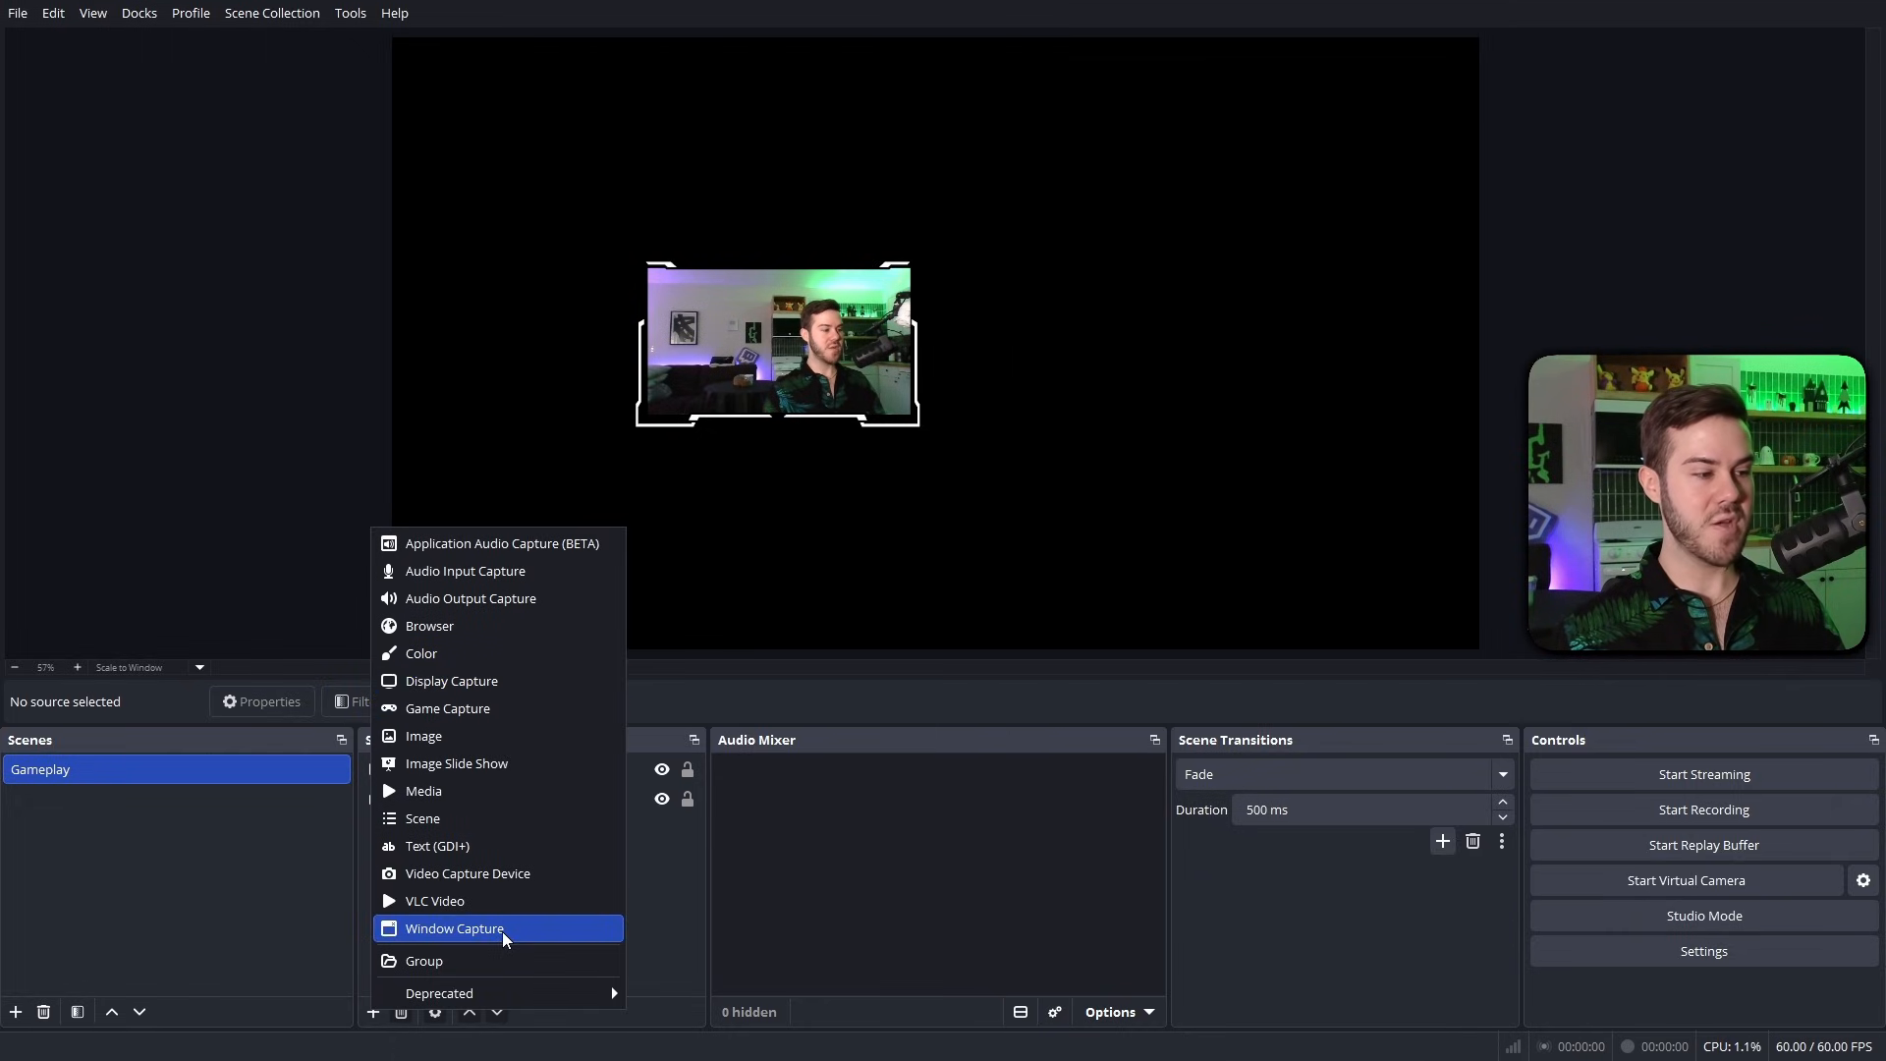
left_click(520, 709)
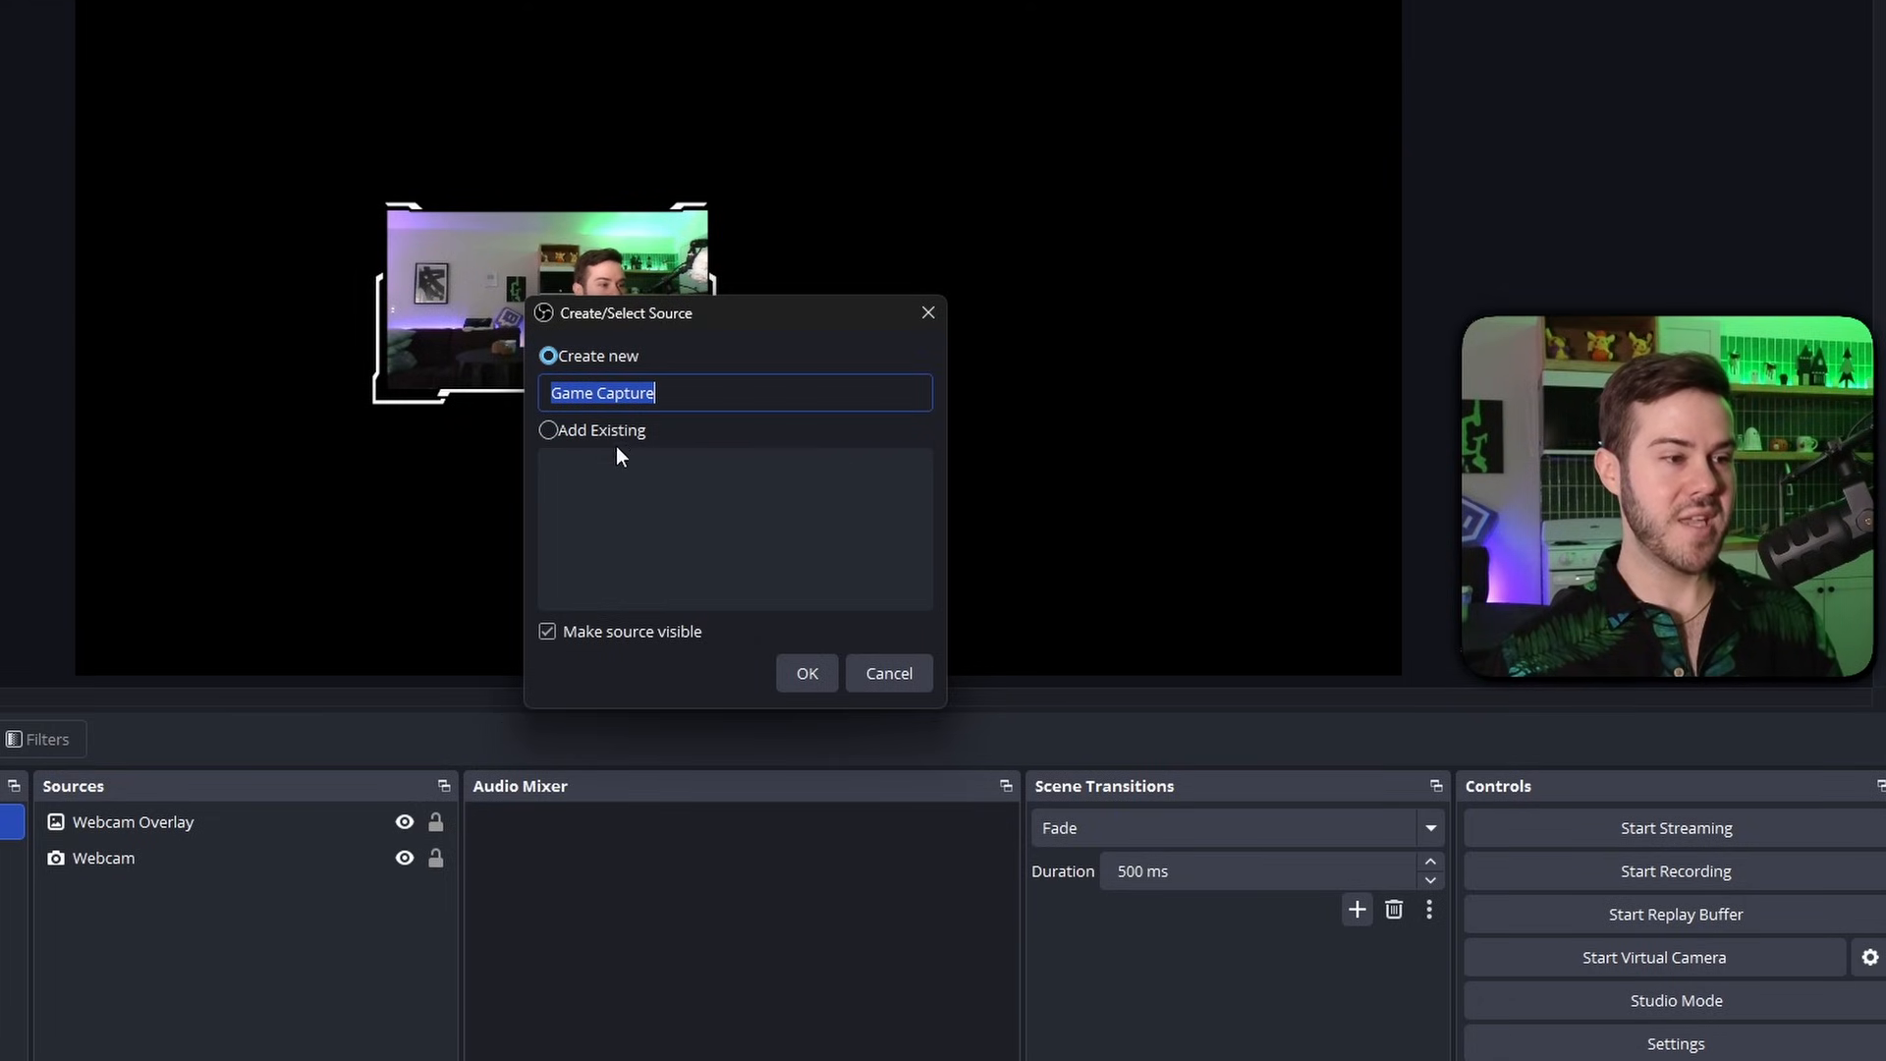
left_click(809, 675)
Set Game Capture to capture the specific window "[Golf With Your Friends.exe]: Golf With Your Friends" and place it below Webcam in the source order.
left_click(598, 535)
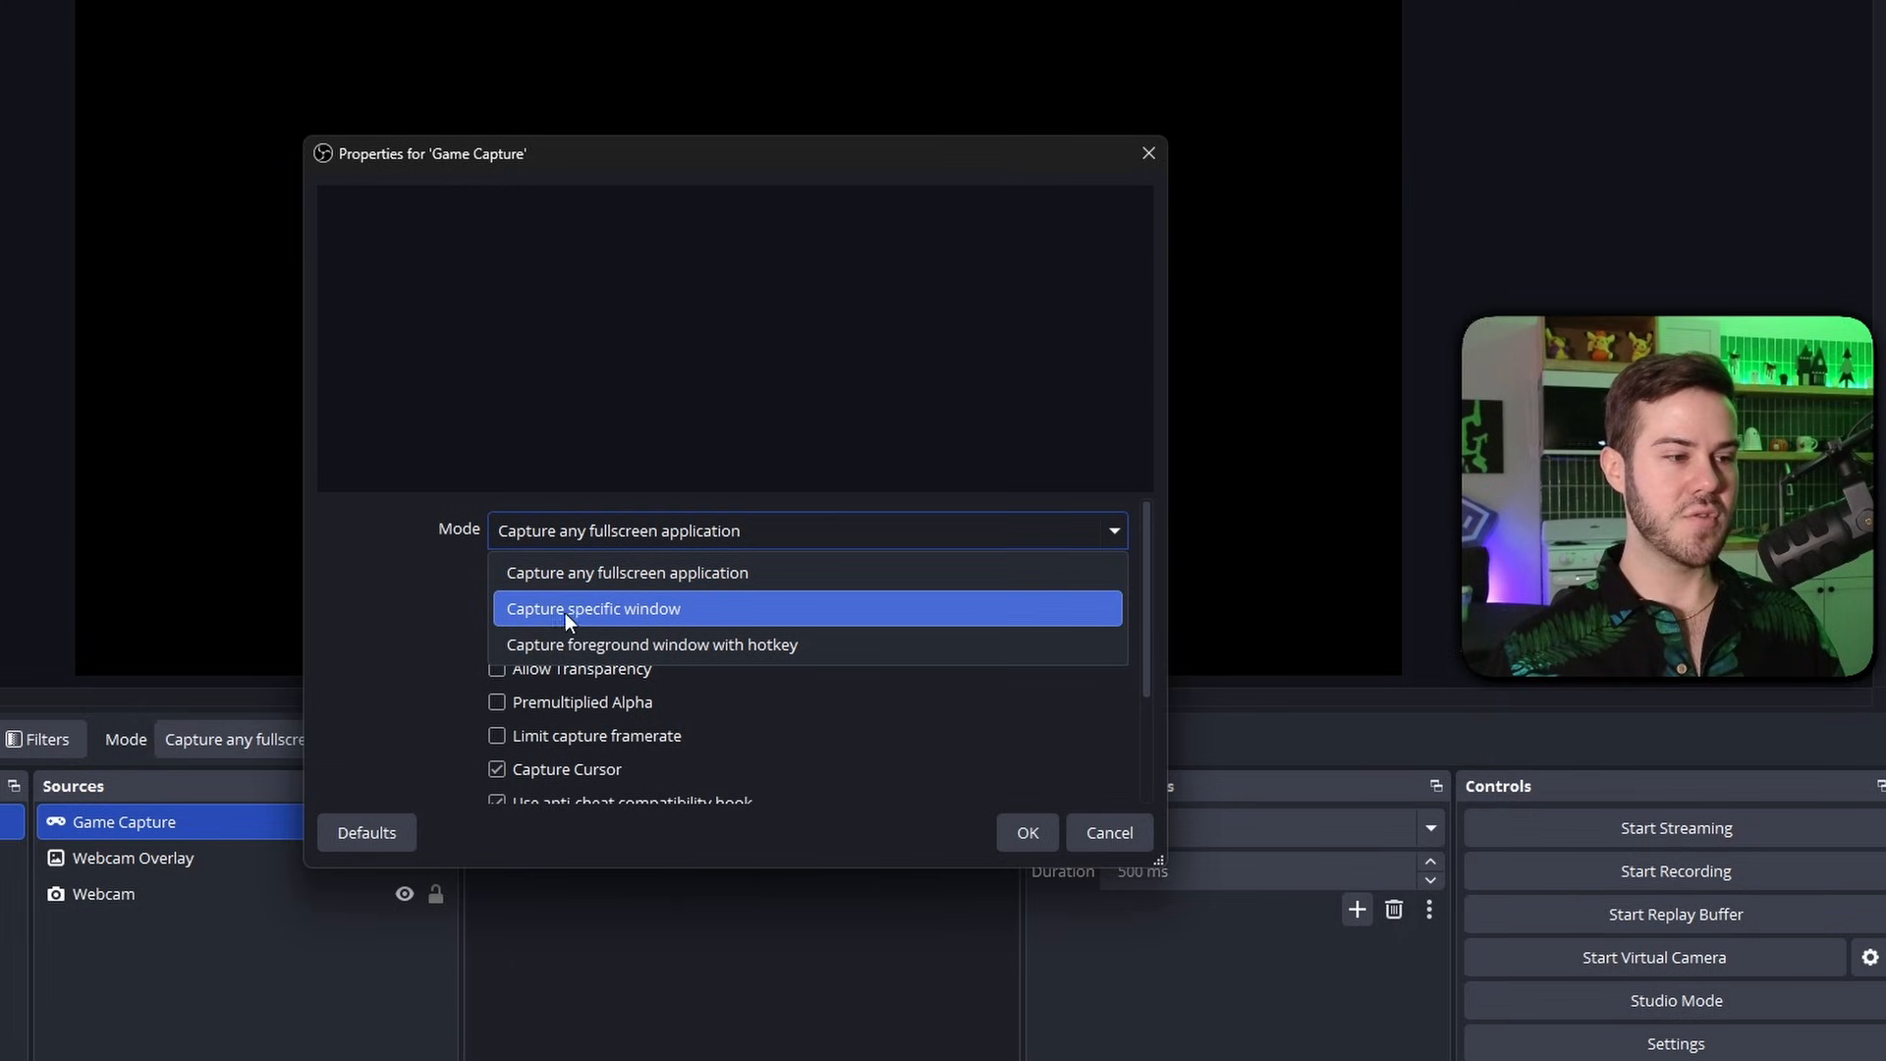
left_click(615, 609)
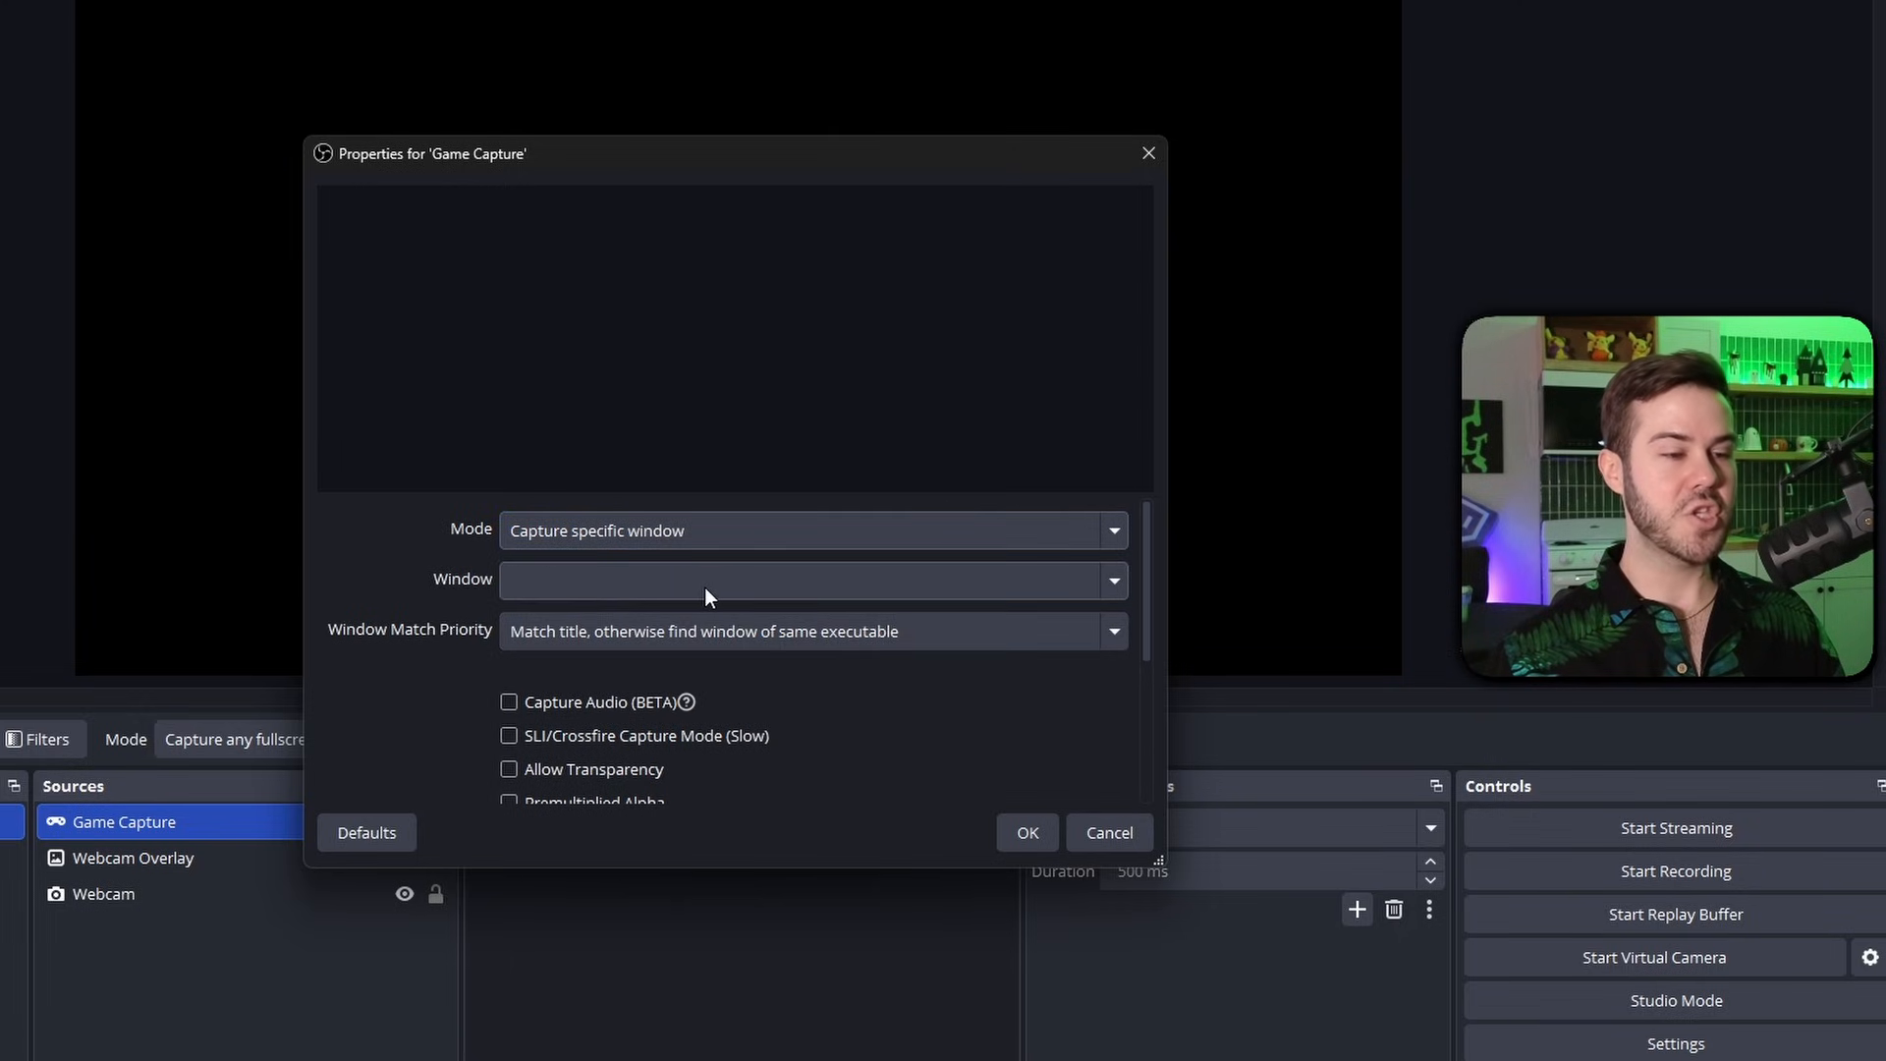
left_click(643, 588)
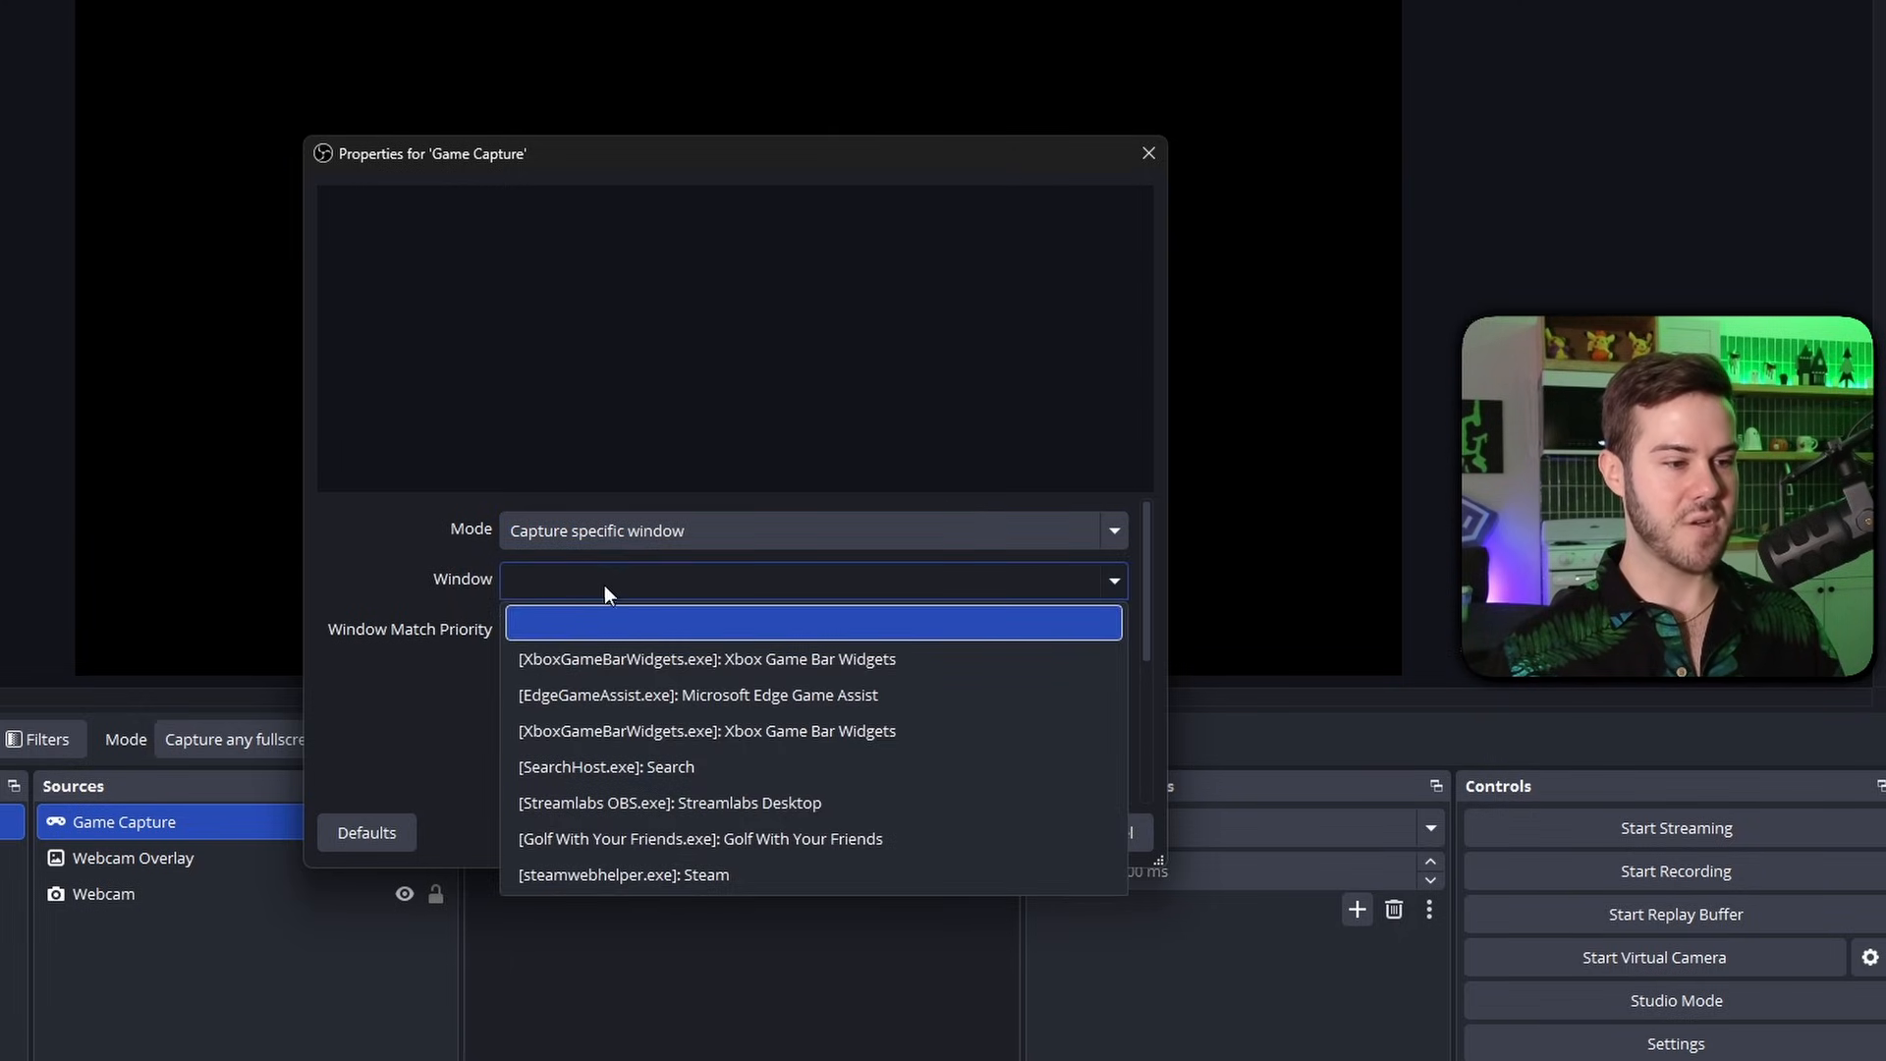
left_click(791, 841)
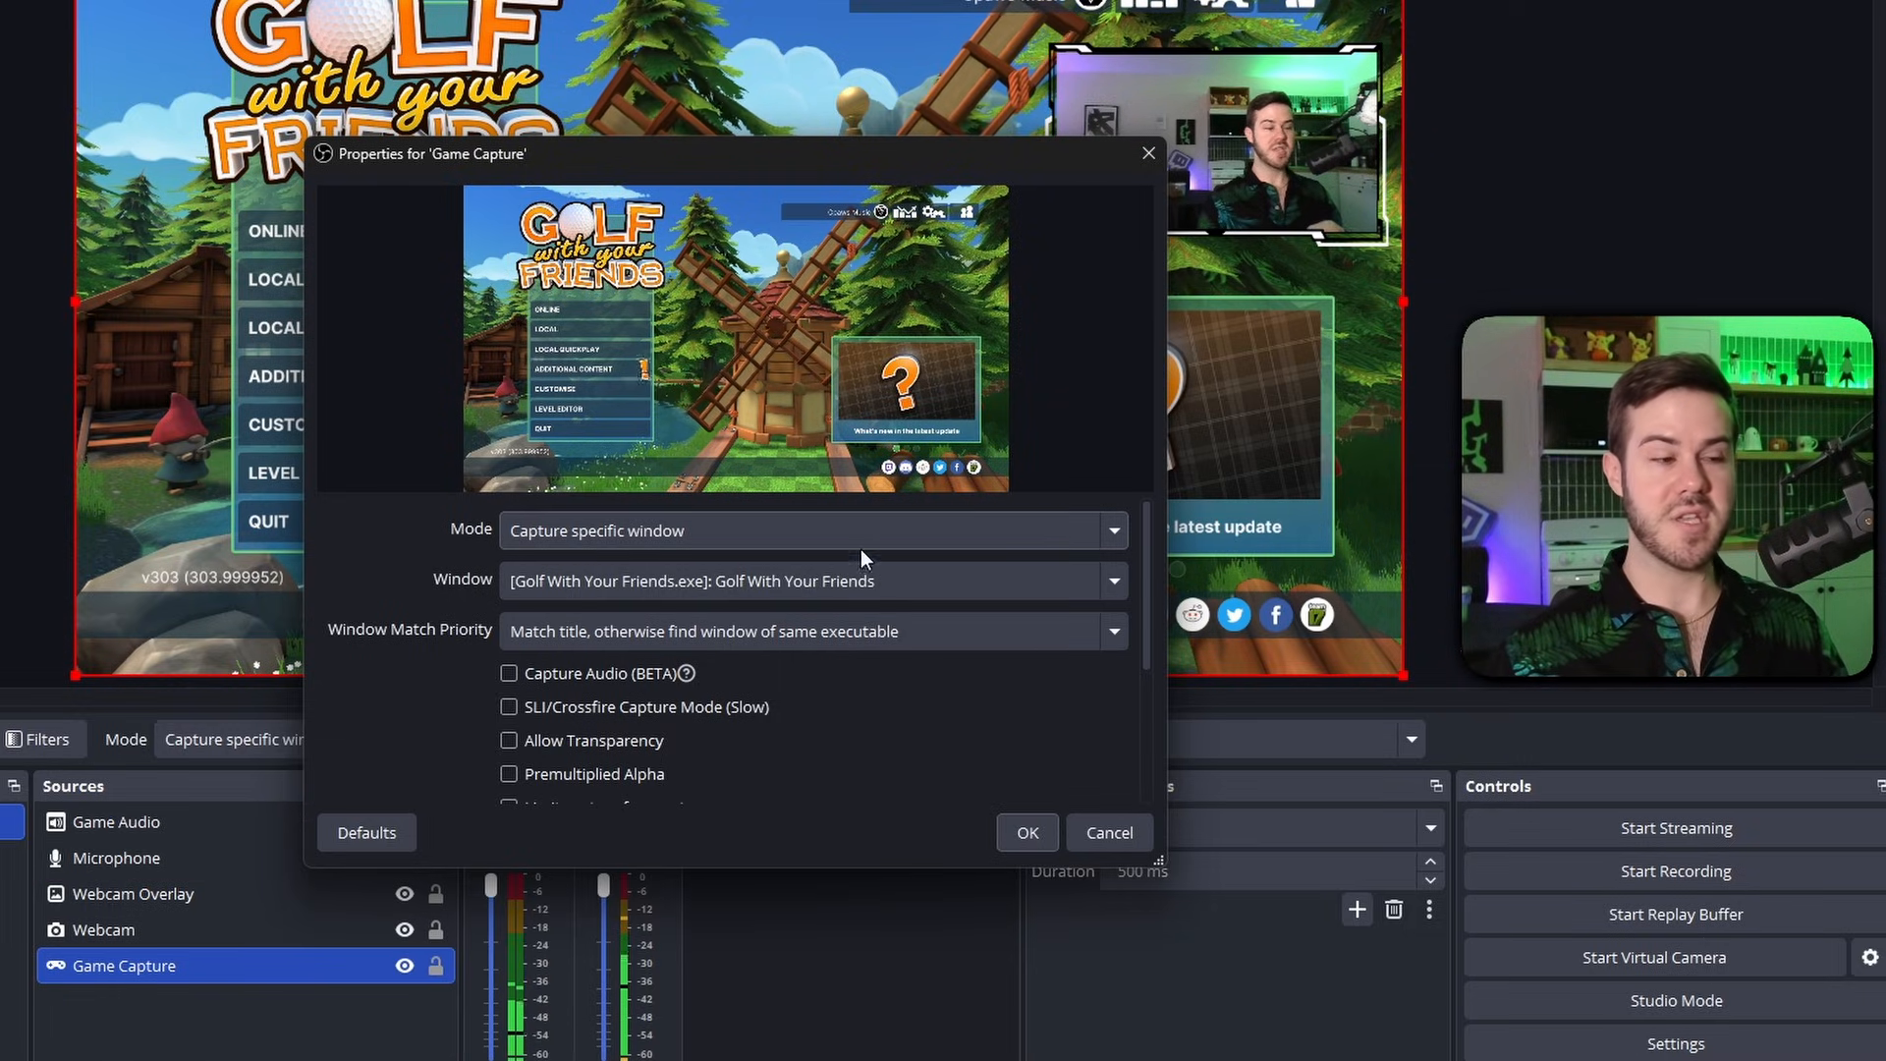
left_click(707, 585)
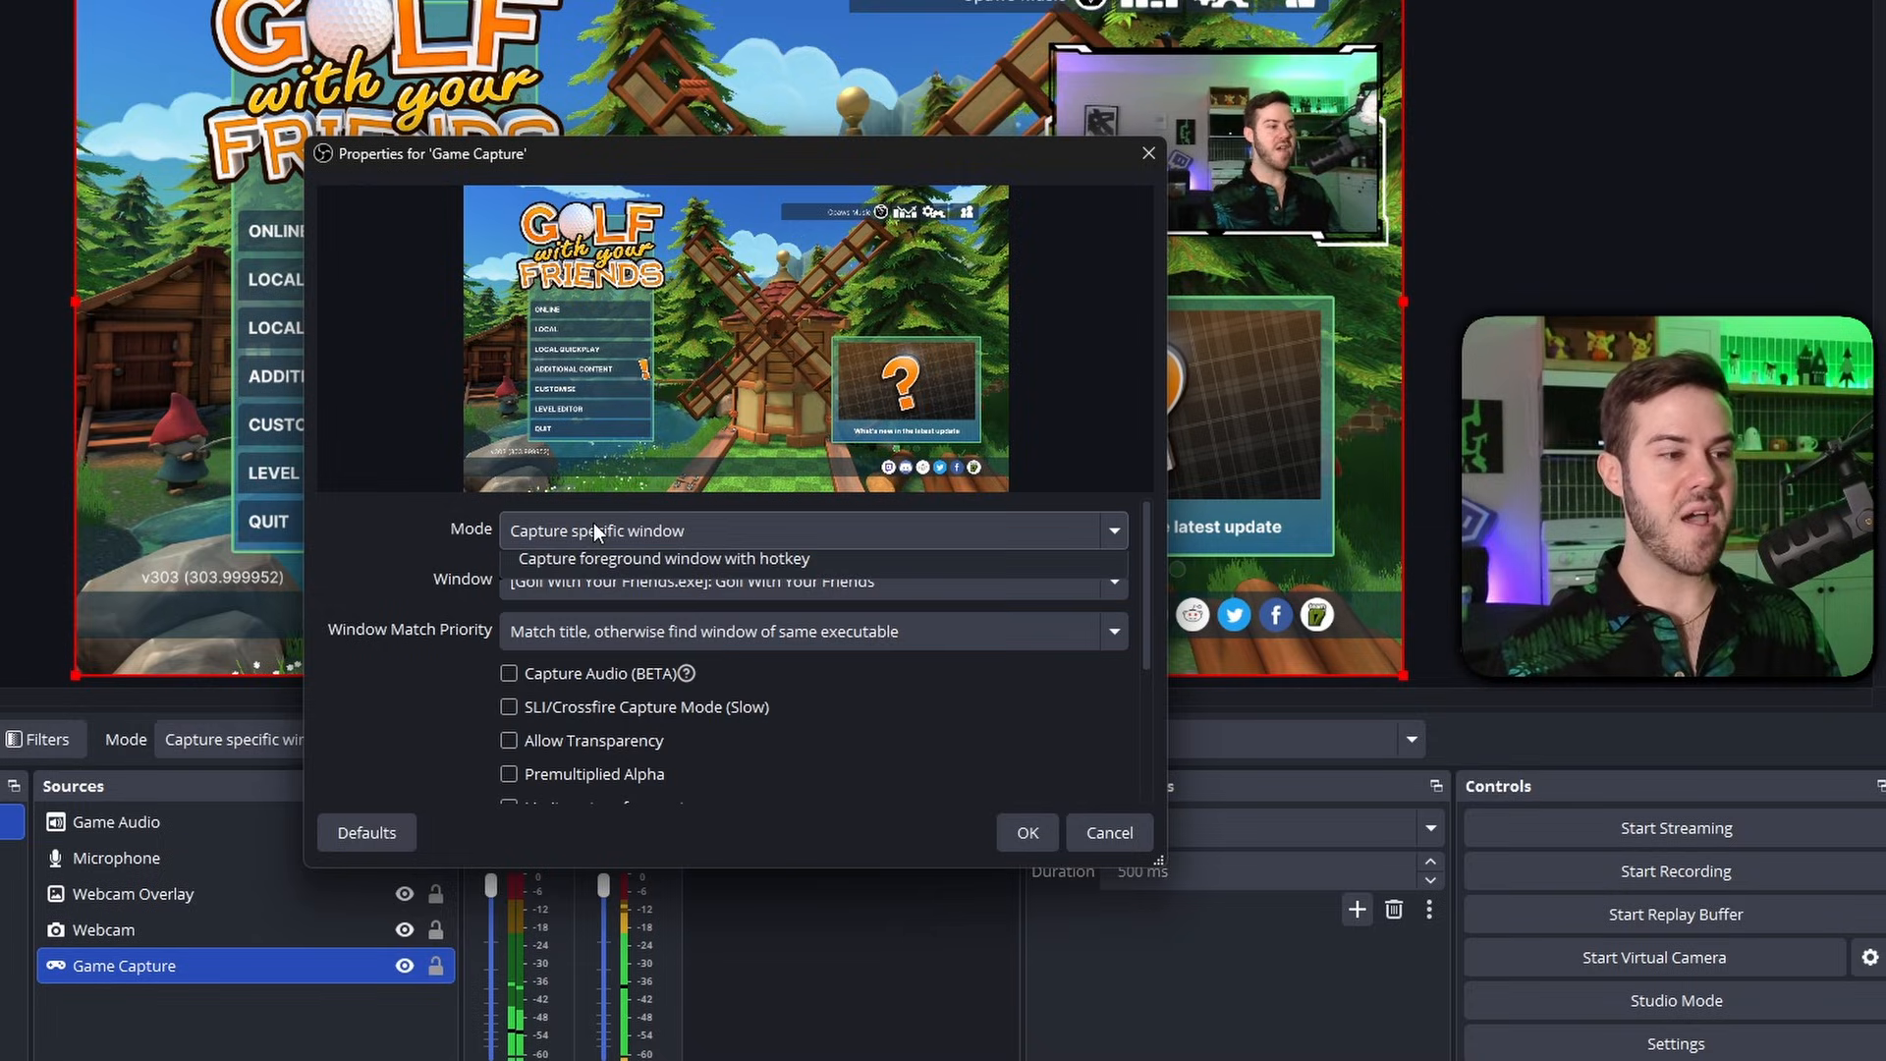
left_click(134, 523)
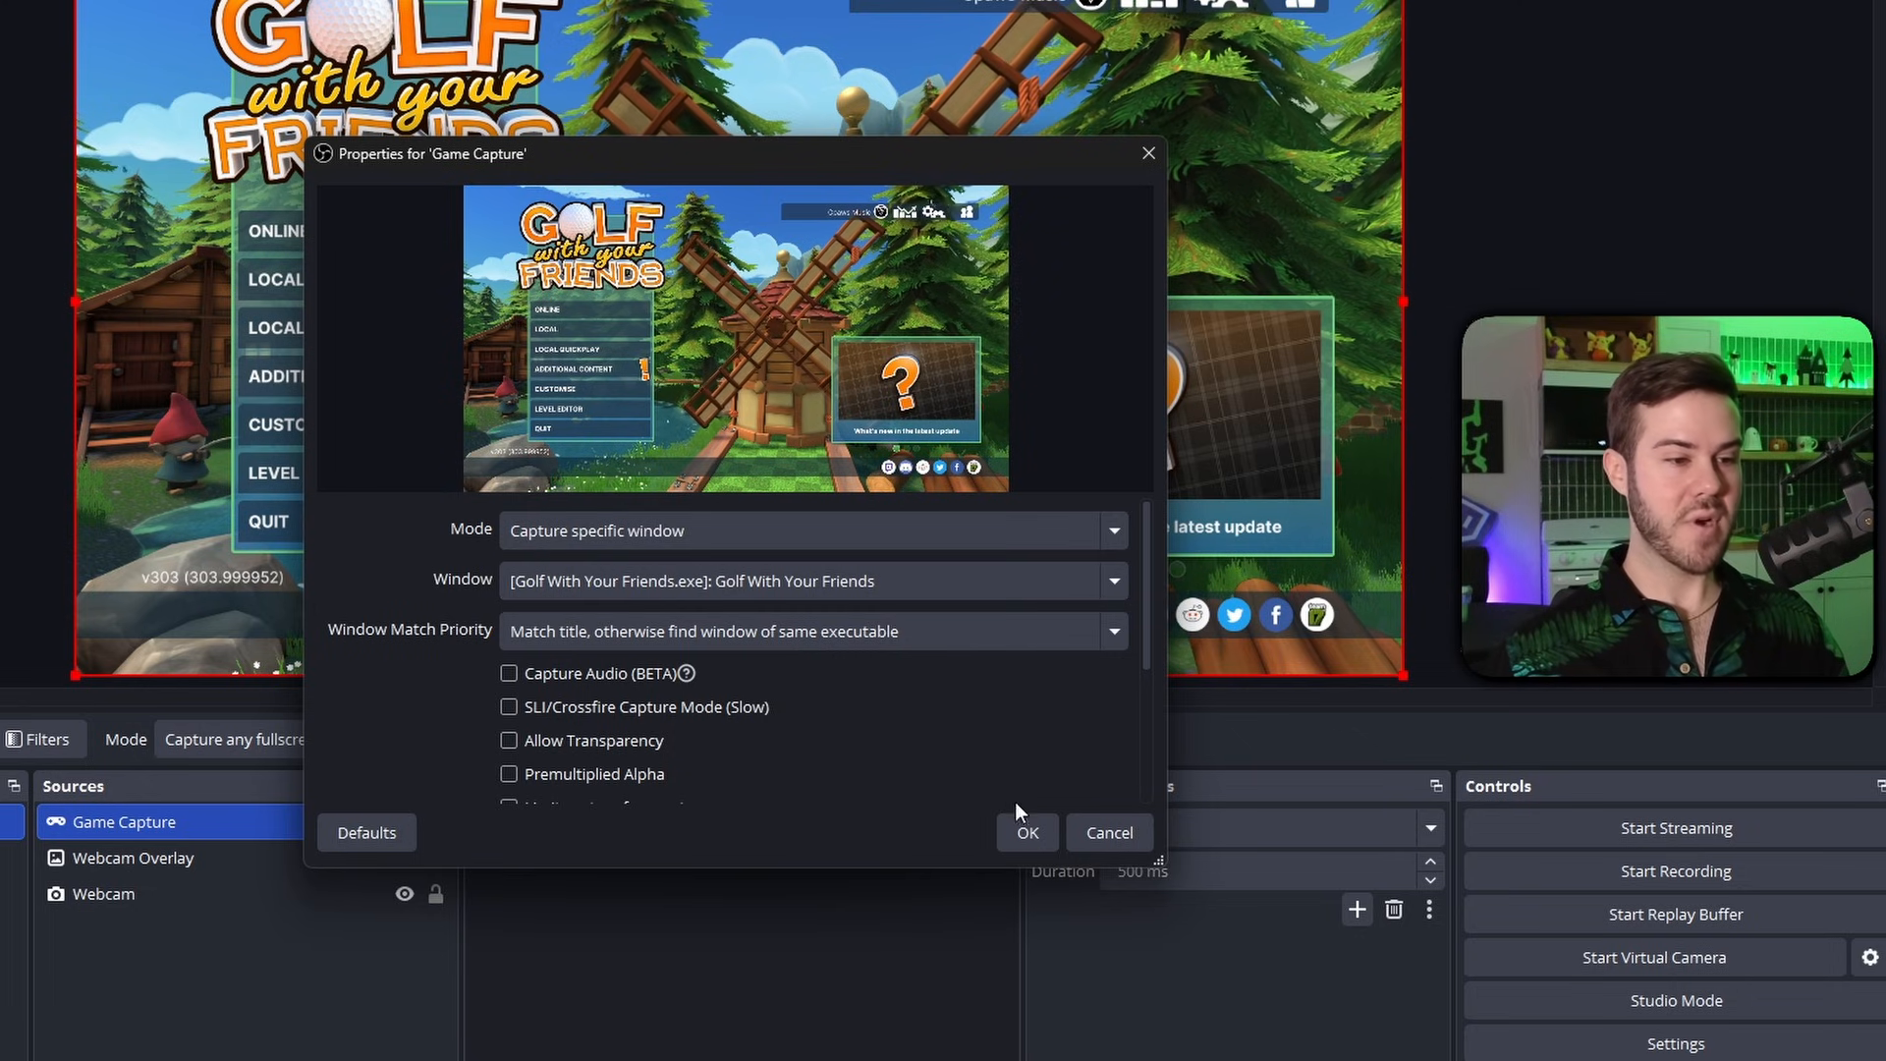
left_click(1023, 830)
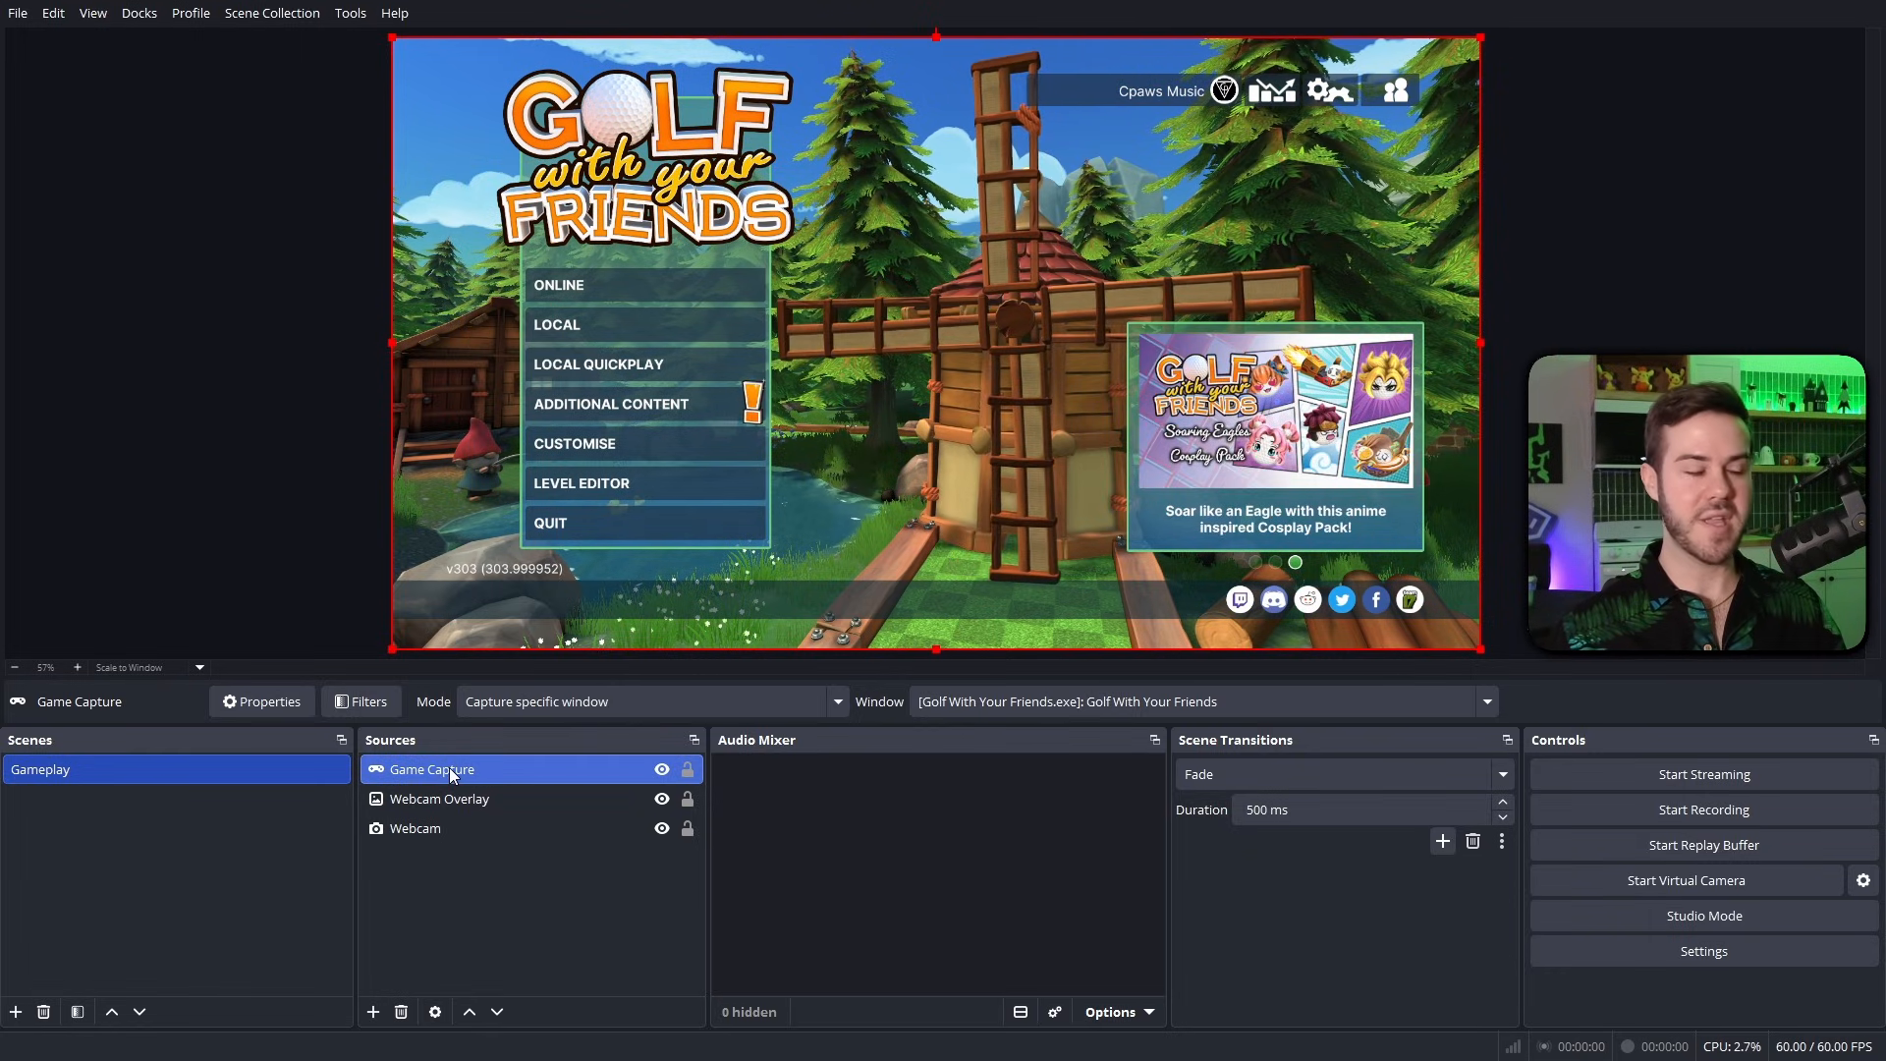
left_click_drag(474, 764, 485, 853)
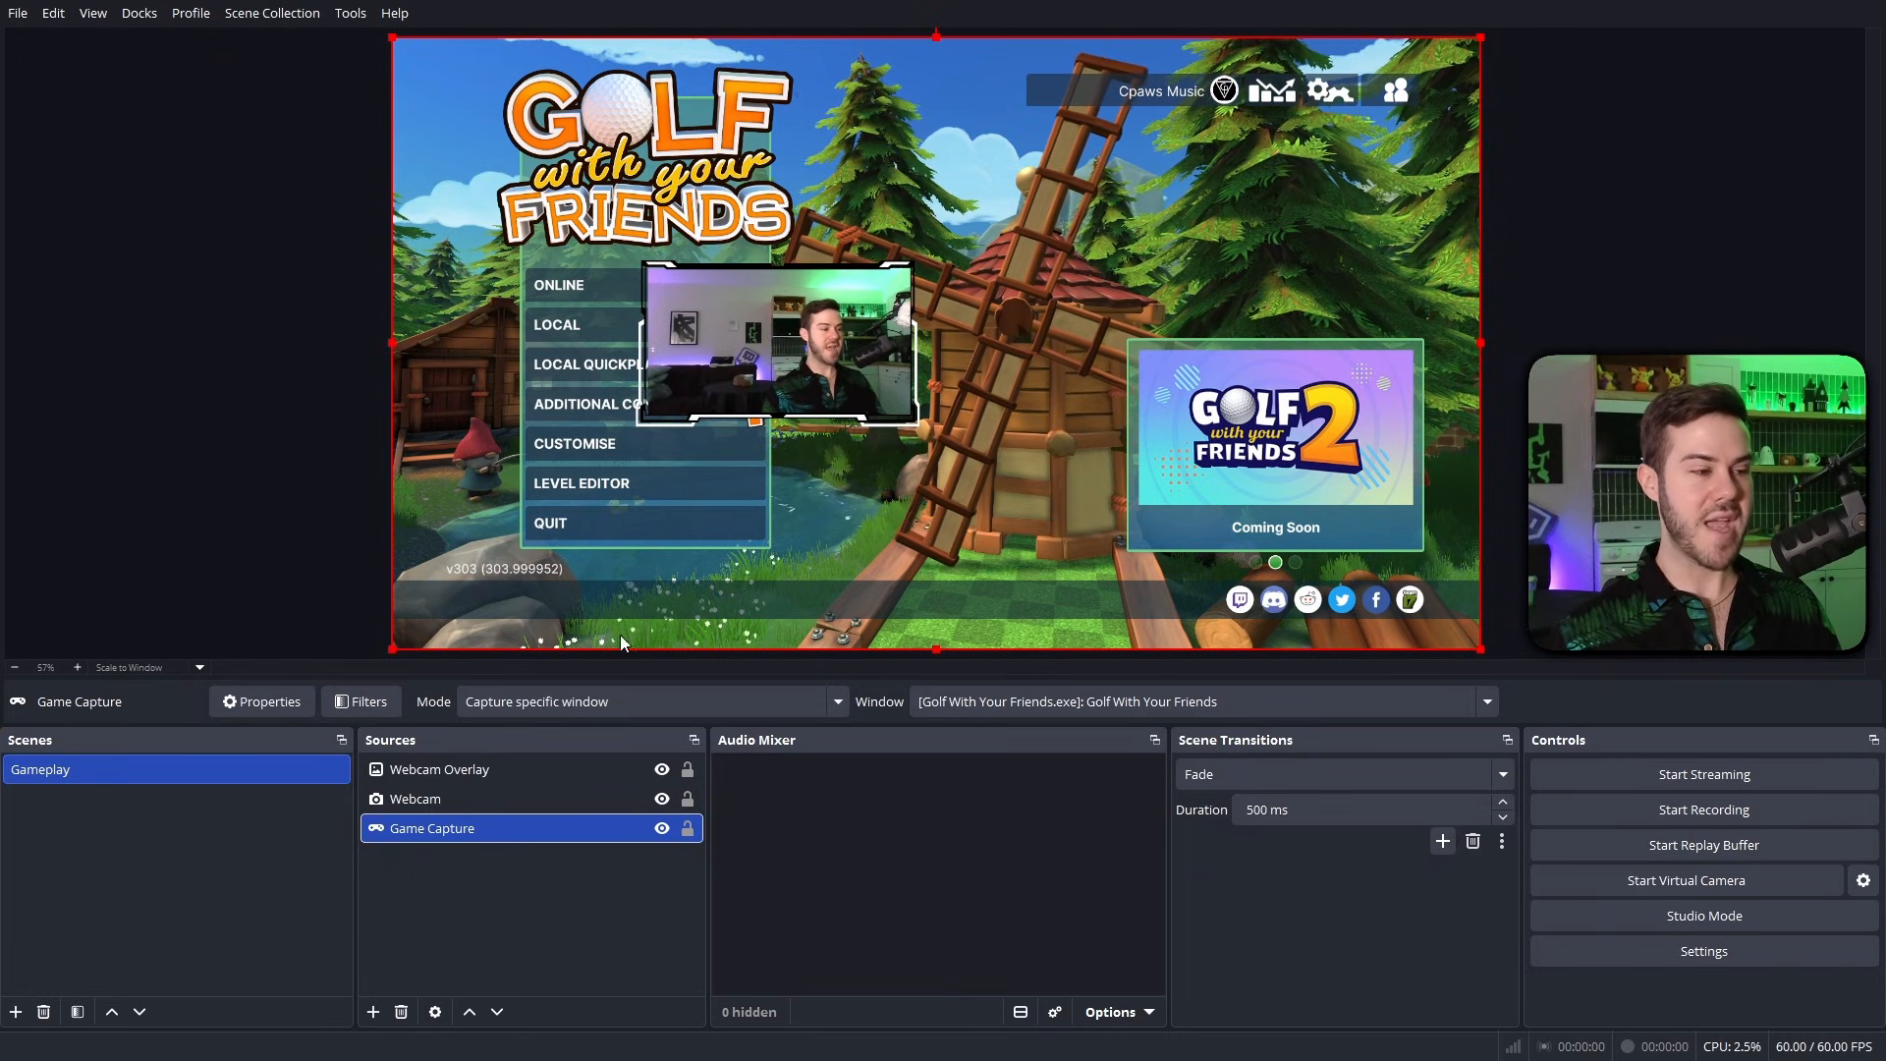
Move the Webcam and Webcam Overlay sources together to the canvas's upper-right area, just above the game's news panel.
left_click(455, 770)
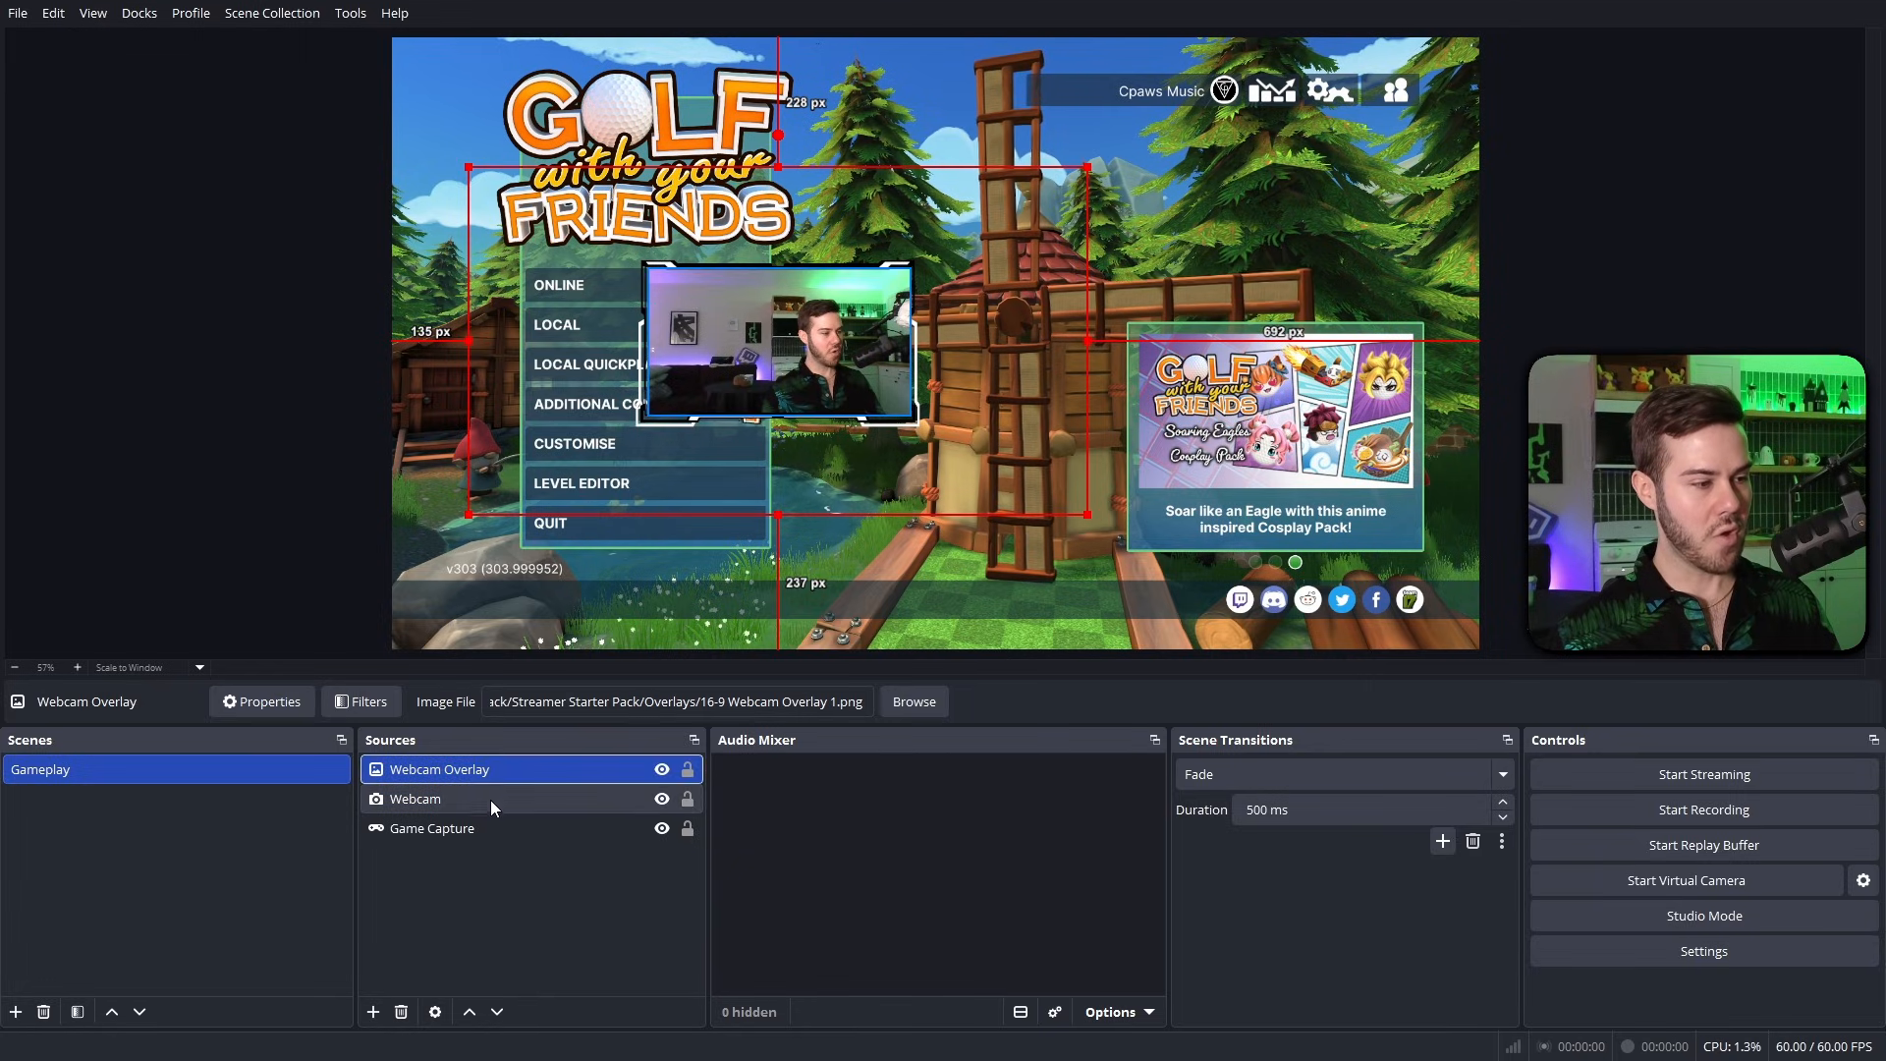
left_click(491, 800, "ctrl")
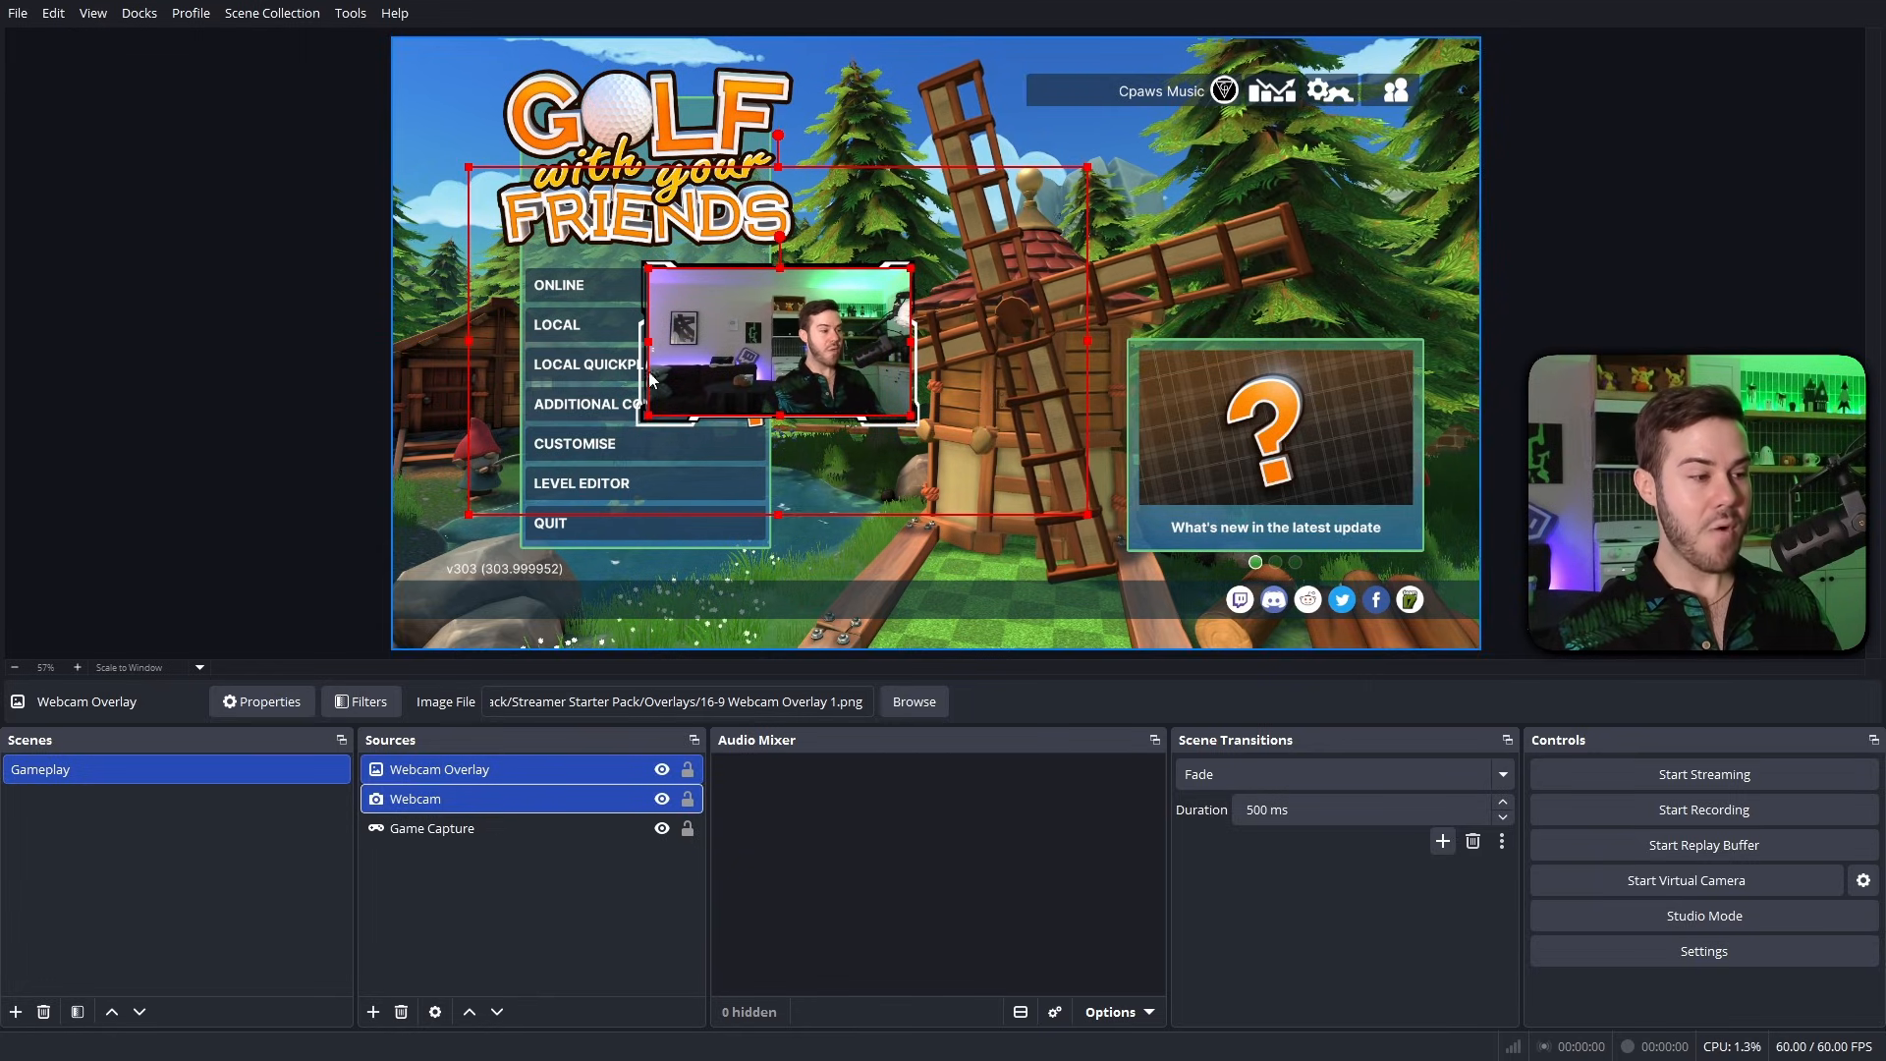
left_click_drag(840, 331, 1386, 193)
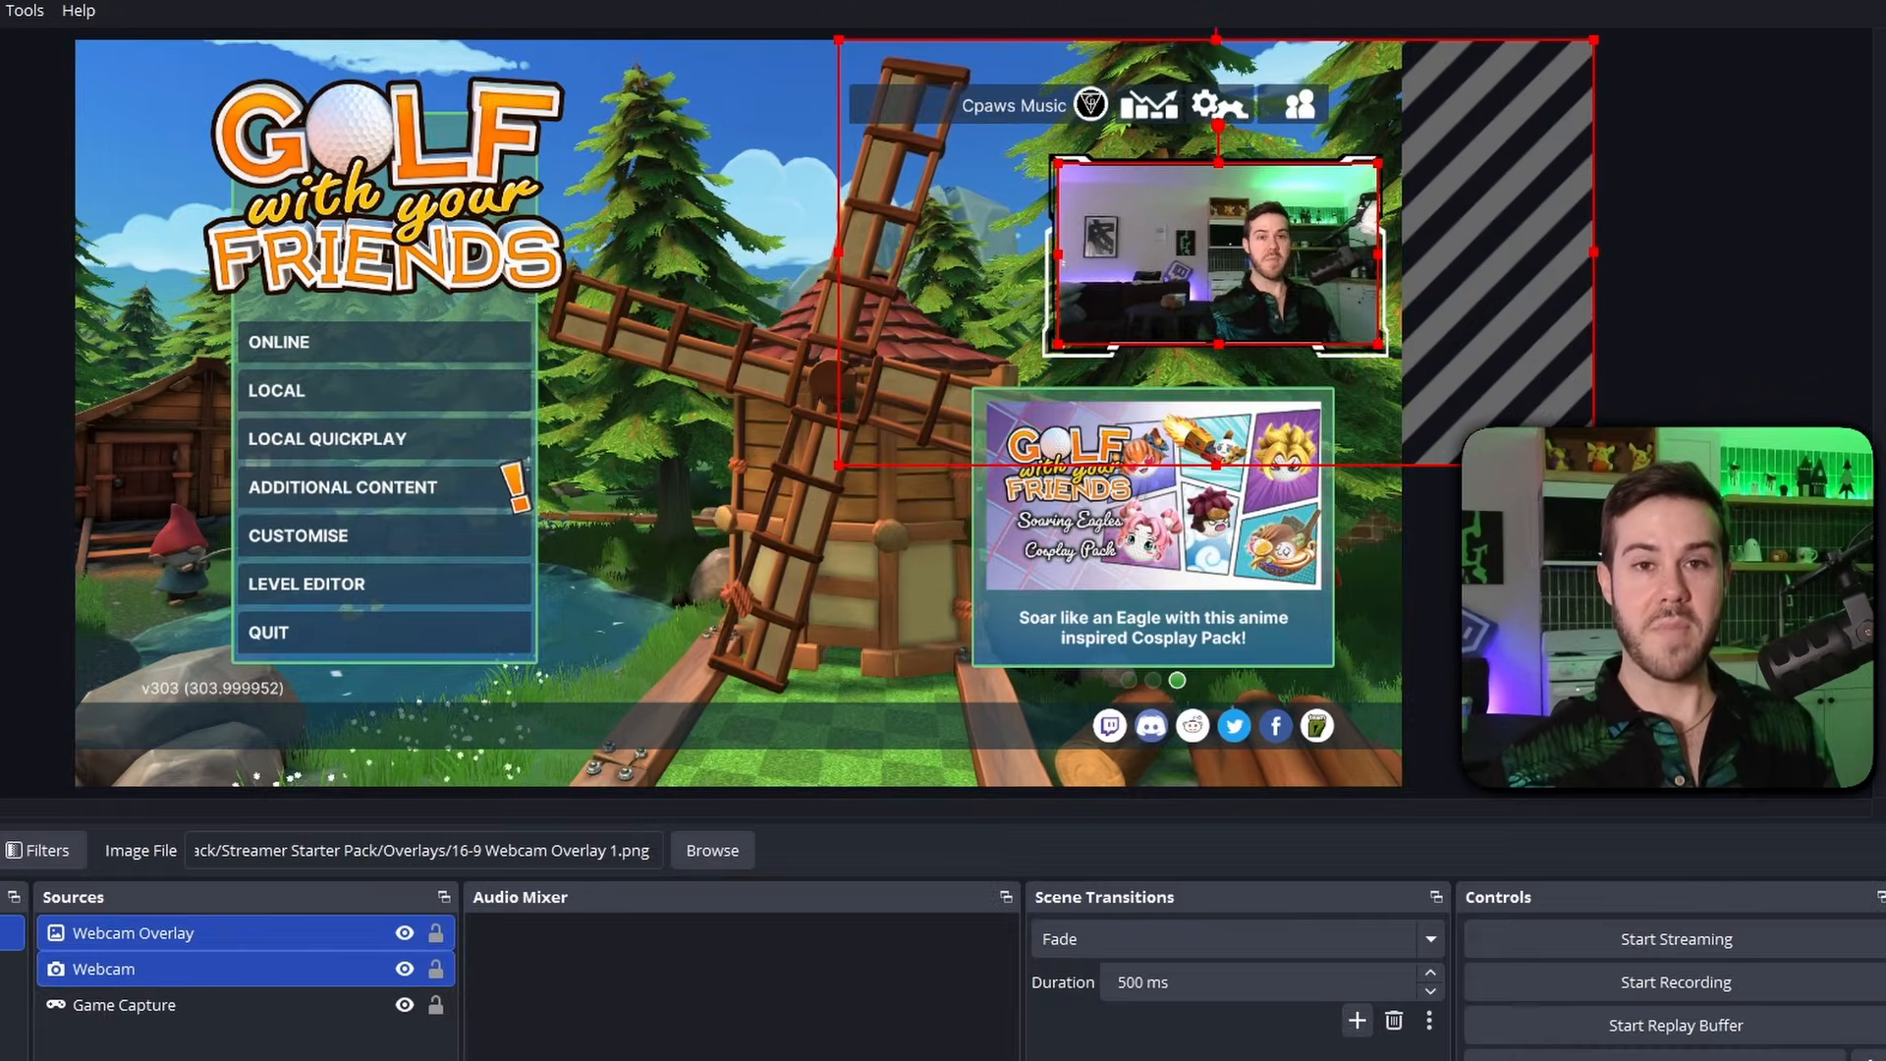
left_click(329, 255)
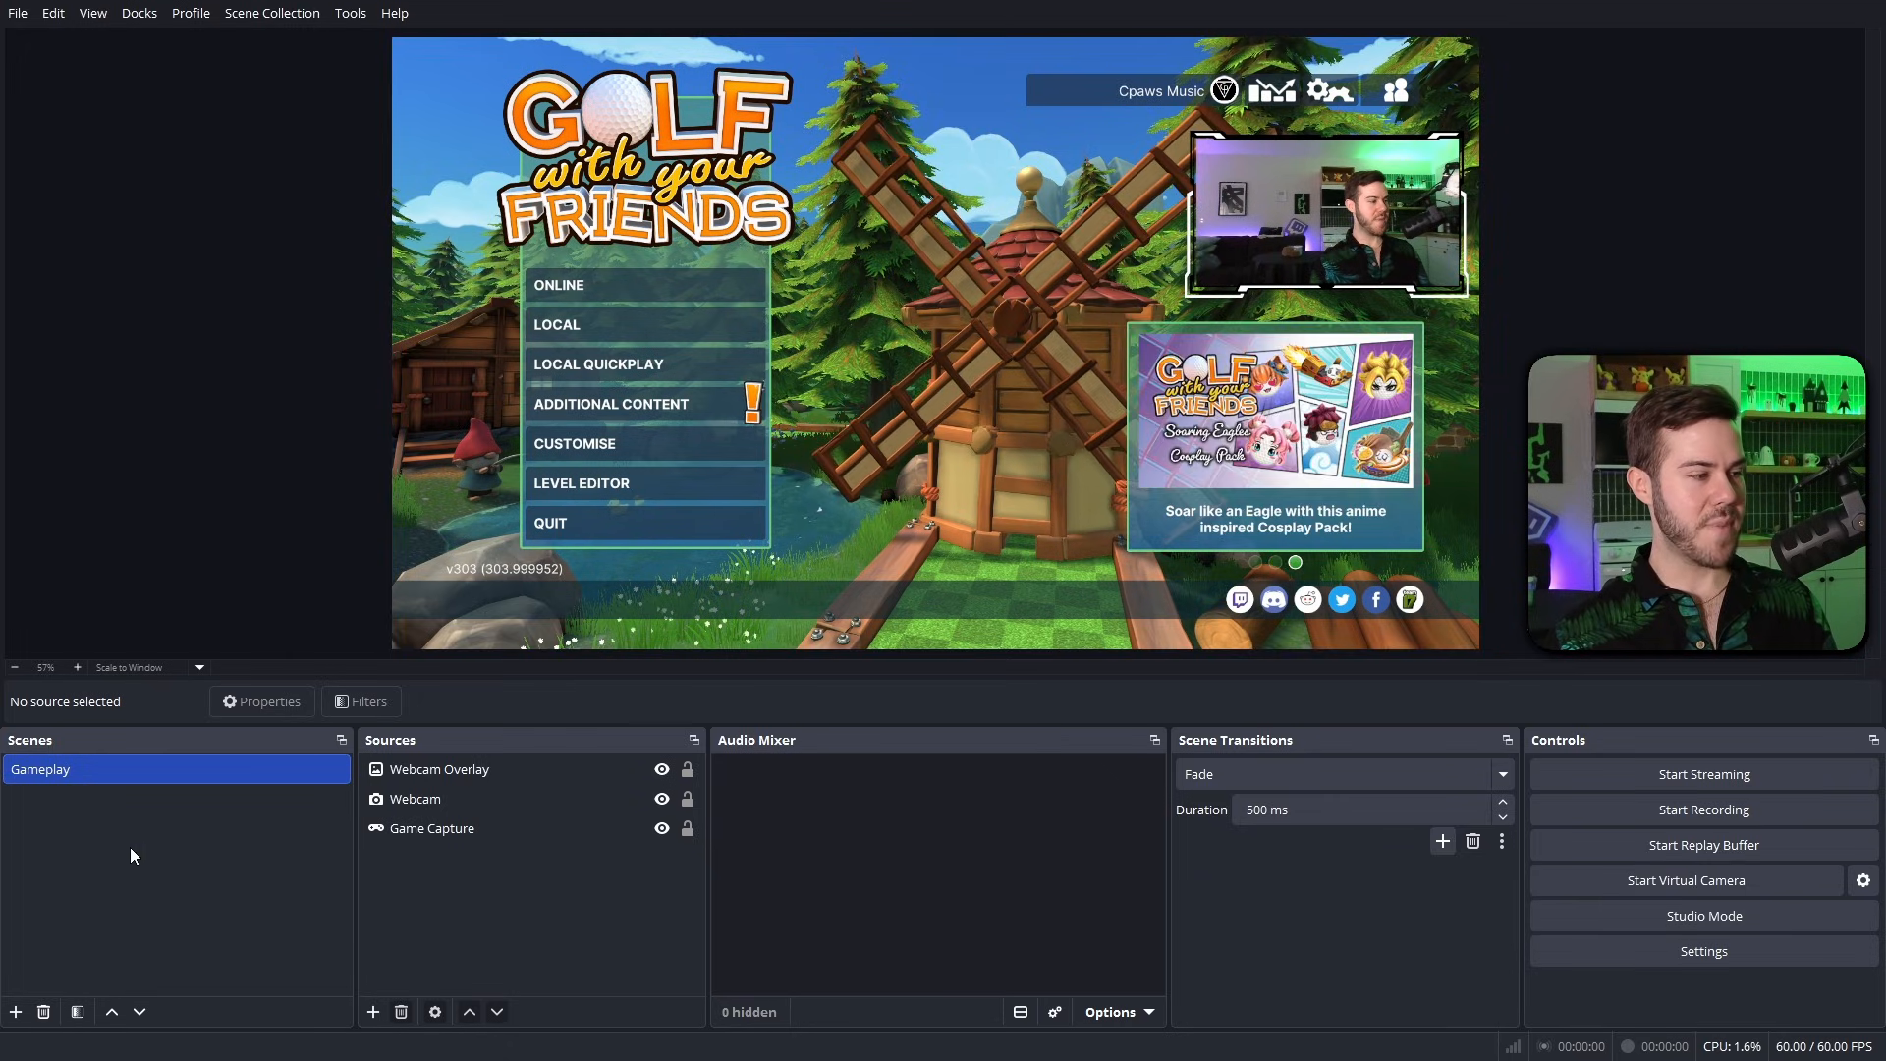
Add a new scene named "Just Chatting".
left_click(16, 1011)
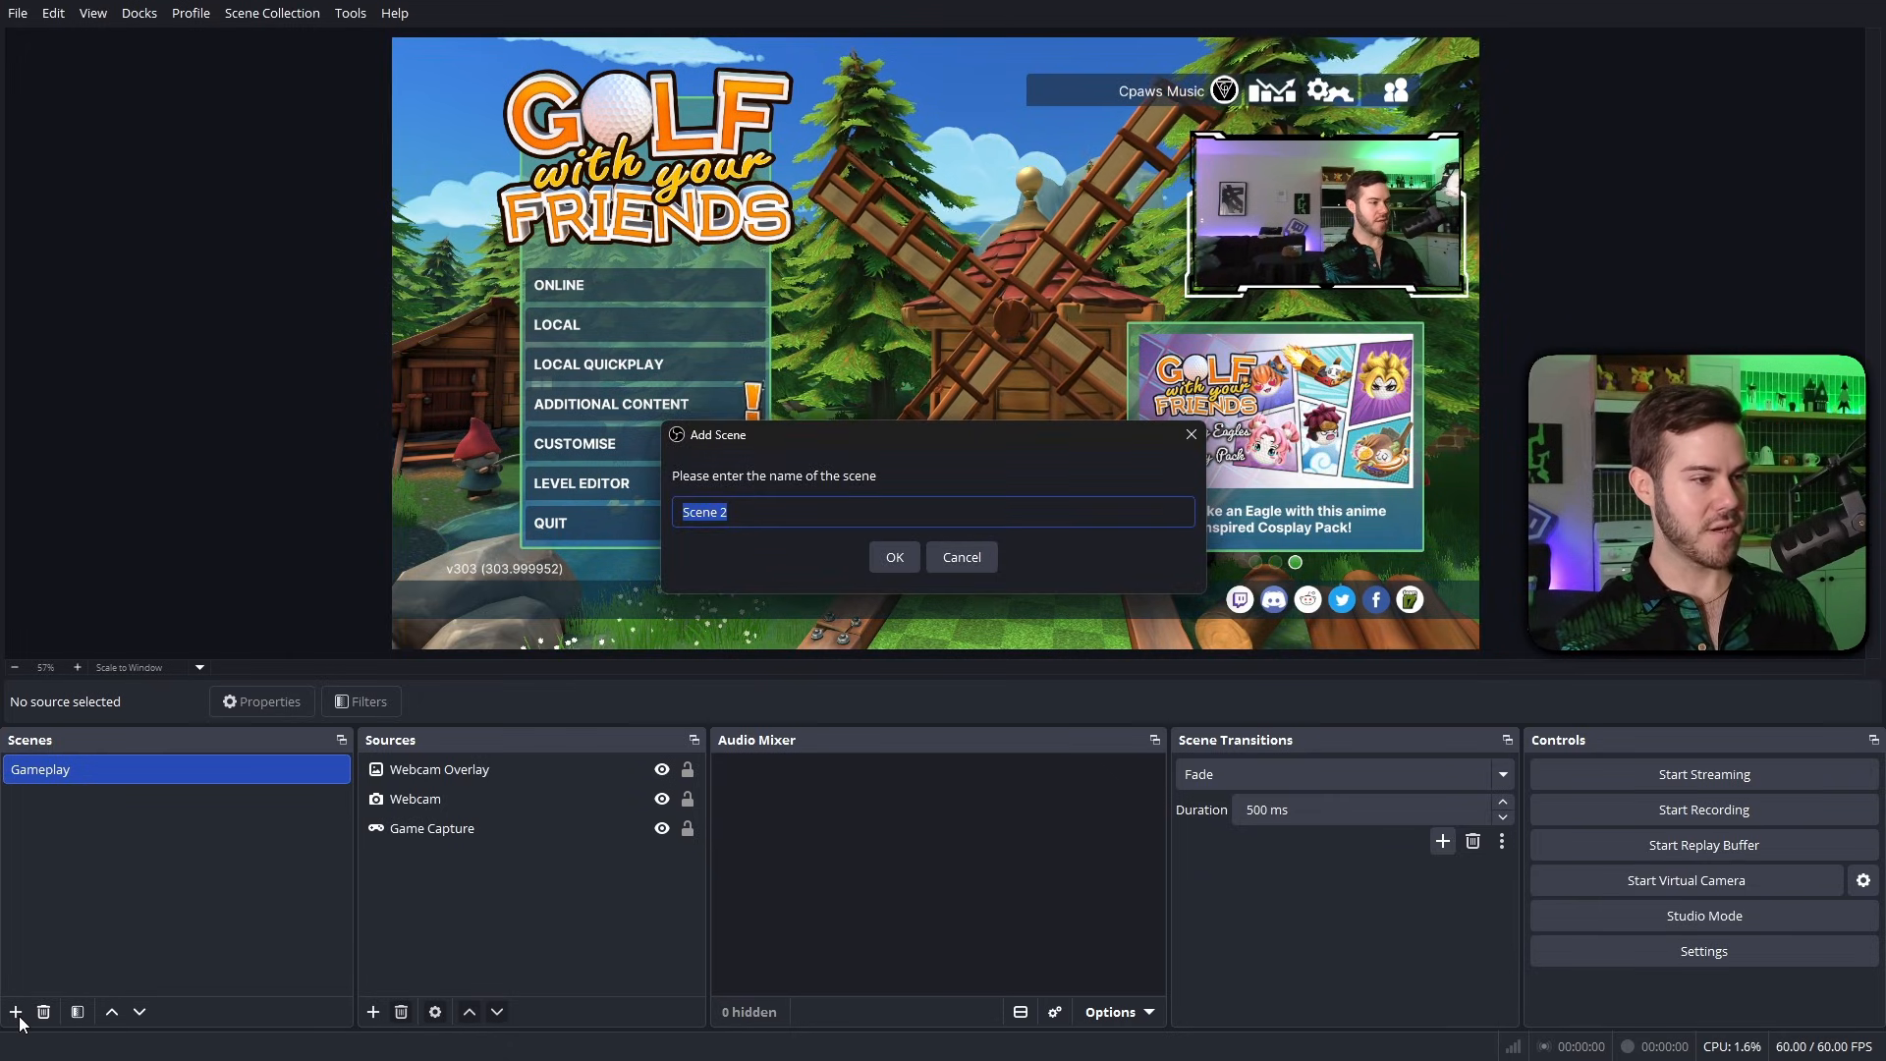
type("just Chattin")
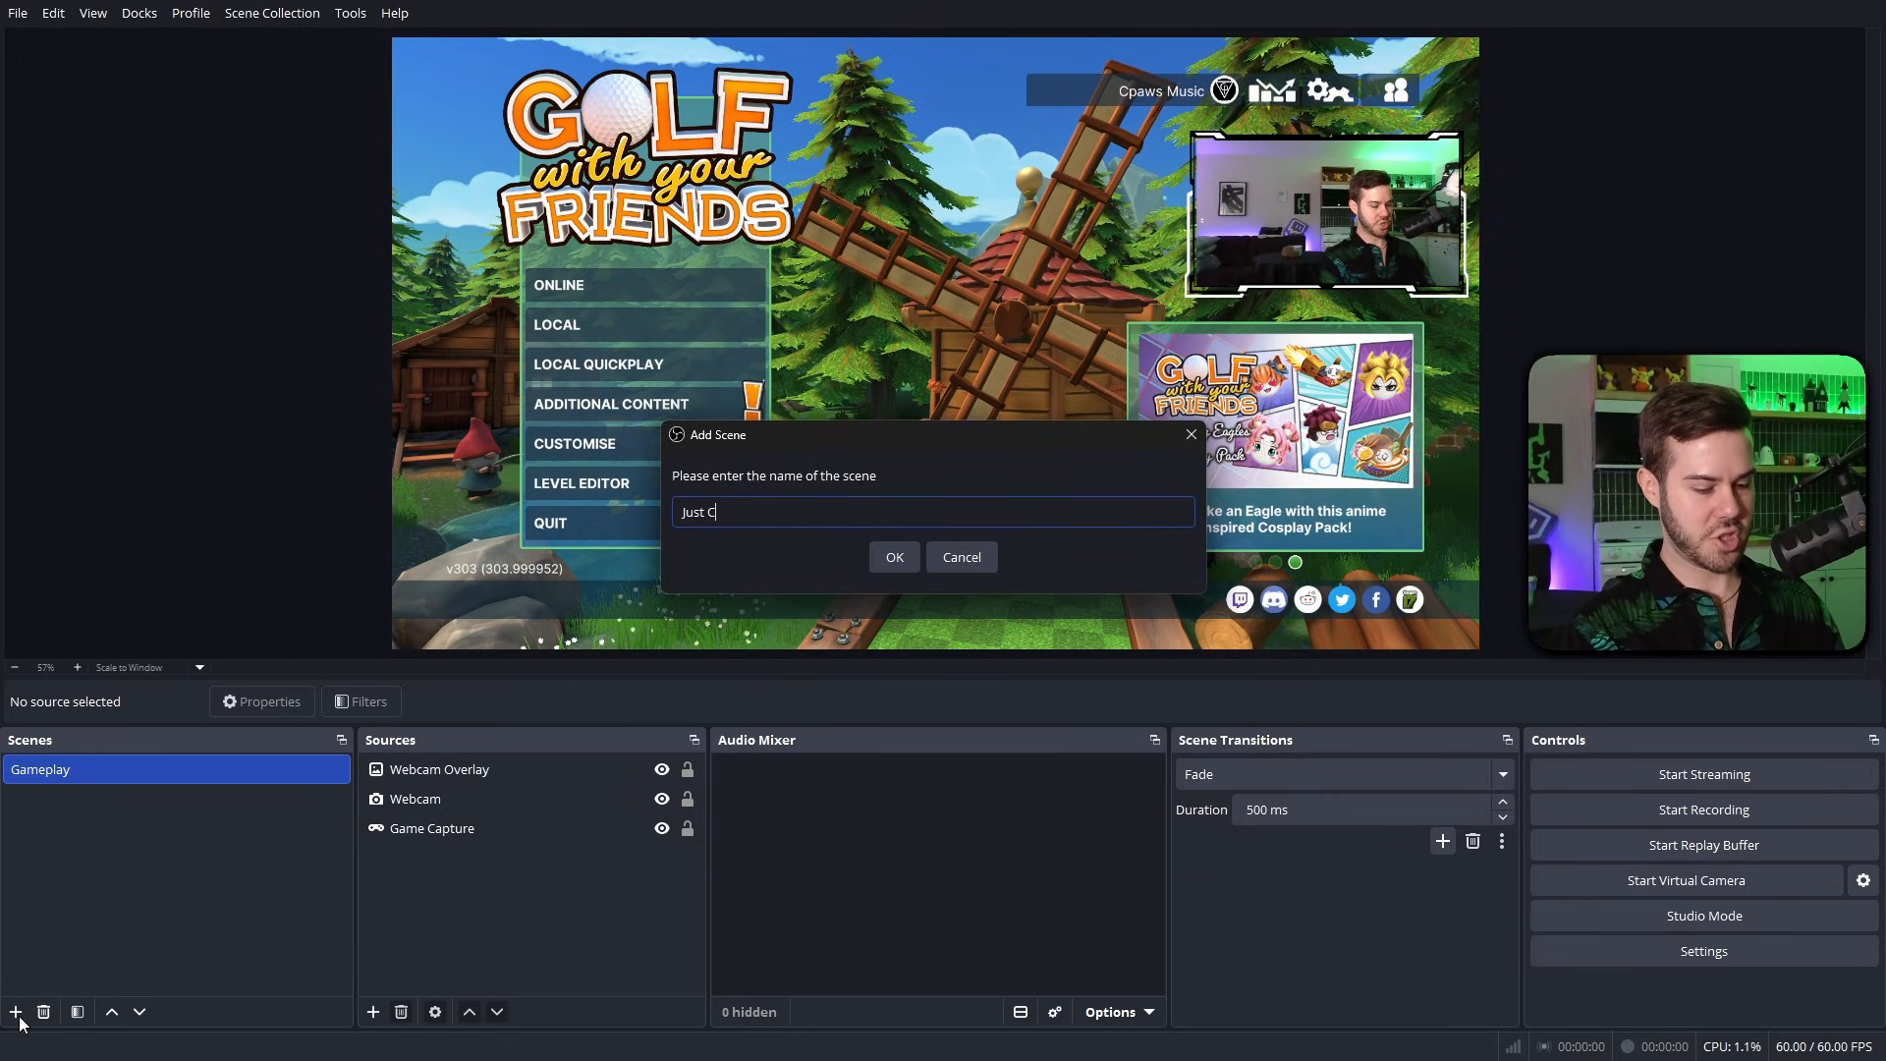
type("g")
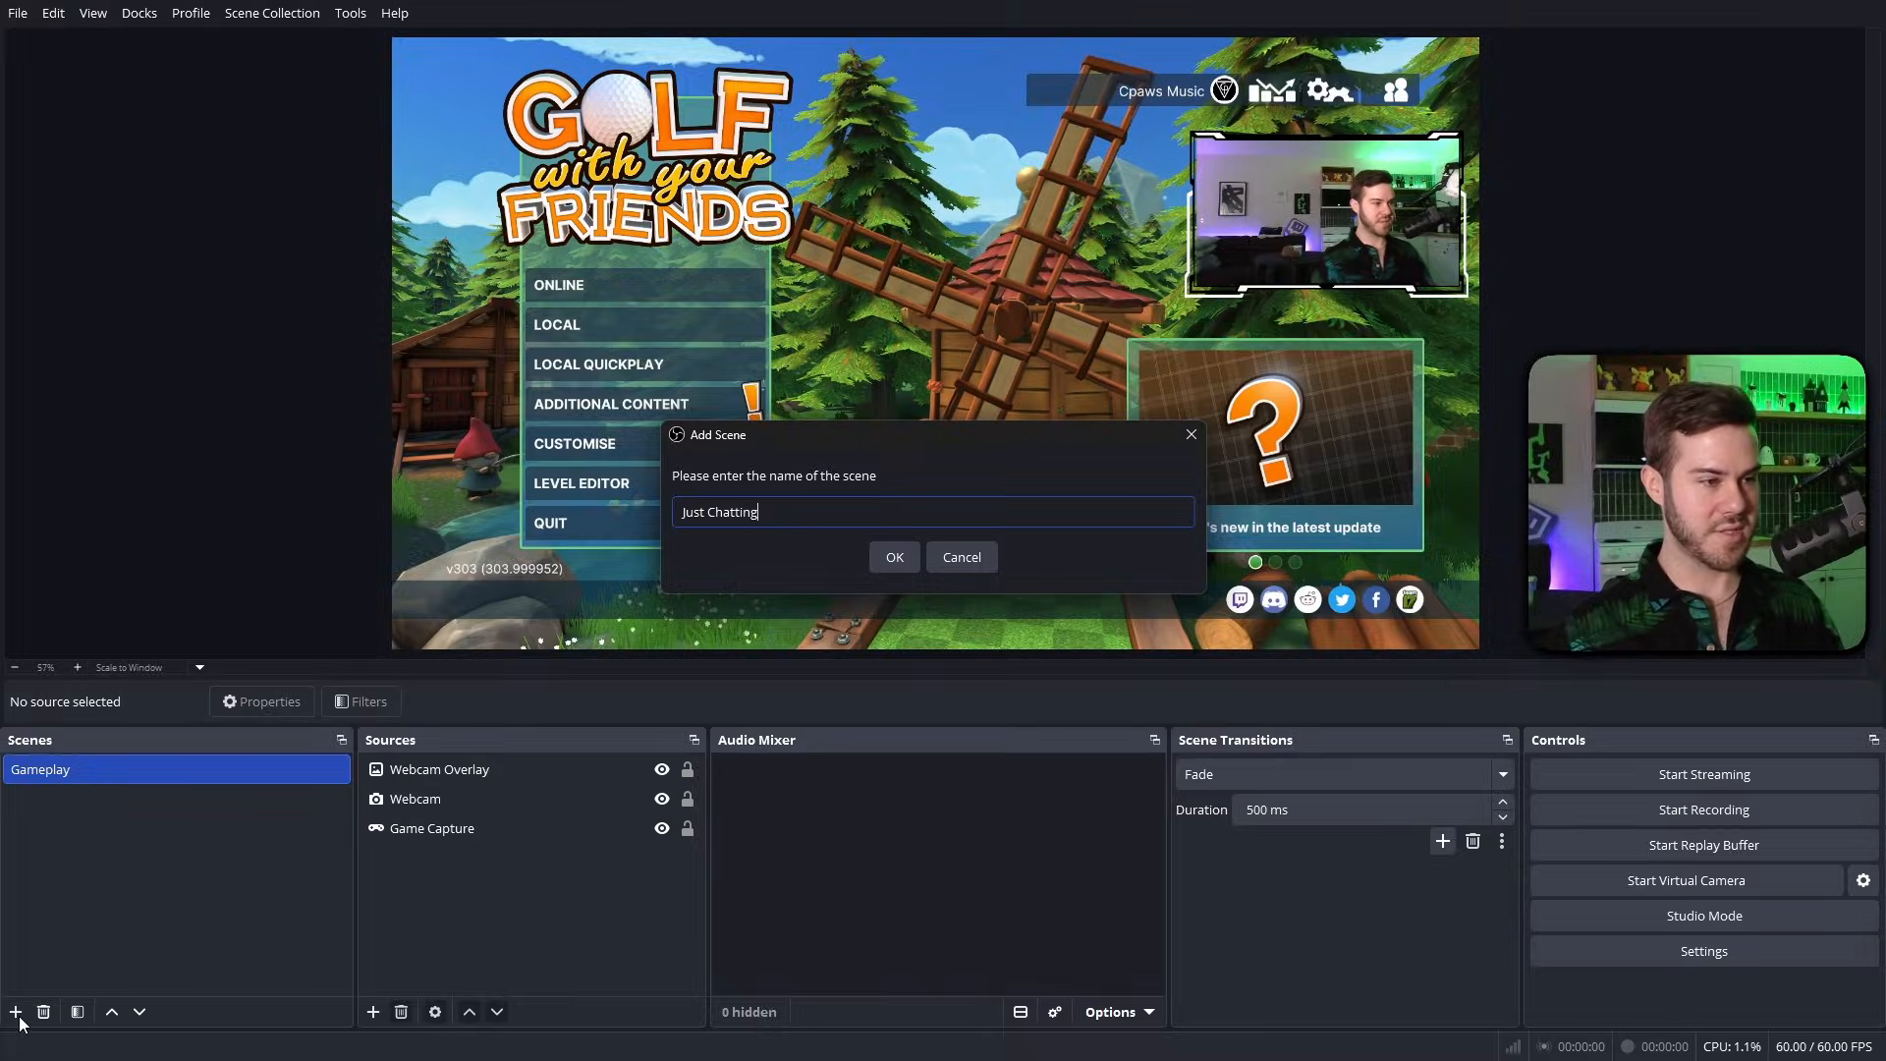
left_click(894, 558)
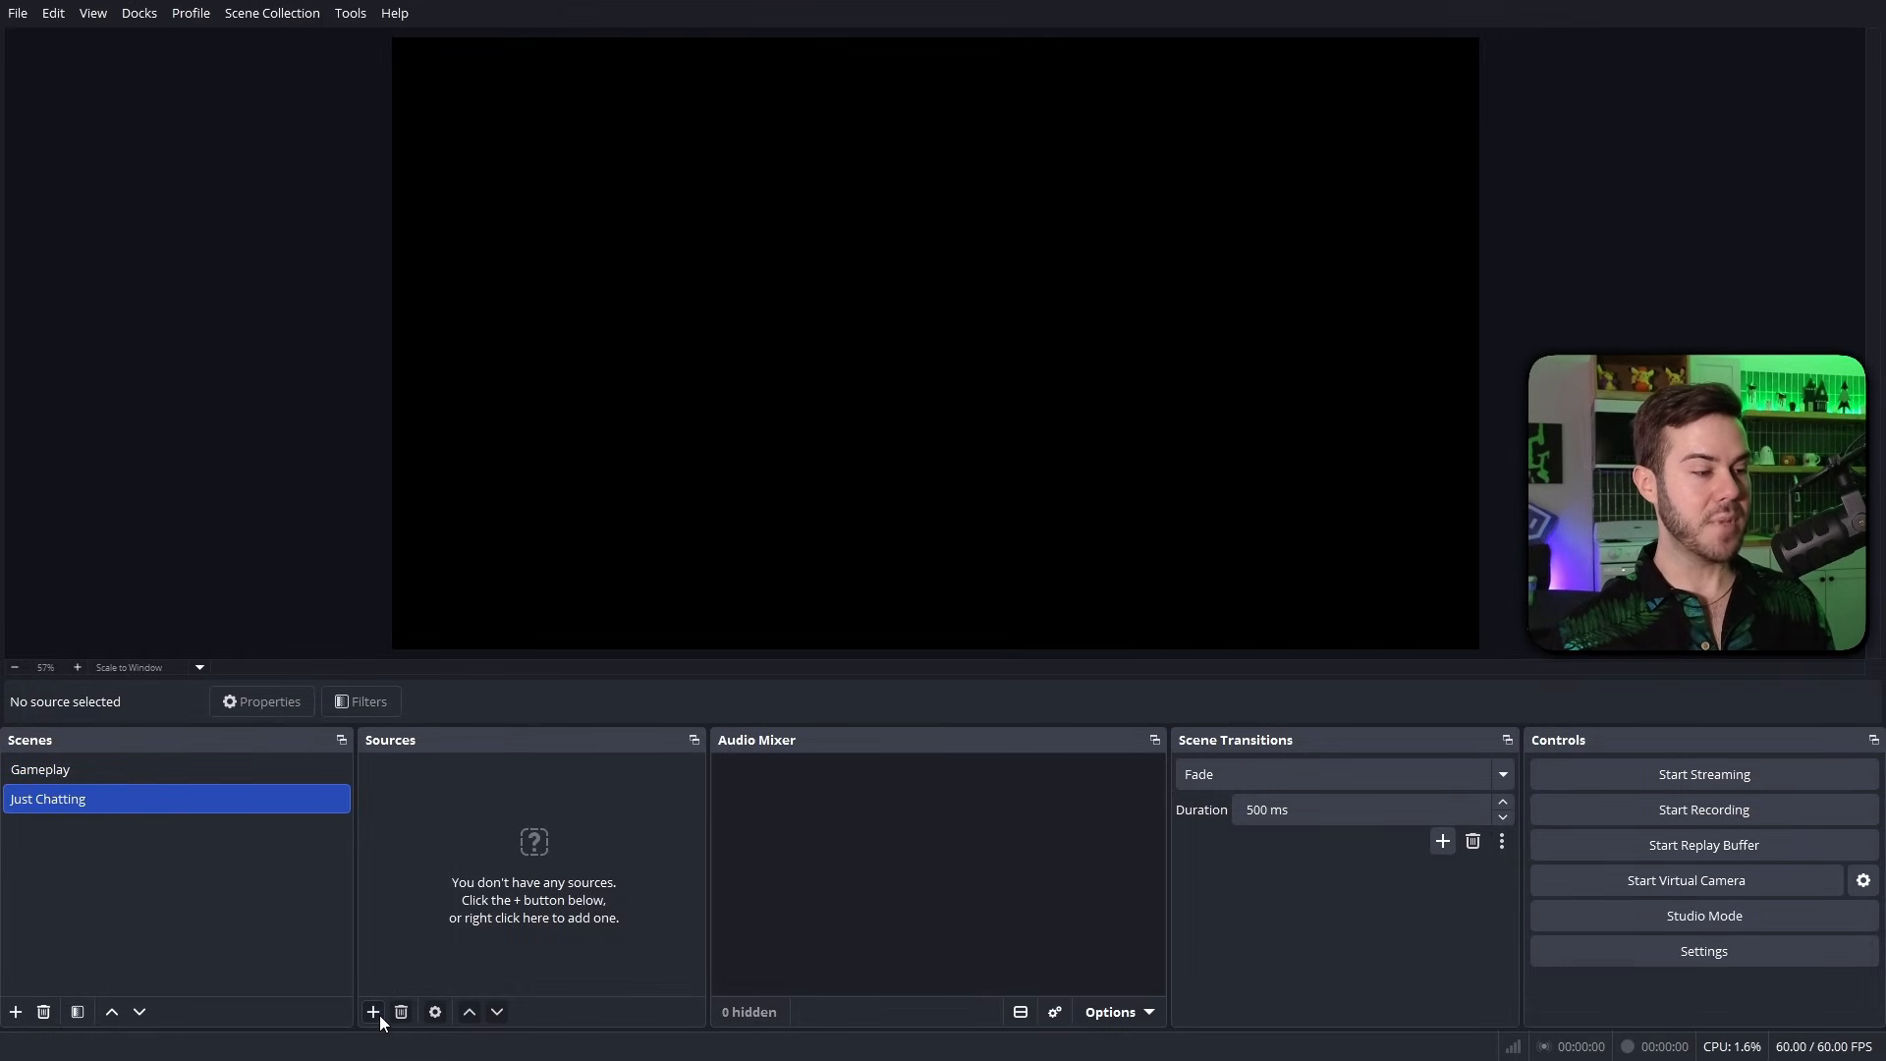
Add the existing Webcam source to the Just Chatting scene as a Video Capture Device.
left_click(373, 1012)
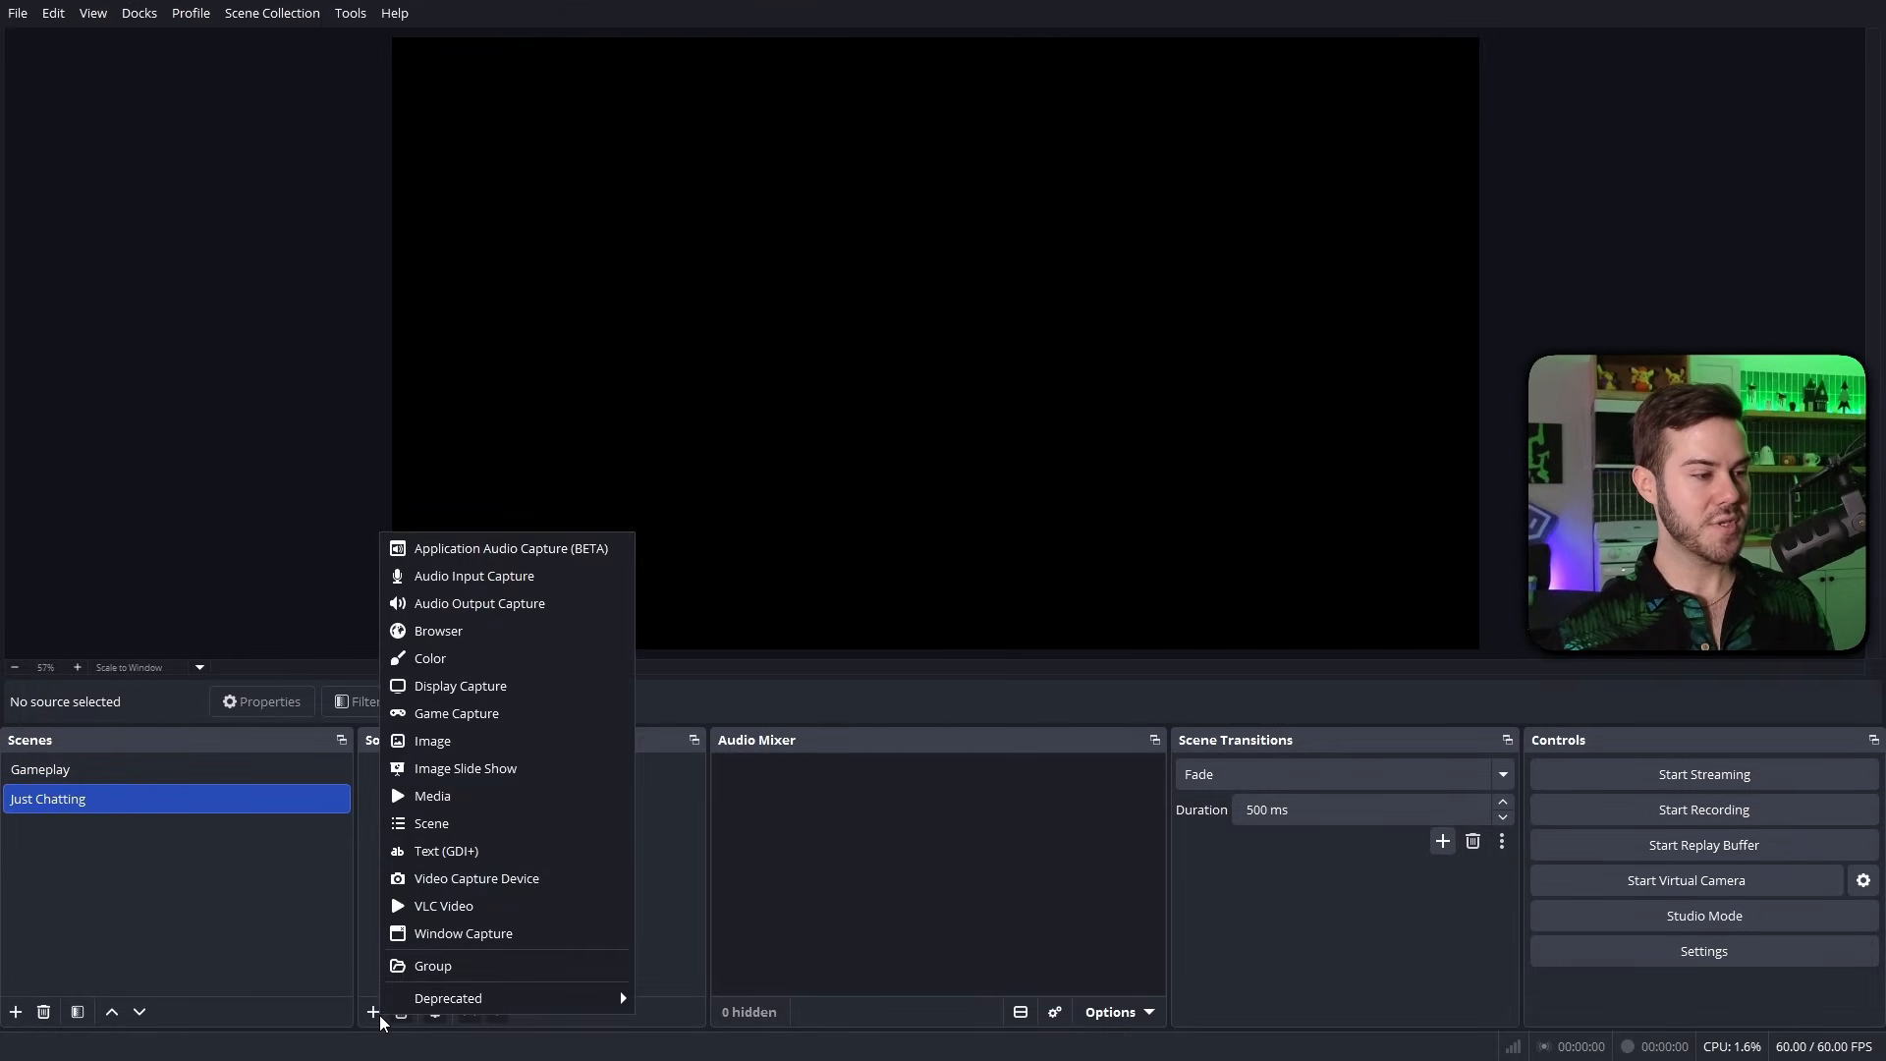
left_click(561, 887)
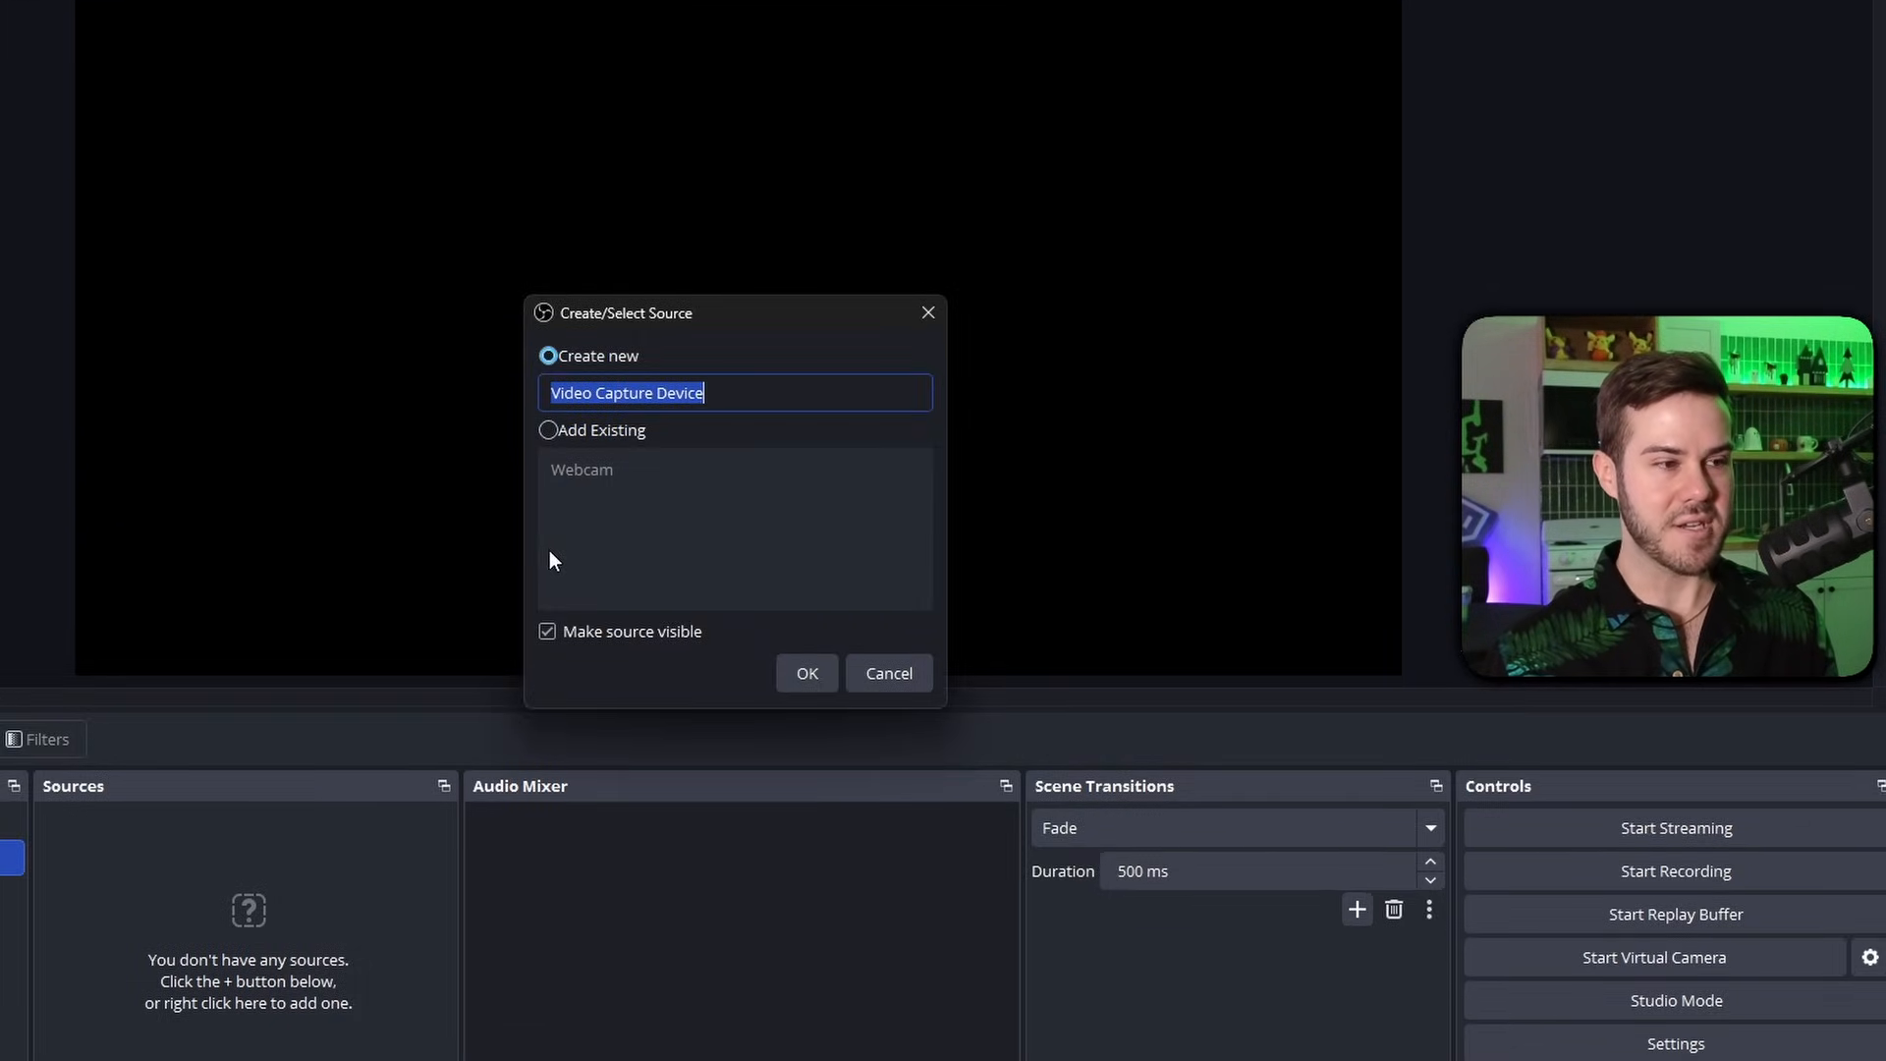
left_click(554, 434)
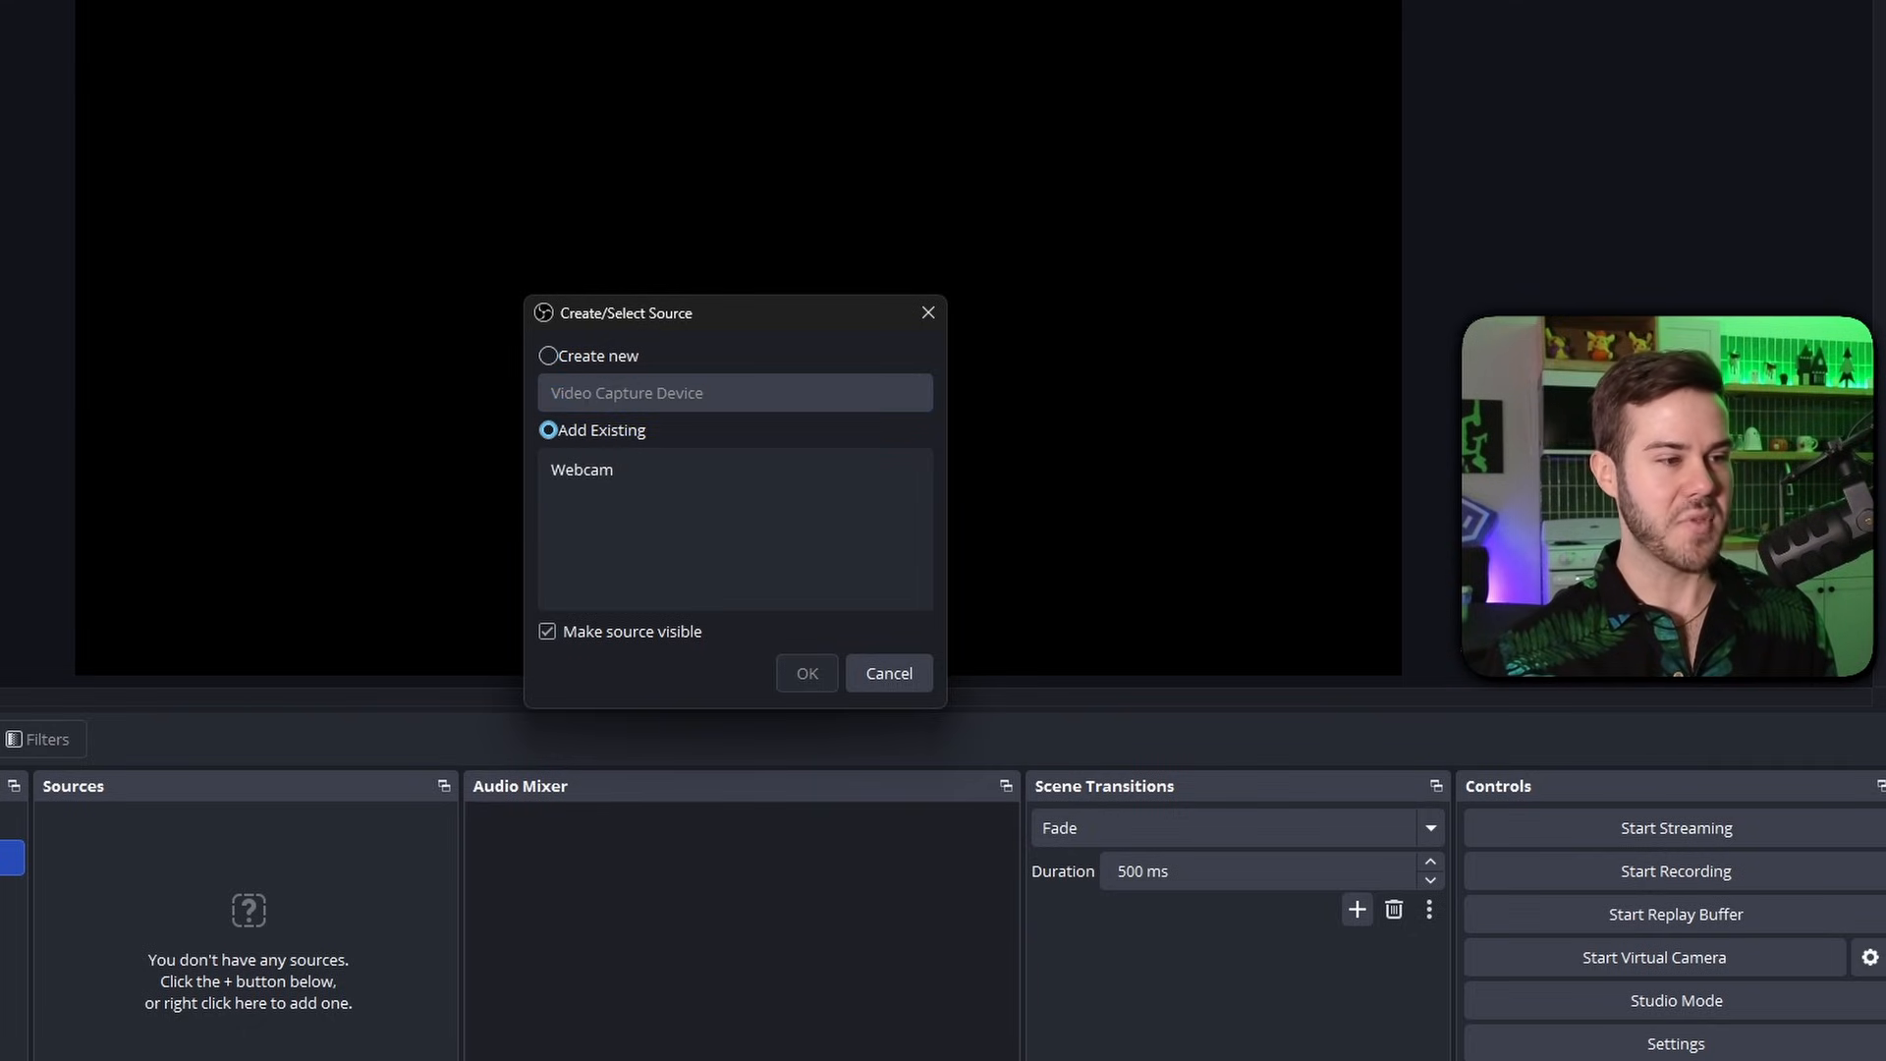
left_click(639, 479)
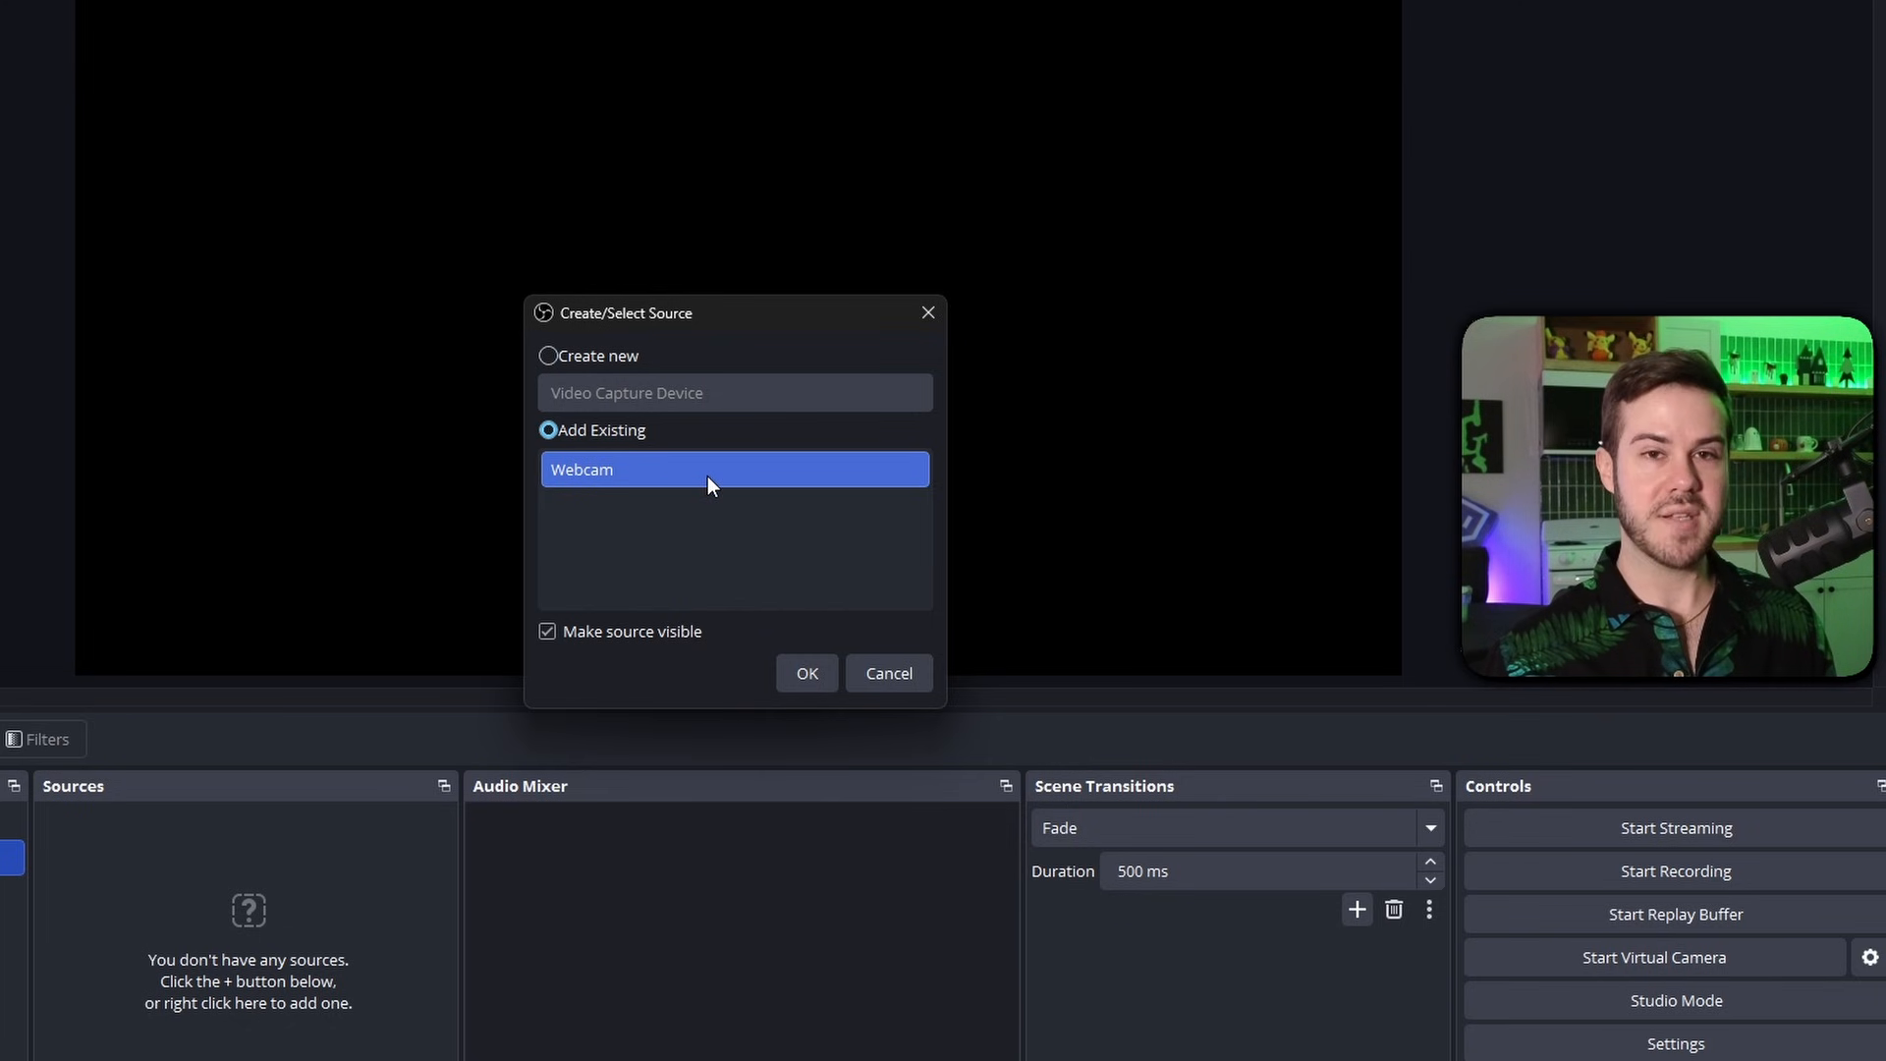
left_click(804, 673)
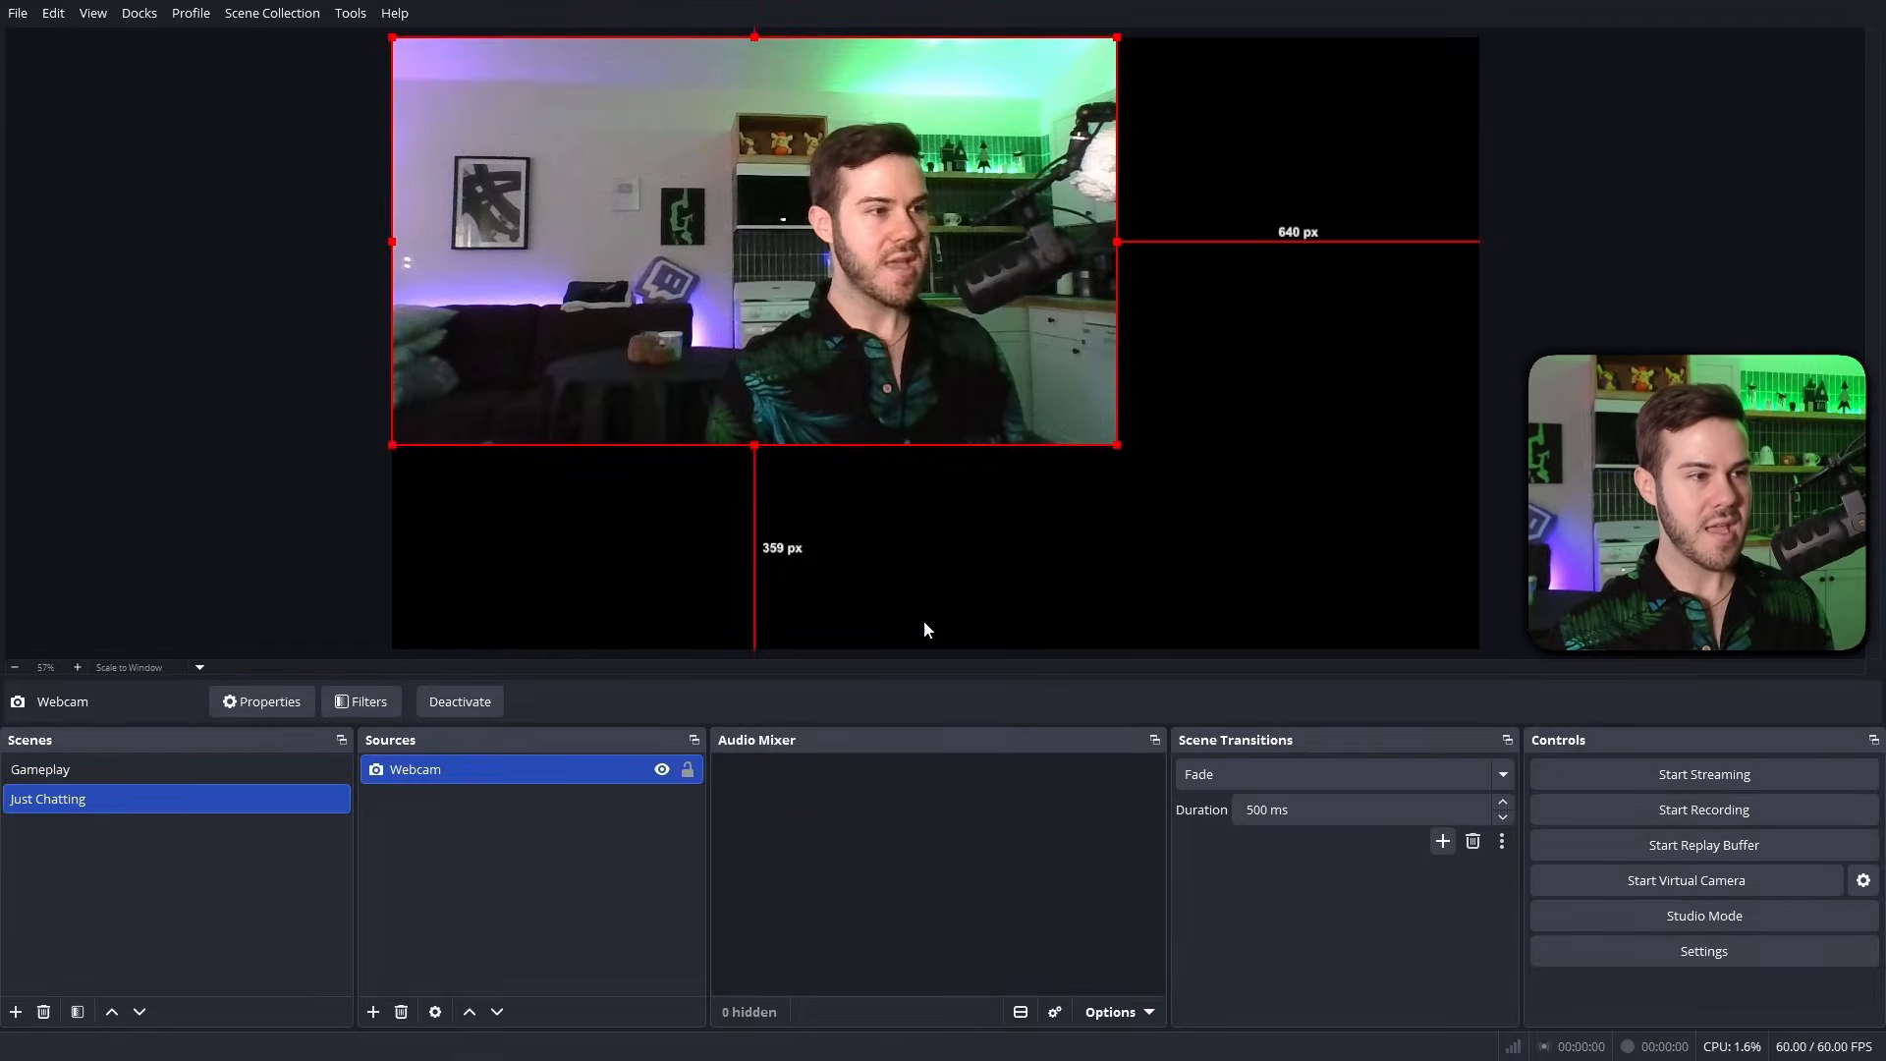
Move and resize the Webcam source freehand around the middle of the Just Chatting canvas.
left_click_drag(830, 300, 1005, 320)
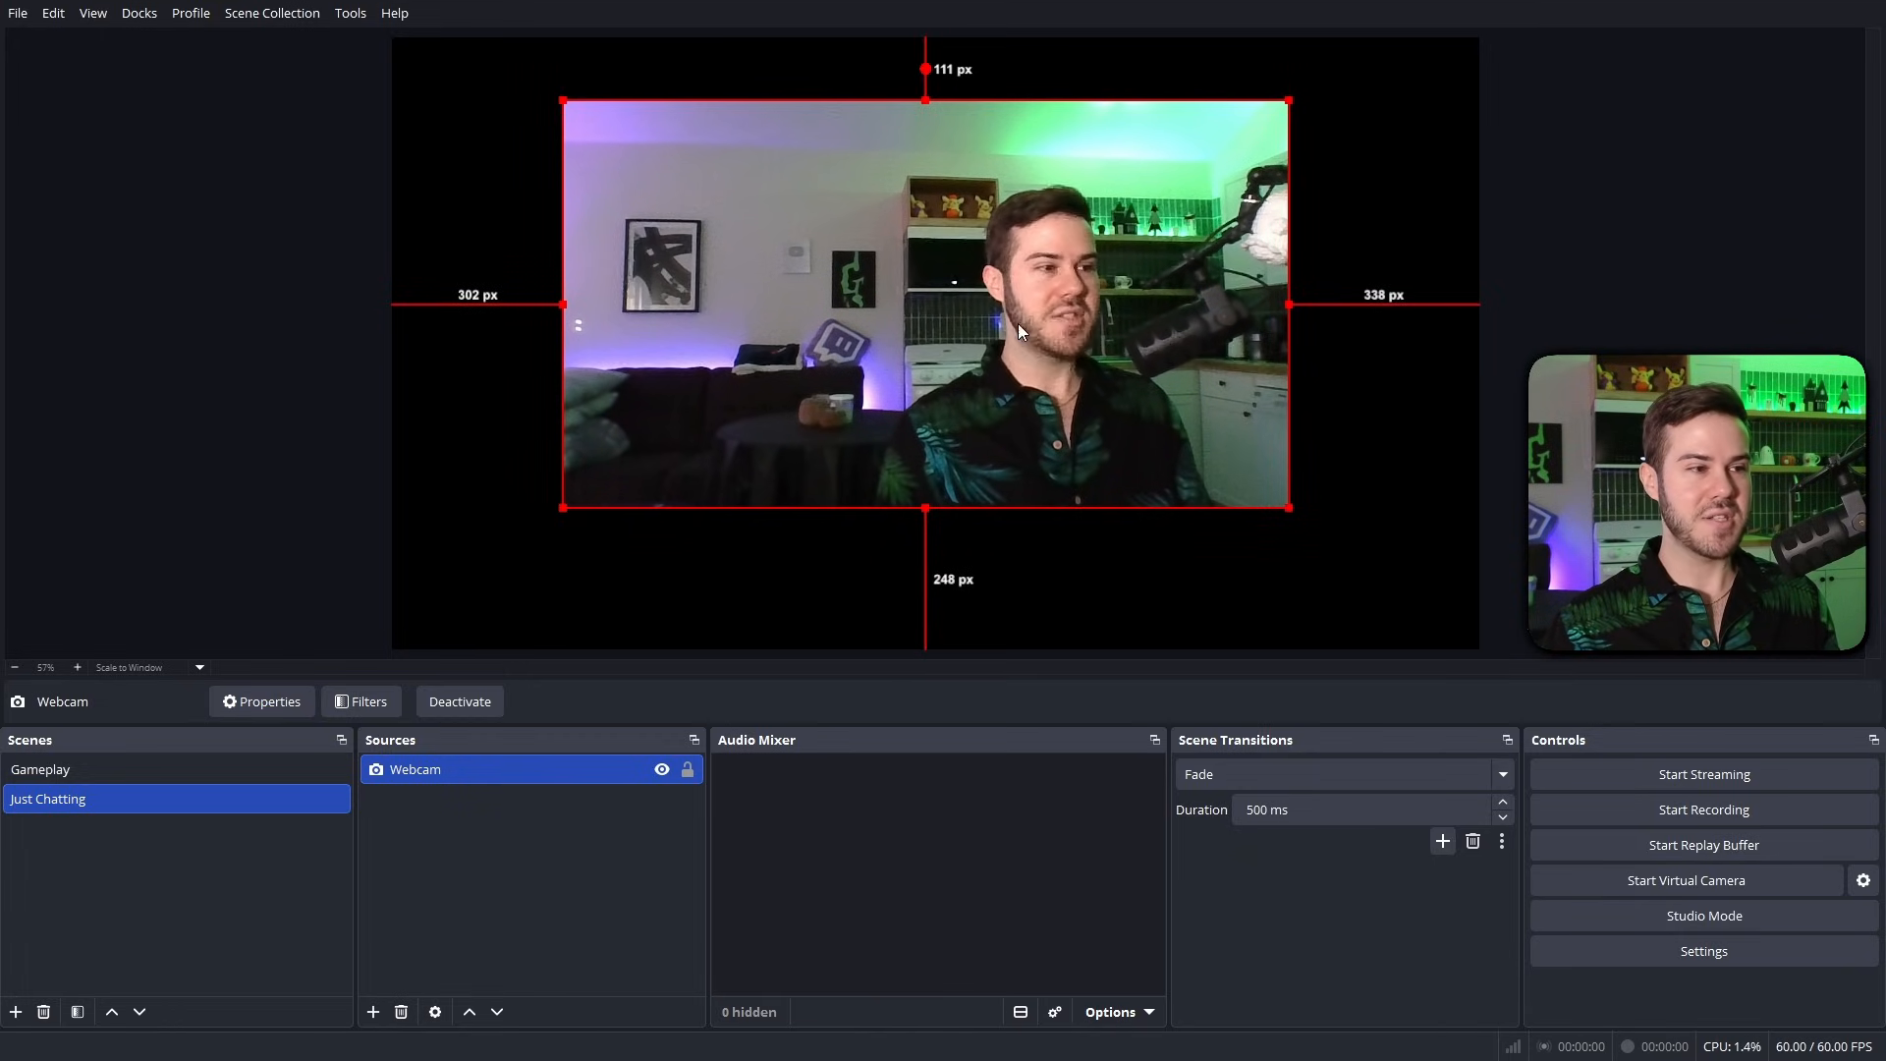
left_click_drag(550, 516, 451, 577)
left_click_drag(765, 452, 953, 388)
left_click_drag(633, 517, 776, 423)
left_click_drag(1166, 265, 987, 350)
Apply the Fit to screen transform to the Webcam source in the Just Chatting scene.
right_click(909, 317)
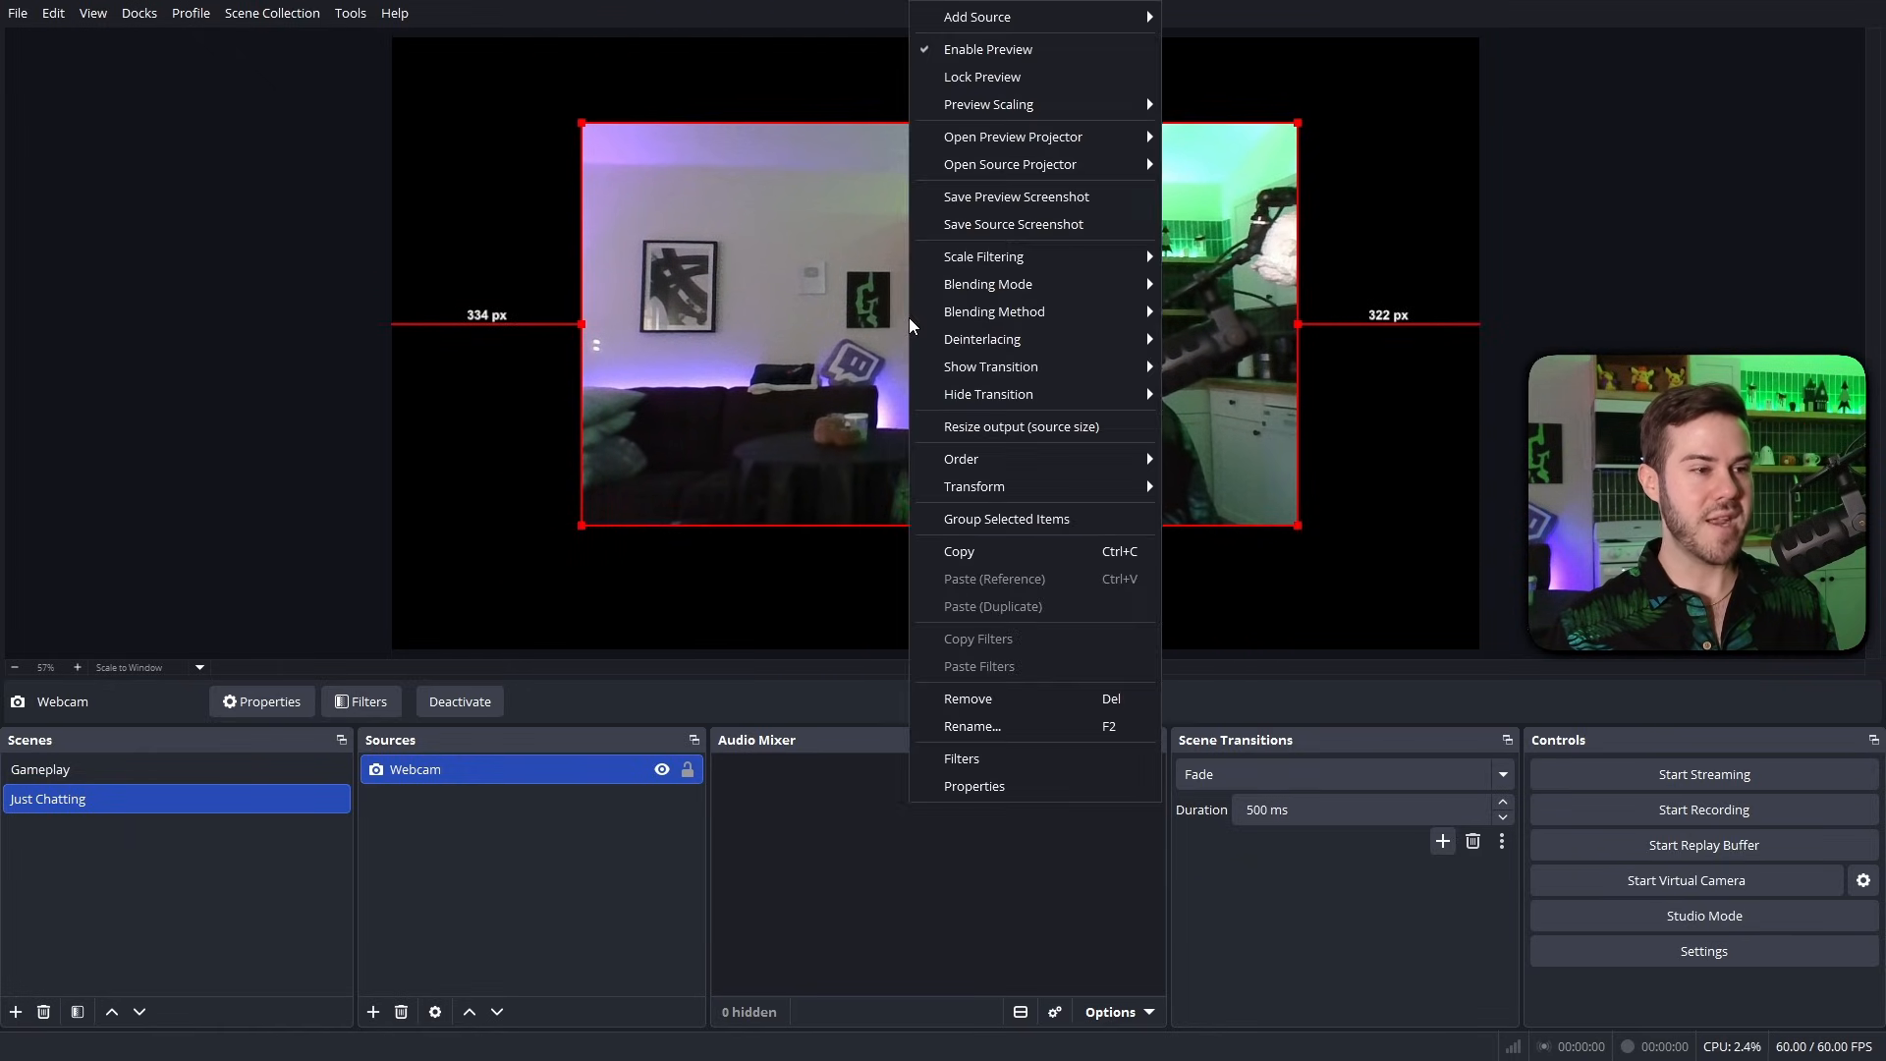
mouse_move(1047, 488)
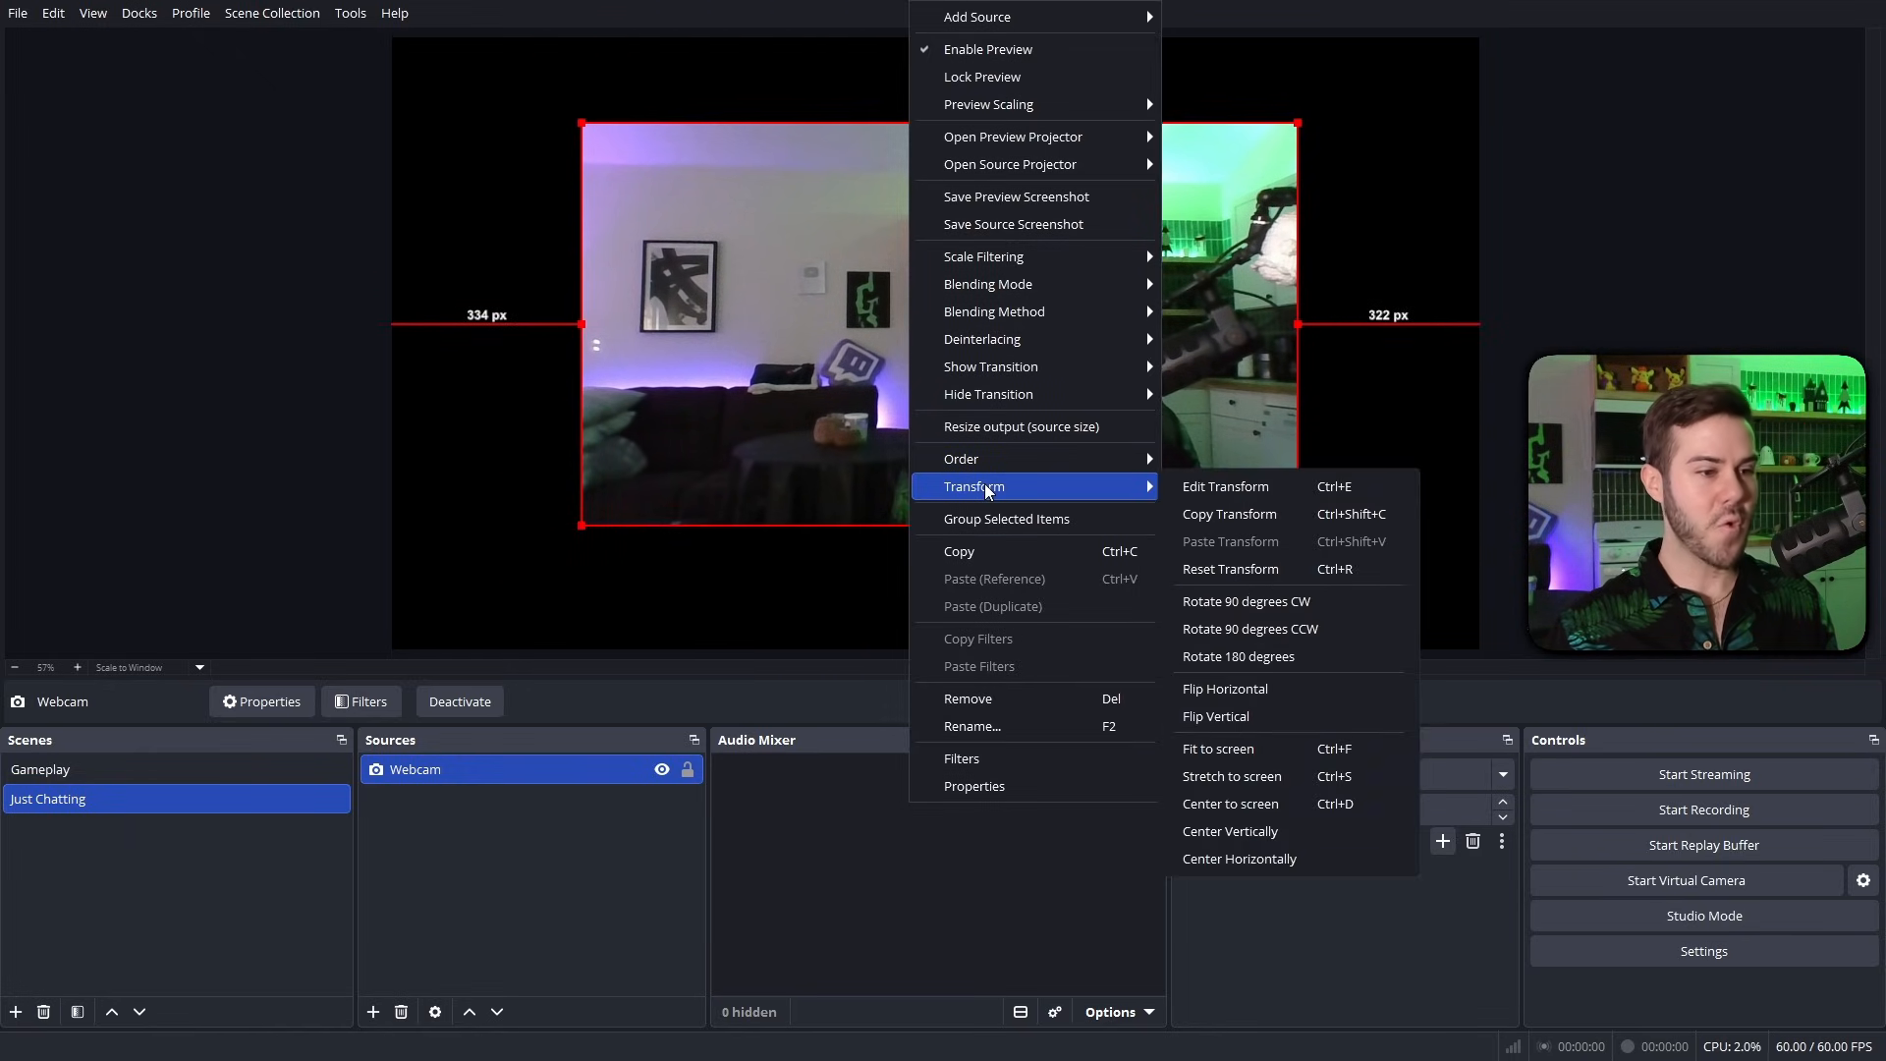
left_click(1265, 753)
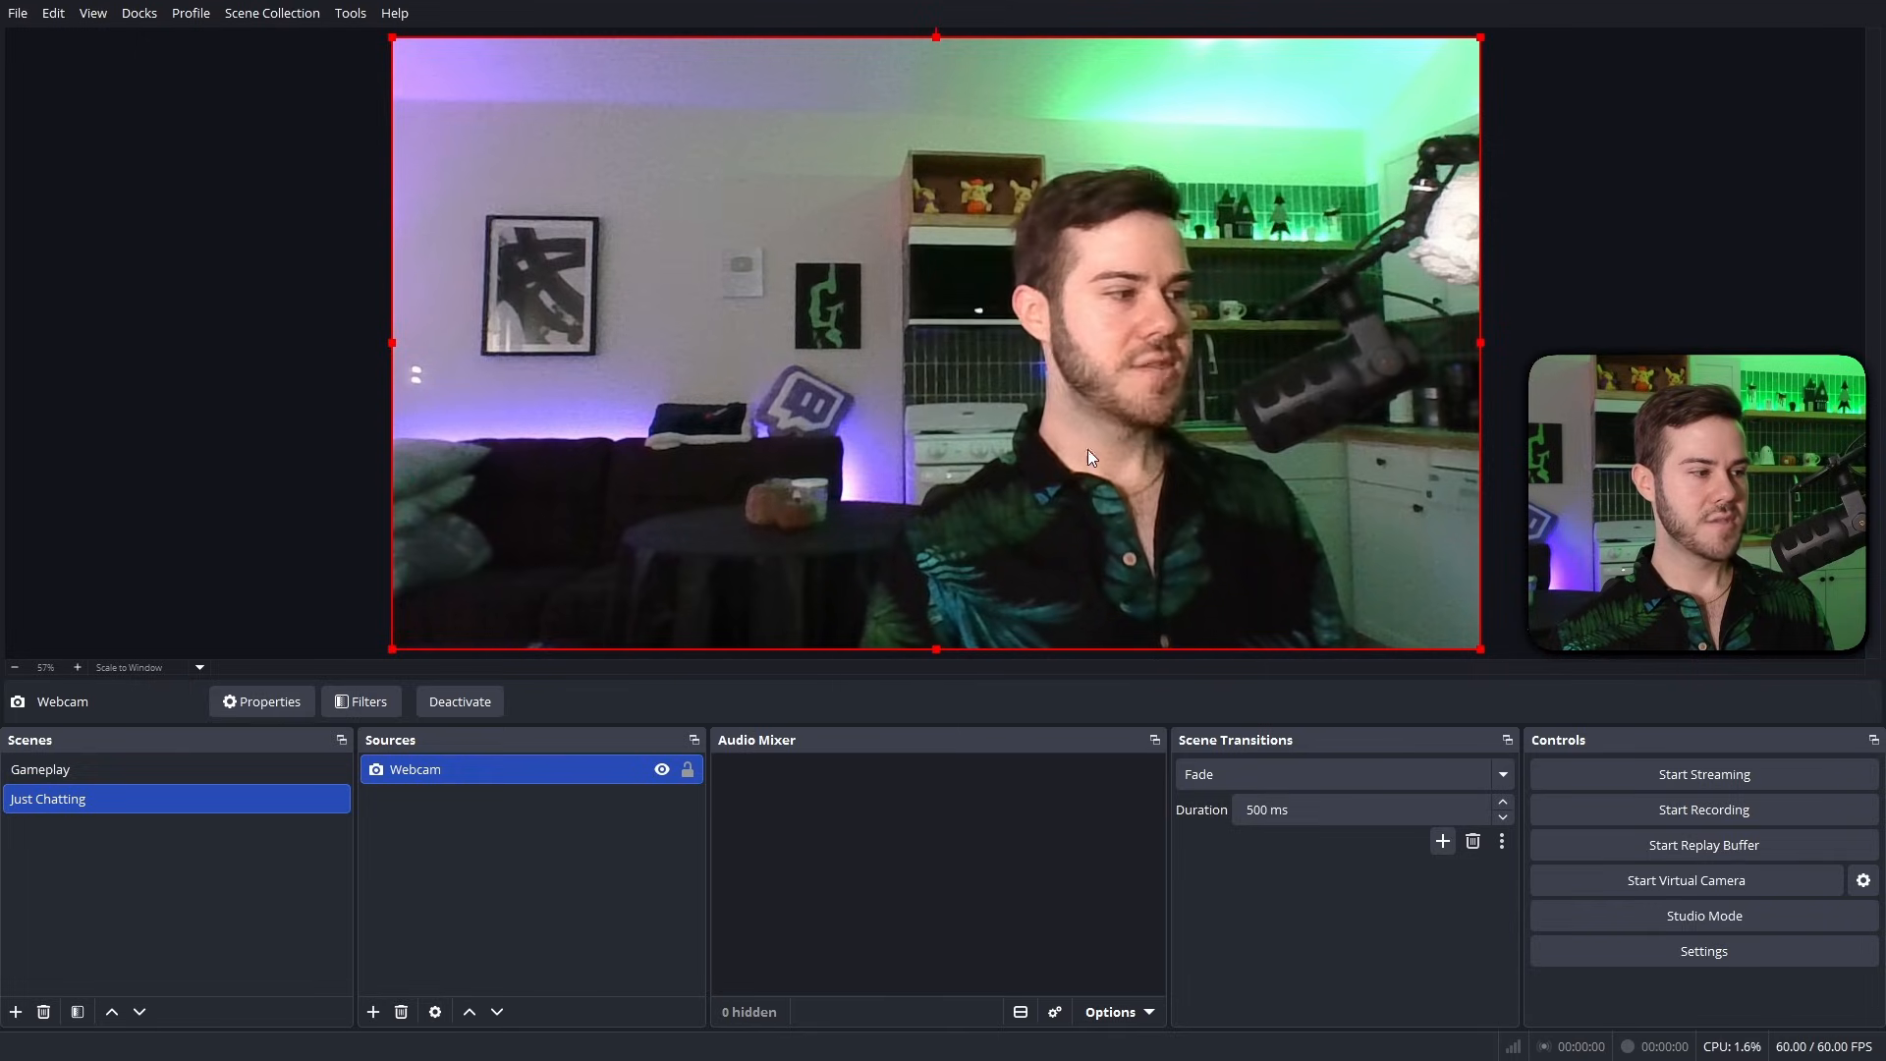
Add a new scene named "Startin Soon".
left_click(16, 1012)
type("Startin Soon")
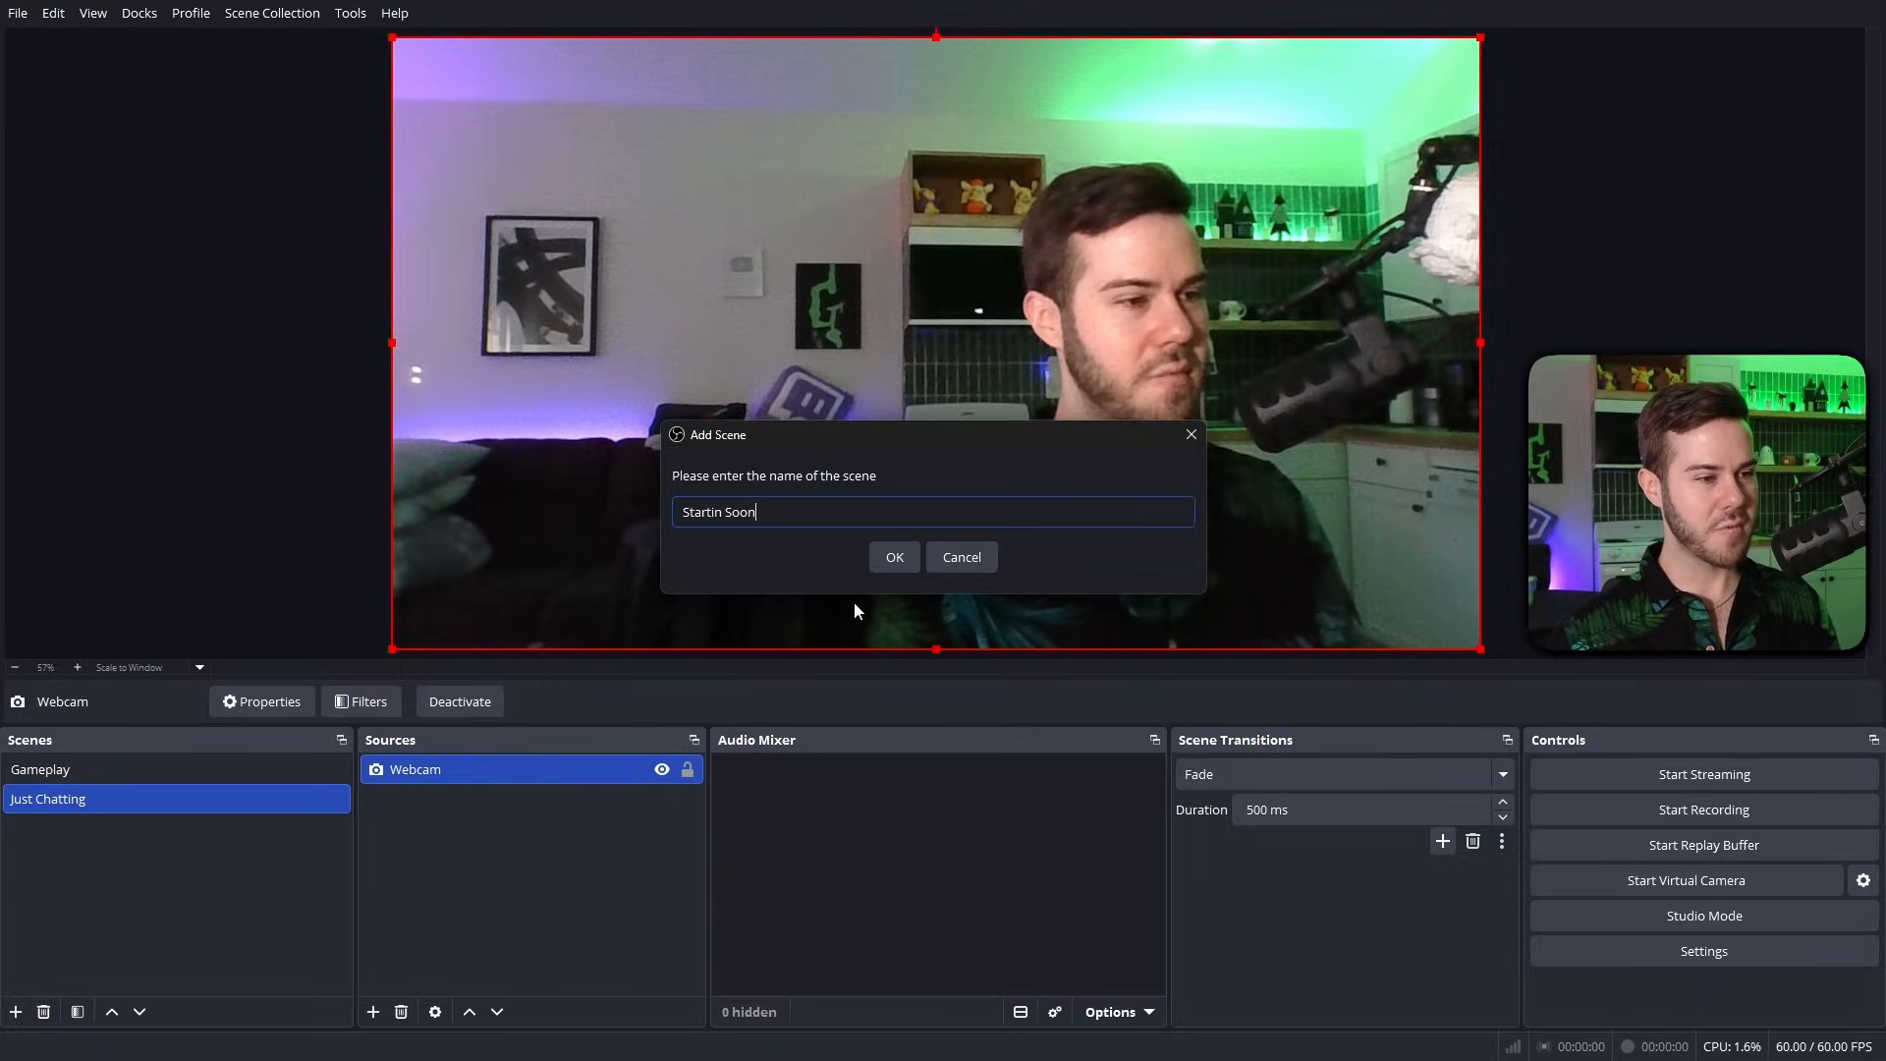
left_click(902, 562)
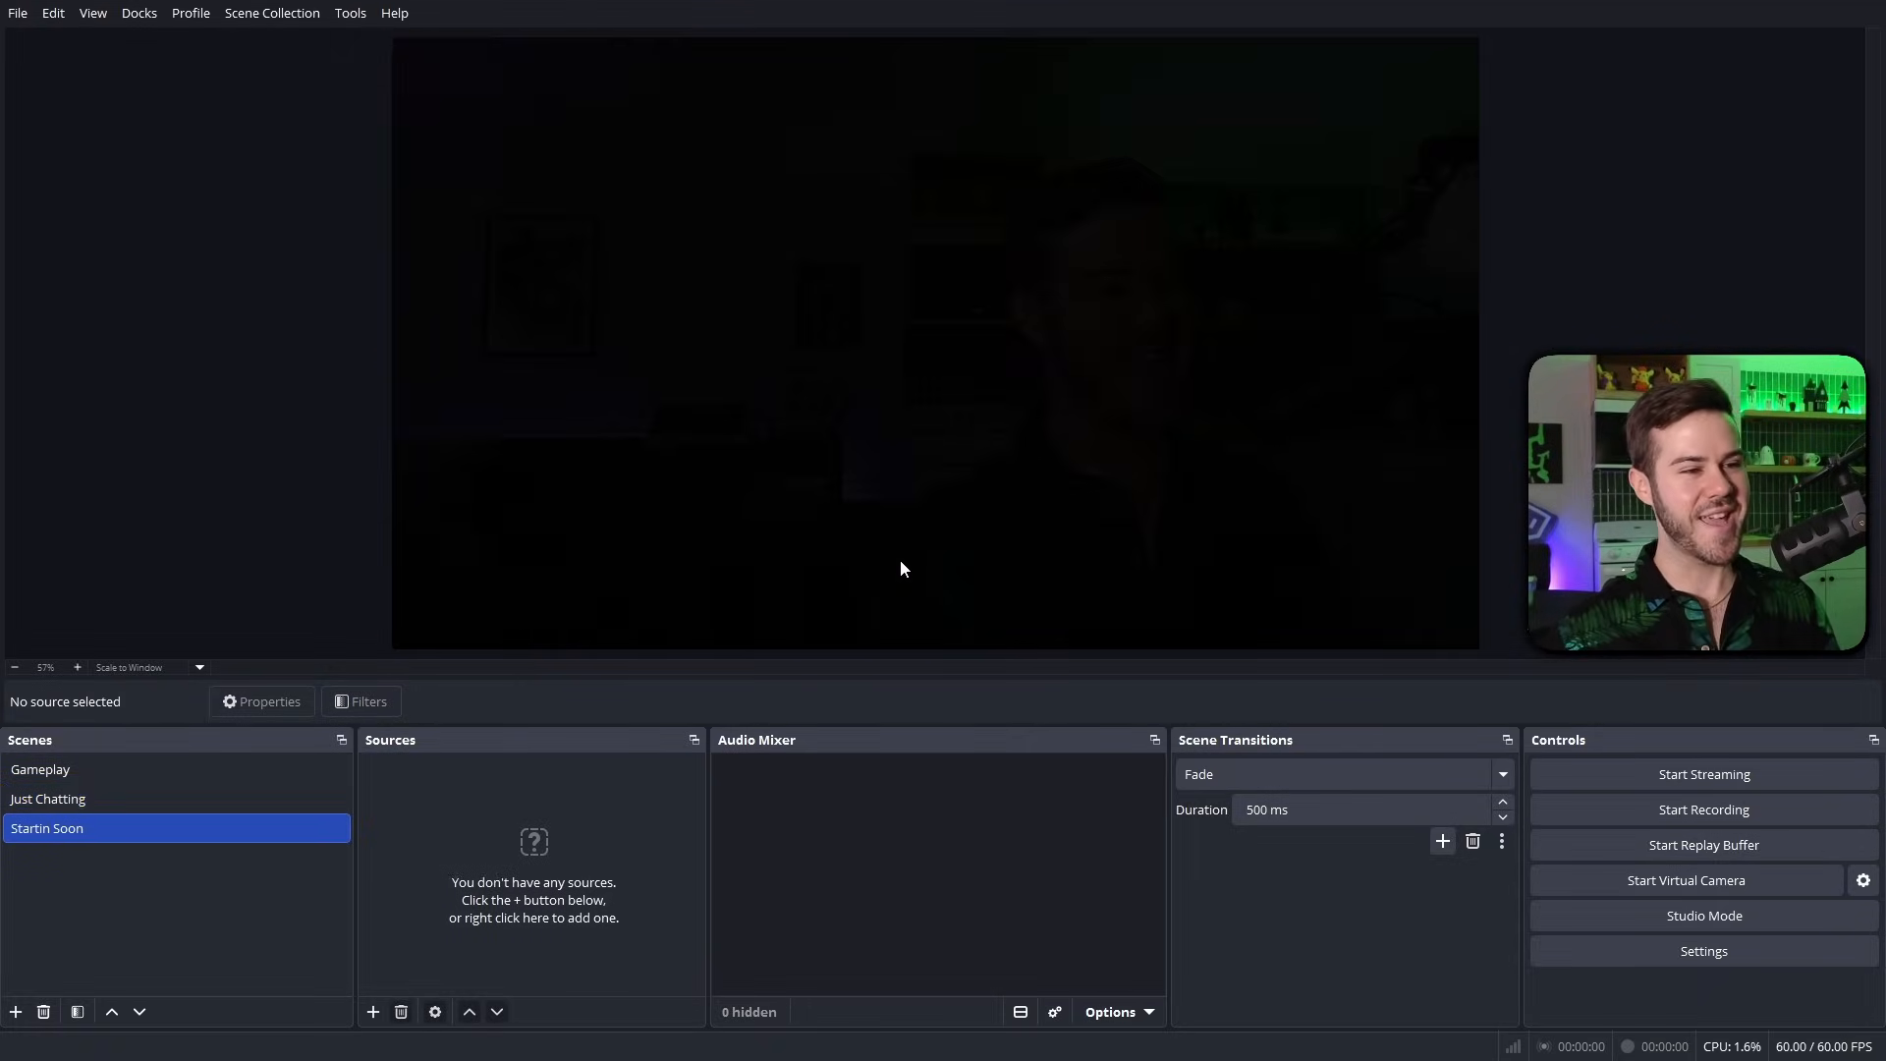
Add a new Image source named "Starting Soon Screen" to the Startin Soon scene.
left_click(372, 1012)
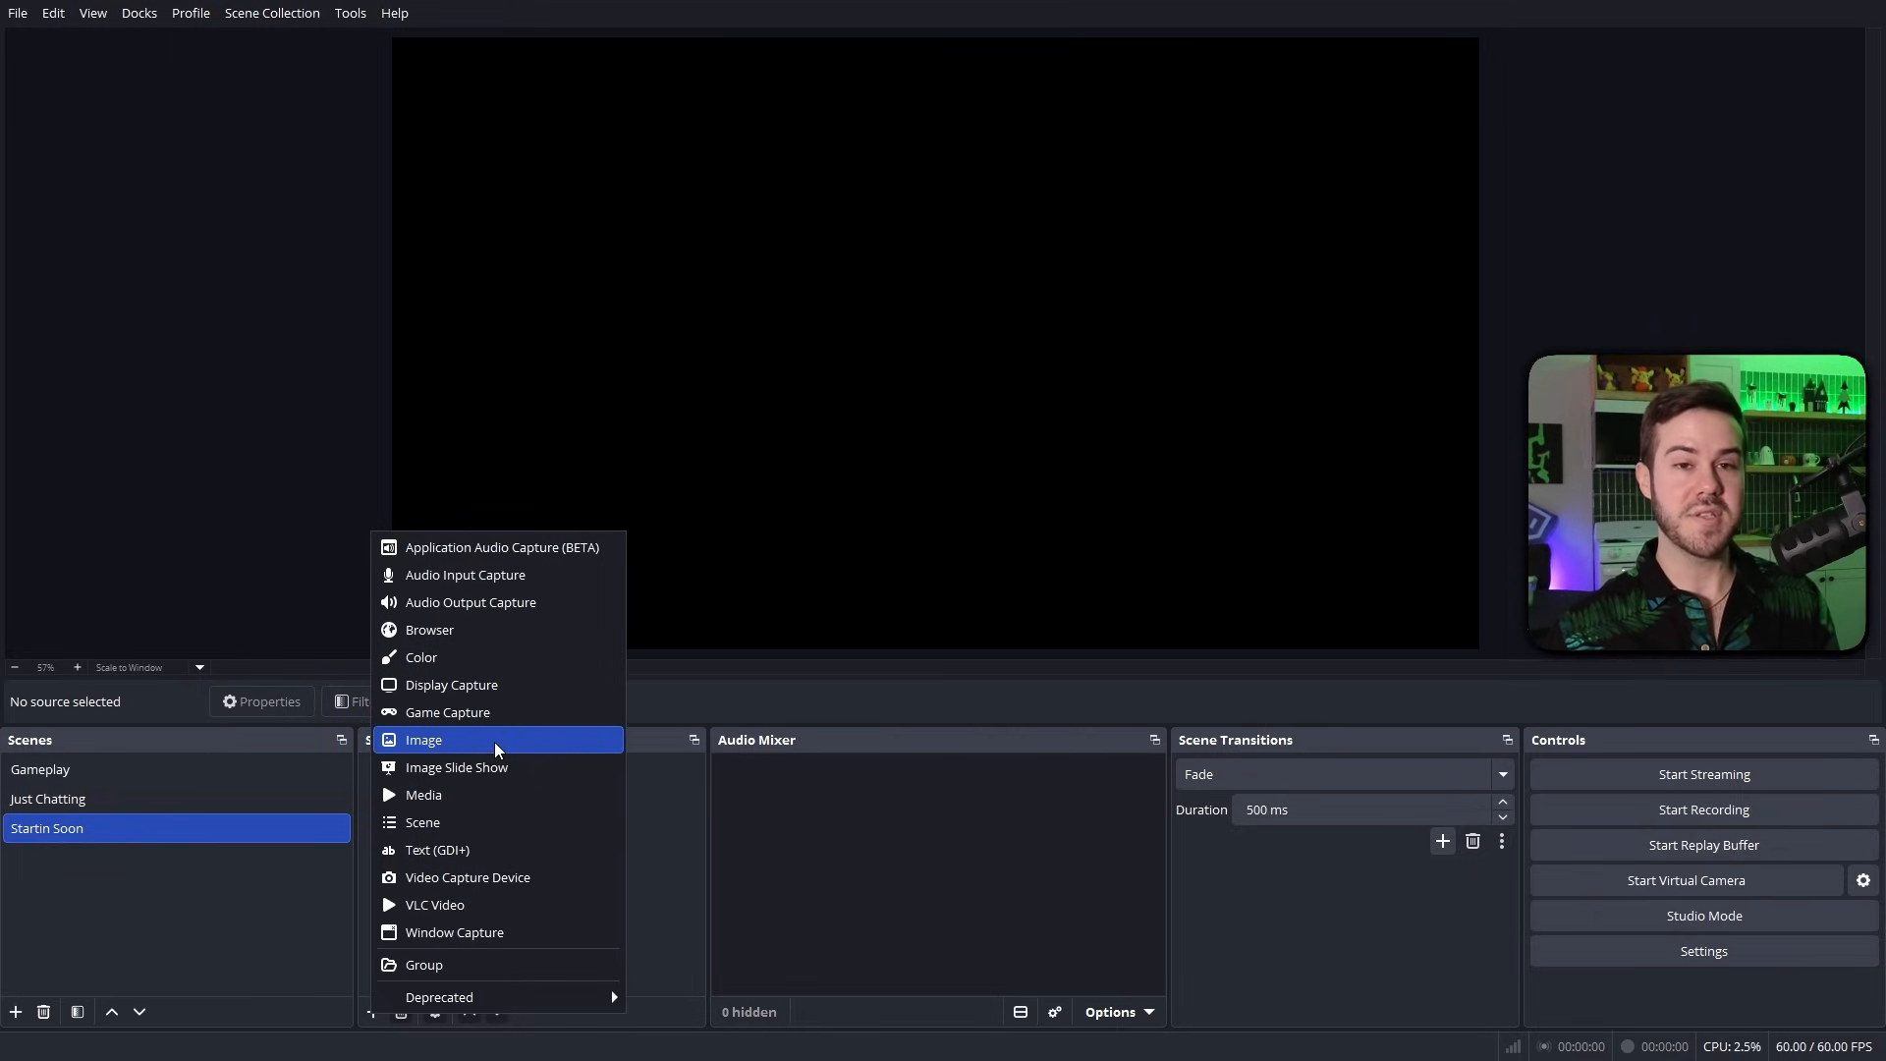
left_click(445, 743)
type("Starting Soon")
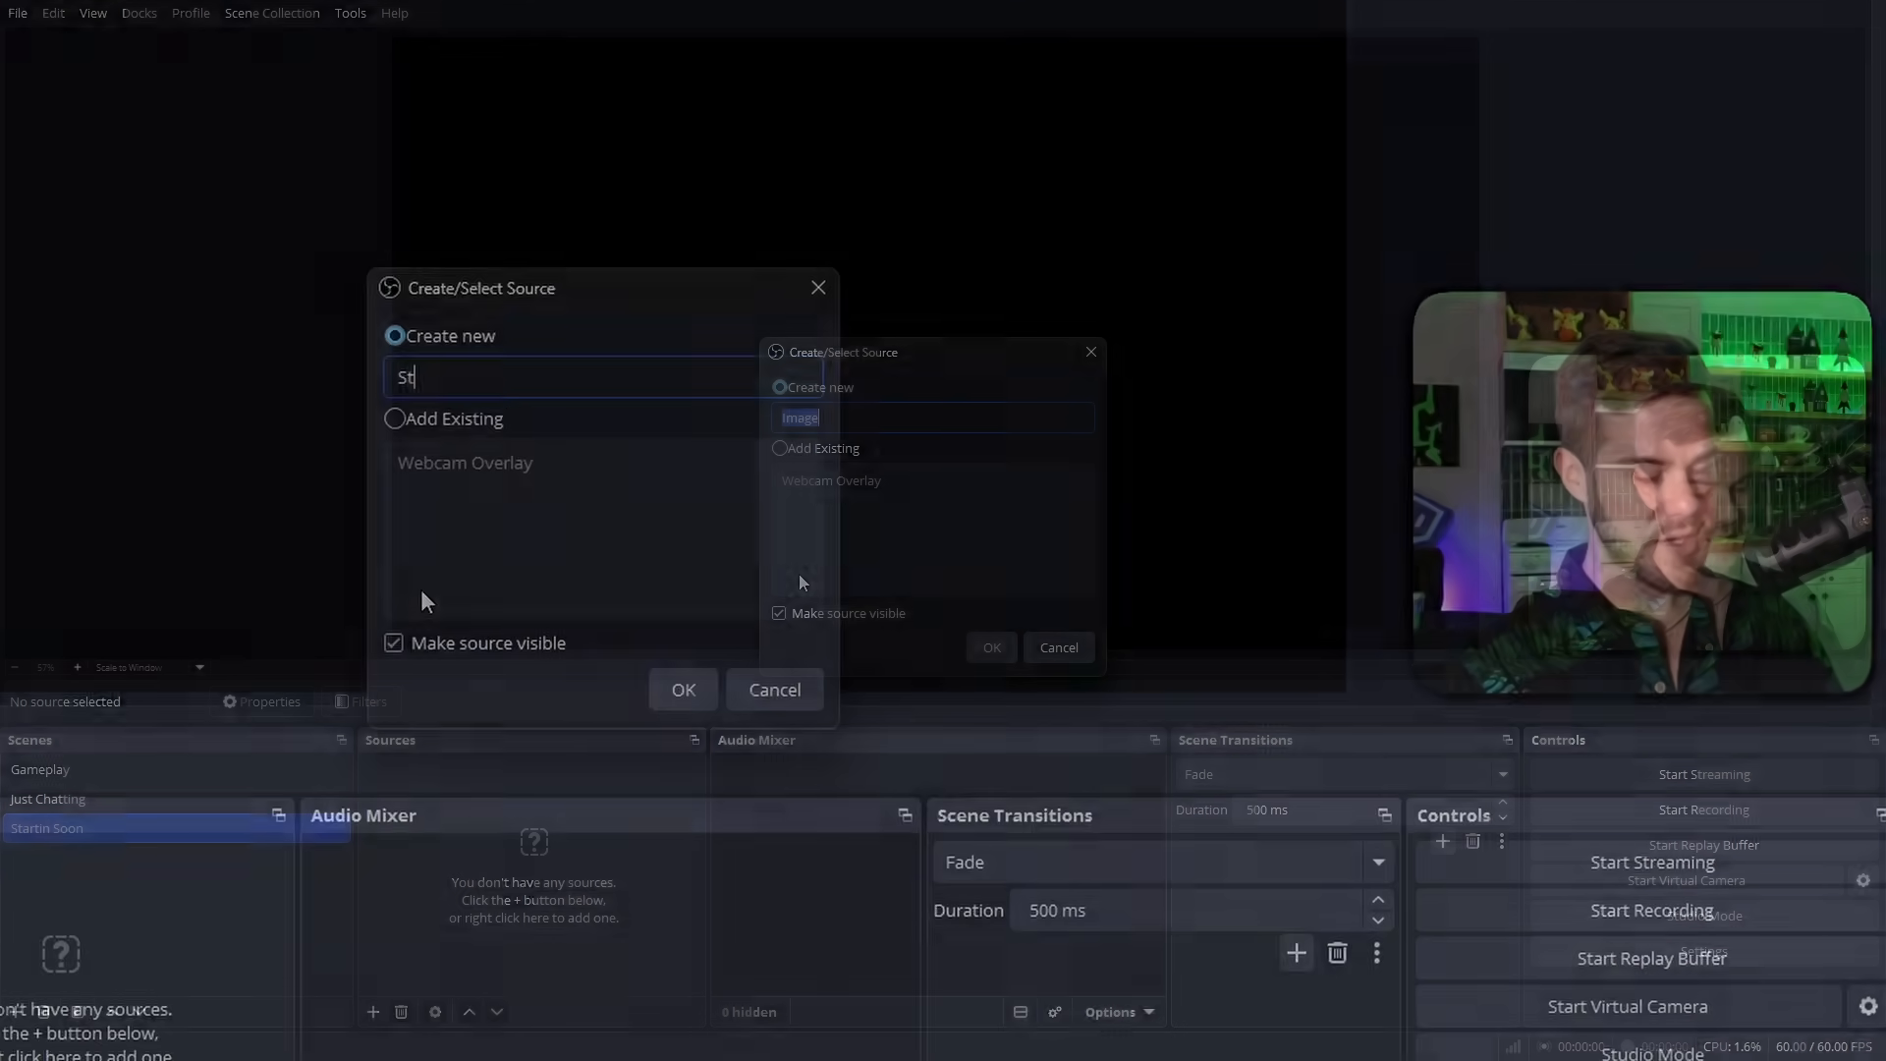
type(" Screen")
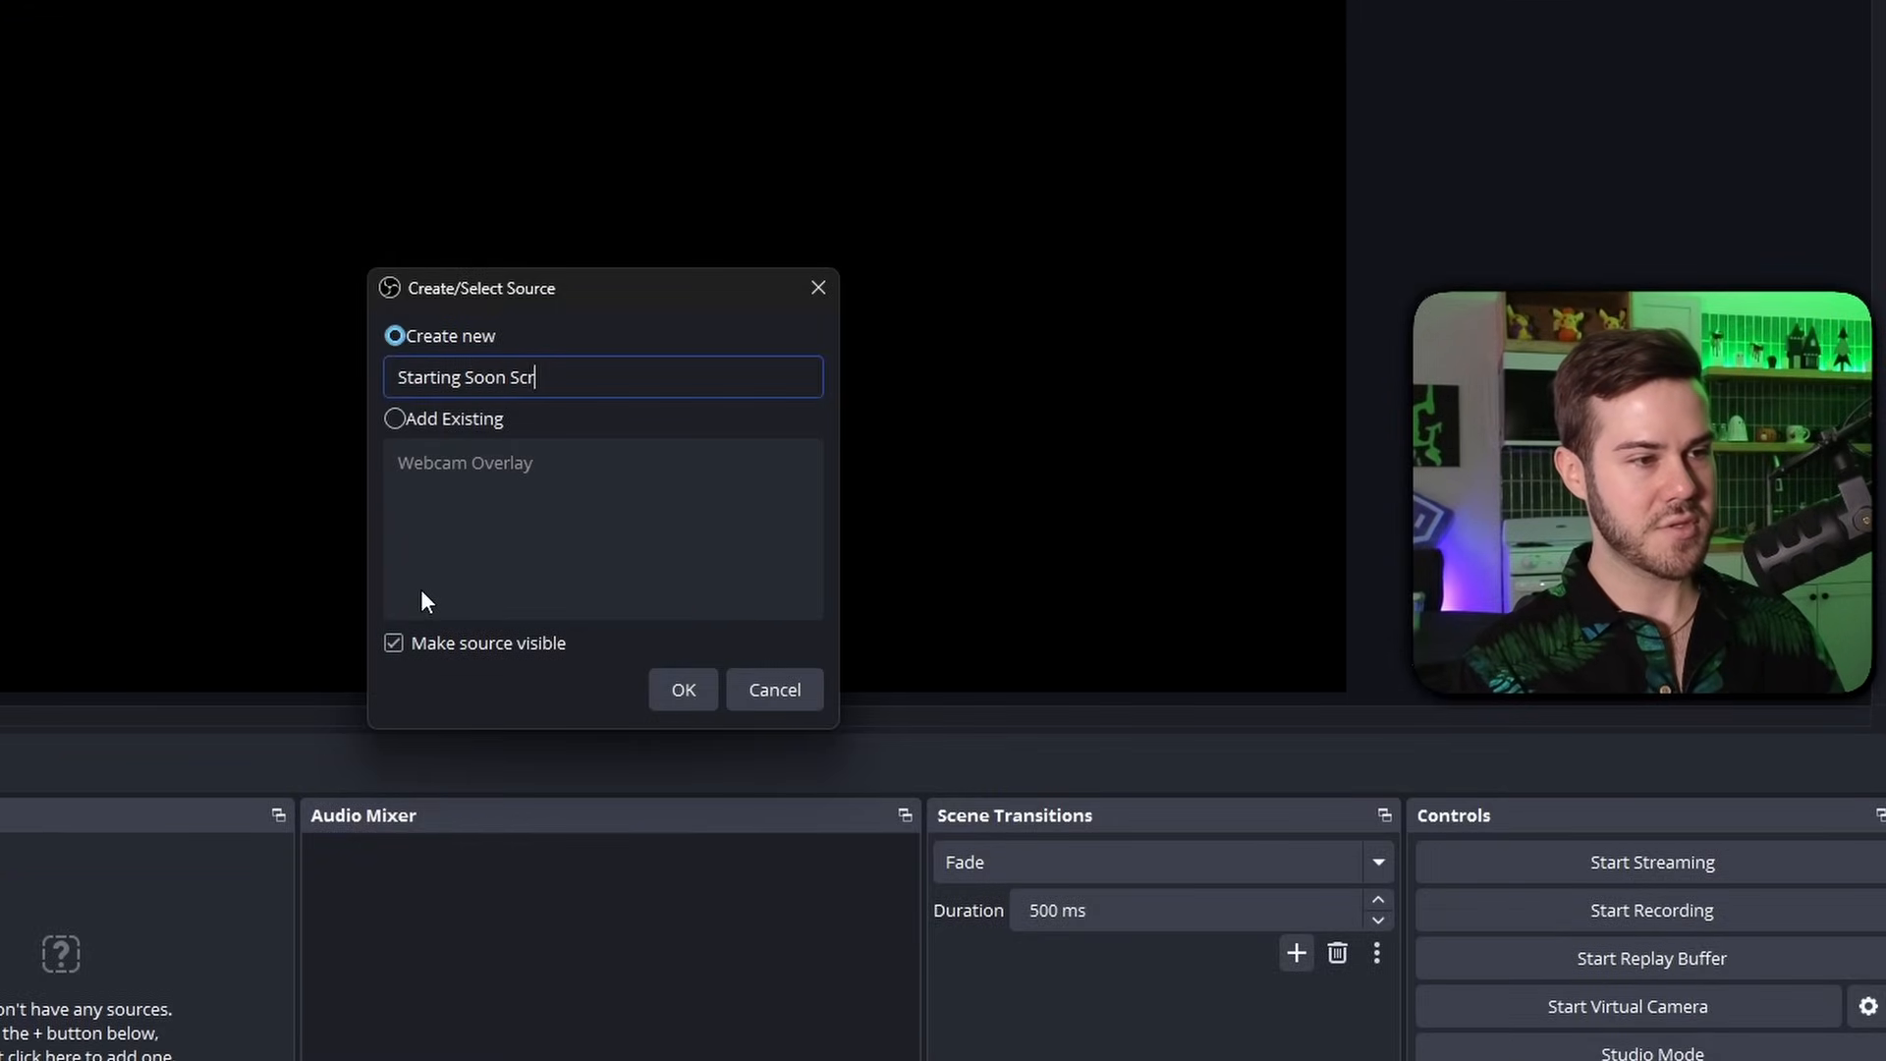
left_click(685, 688)
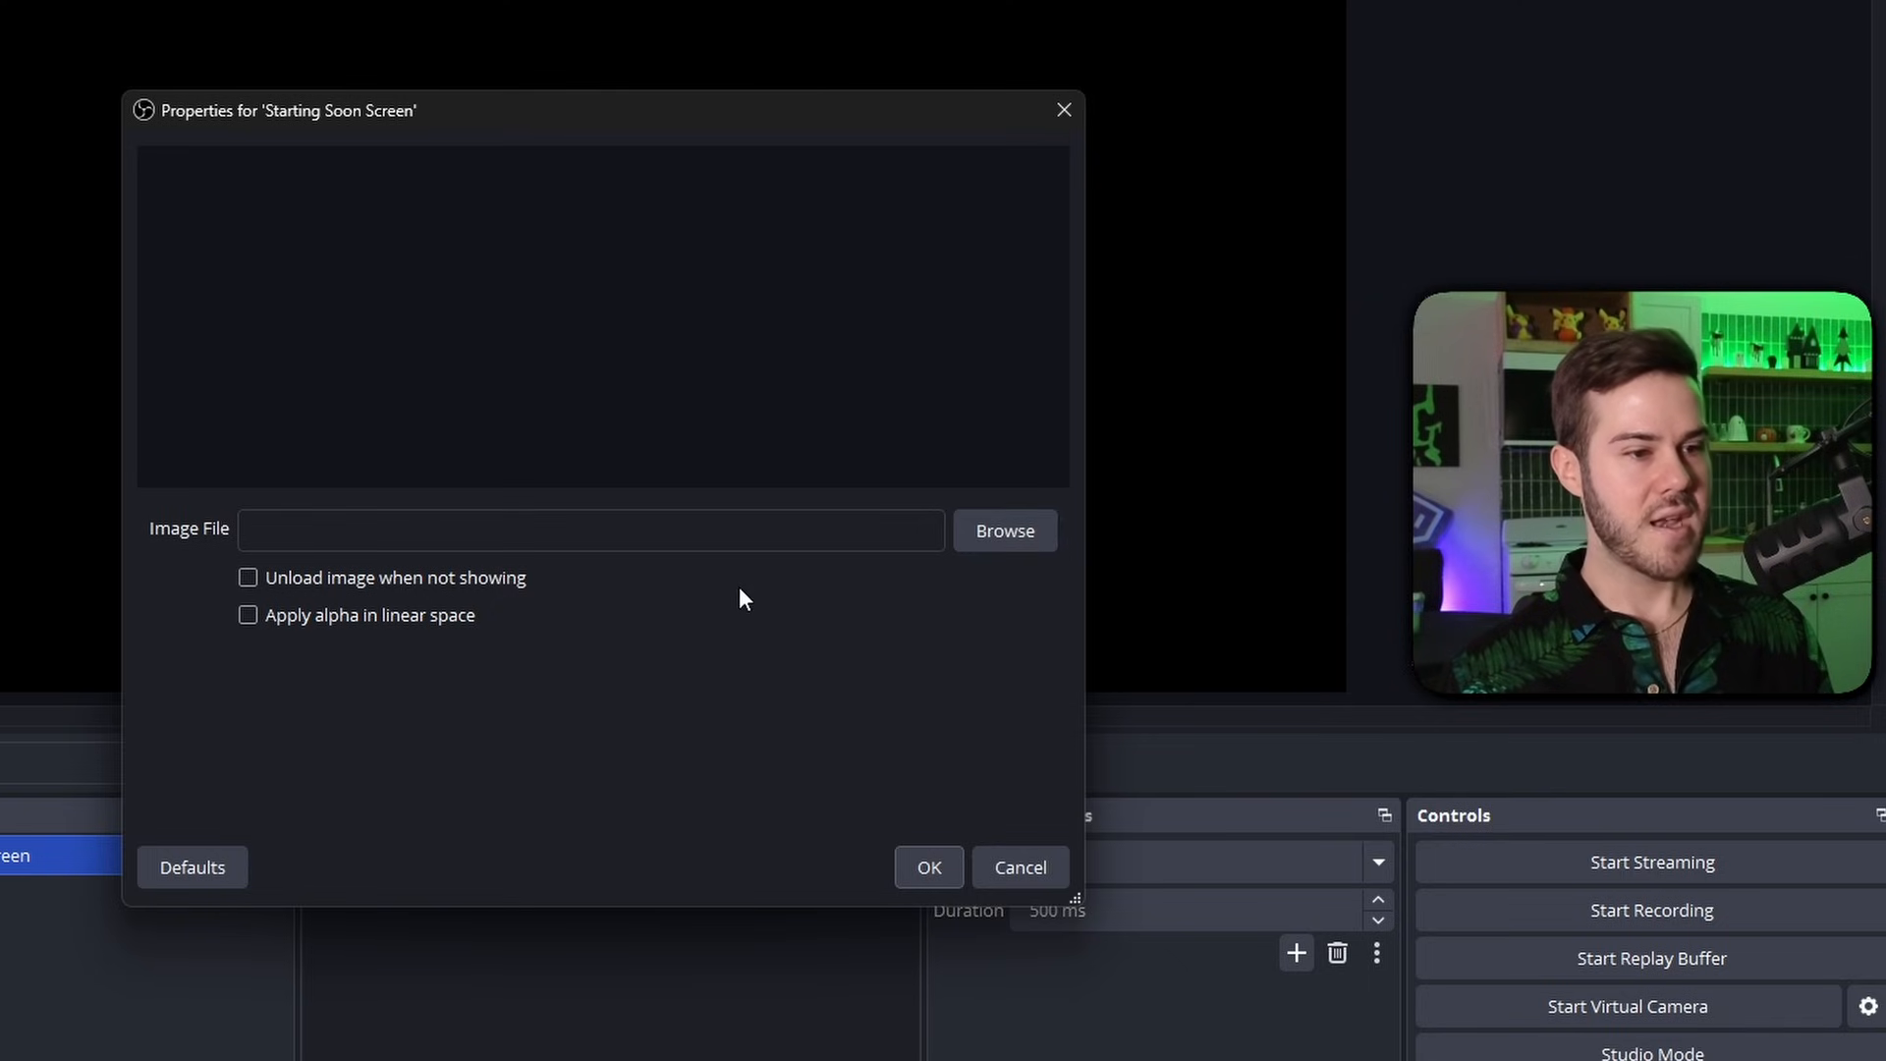
Set the source's image file to Starting Soon Screen.png from the Screens folder of the Streamer Starter Pack.
left_click(1026, 533)
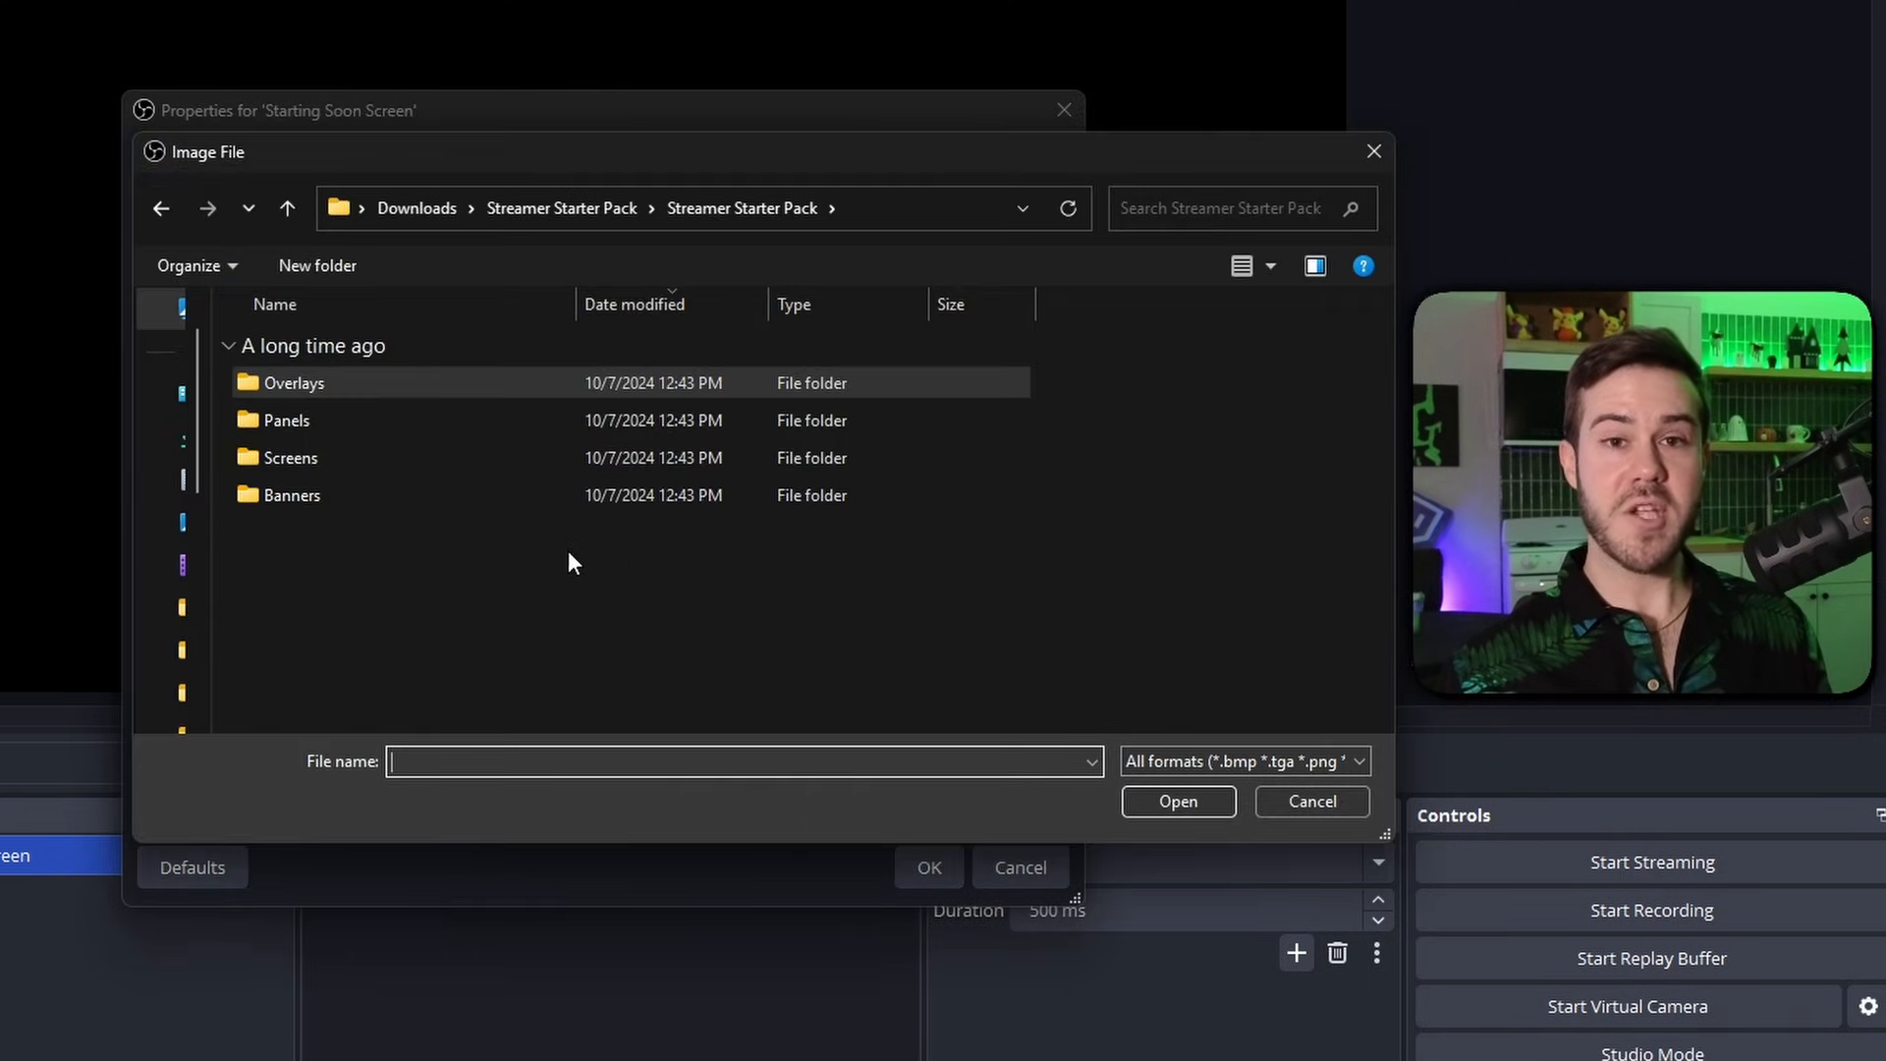
double_click(371, 457)
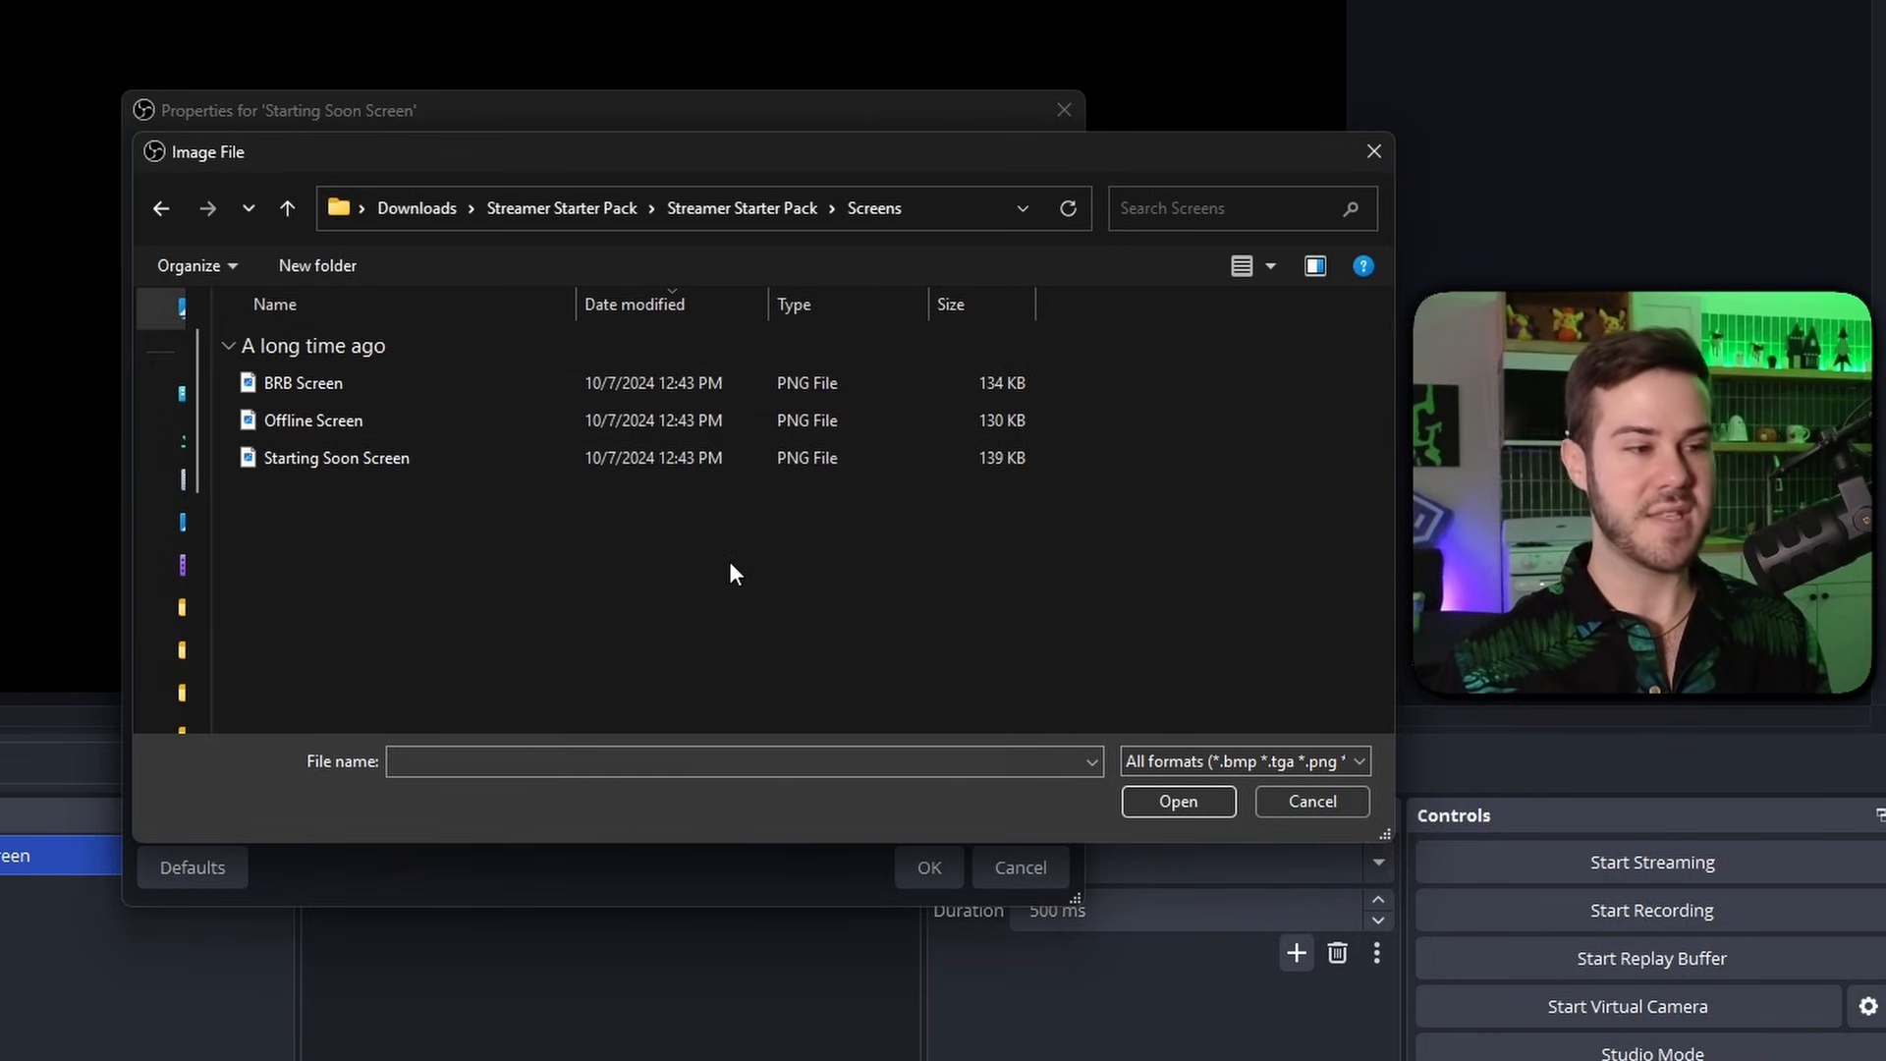
double_click(391, 460)
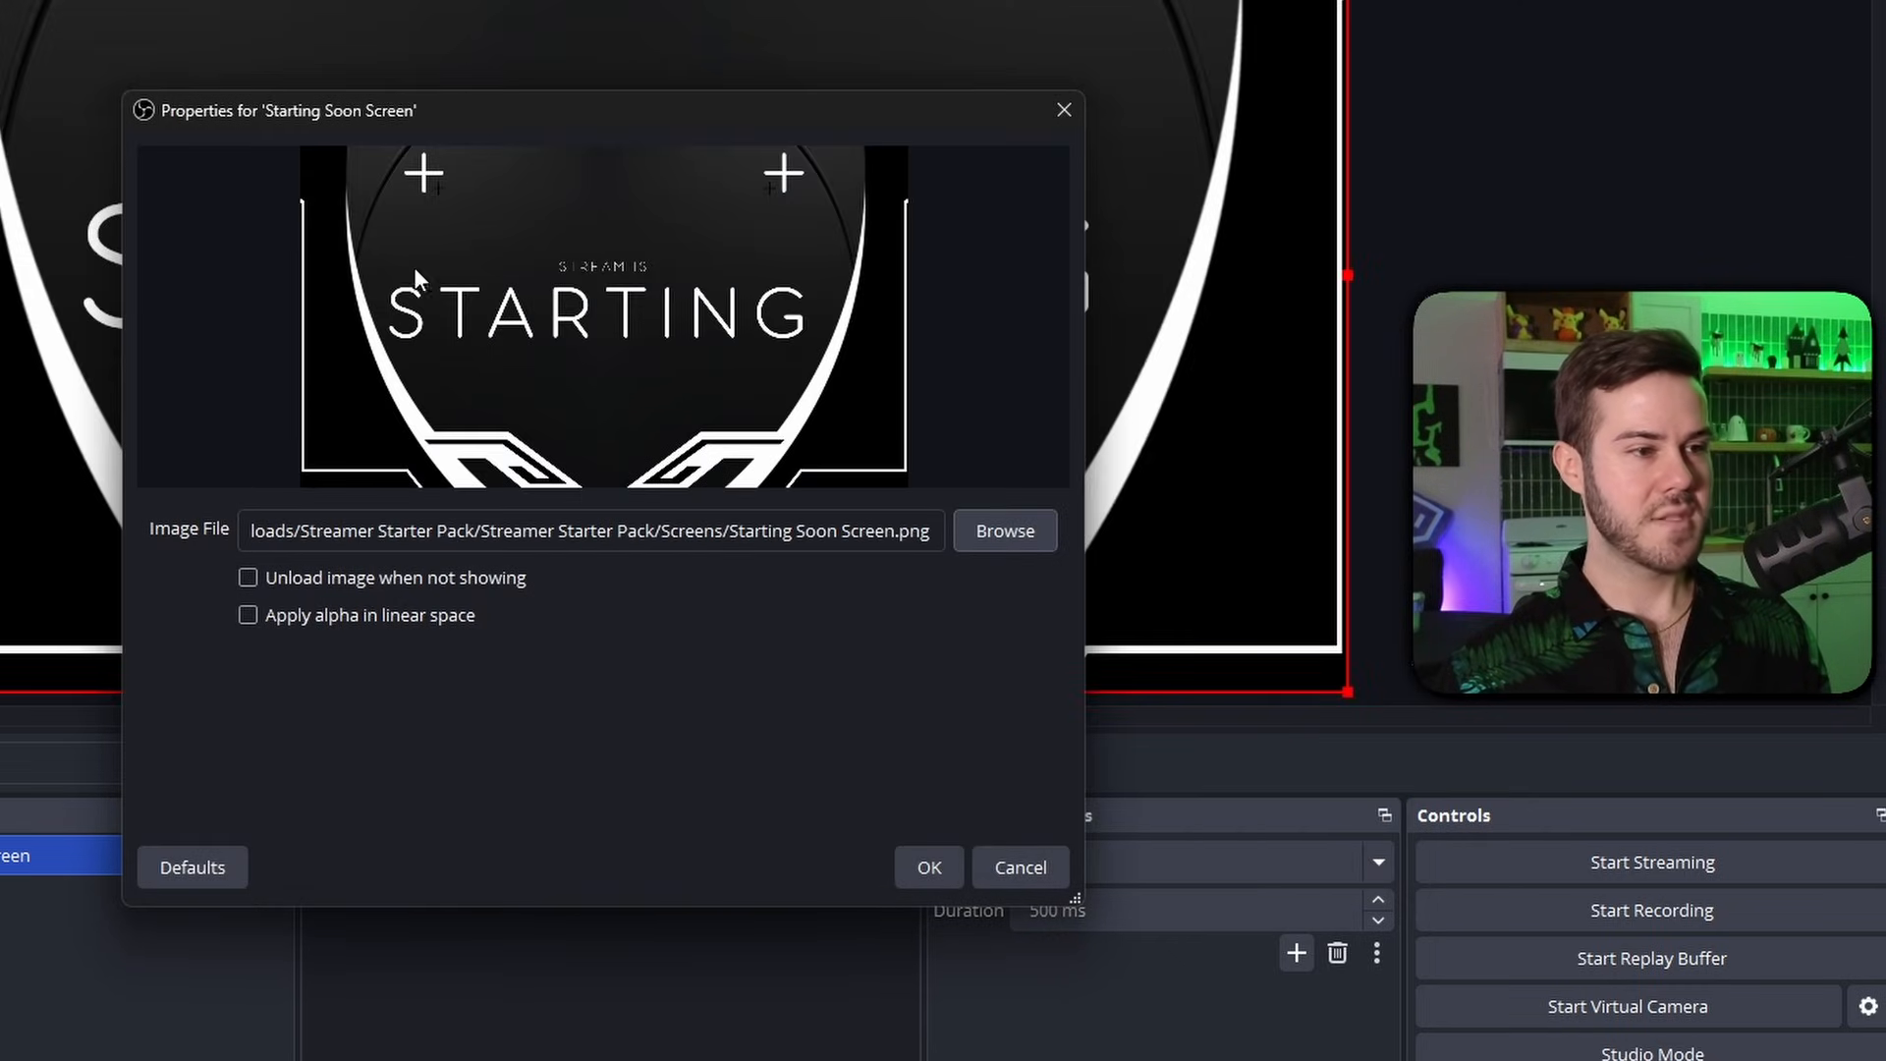
left_click(929, 866)
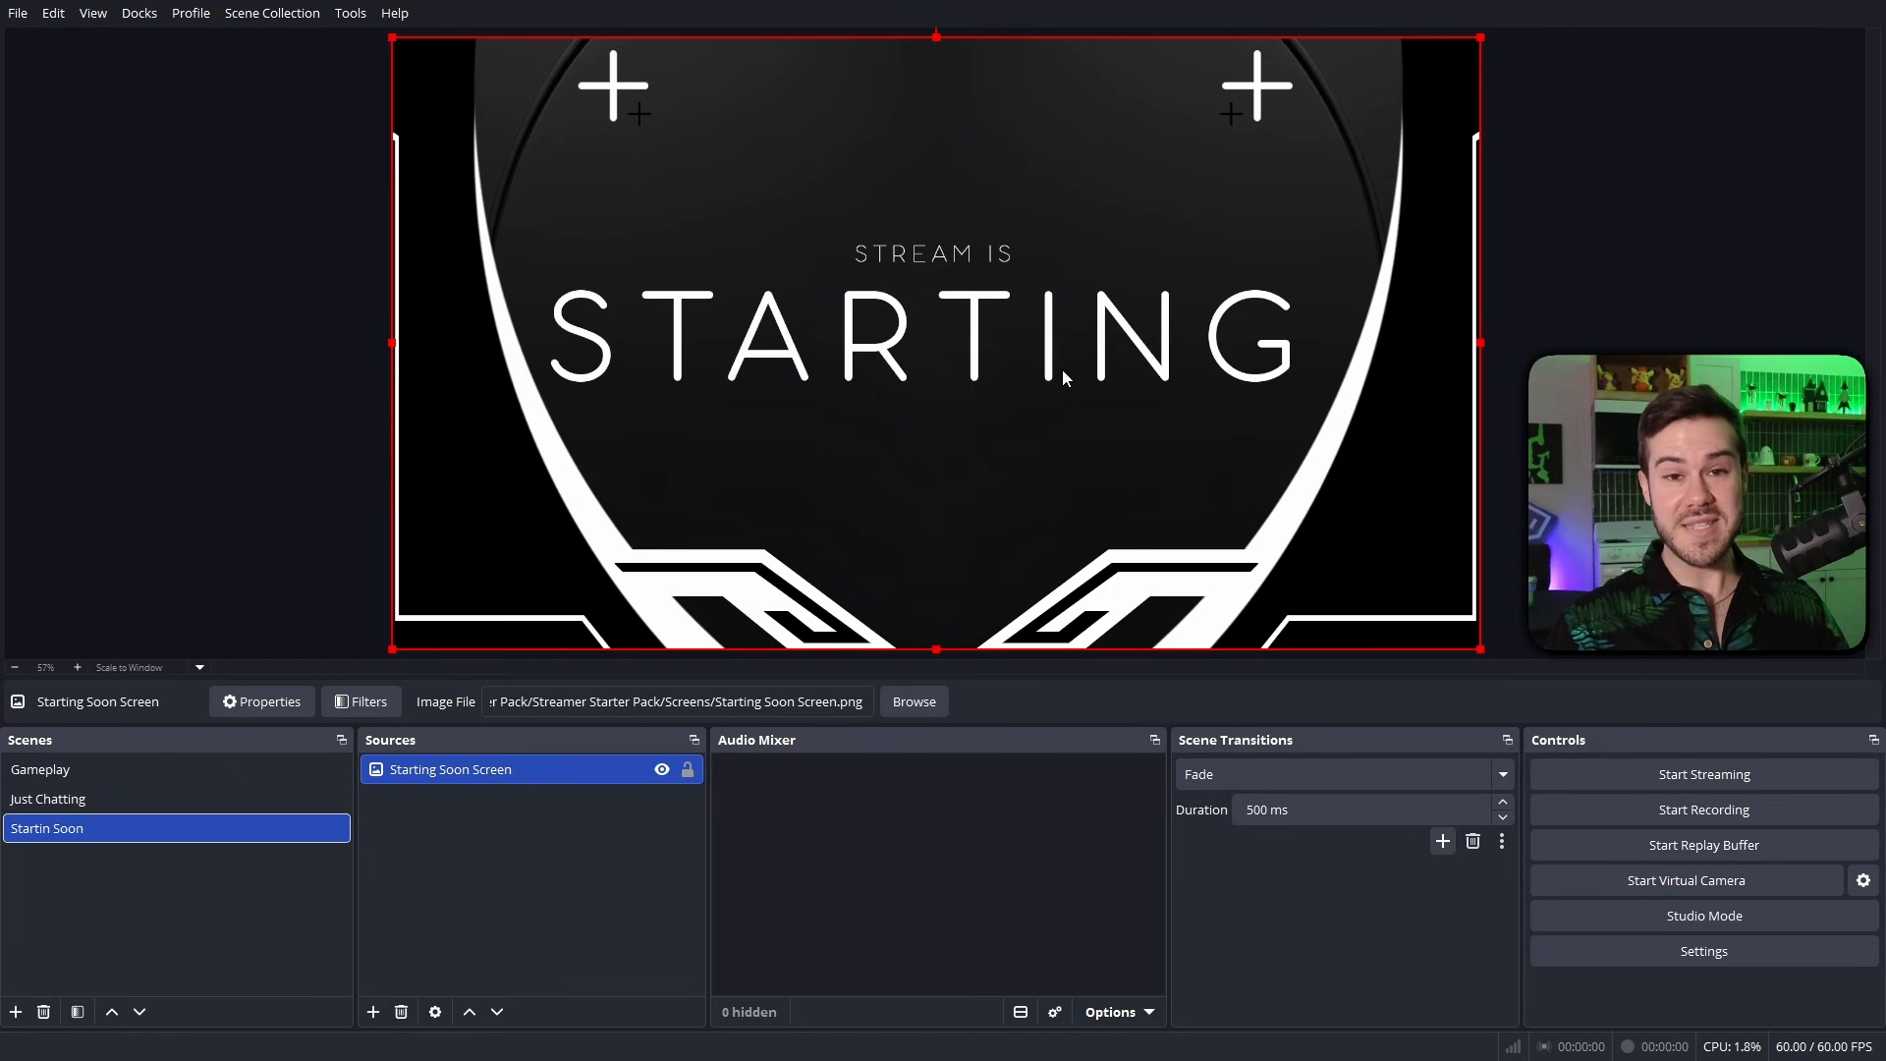
Review the Just Chatting and Gameplay scenes, ending back on the Startin Soon scene.
left_click(161, 798)
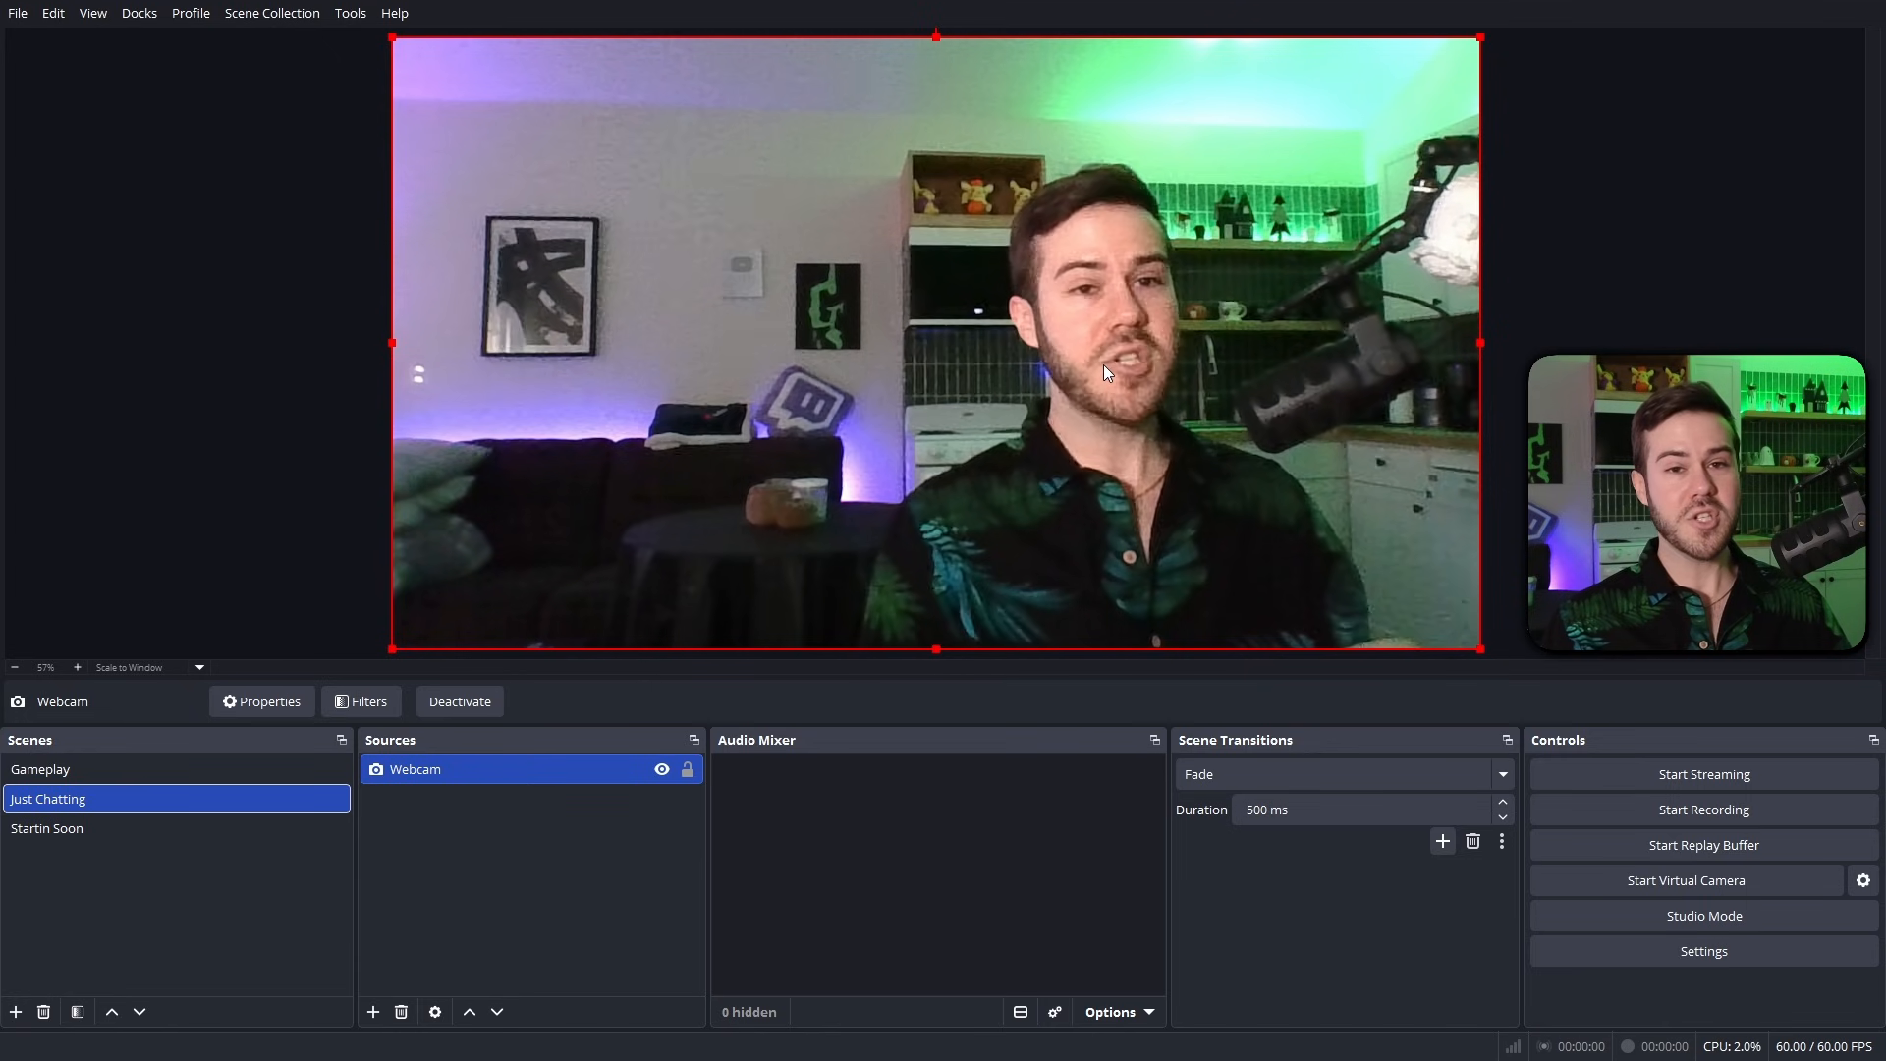
left_click(122, 770)
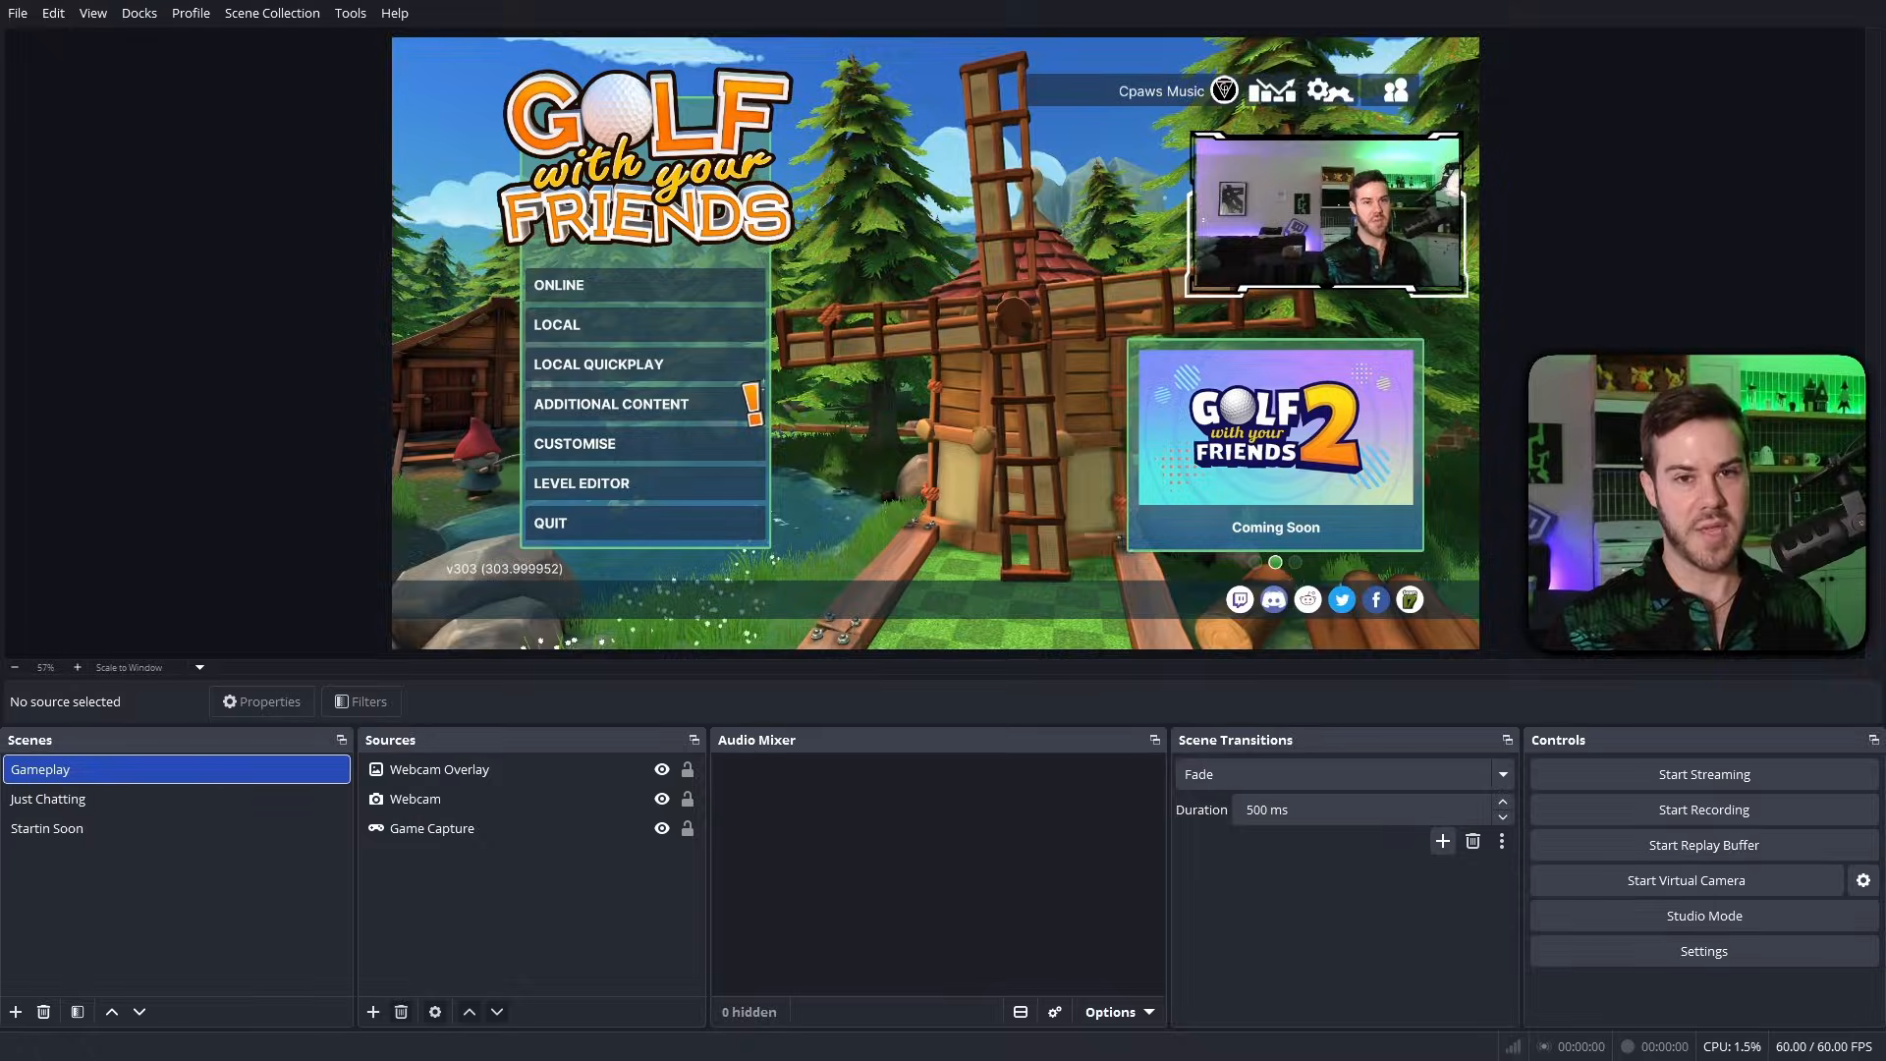
left_click(96, 798)
left_click(106, 828)
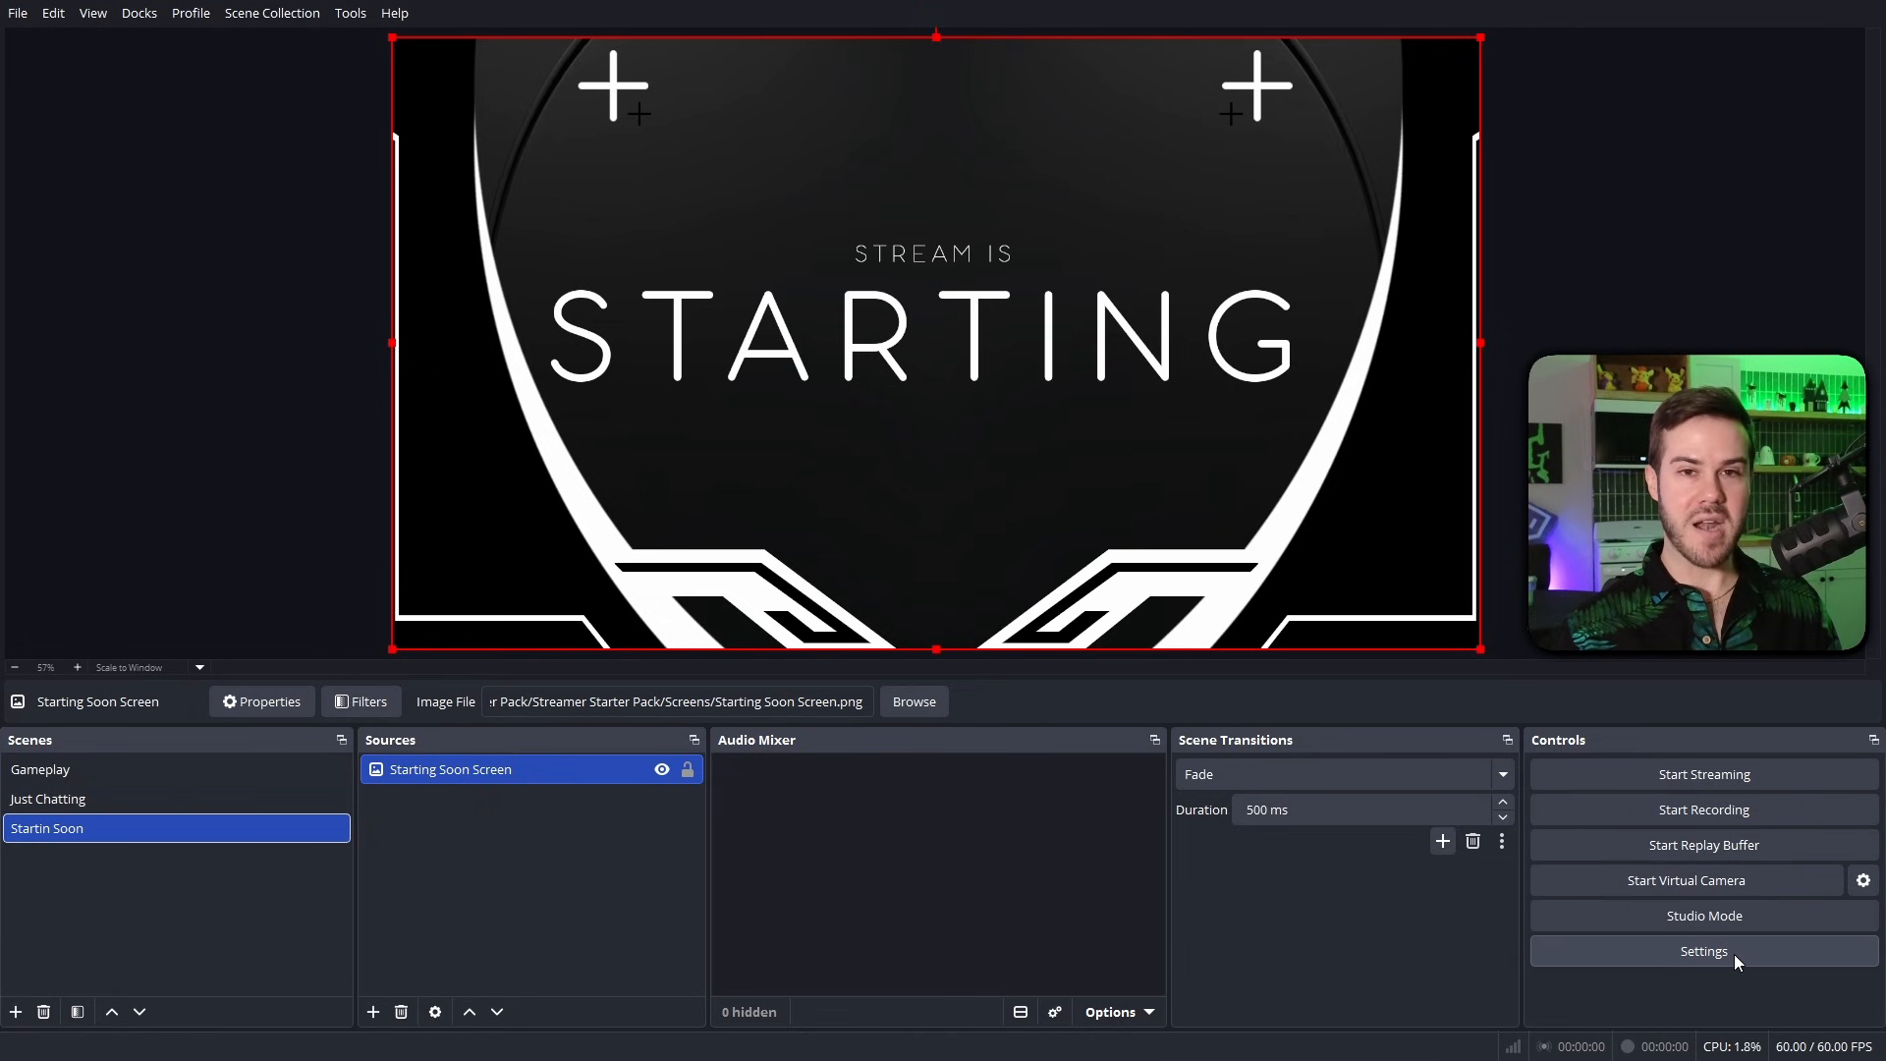
Set the global Desktop Audio device to Disabled in the audio settings.
left_click(1659, 954)
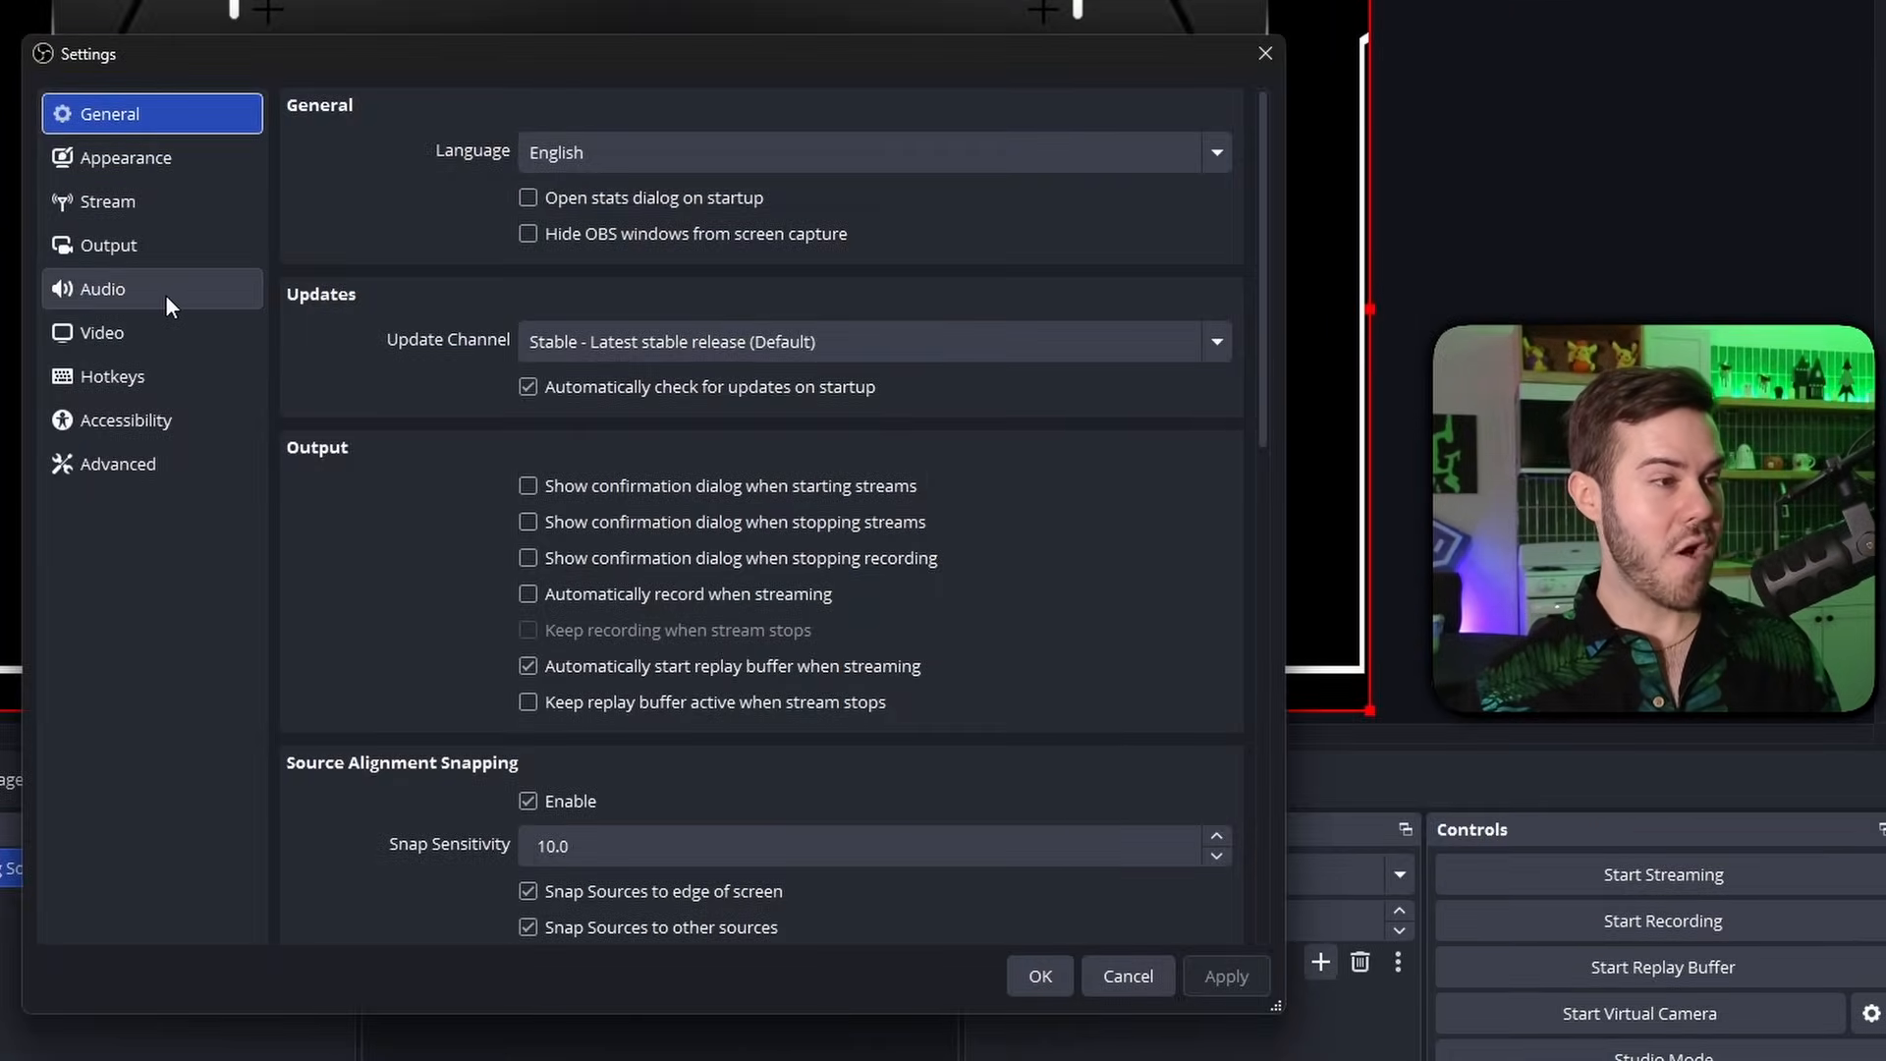
left_click(169, 291)
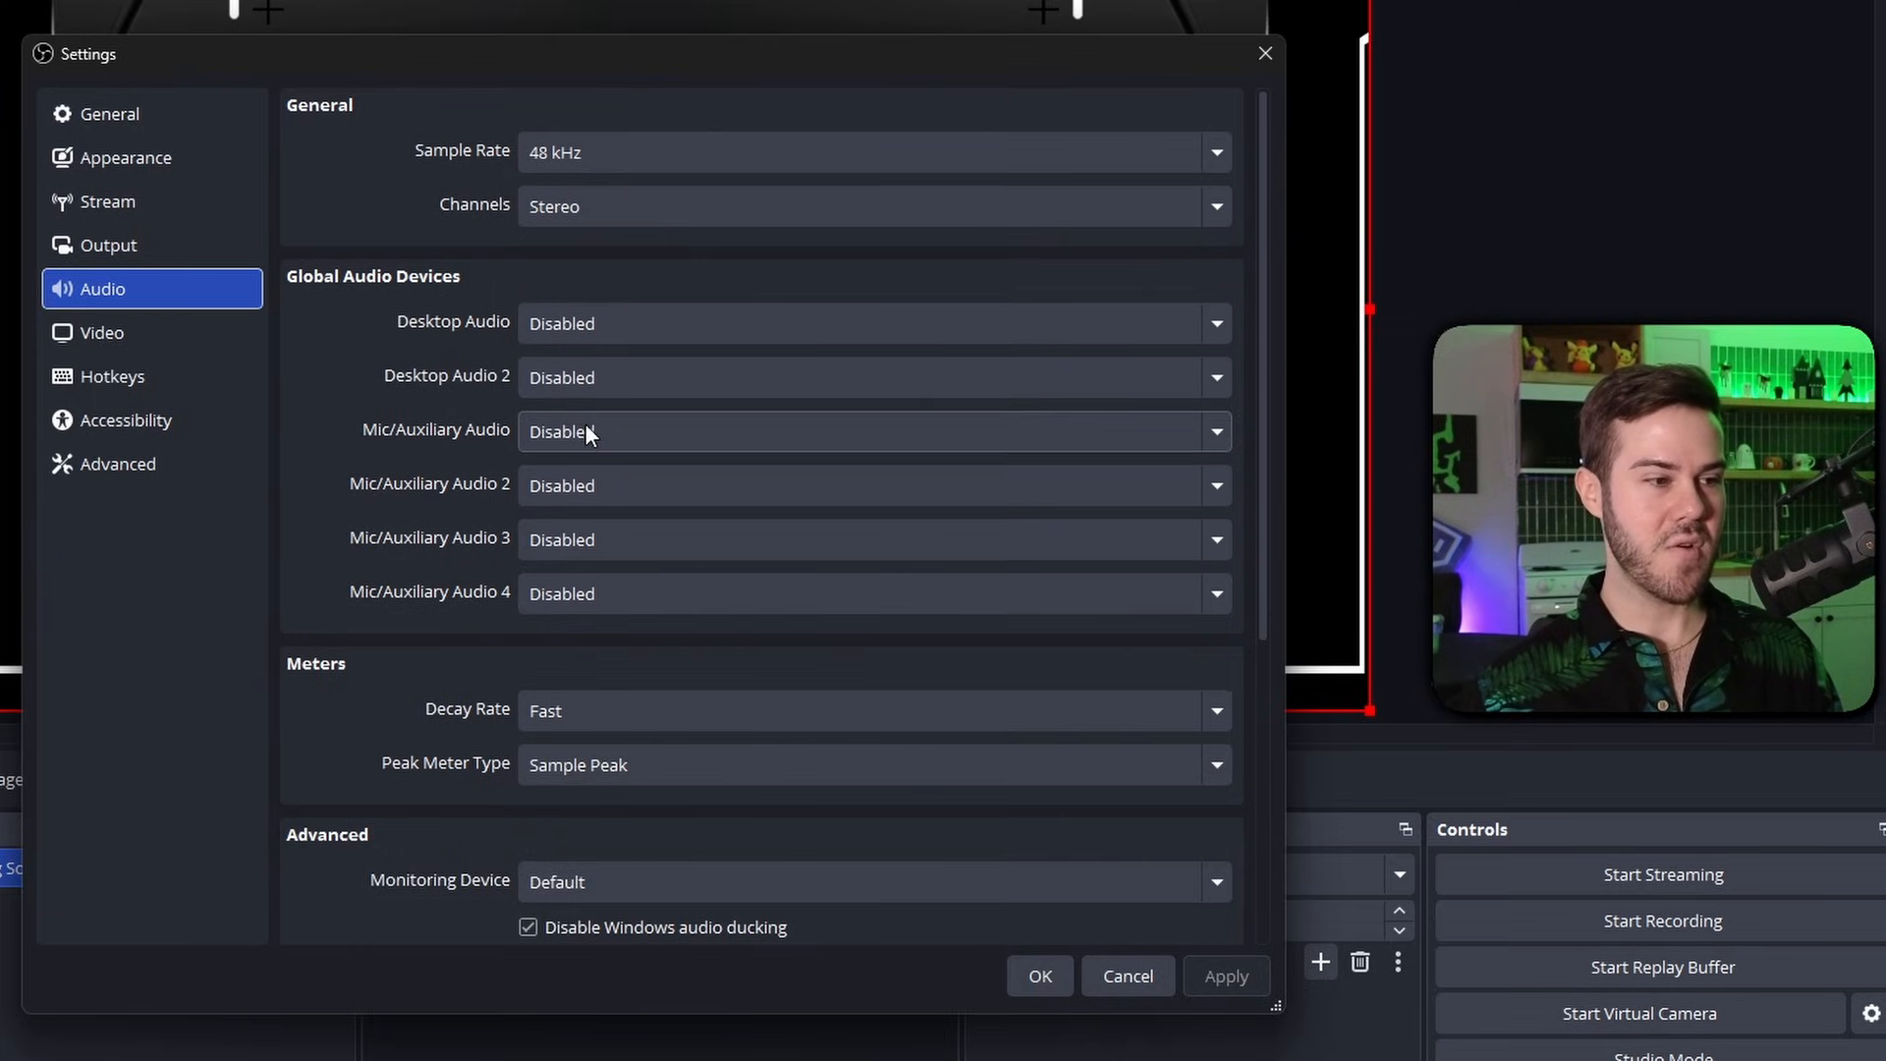
left_click(586, 324)
left_click(603, 369)
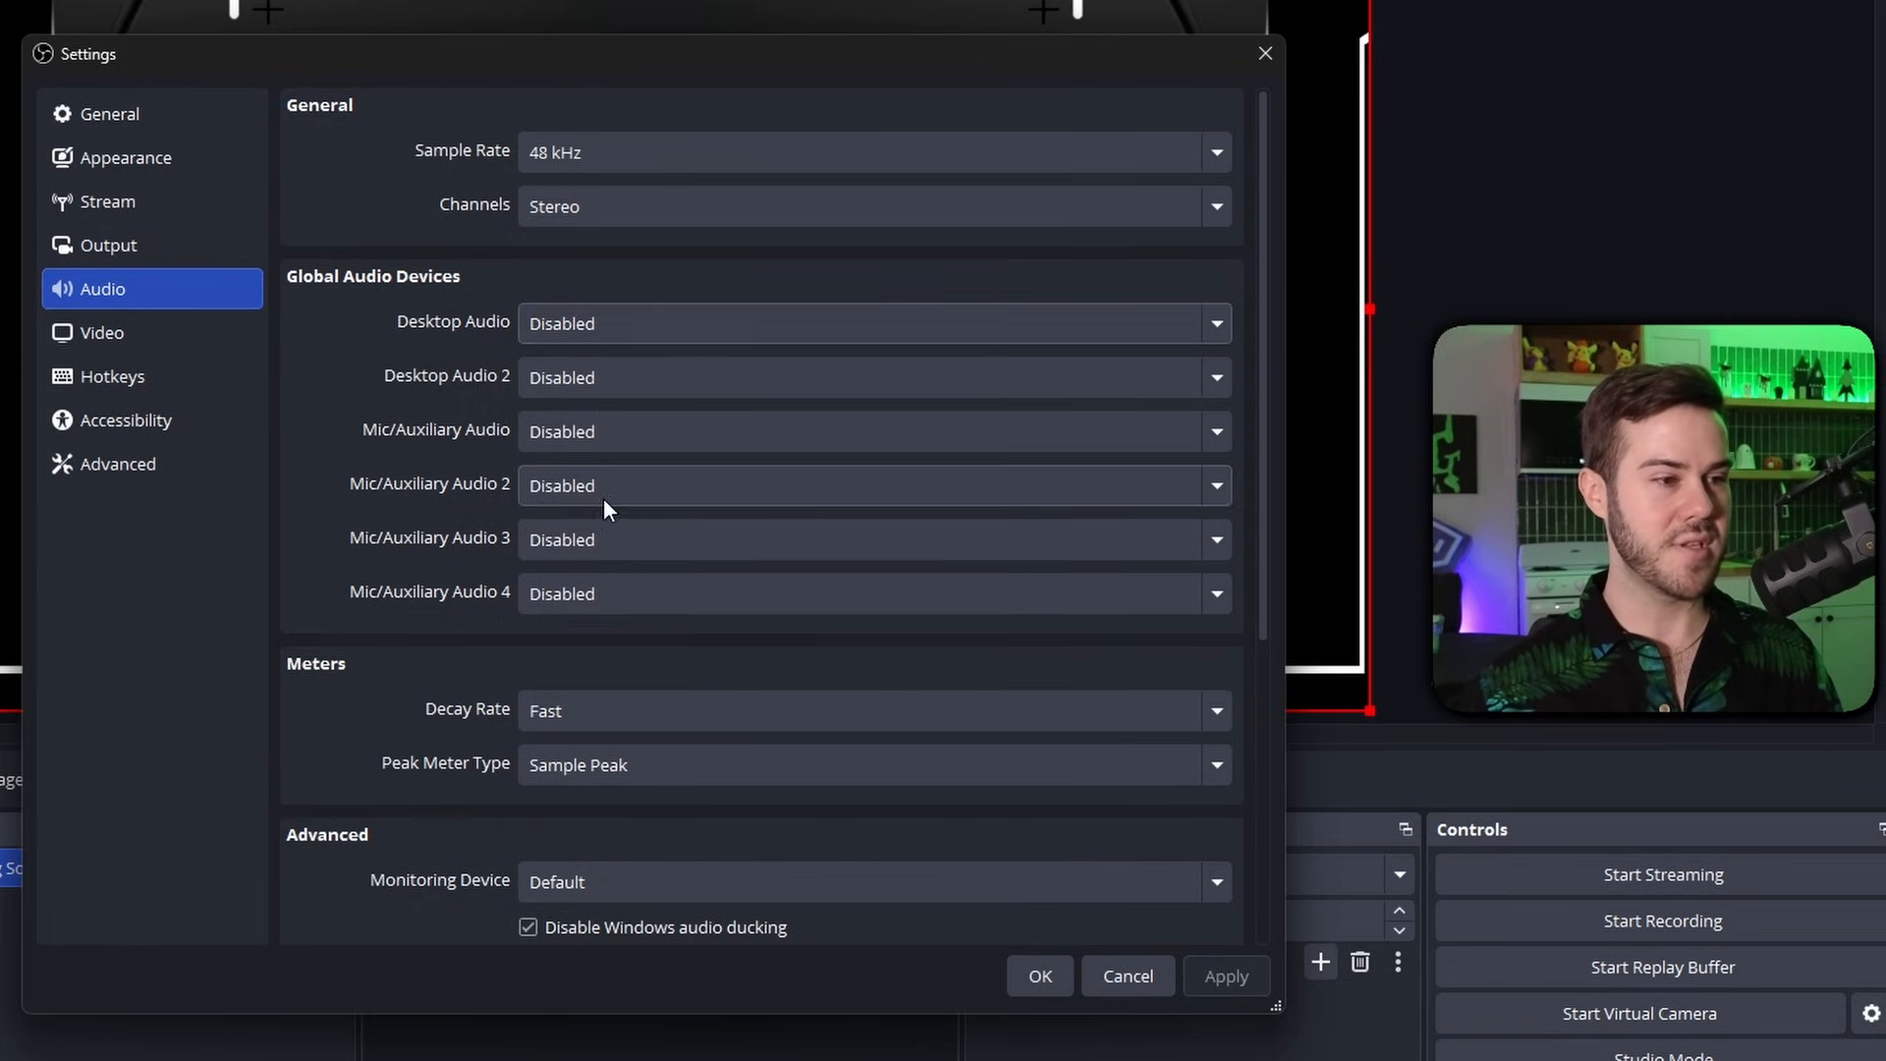
left_click(1049, 978)
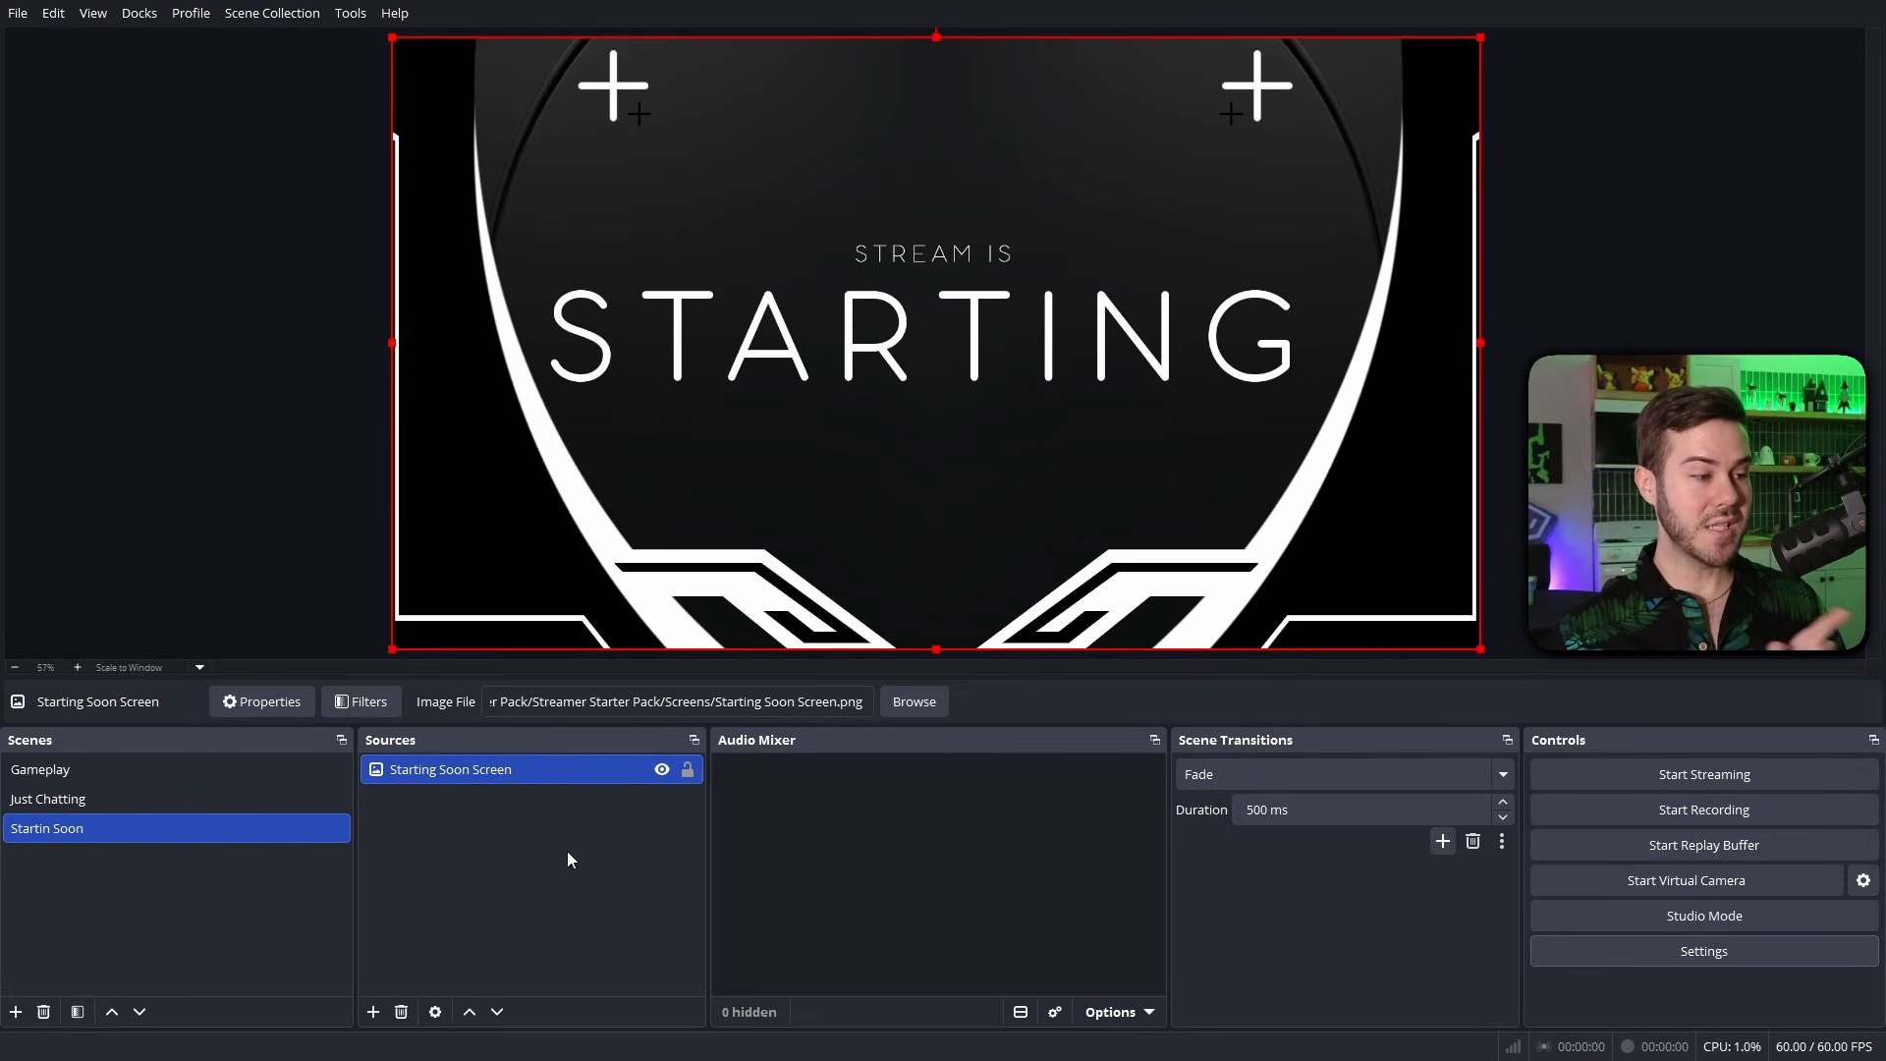
Add a new Audio Input Capture source named "Microphone" using the Desktop Microphone (RØDE PodMic USB) device.
left_click(377, 1011)
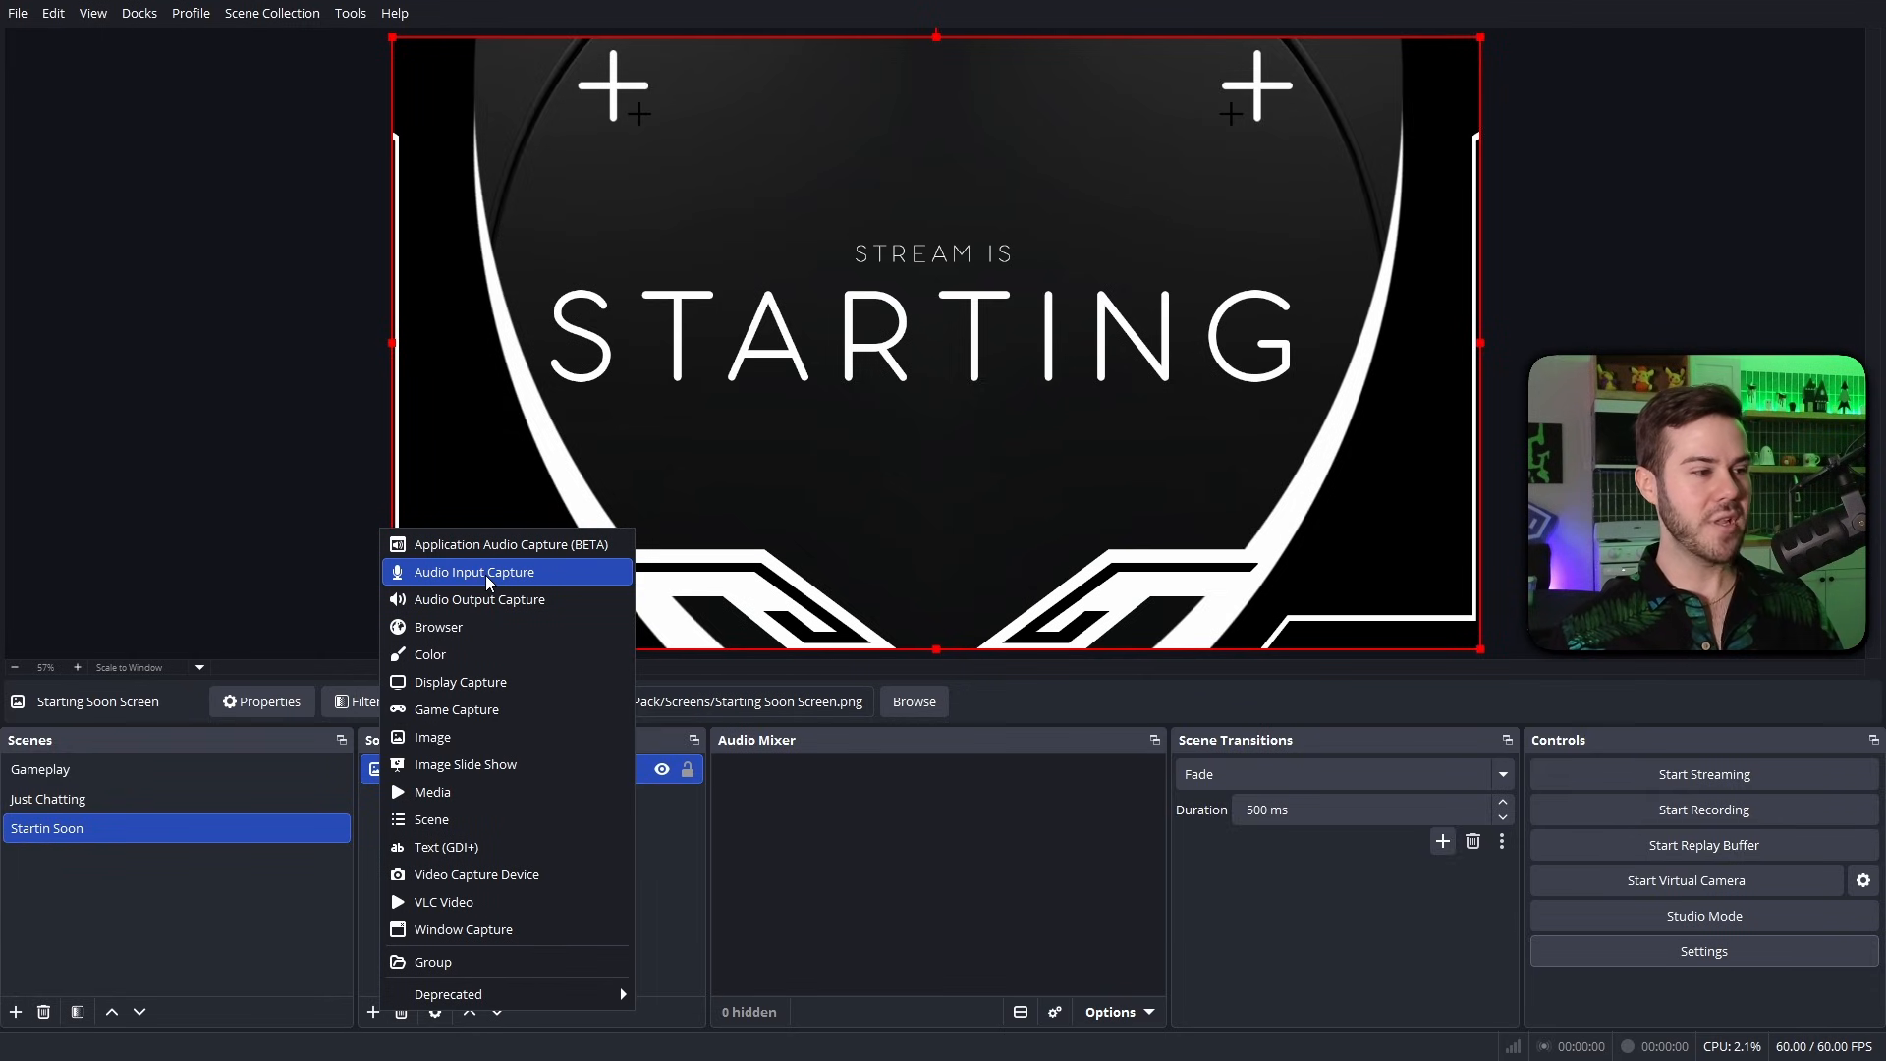
left_click(491, 328)
type("Microphone")
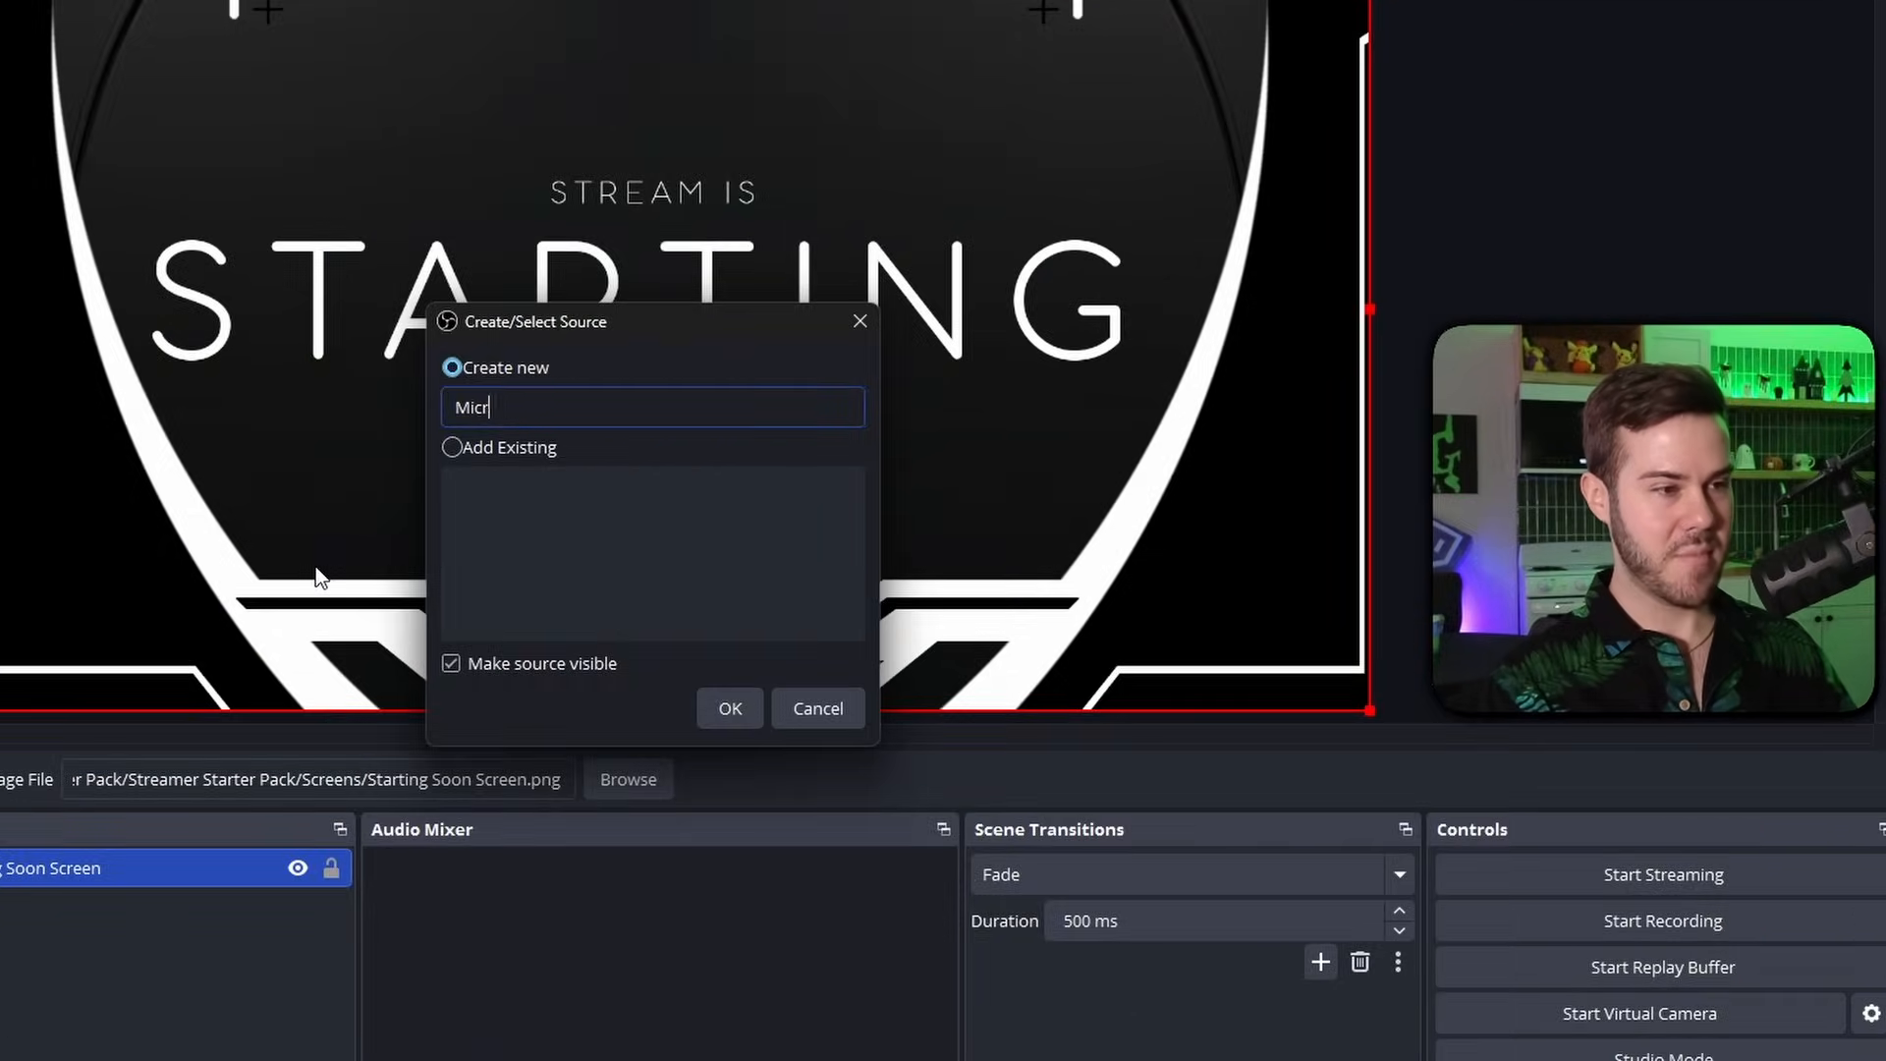
left_click(731, 709)
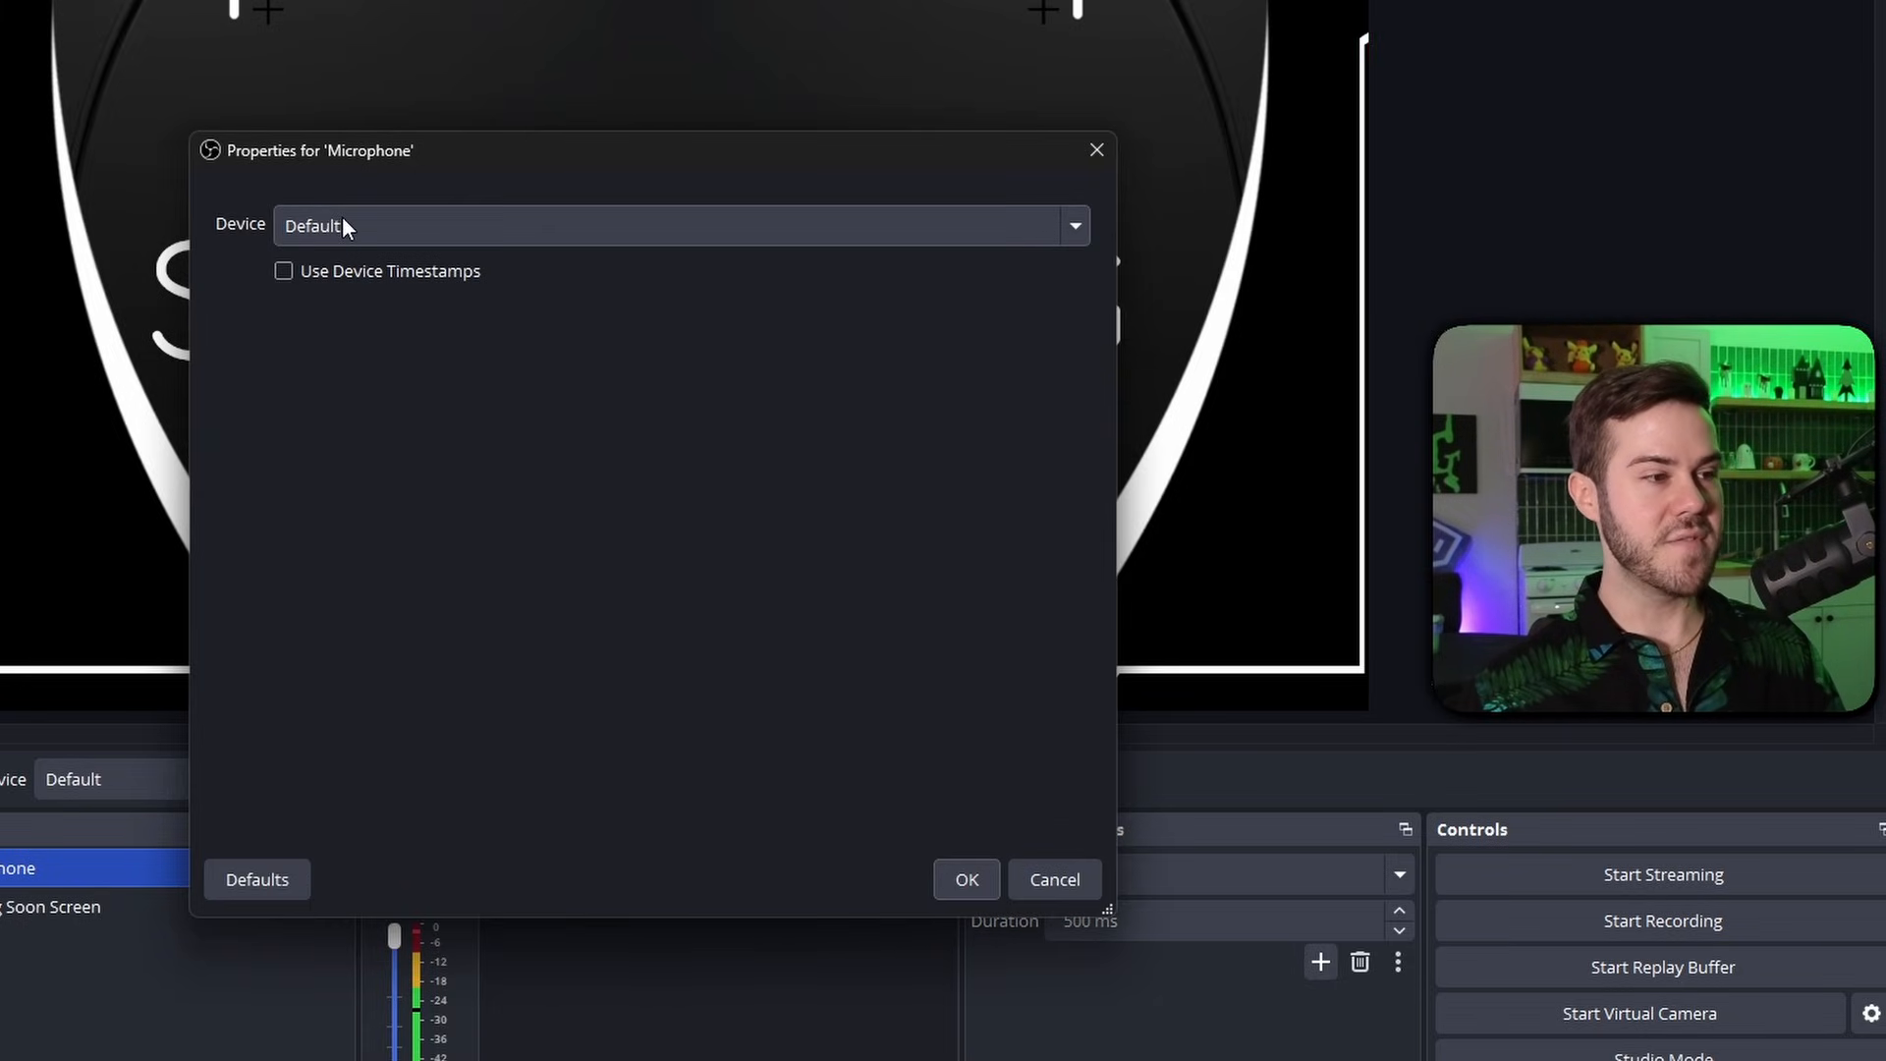
left_click(394, 226)
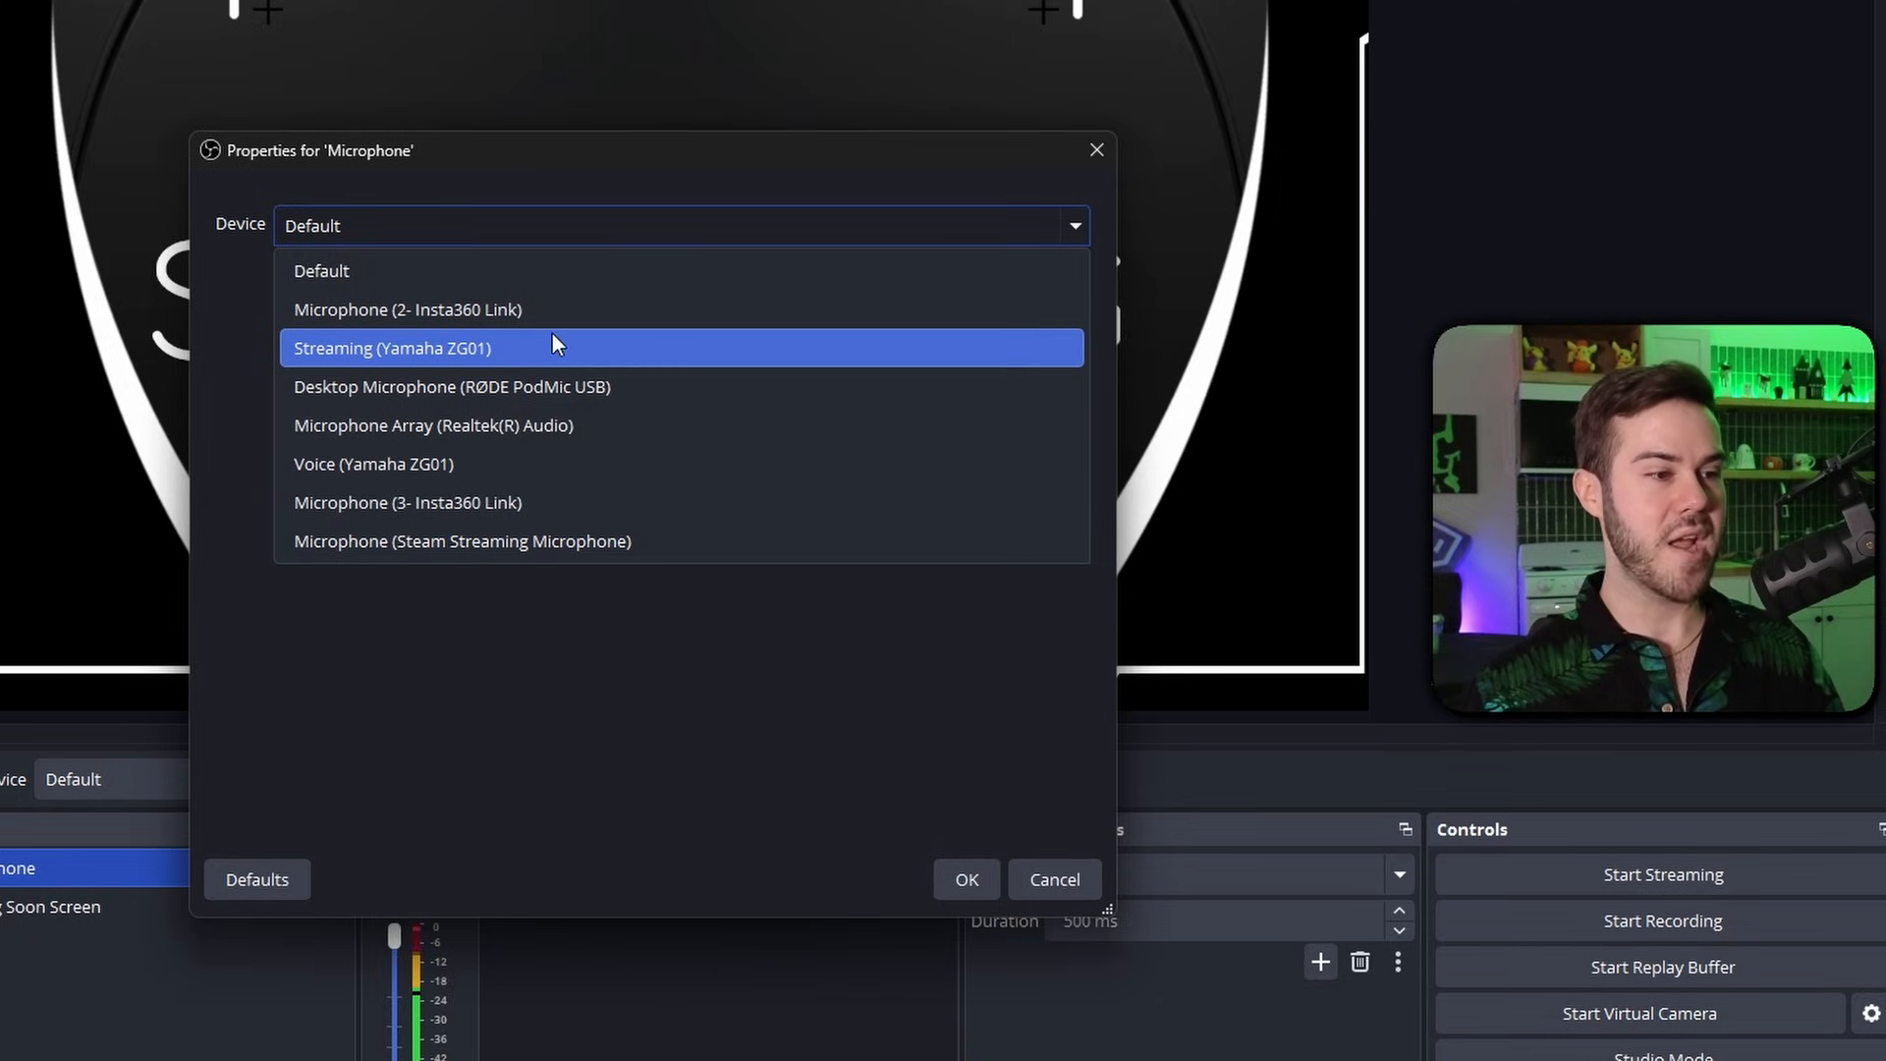
left_click(567, 389)
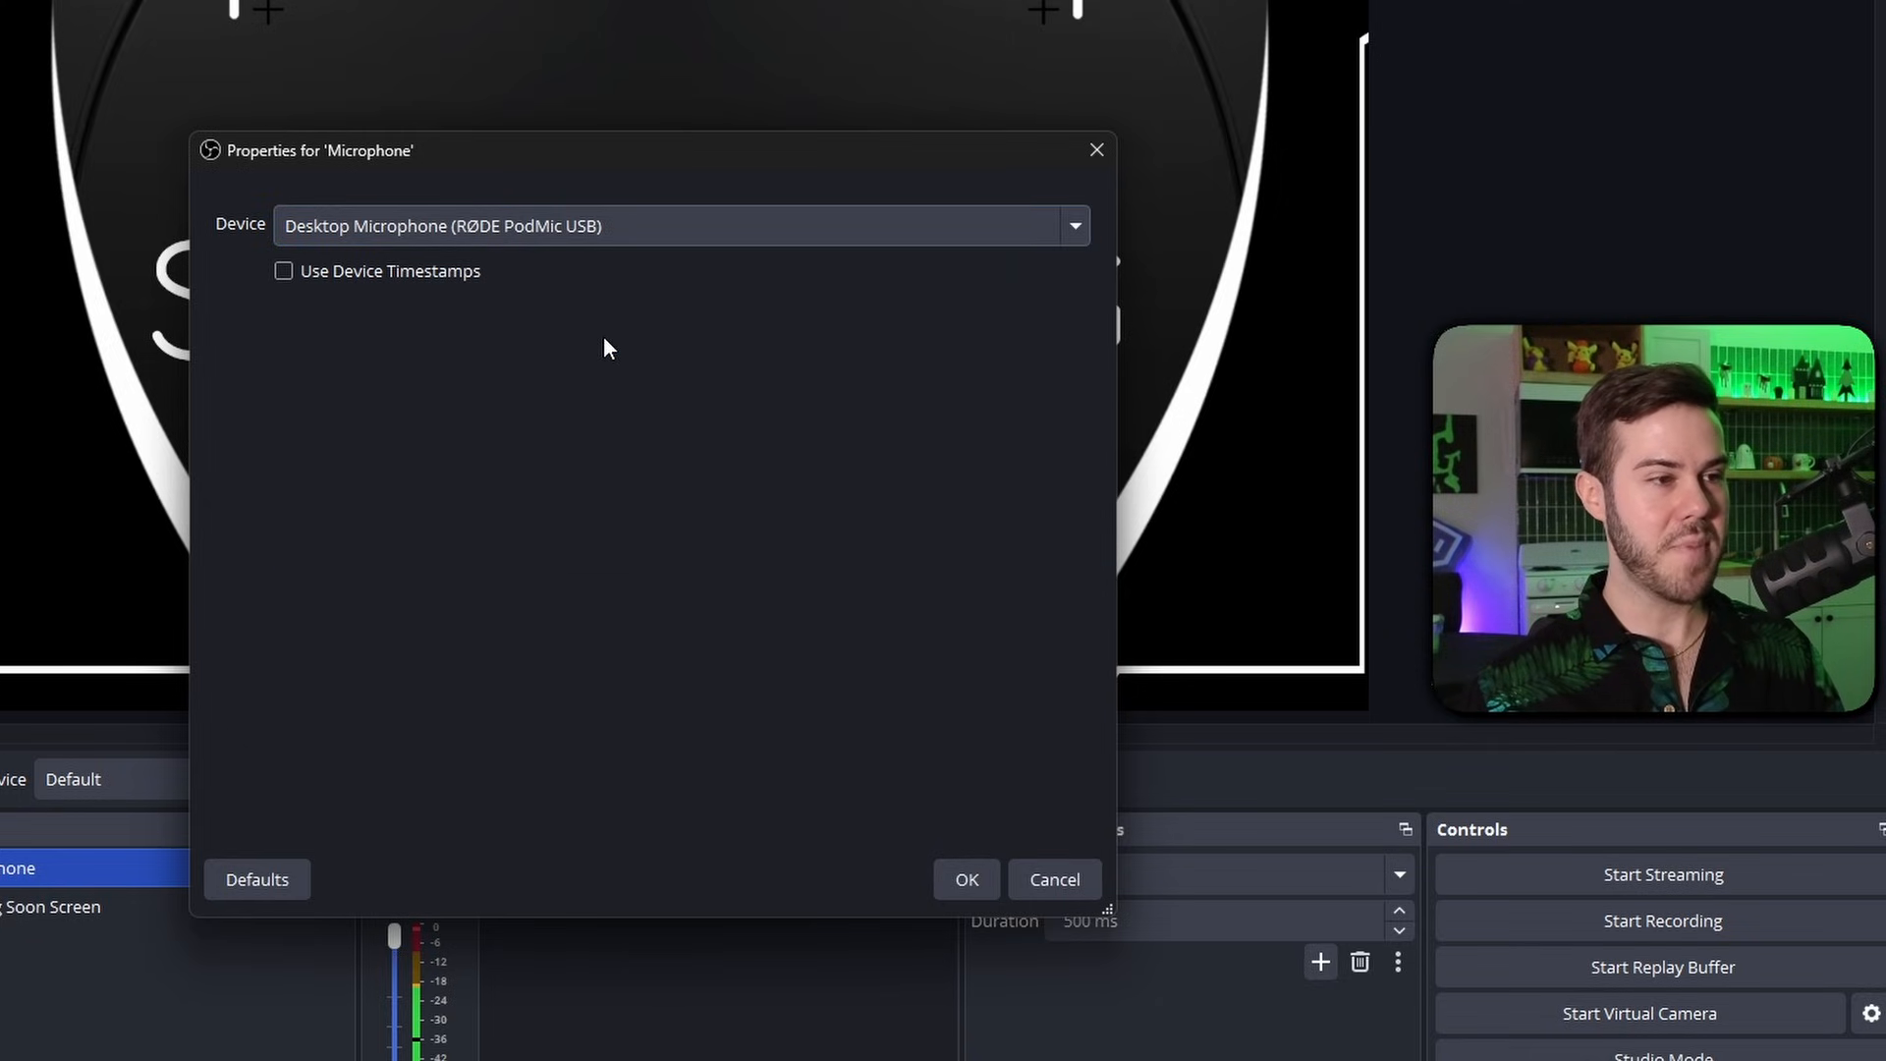
left_click(971, 879)
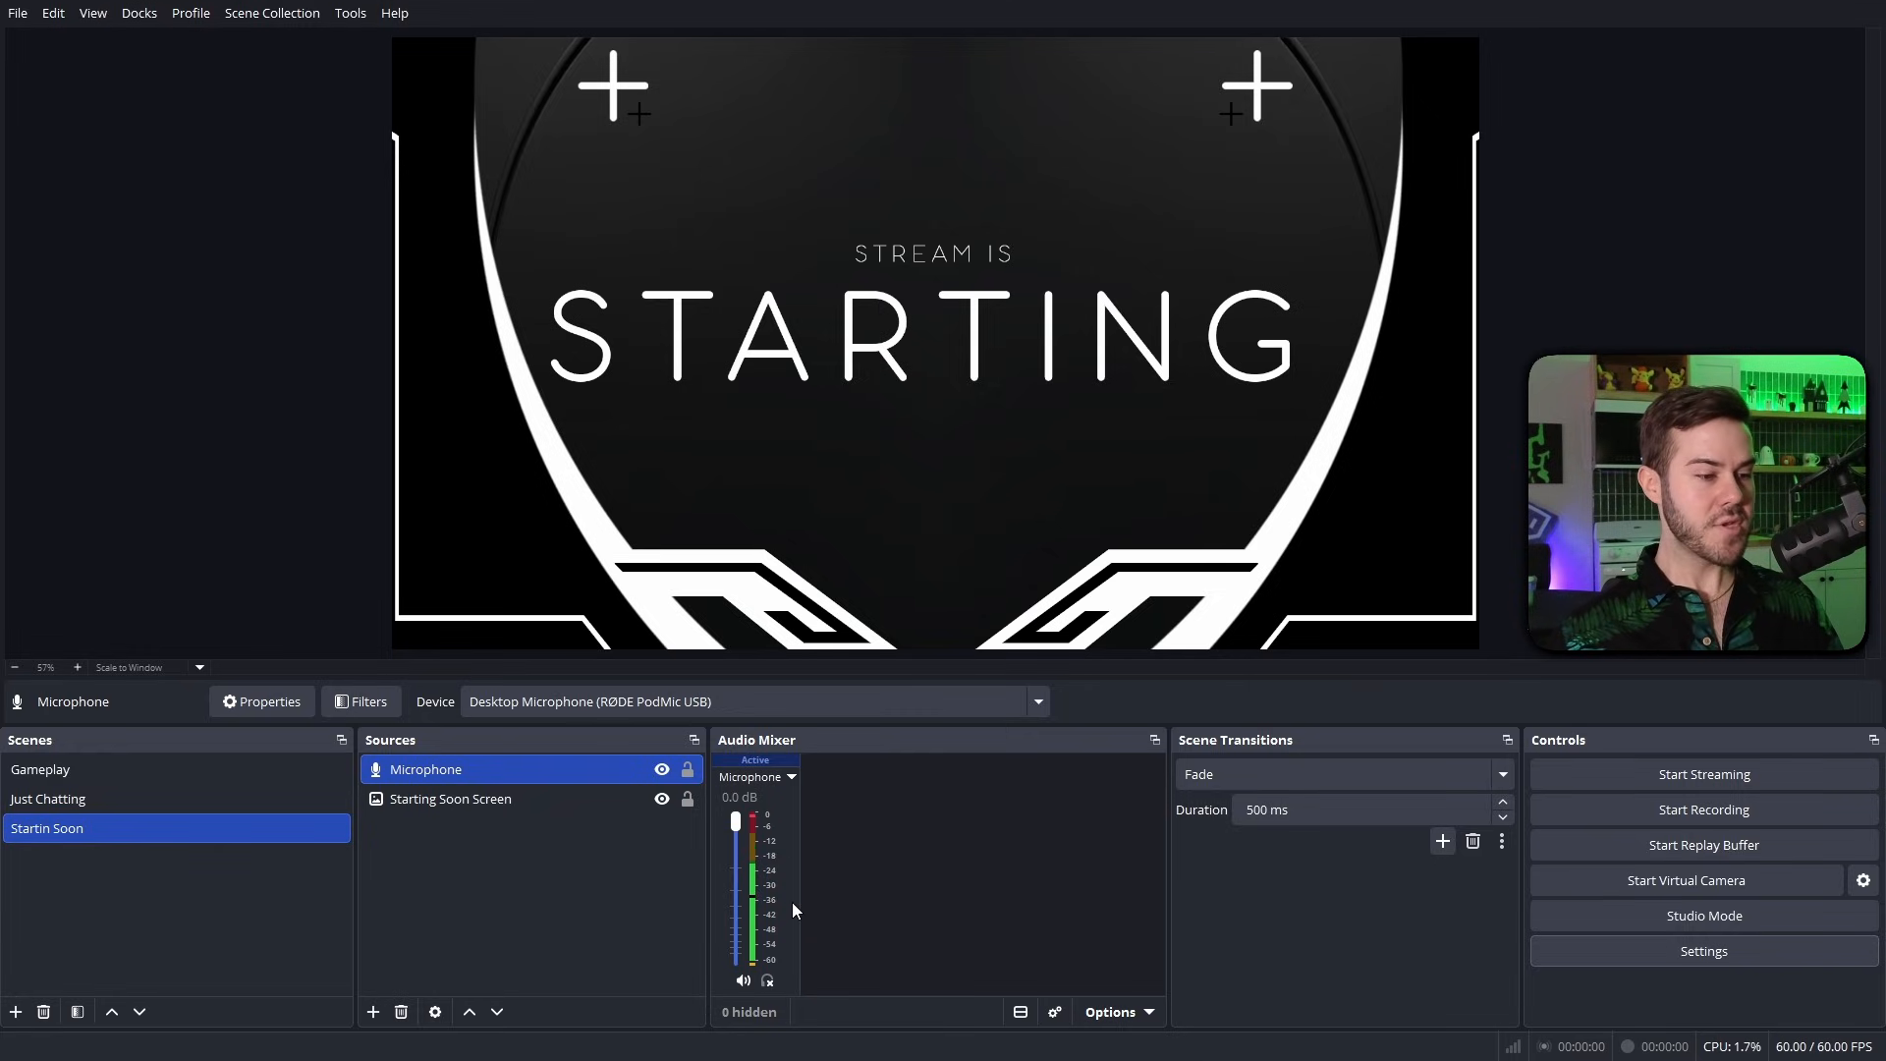
Mute the Microphone source in the audio mixer and unmute it again.
left_click(743, 982)
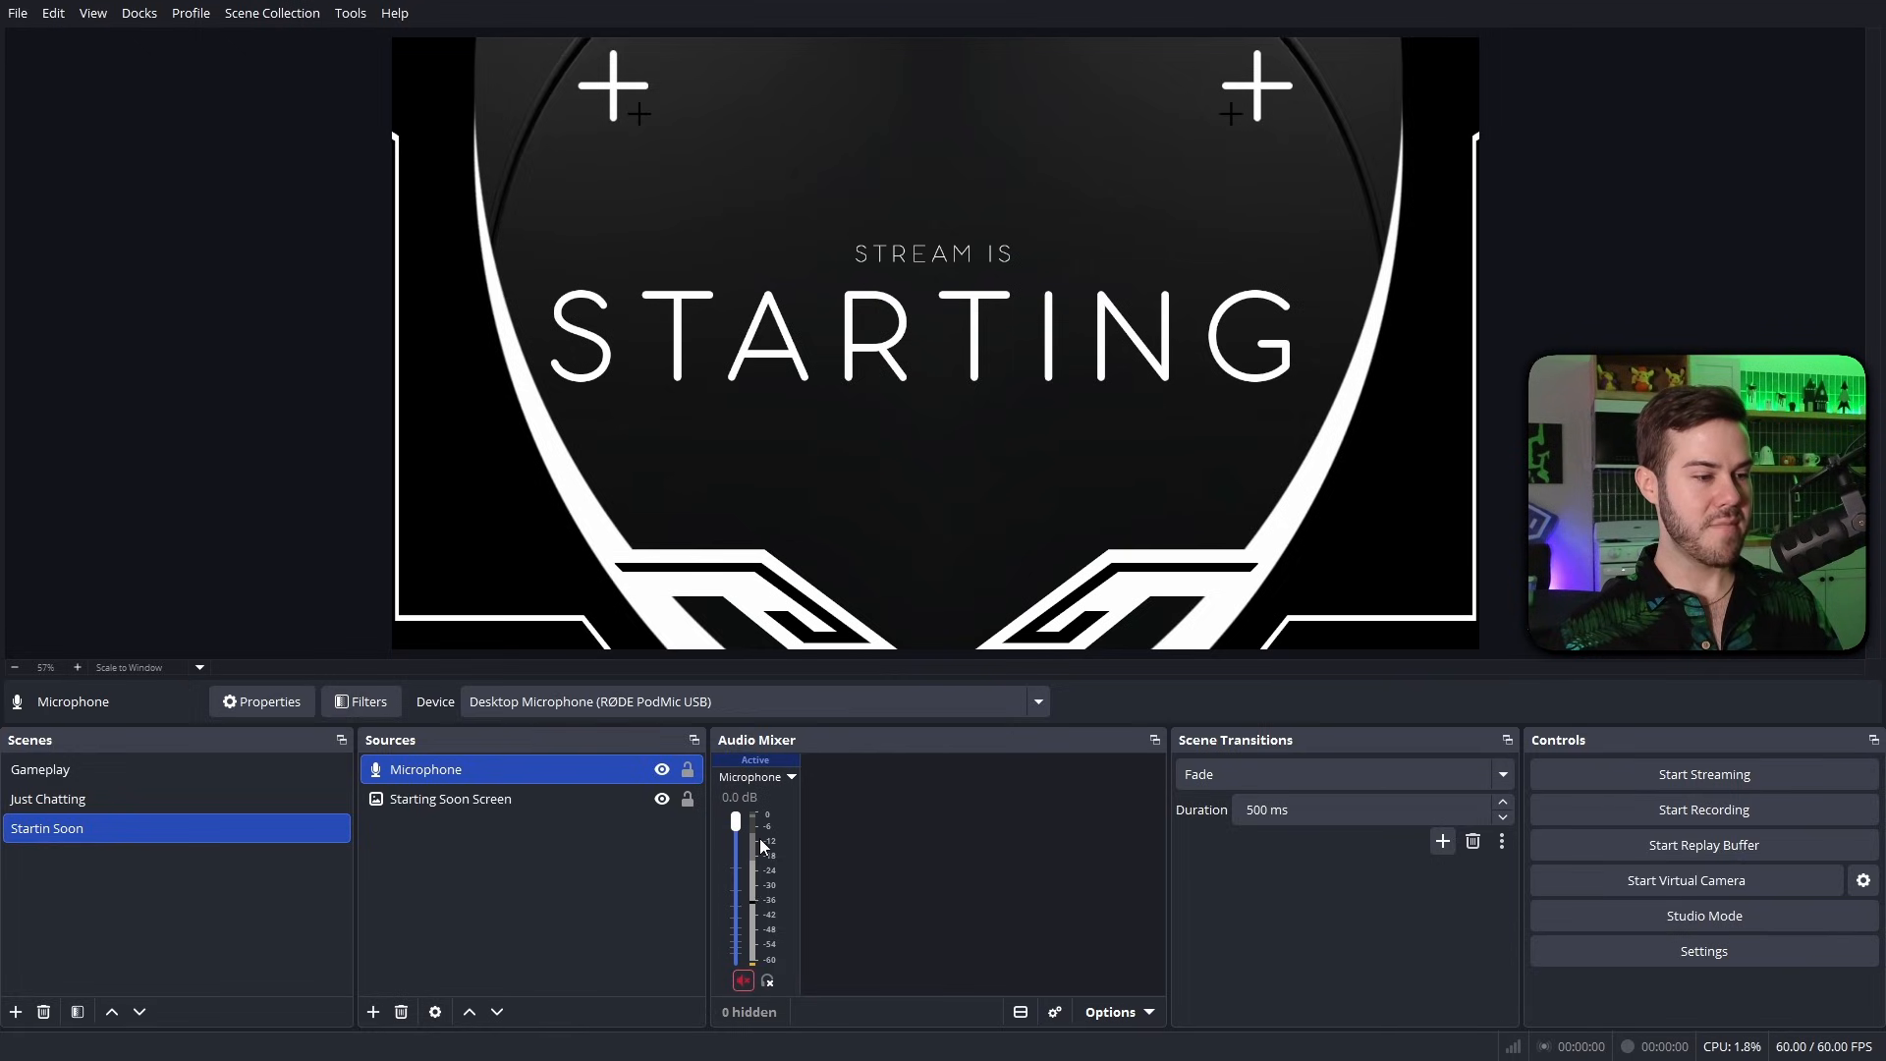
left_click(741, 981)
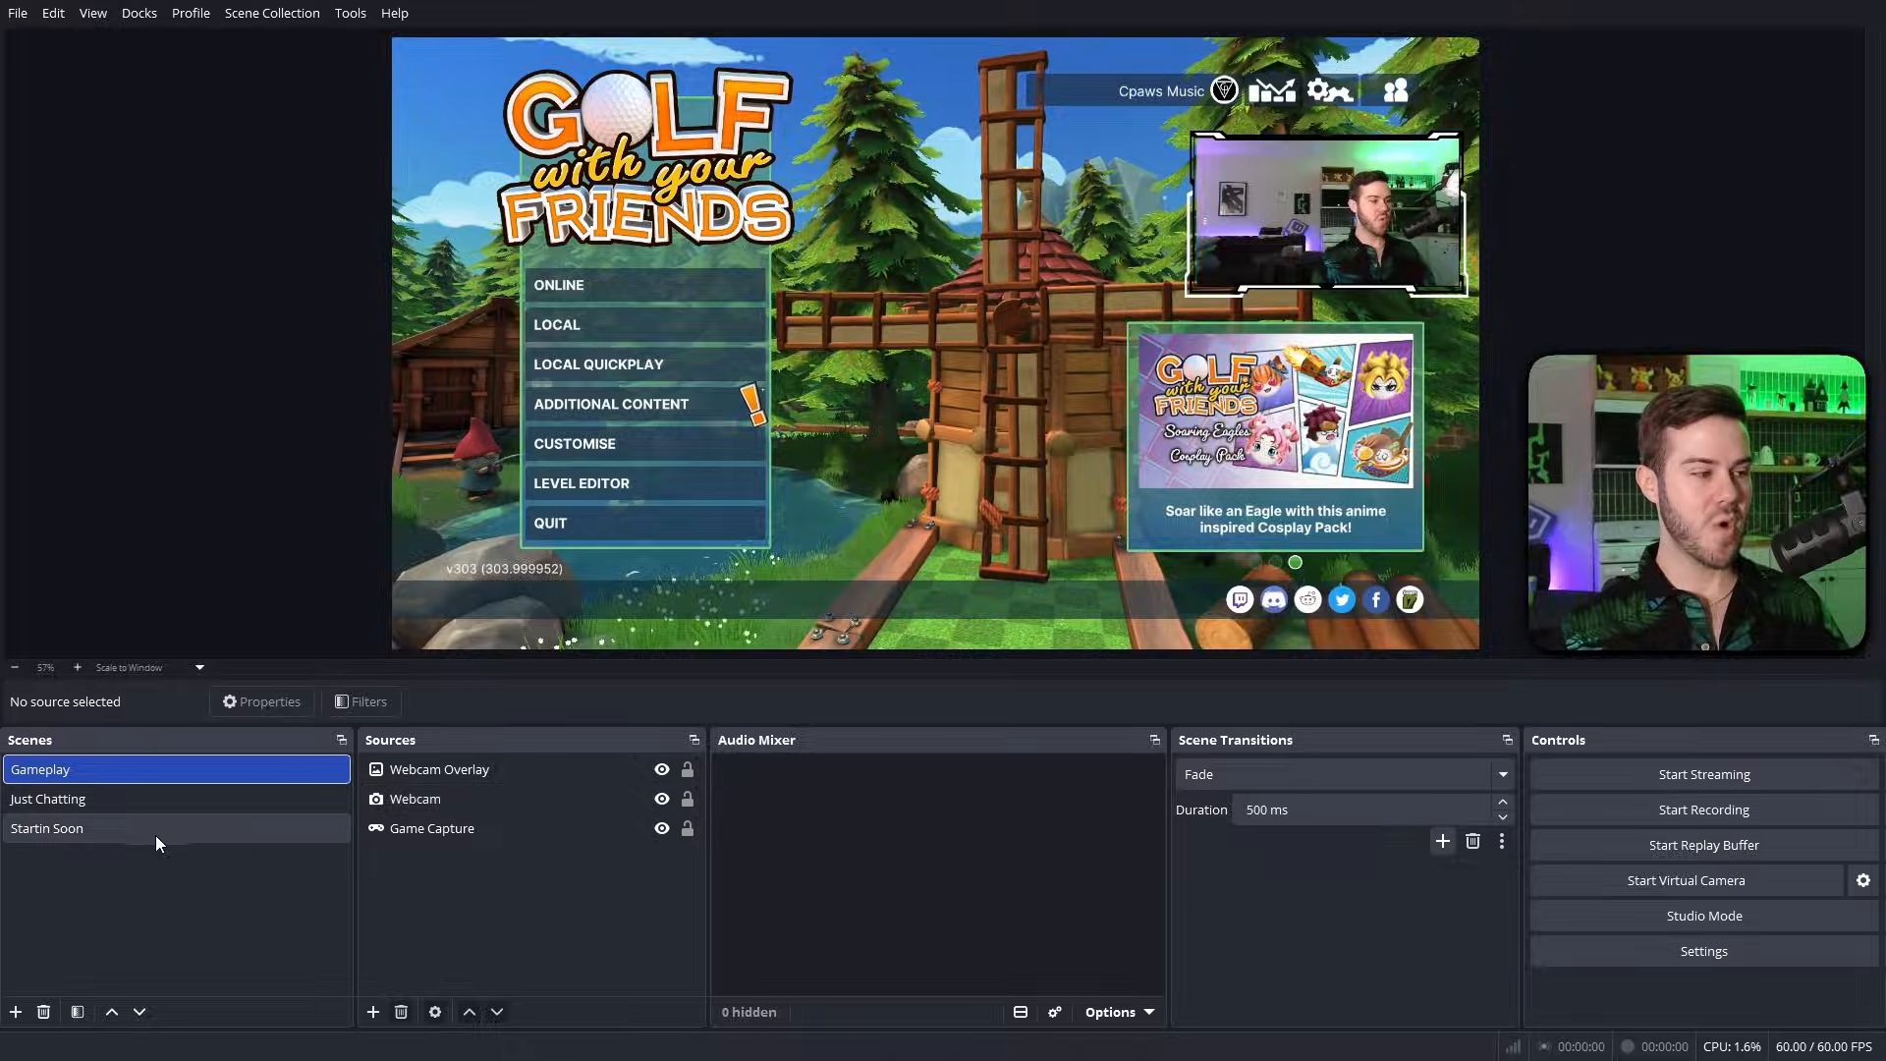
Copy the Microphone source from the Startin Soon scene and paste it as a reference into the Gameplay scene.
left_click(114, 839)
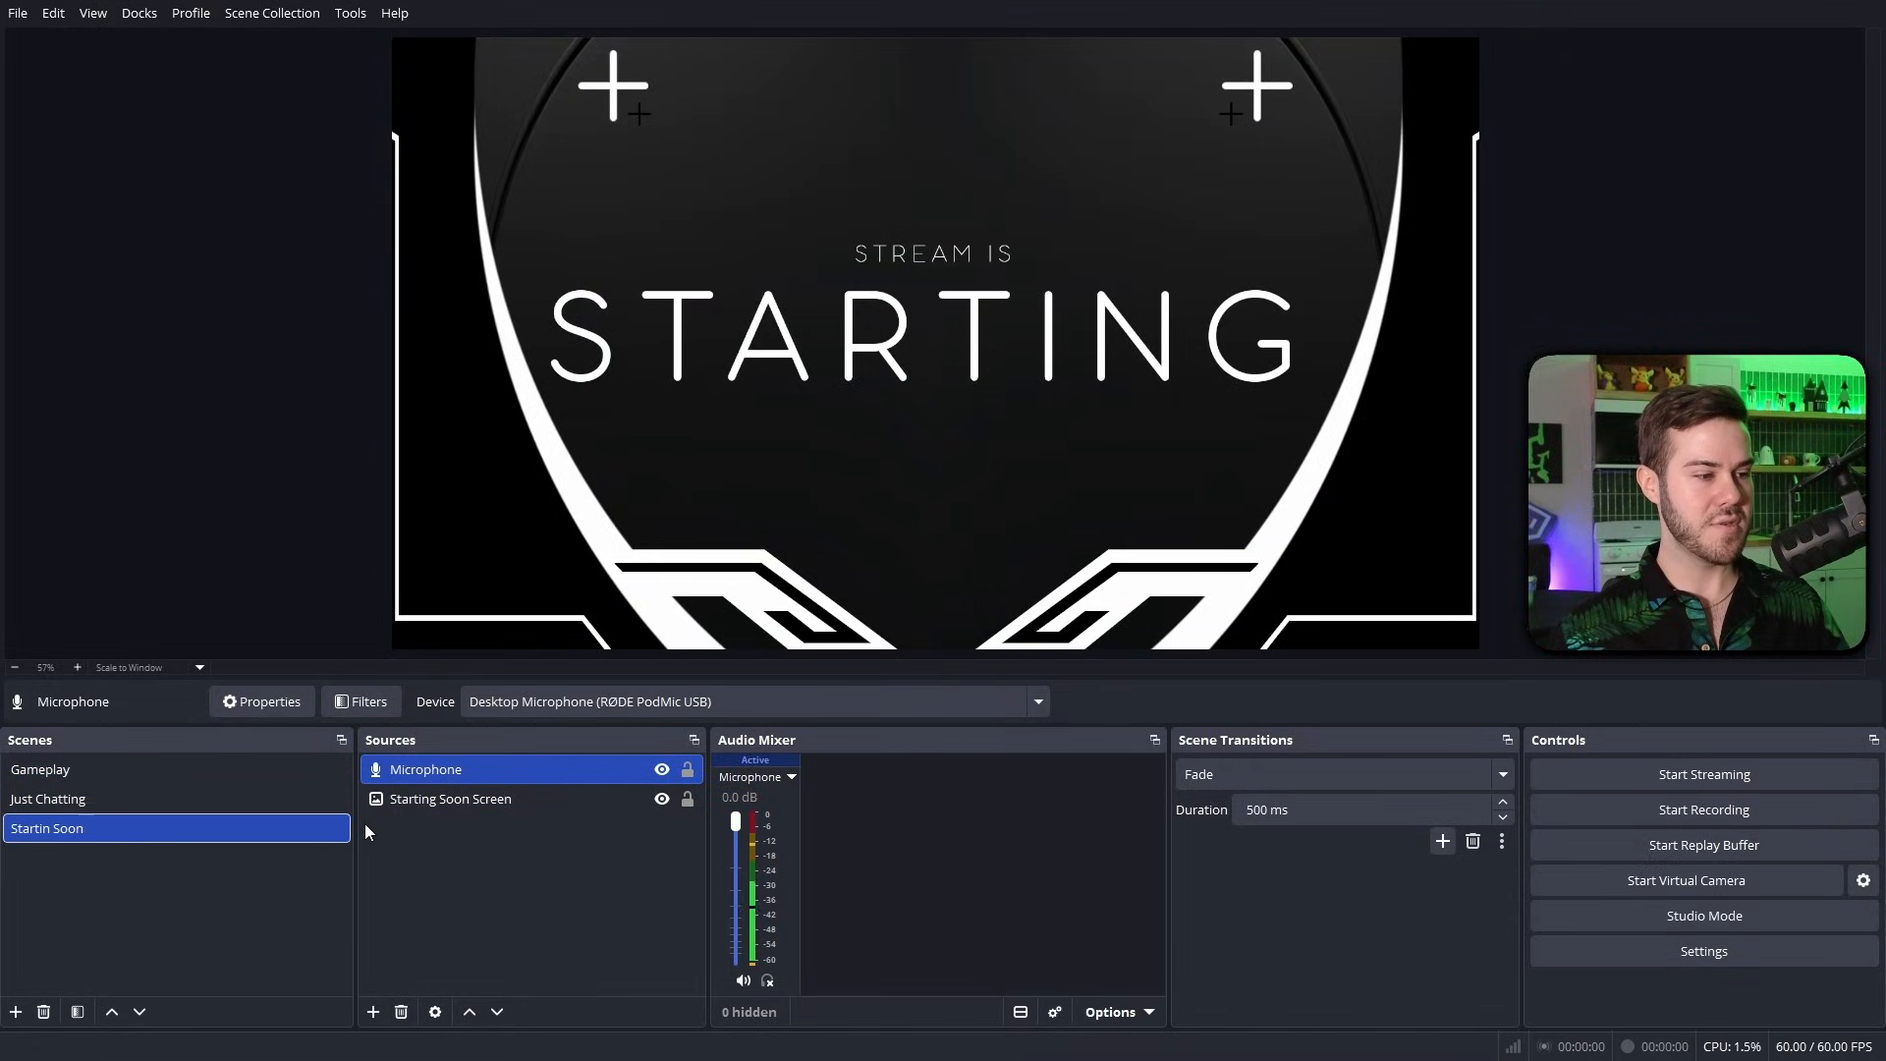
right_click(496, 774)
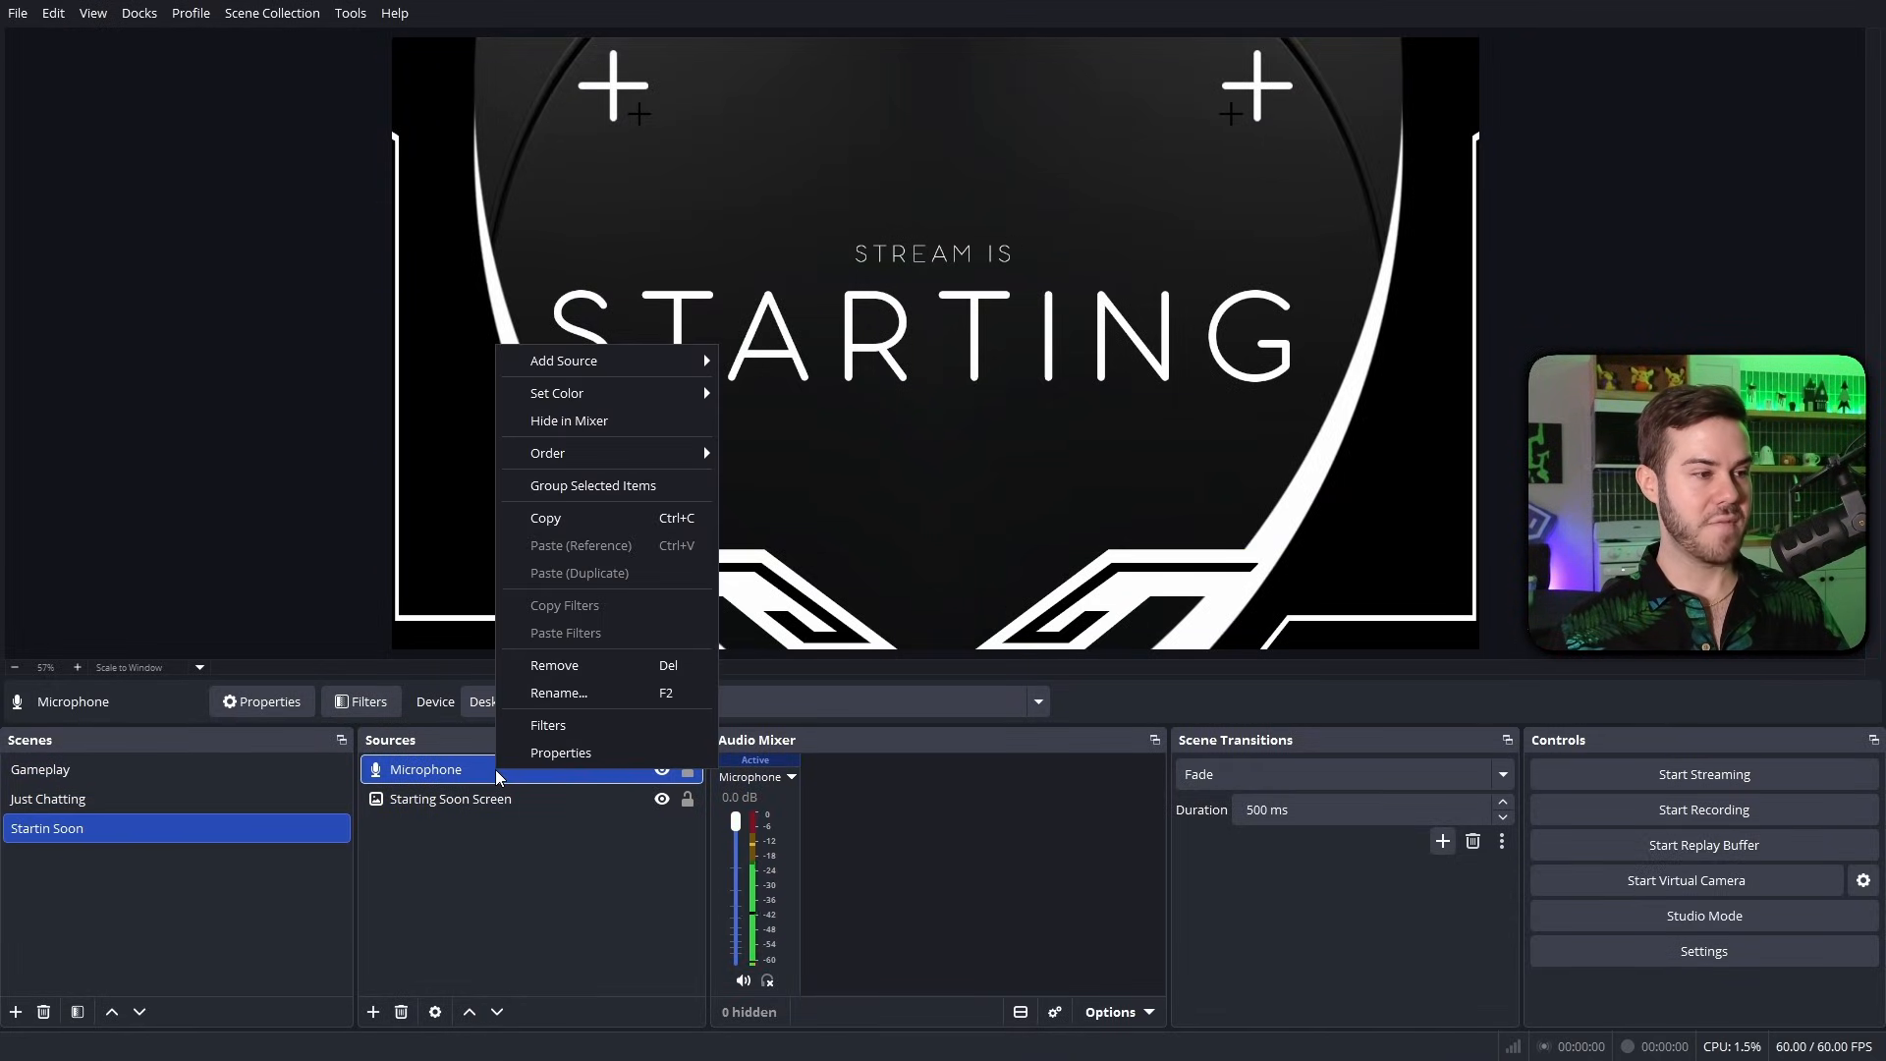
left_click(601, 526)
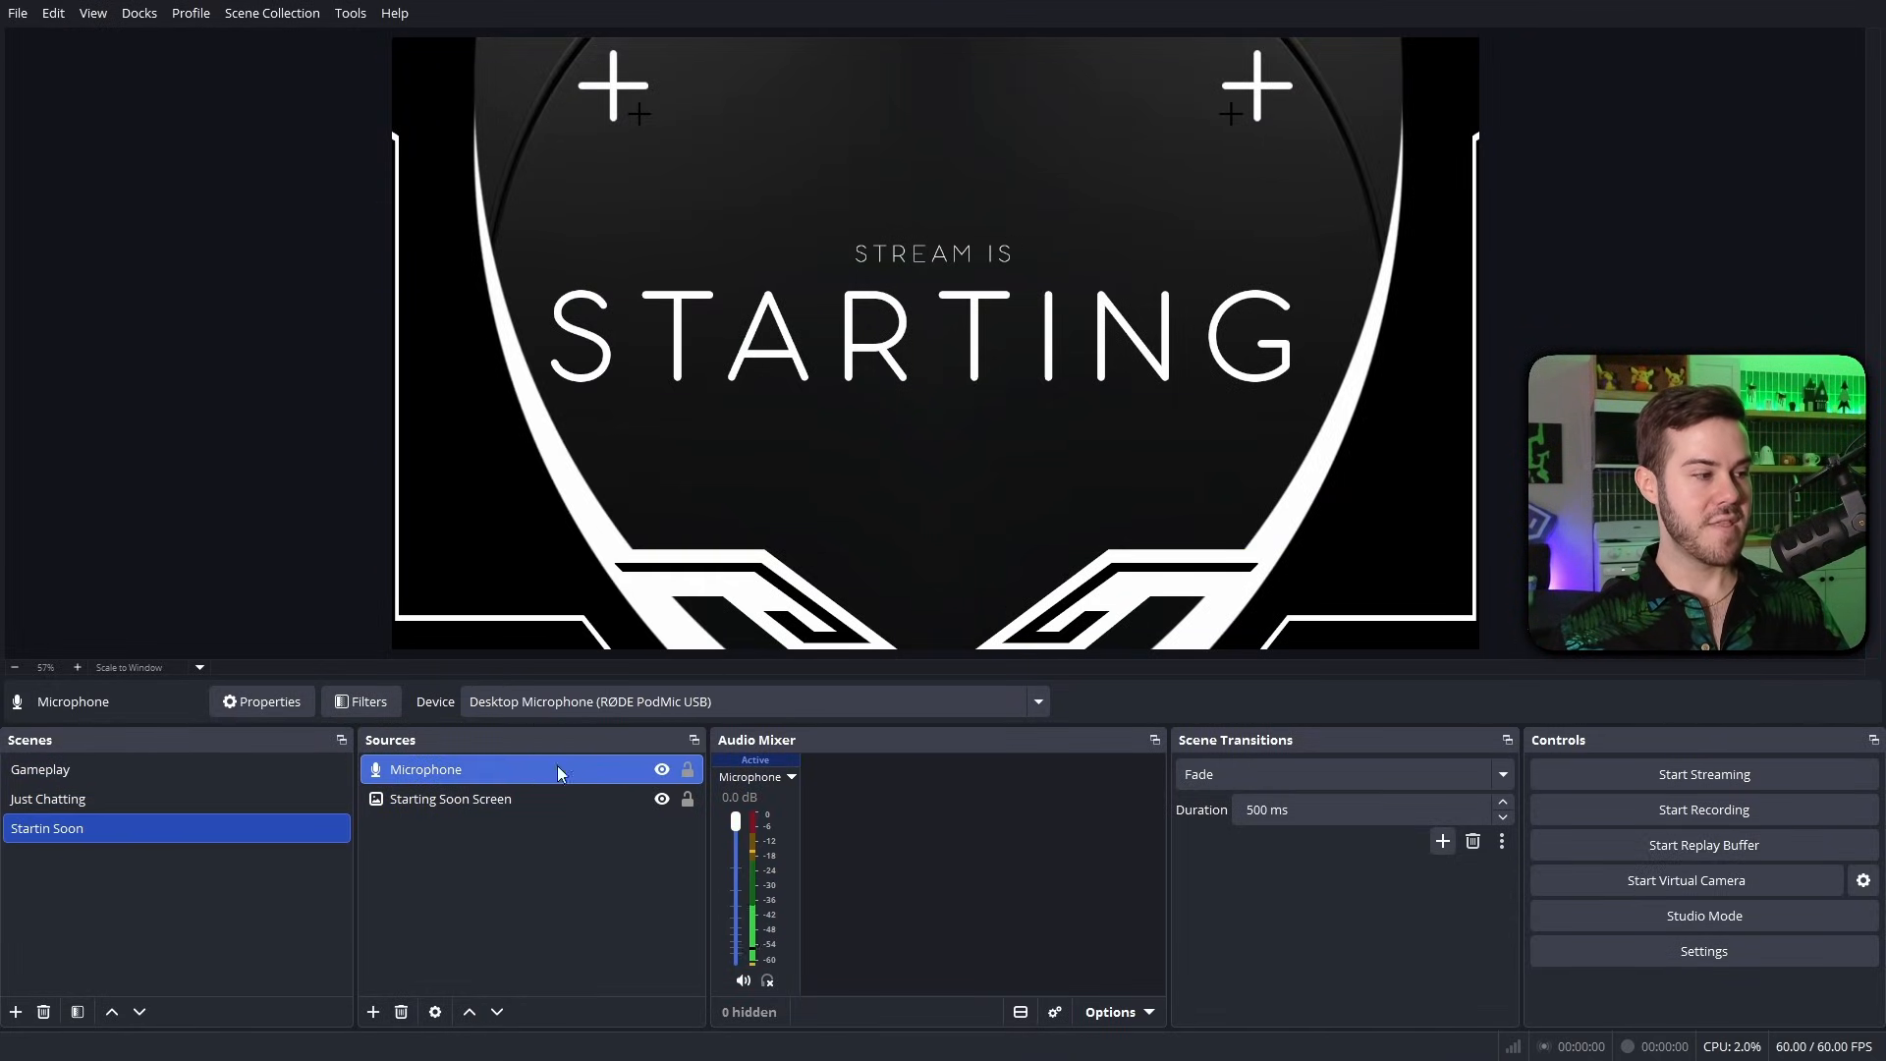
left_click(165, 770)
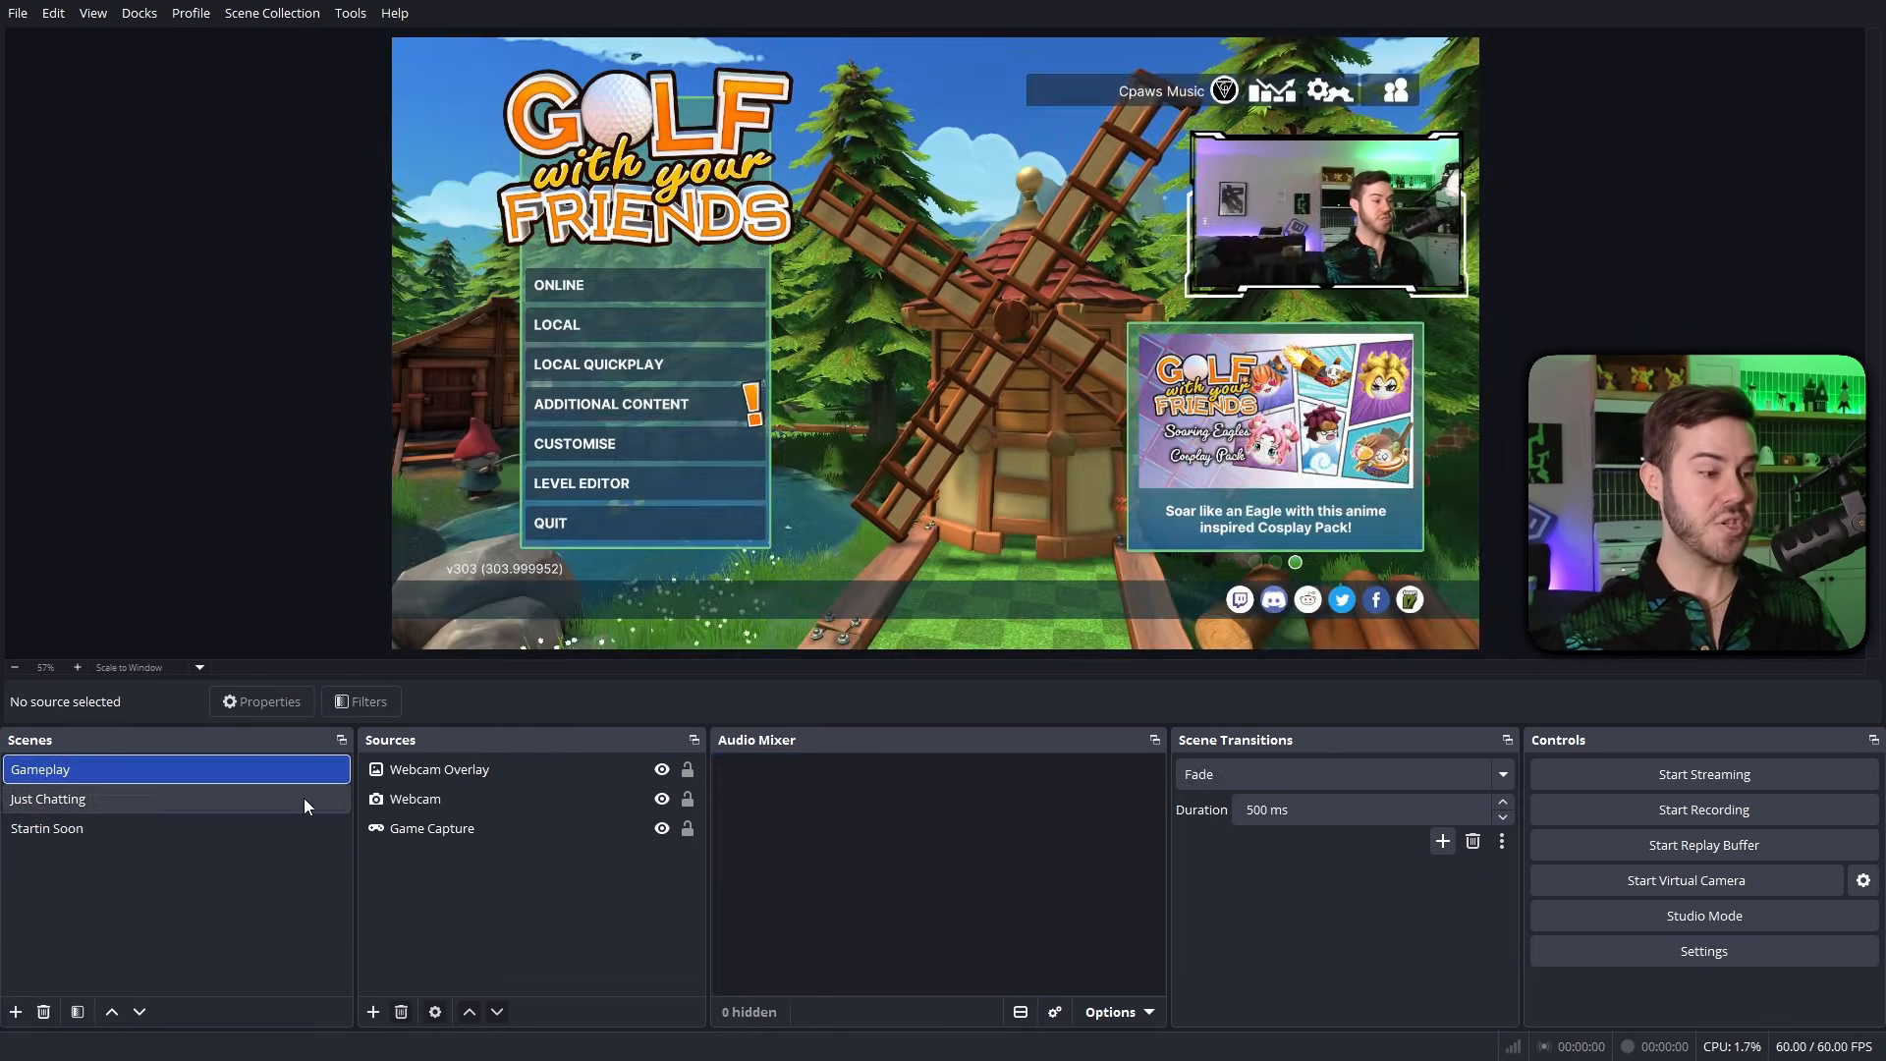
right_click(461, 884)
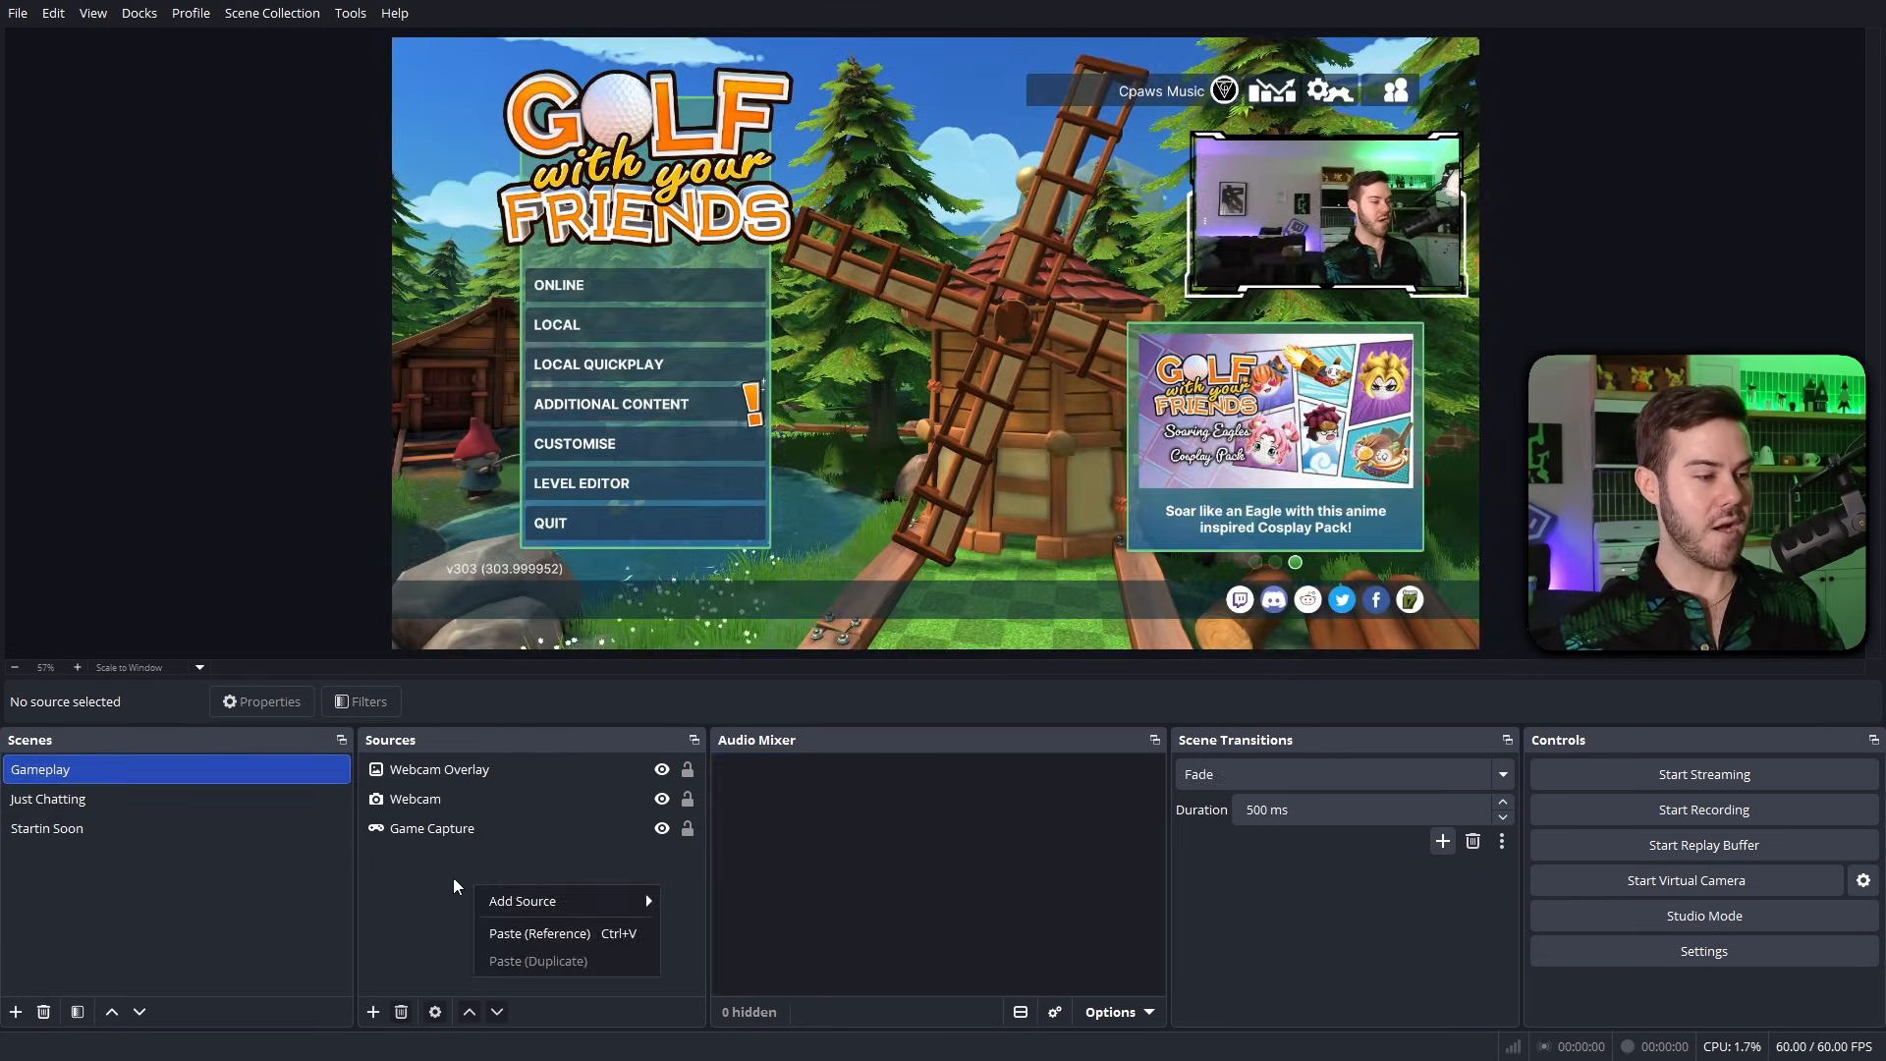
left_click(587, 934)
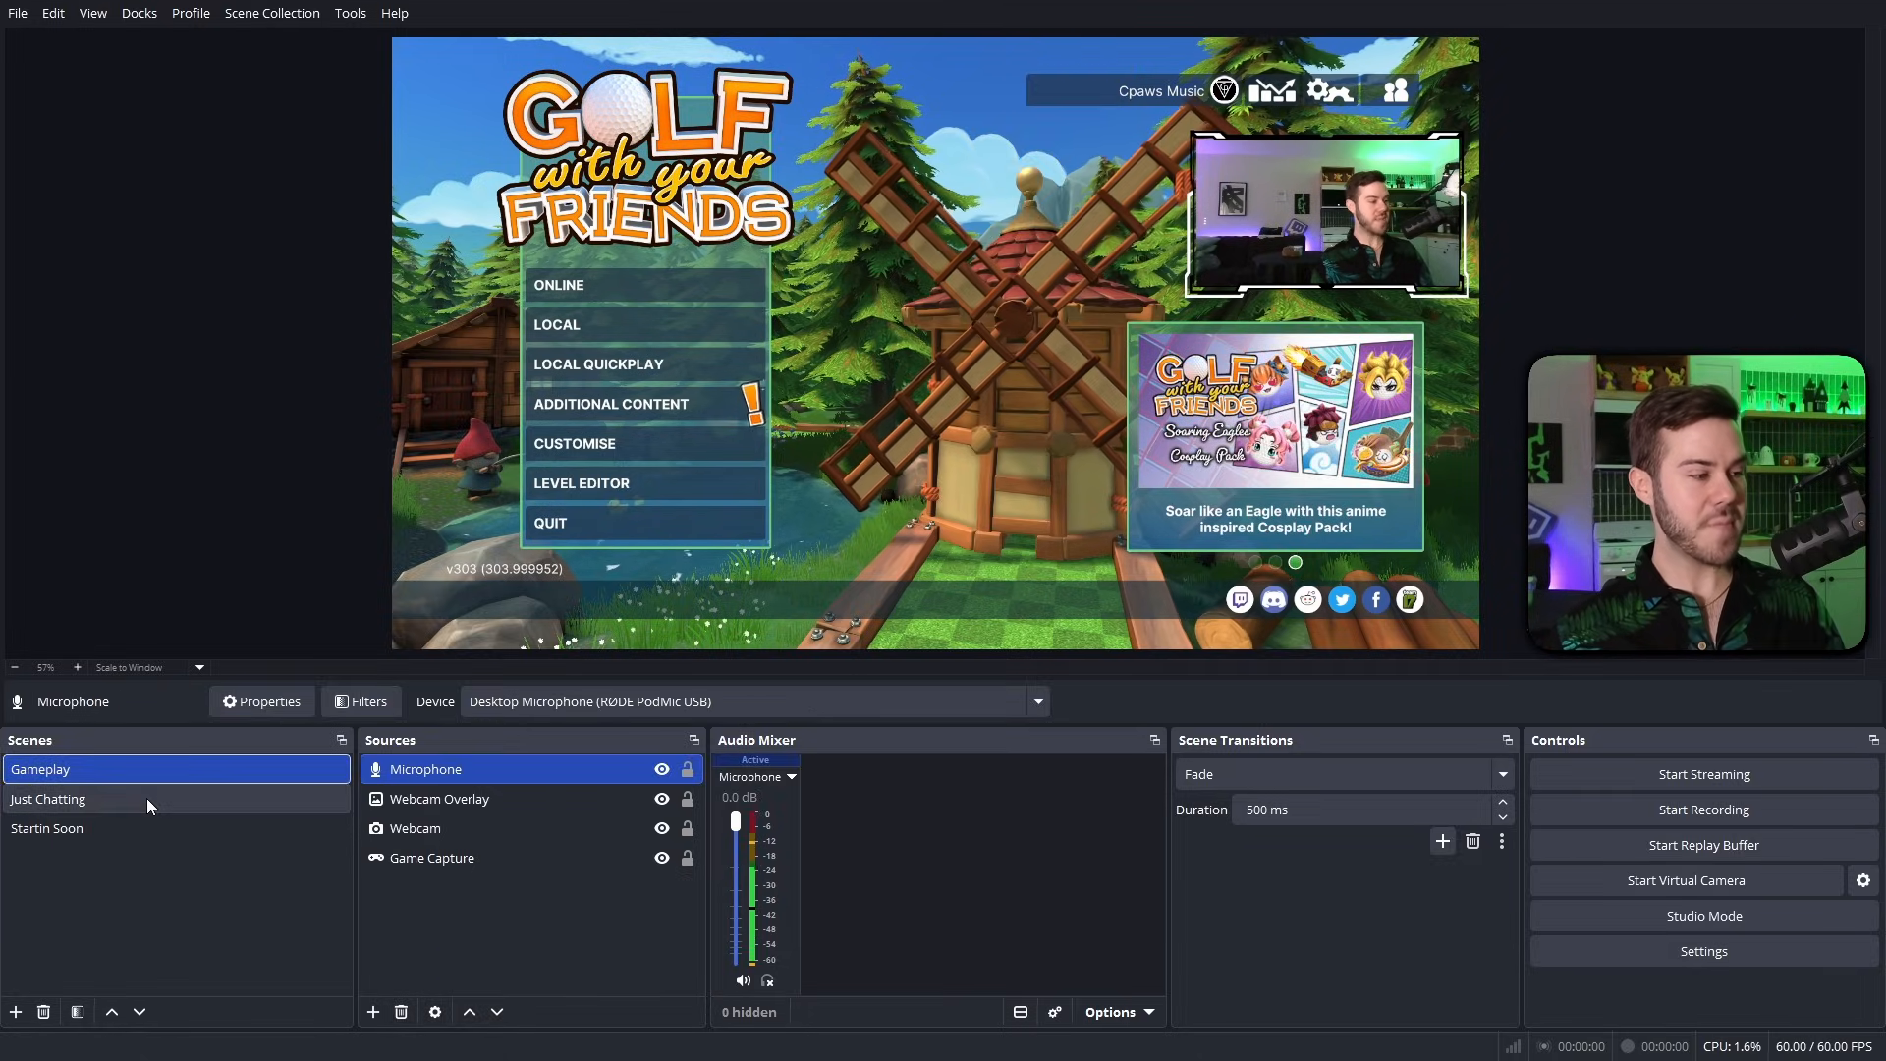
Paste the copied Microphone source as a reference into the Just Chatting scene.
left_click(99, 800)
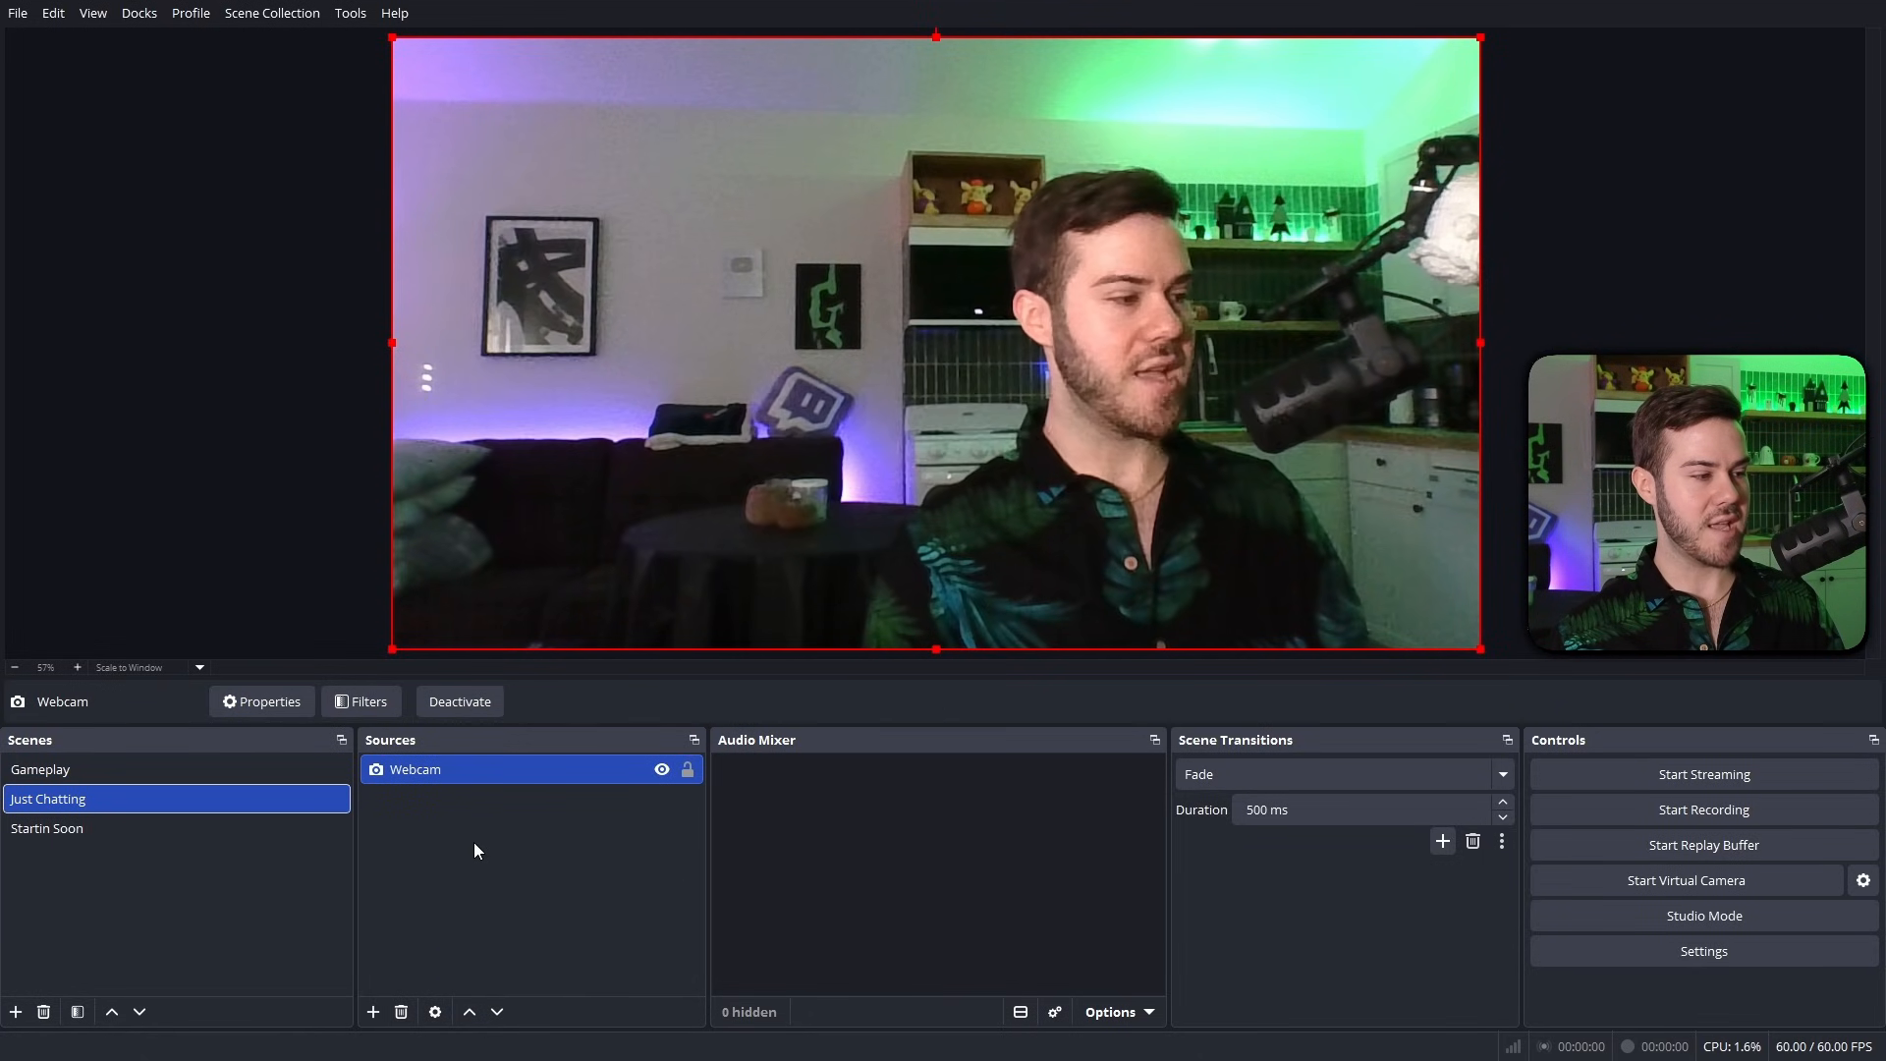
right_click(473, 841)
left_click(516, 885)
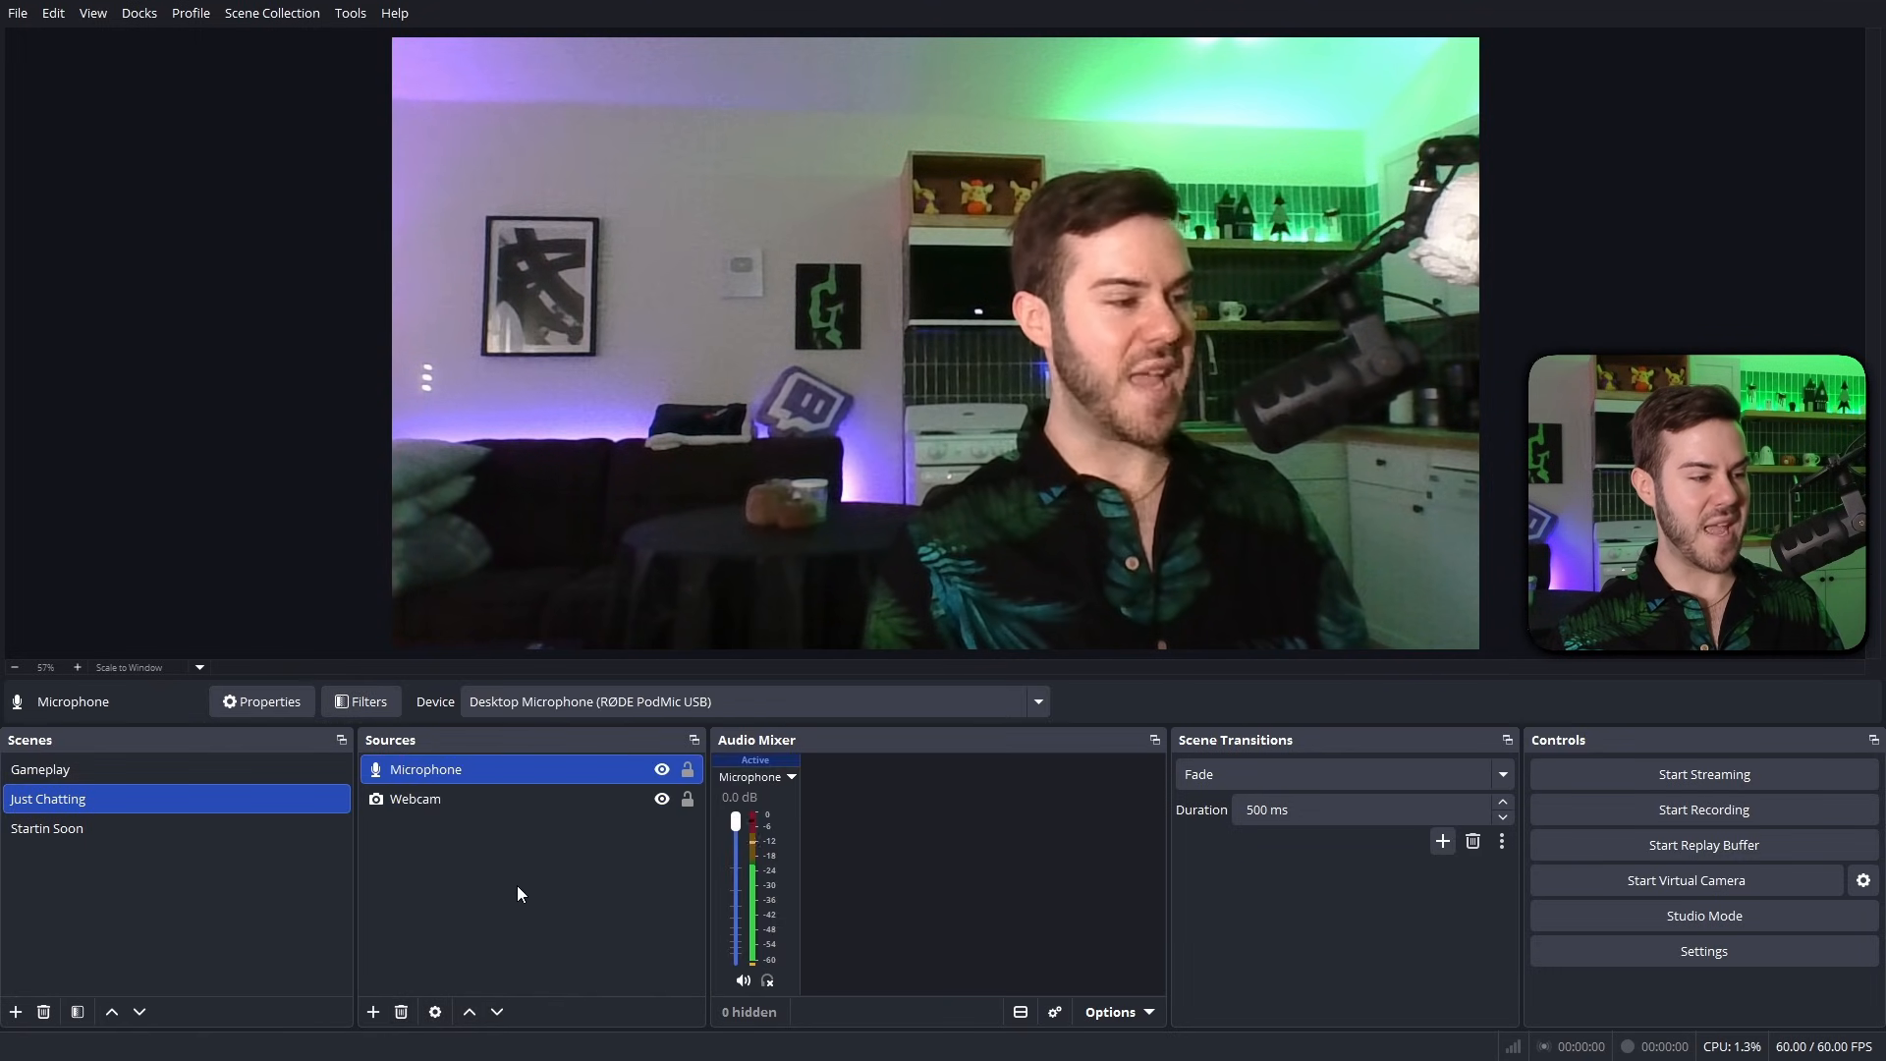
left_click(196, 828)
left_click(189, 800)
Add an Application Audio Capture source named "Game Audio" to the Gameplay scene, capturing the [Golf With Your Friends.exe]: Golf With Your Friends window.
left_click(191, 770)
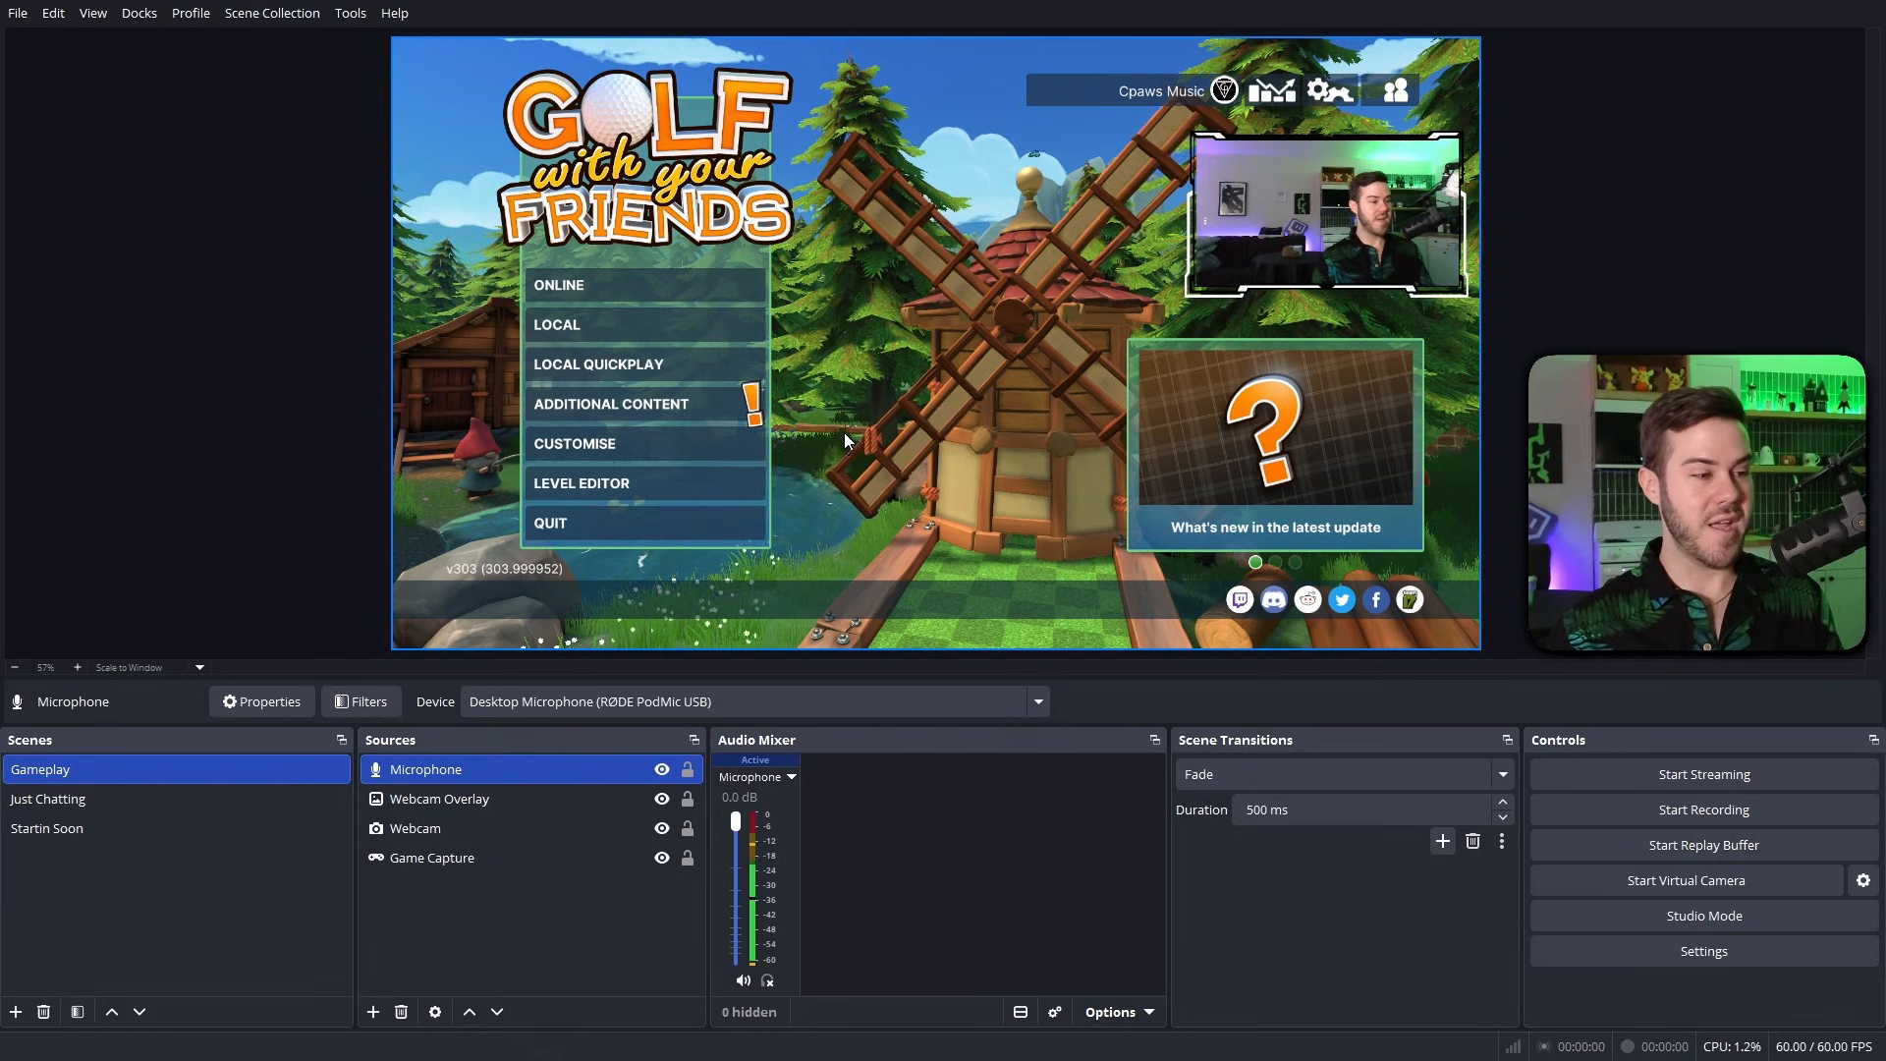
left_click(375, 1013)
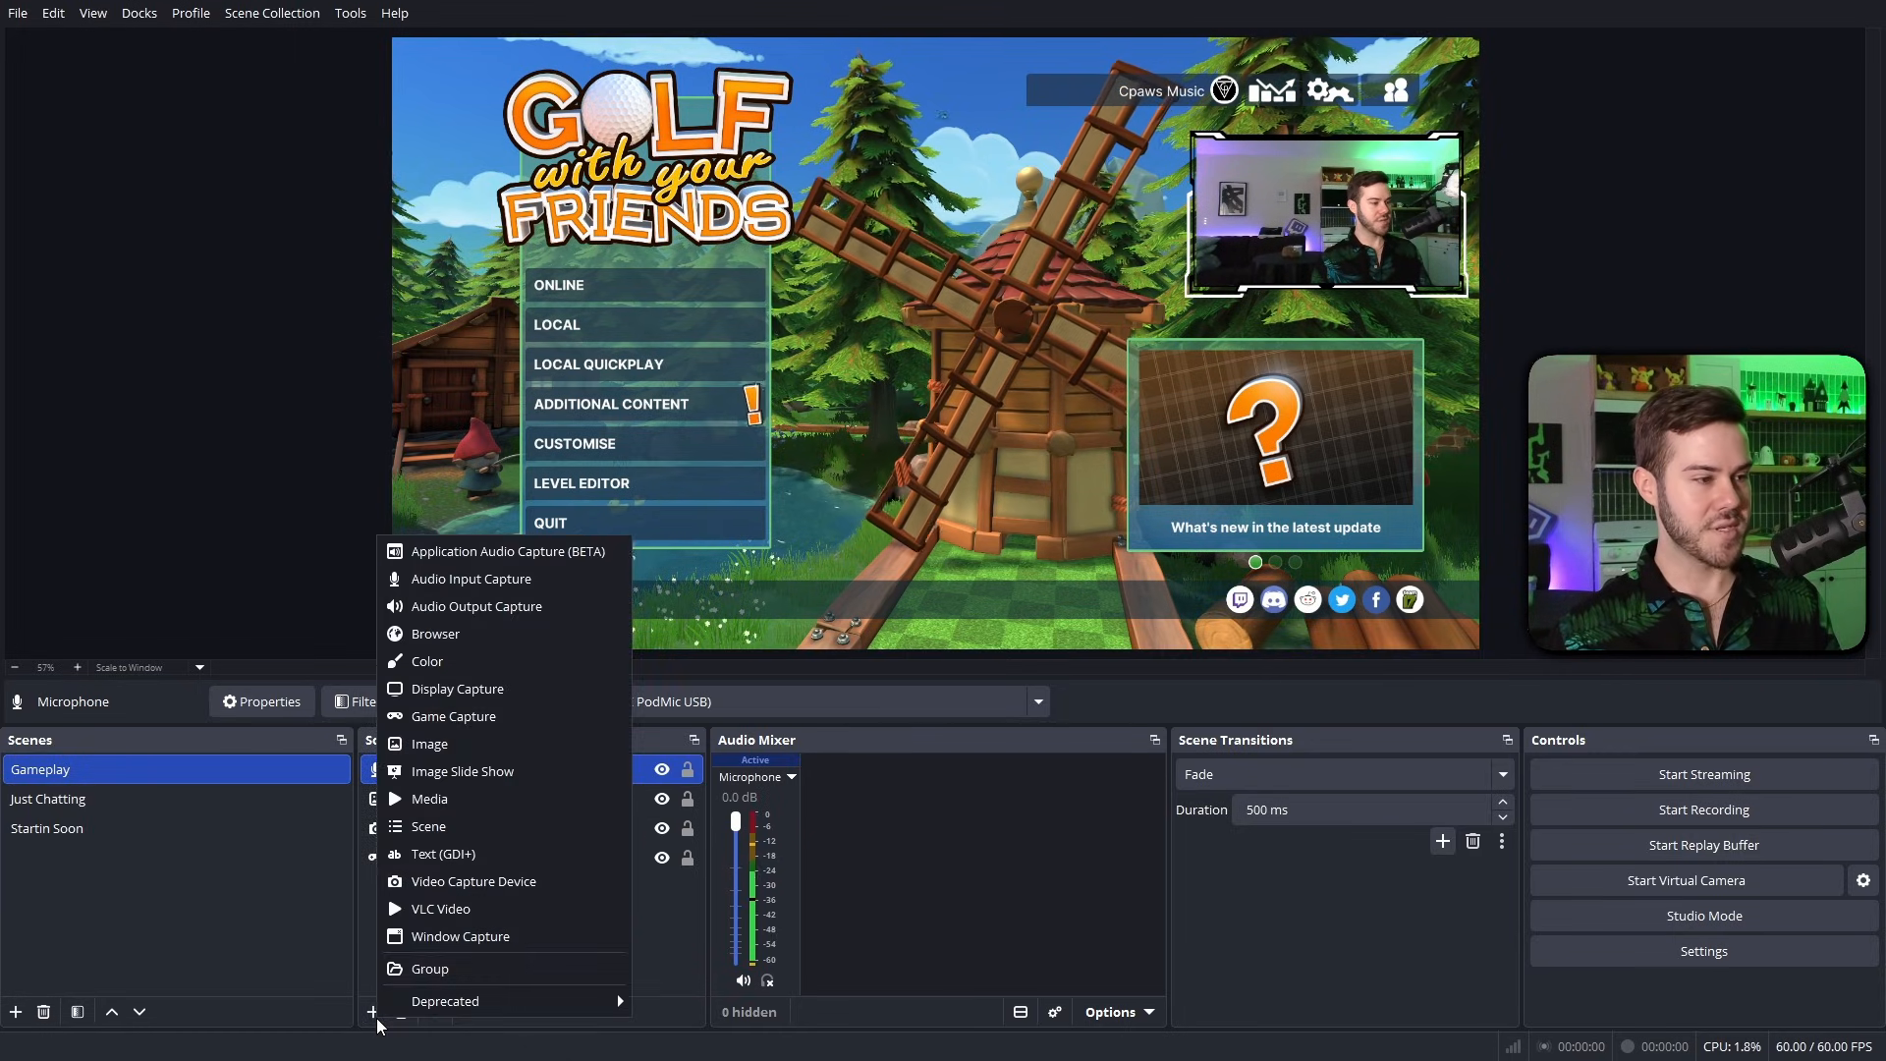
left_click(504, 555)
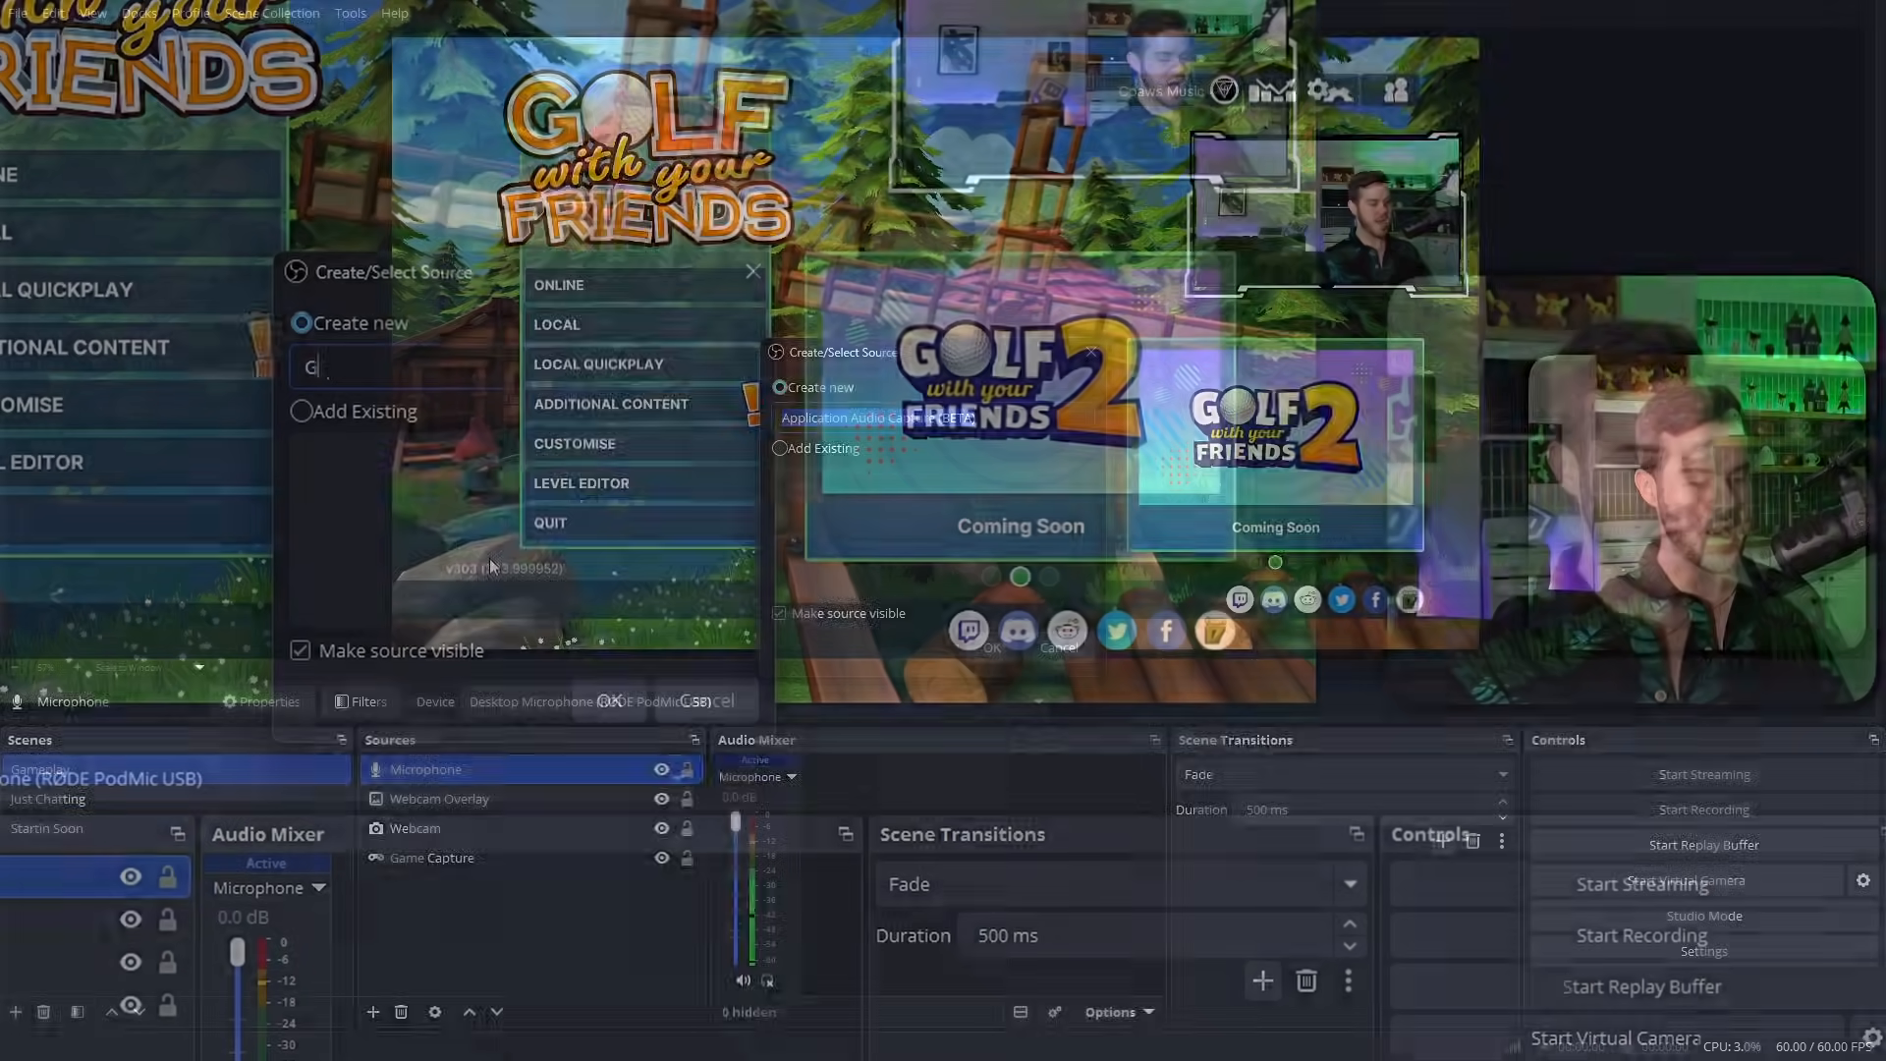
type("Game Audio")
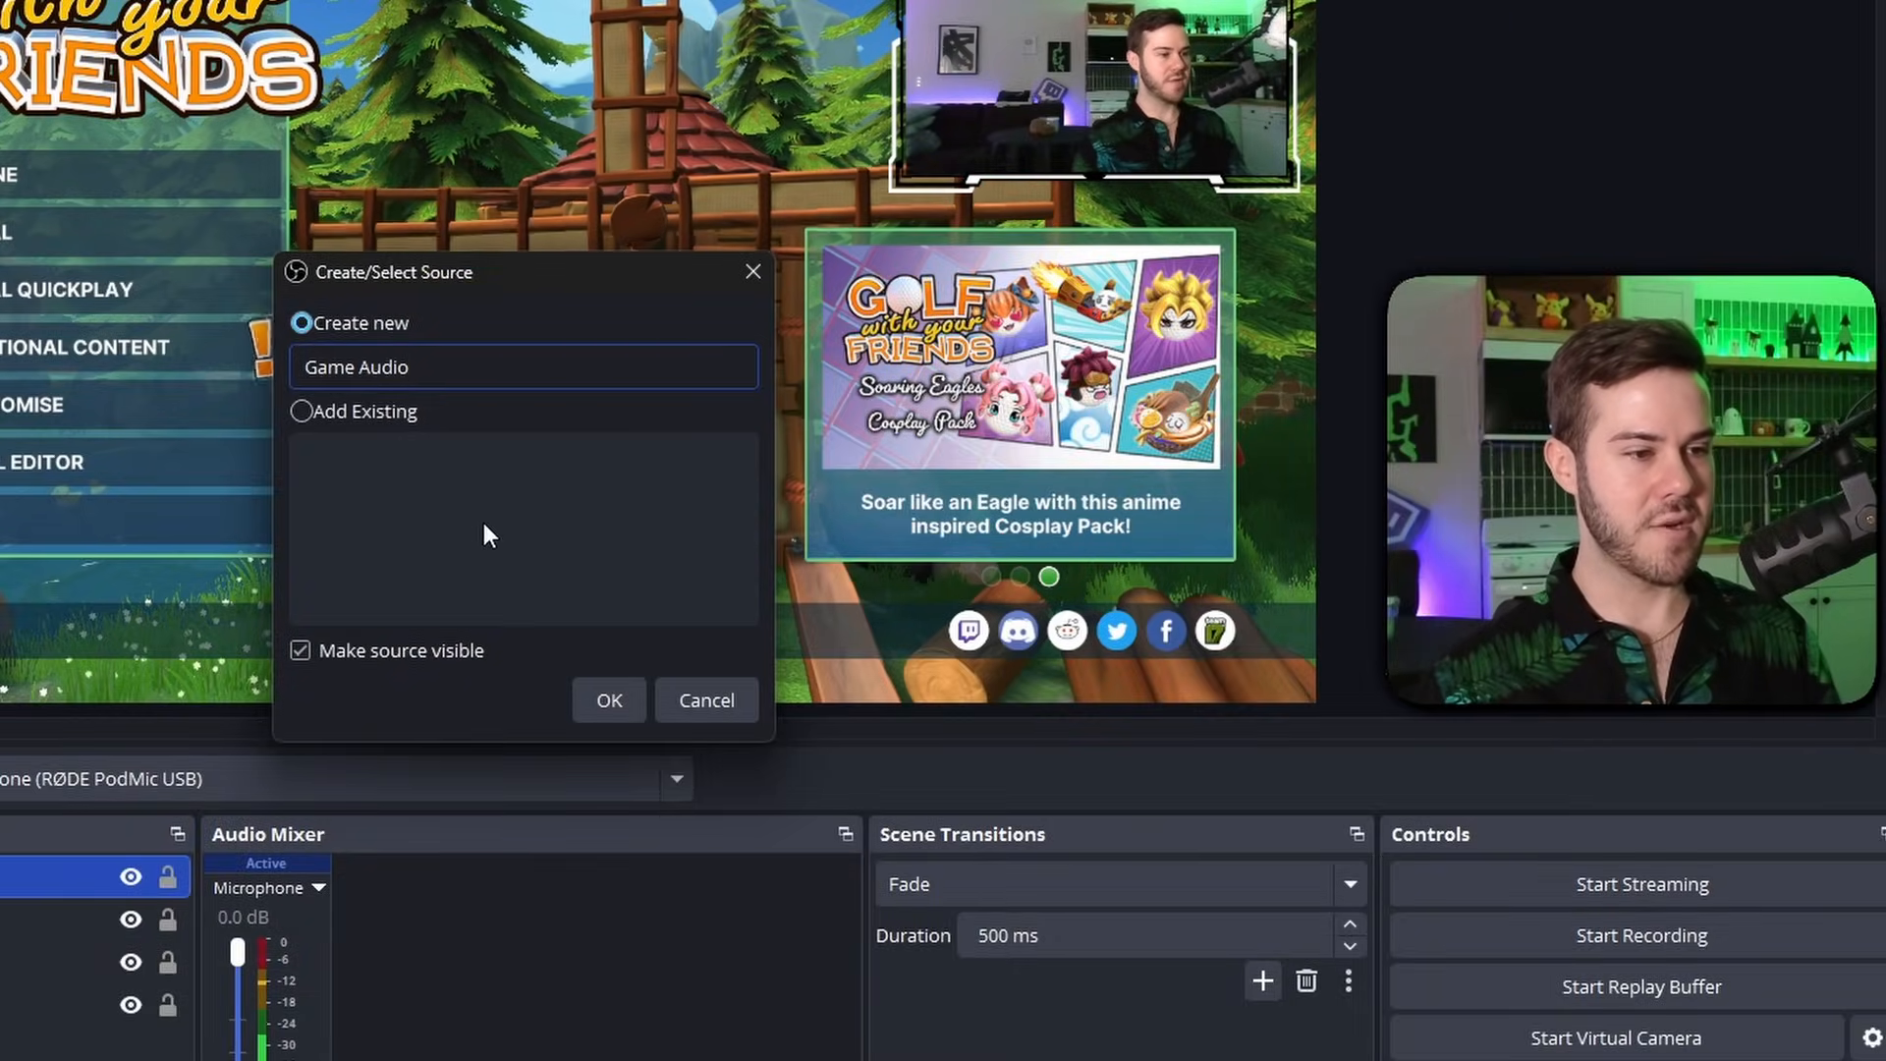
left_click(622, 707)
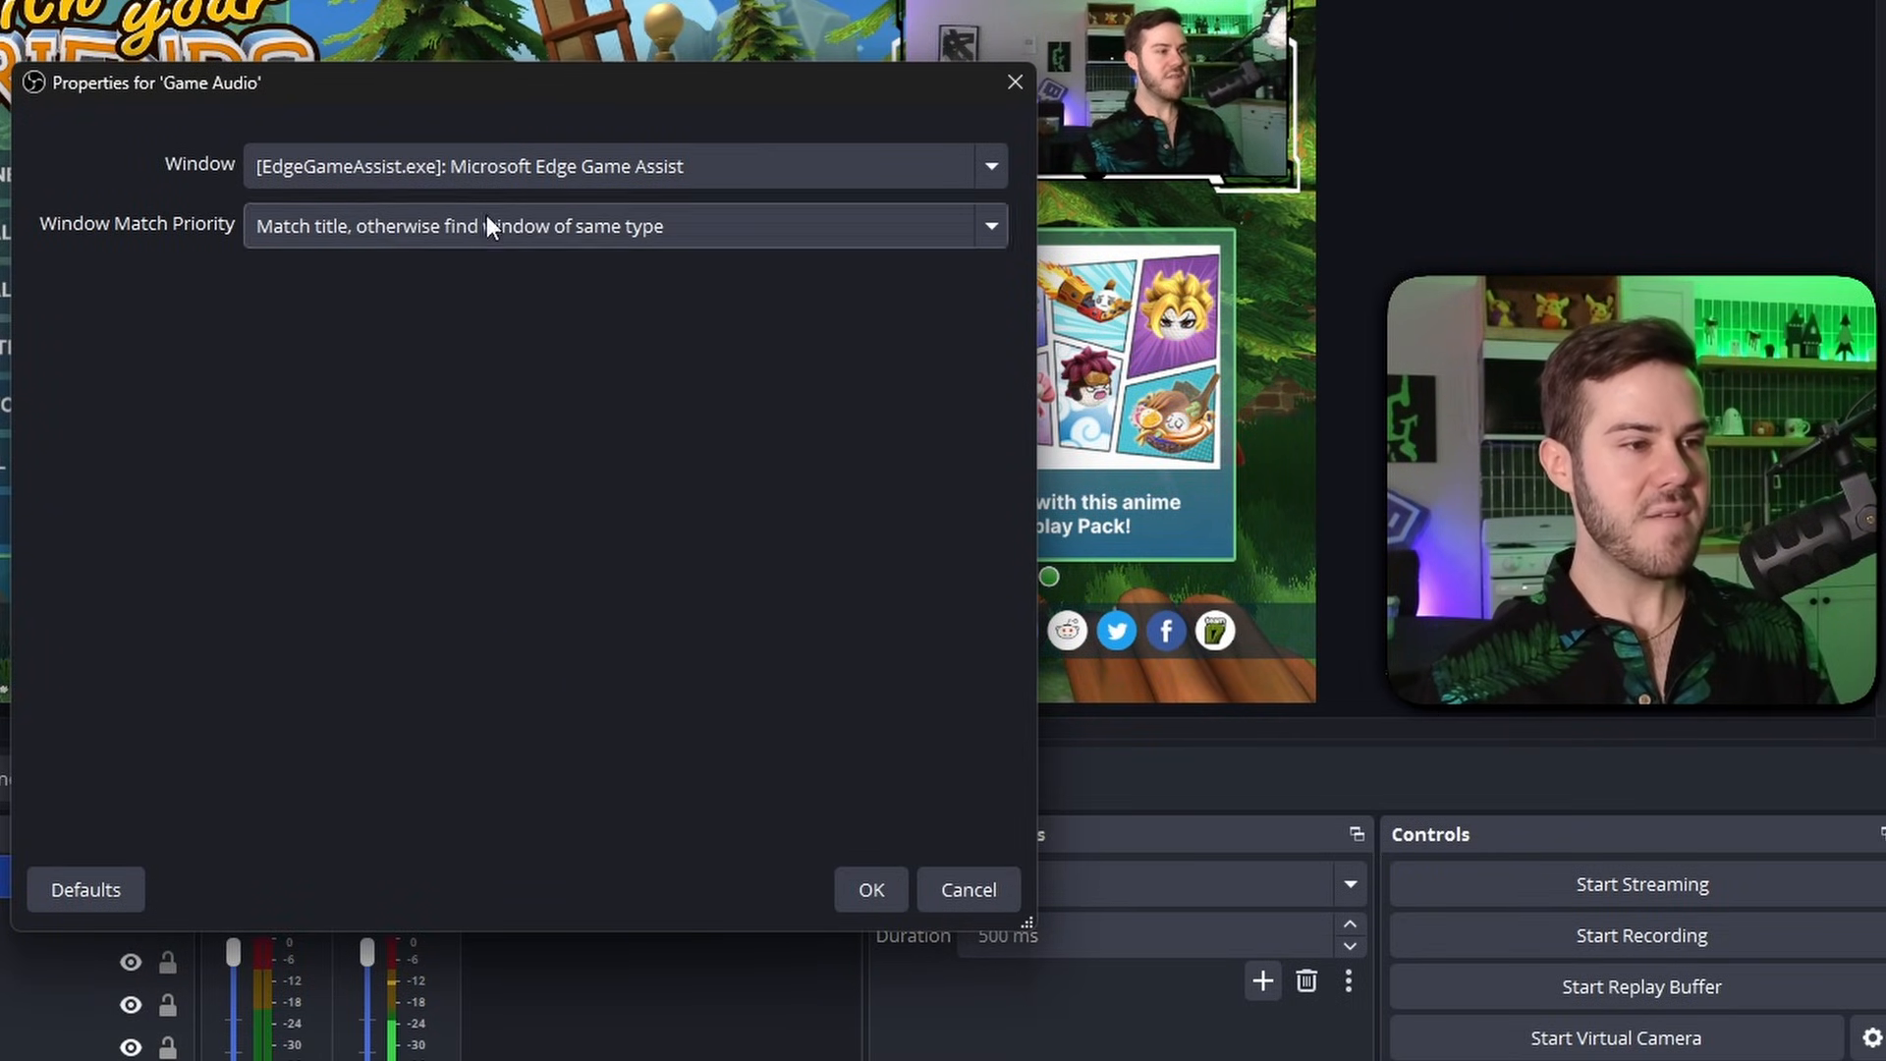
left_click(401, 160)
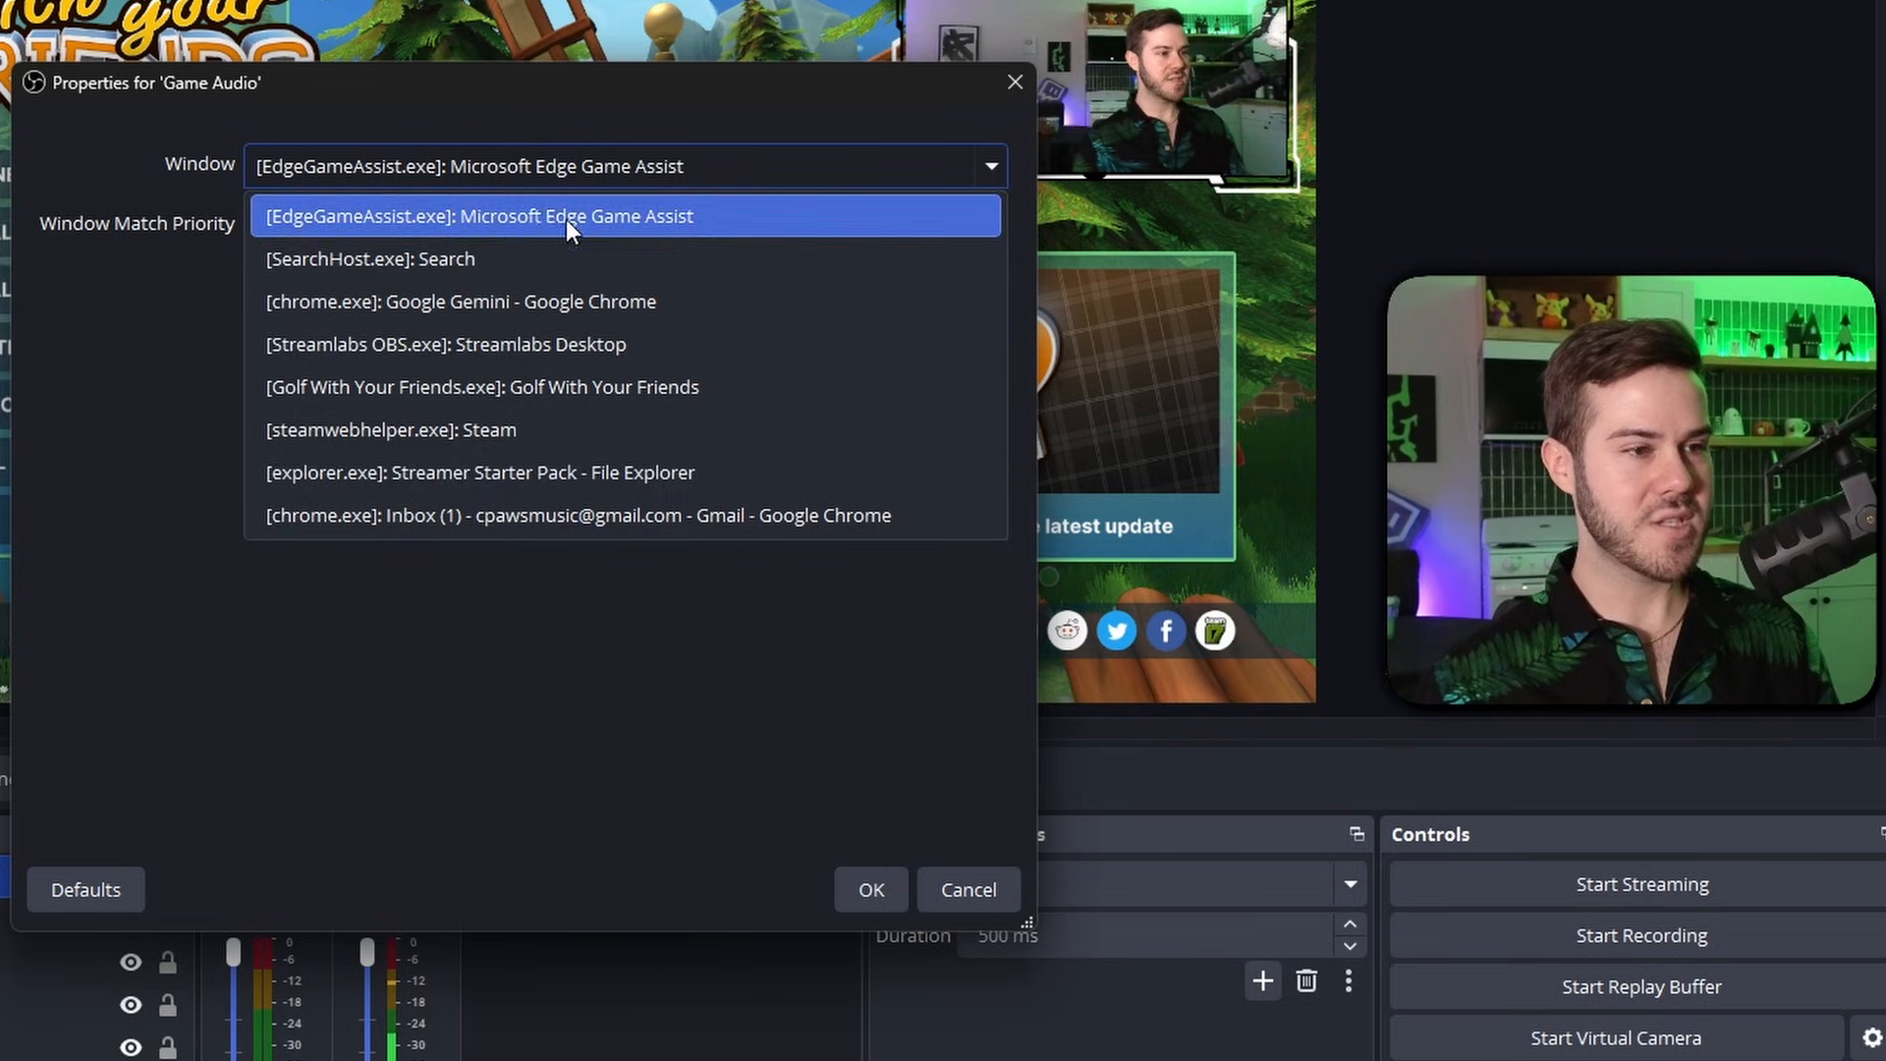
left_click(574, 387)
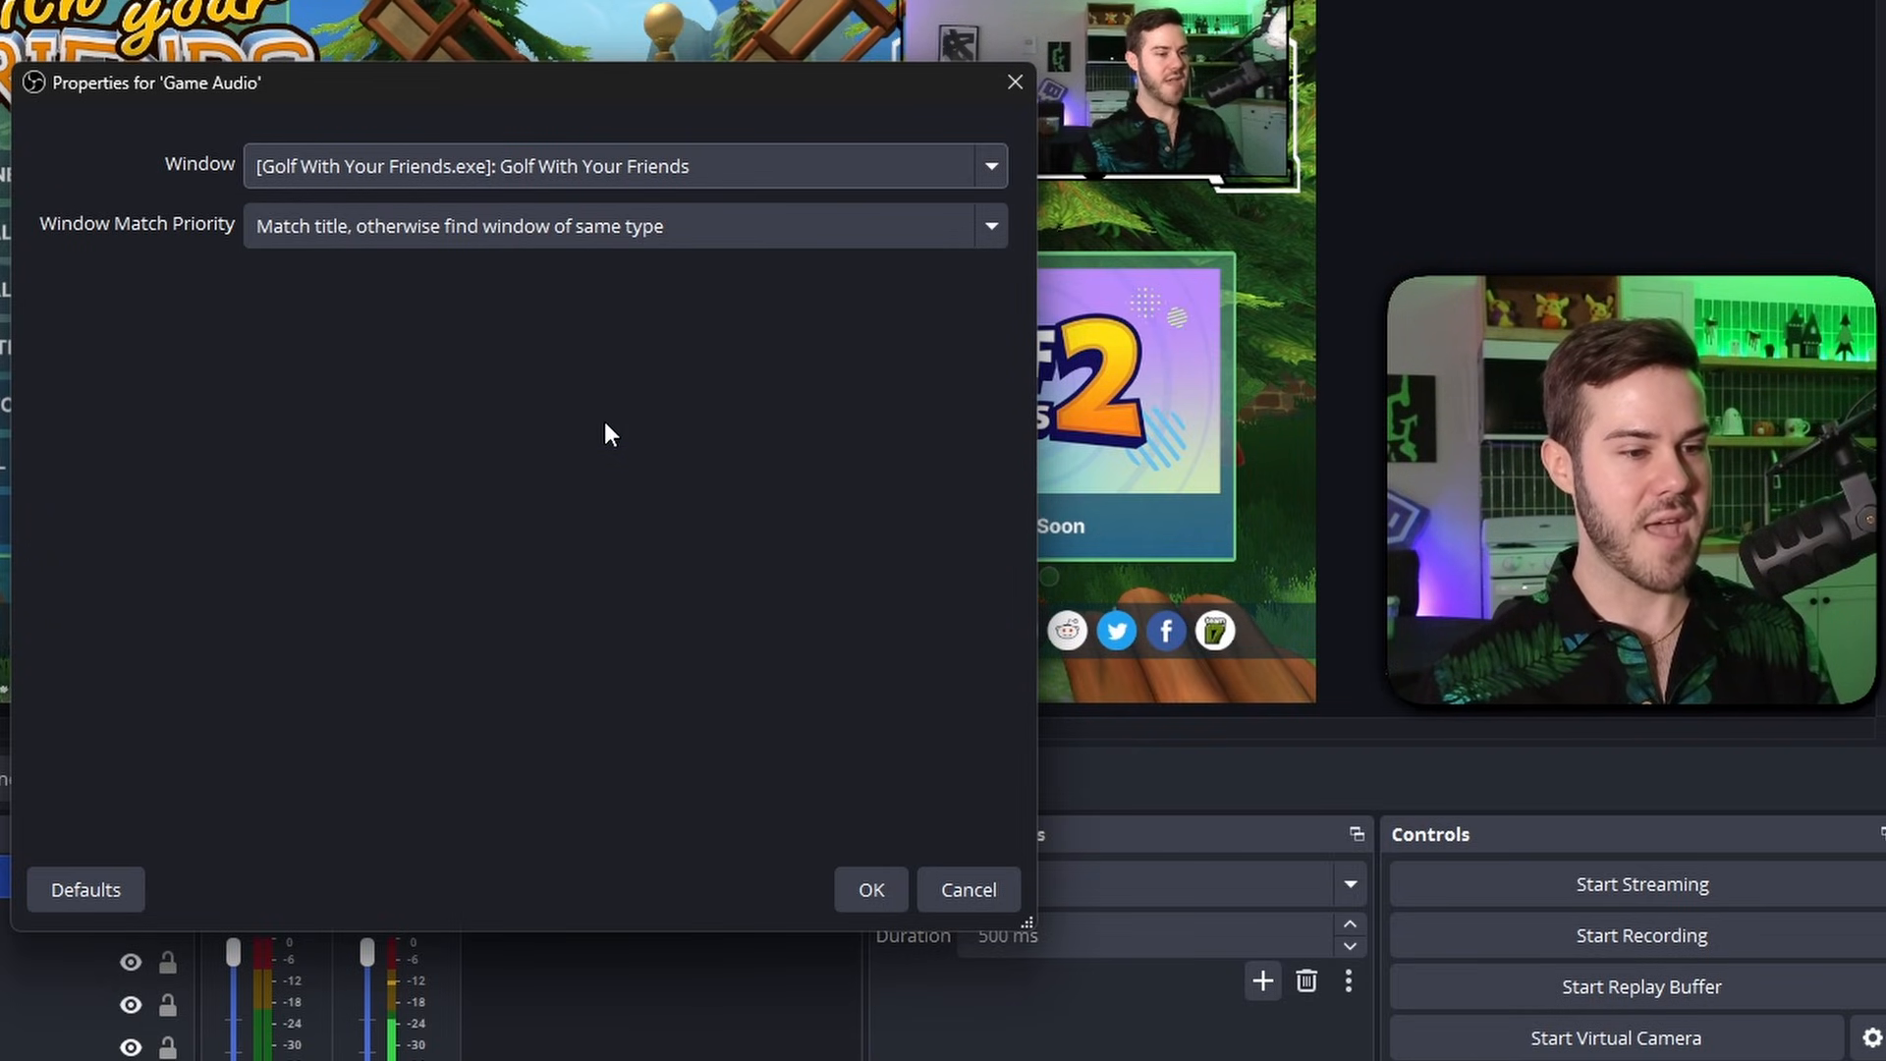
left_click(882, 894)
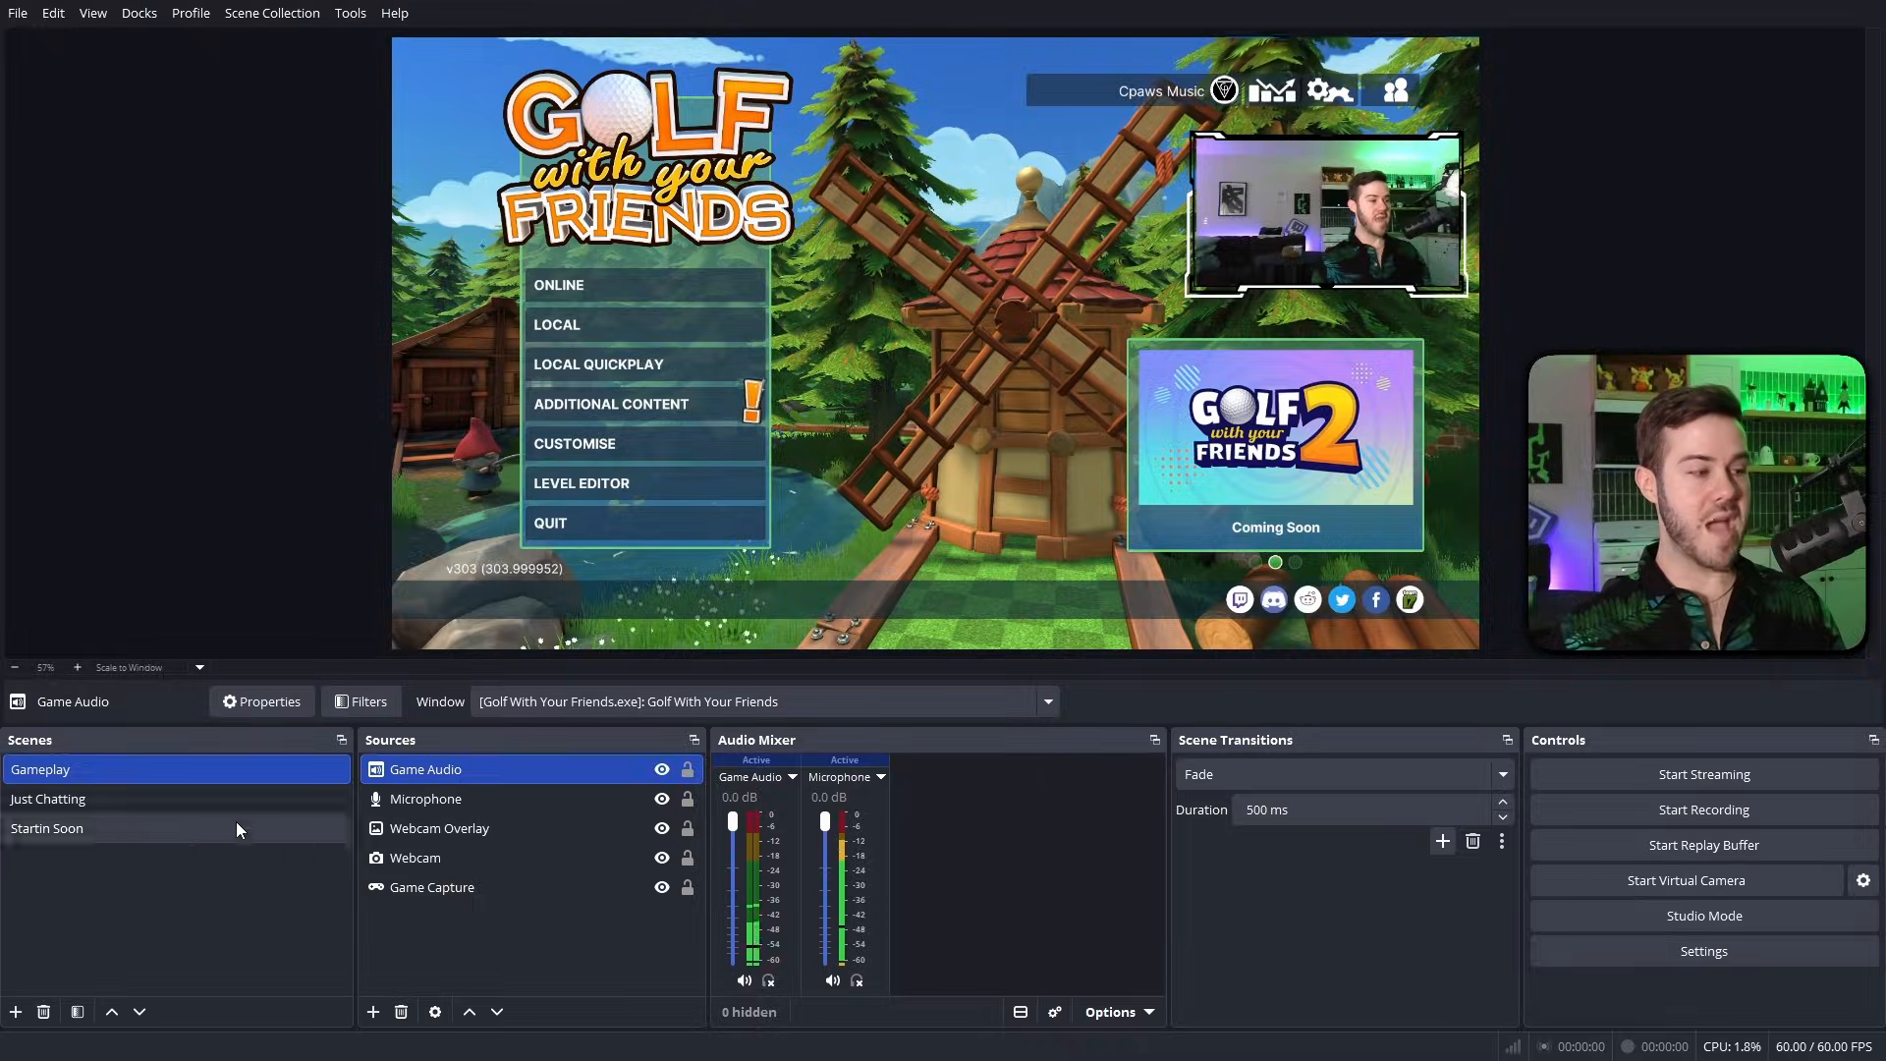
left_click(158, 799)
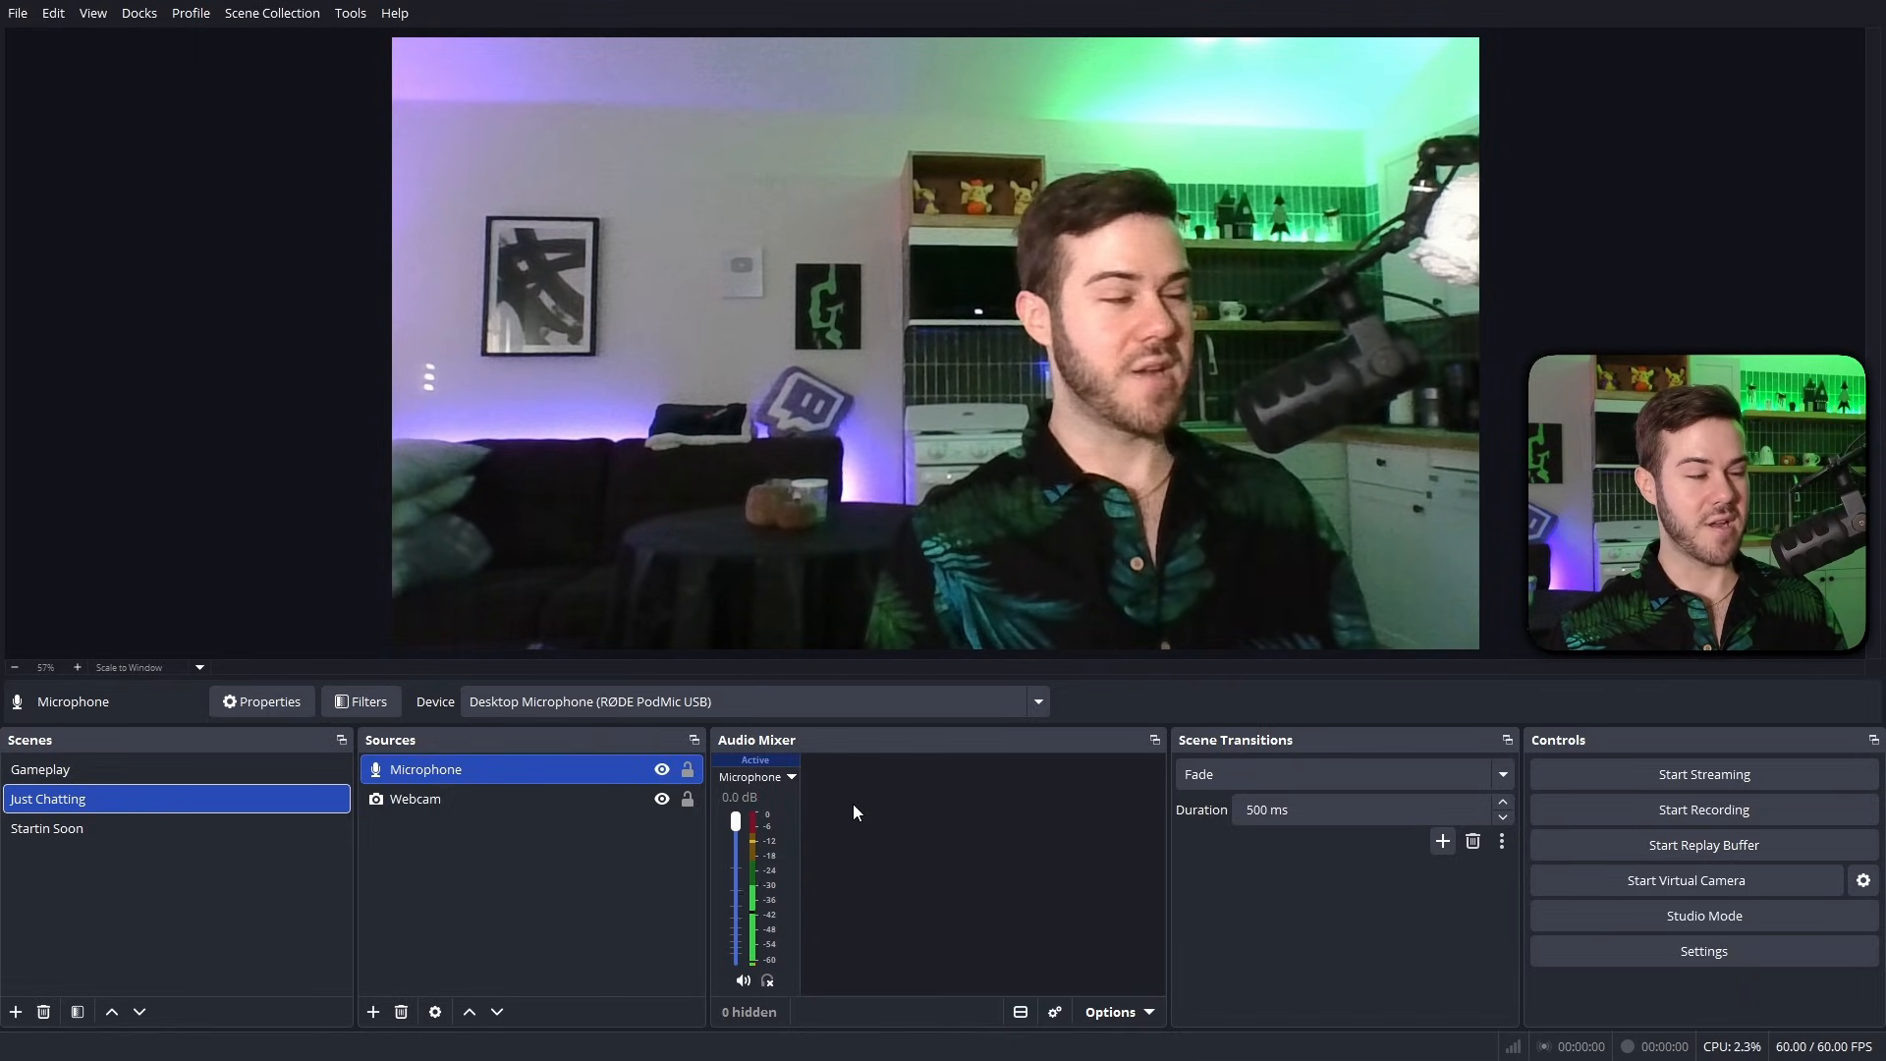
left_click(656, 939)
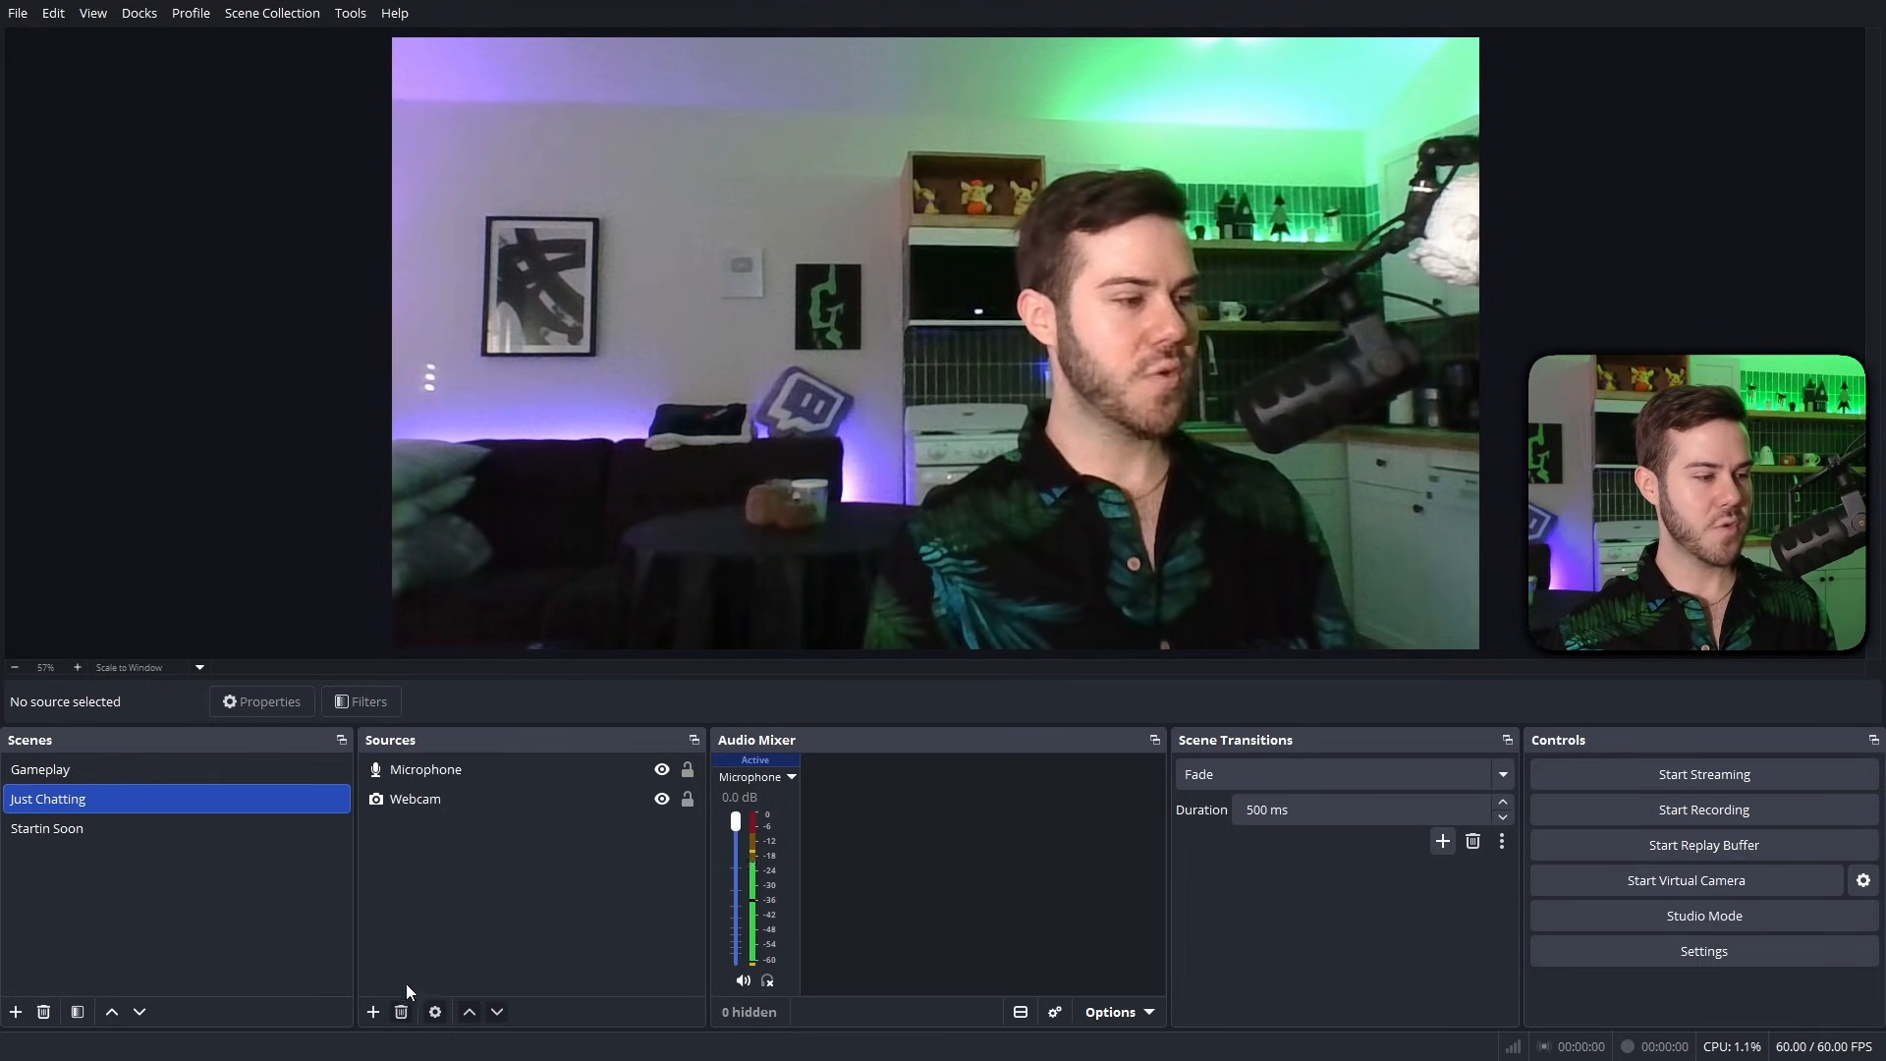
left_click(375, 1012)
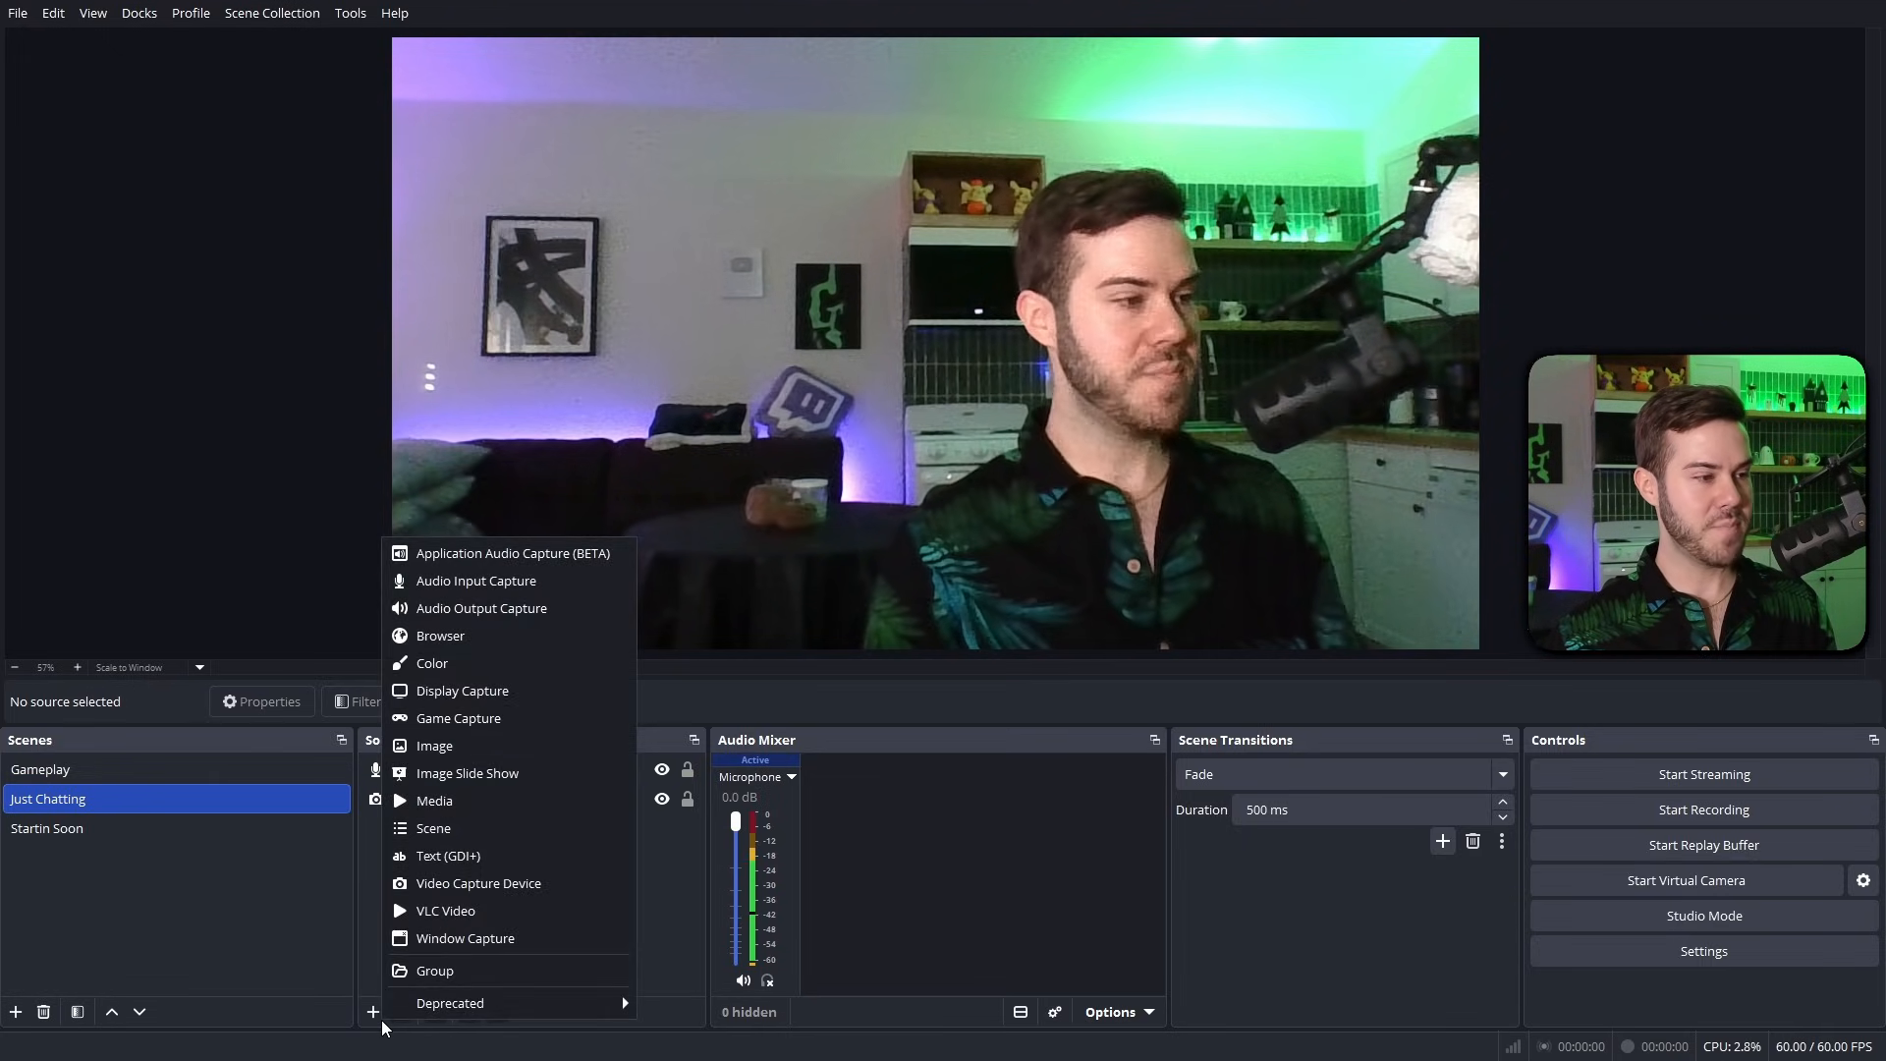
left_click(485, 554)
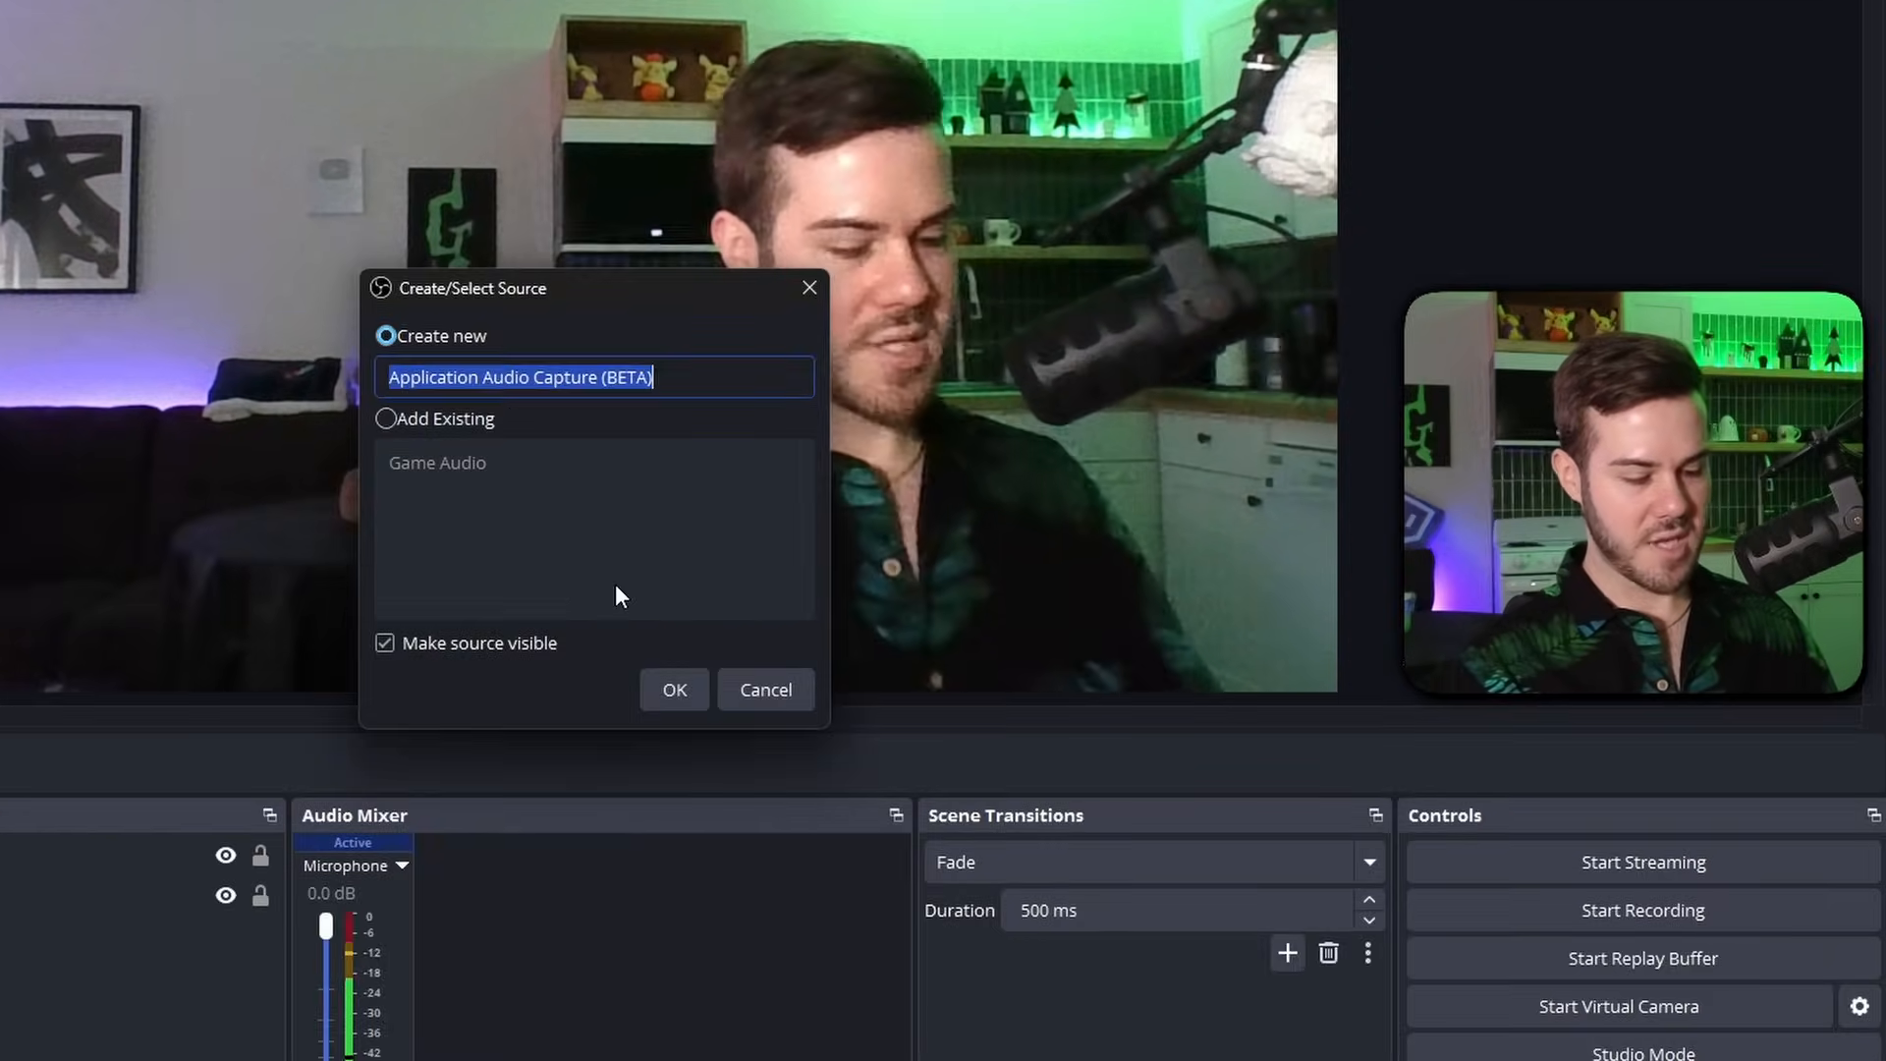
type("Music")
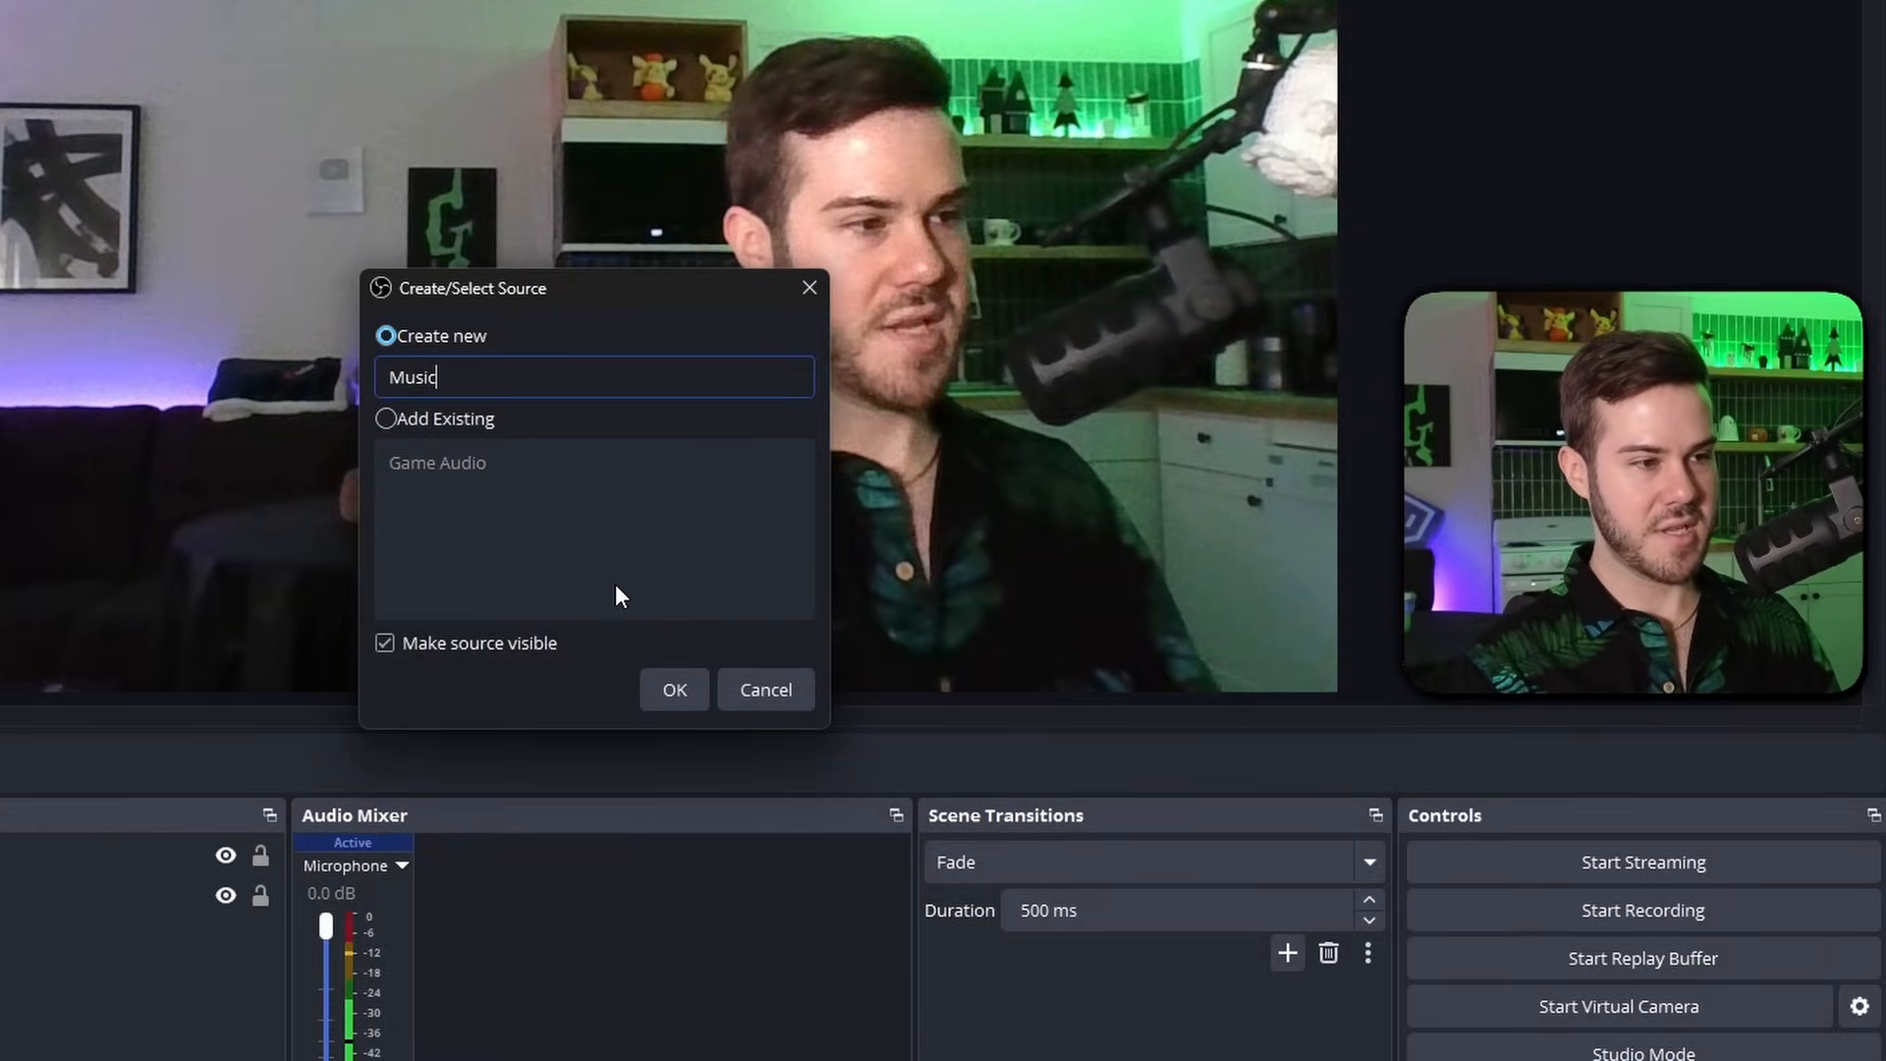
left_click(674, 690)
left_click(495, 189)
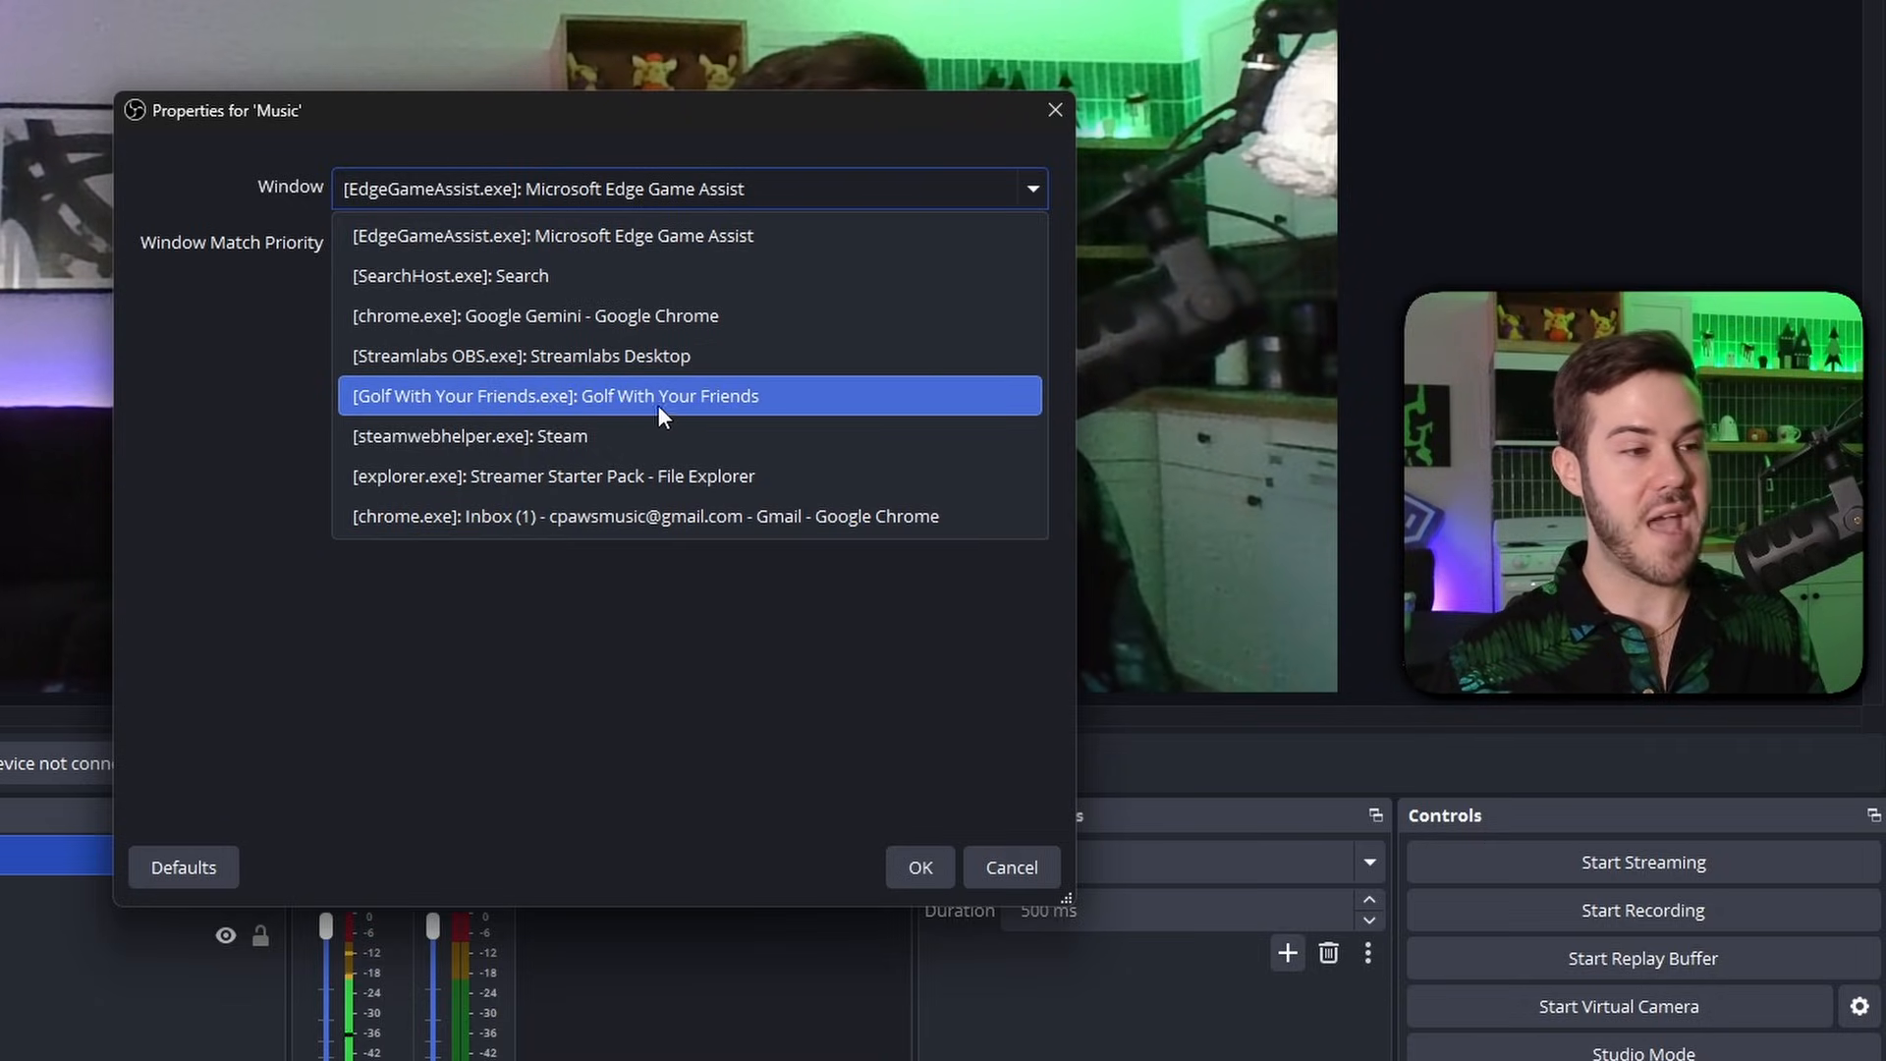
key("Escape")
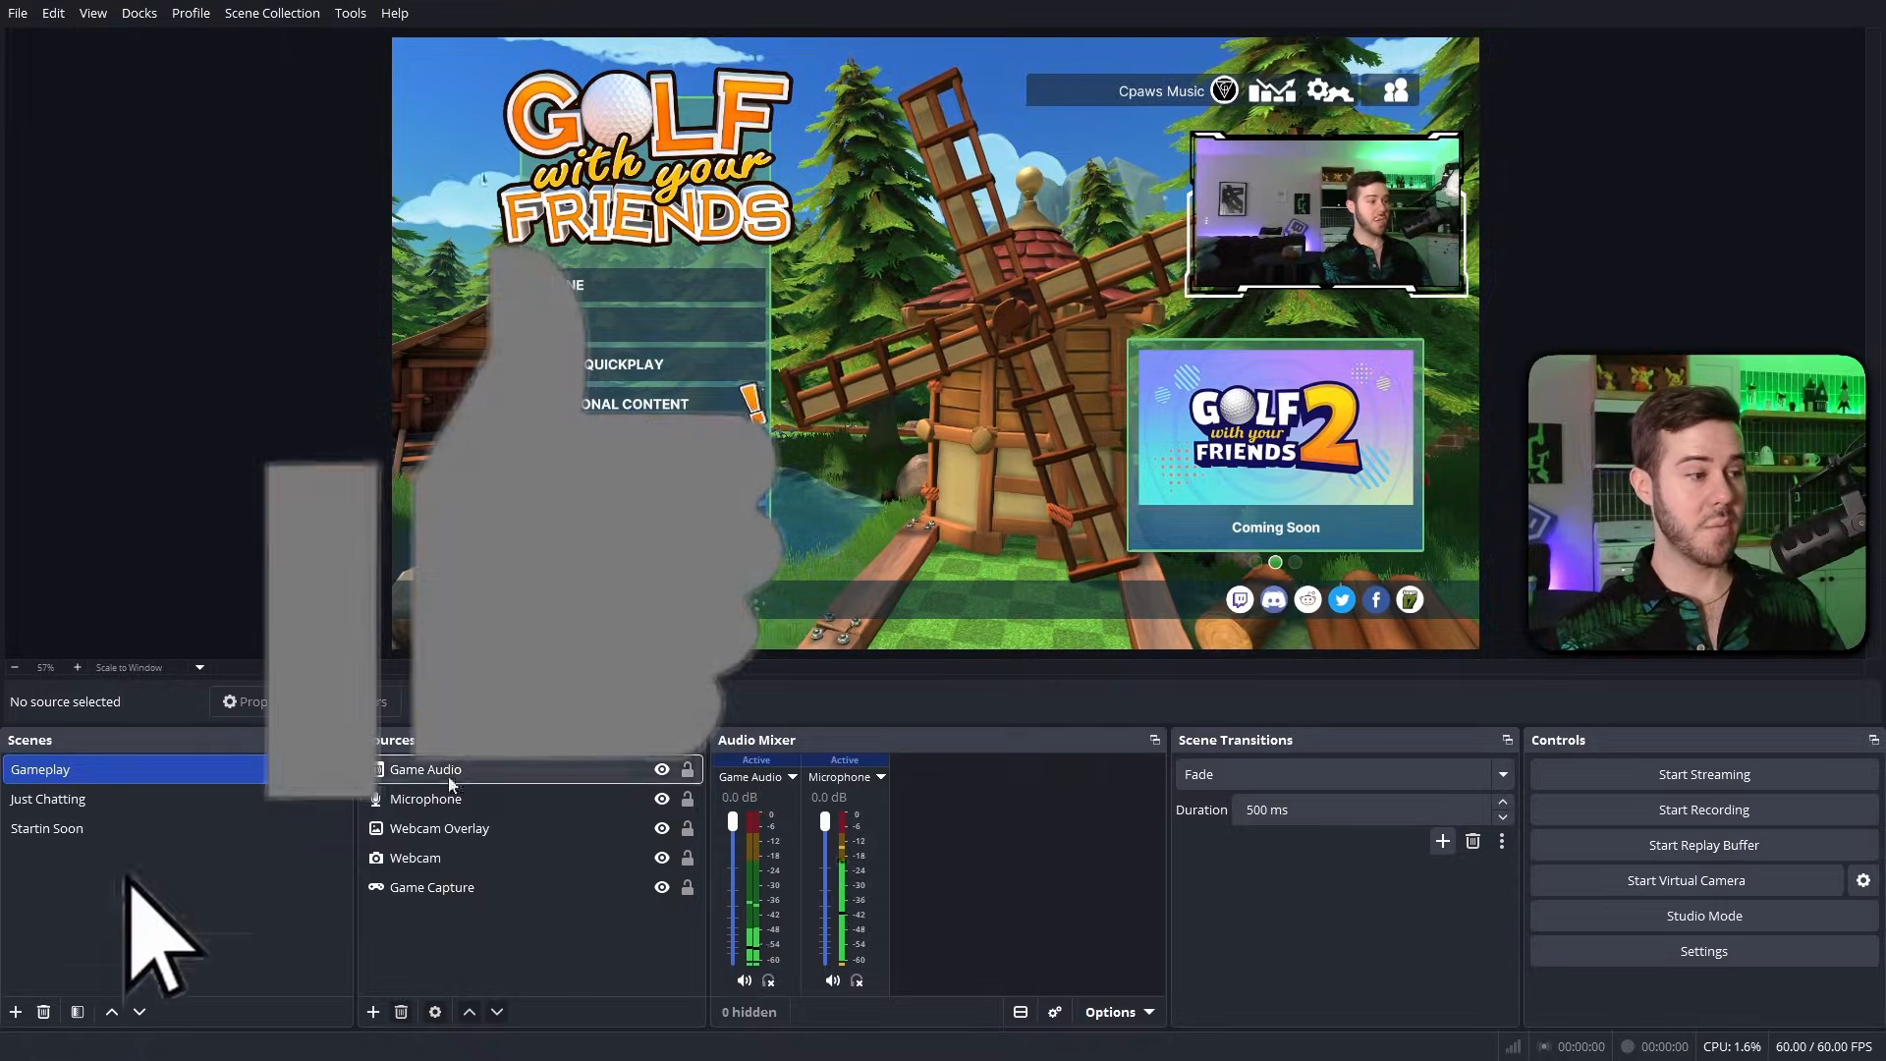
Review the sources and audio of the Just Chatting, Startin Soon and Gameplay scenes.
left_click(163, 796)
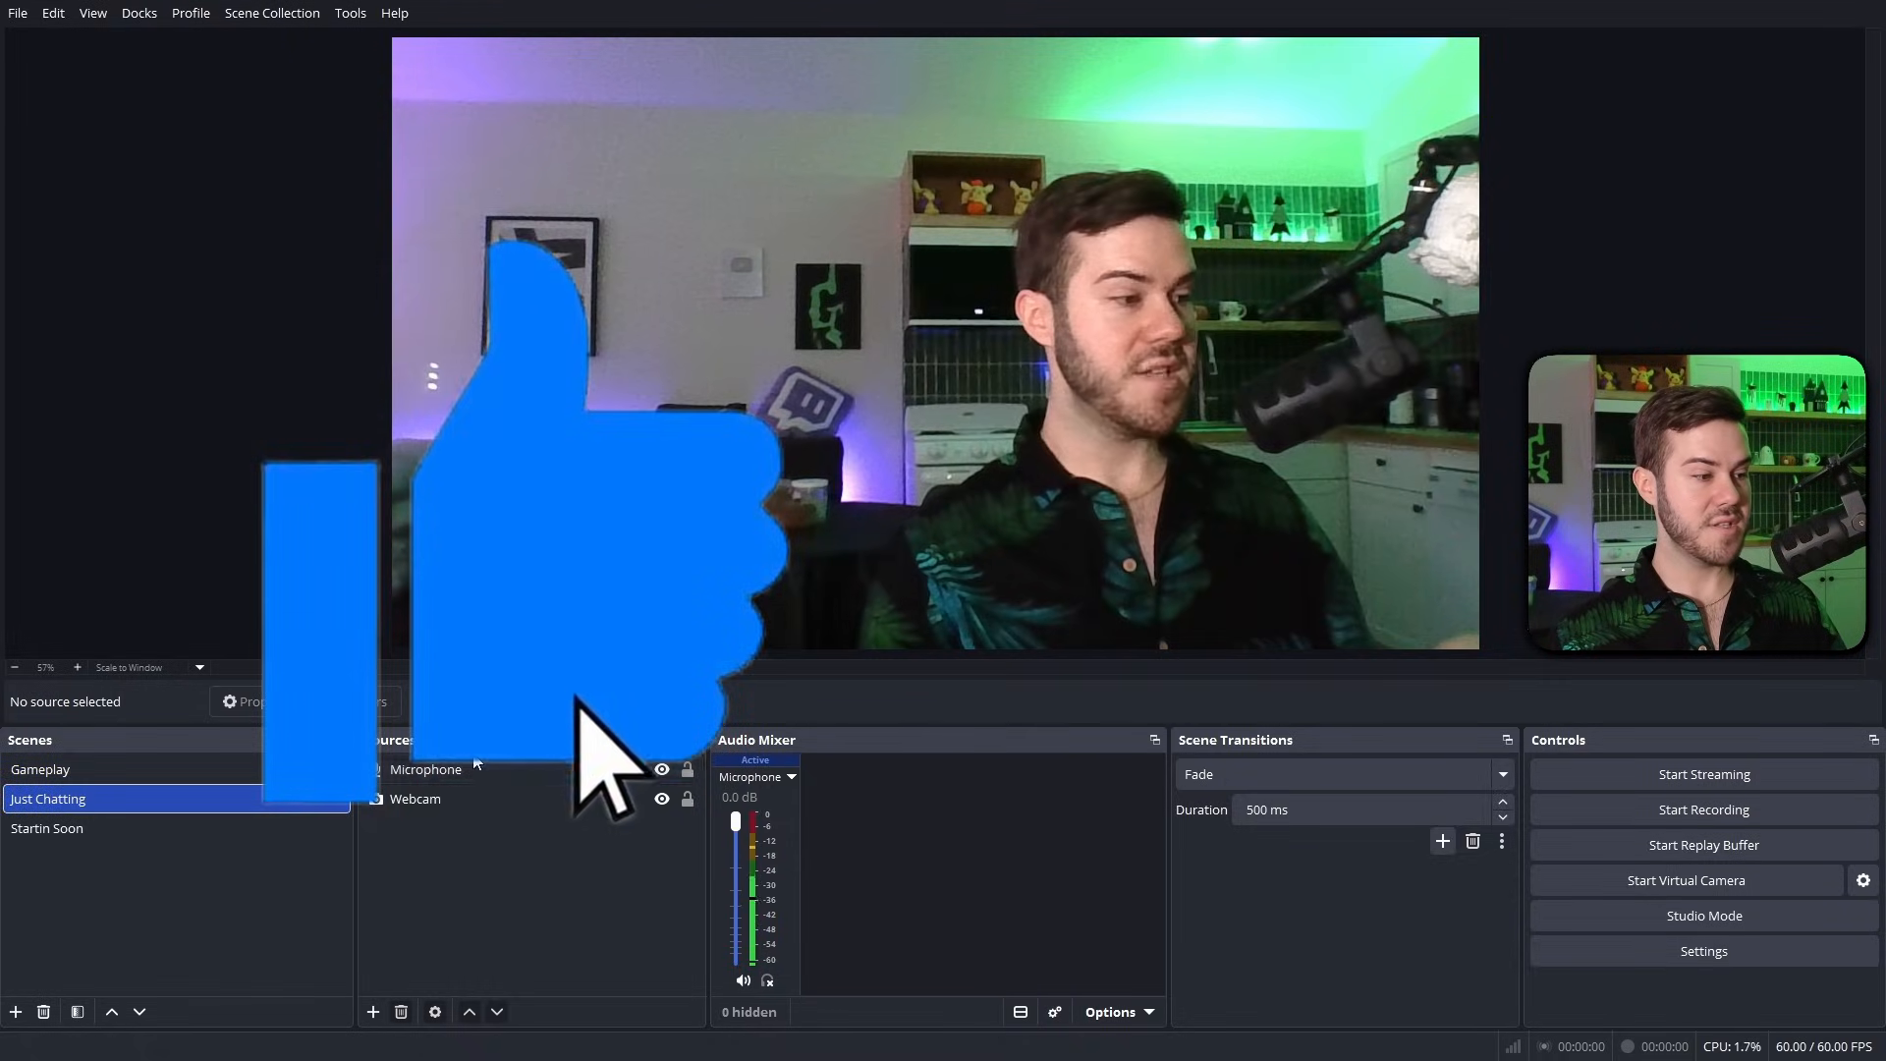
left_click(152, 830)
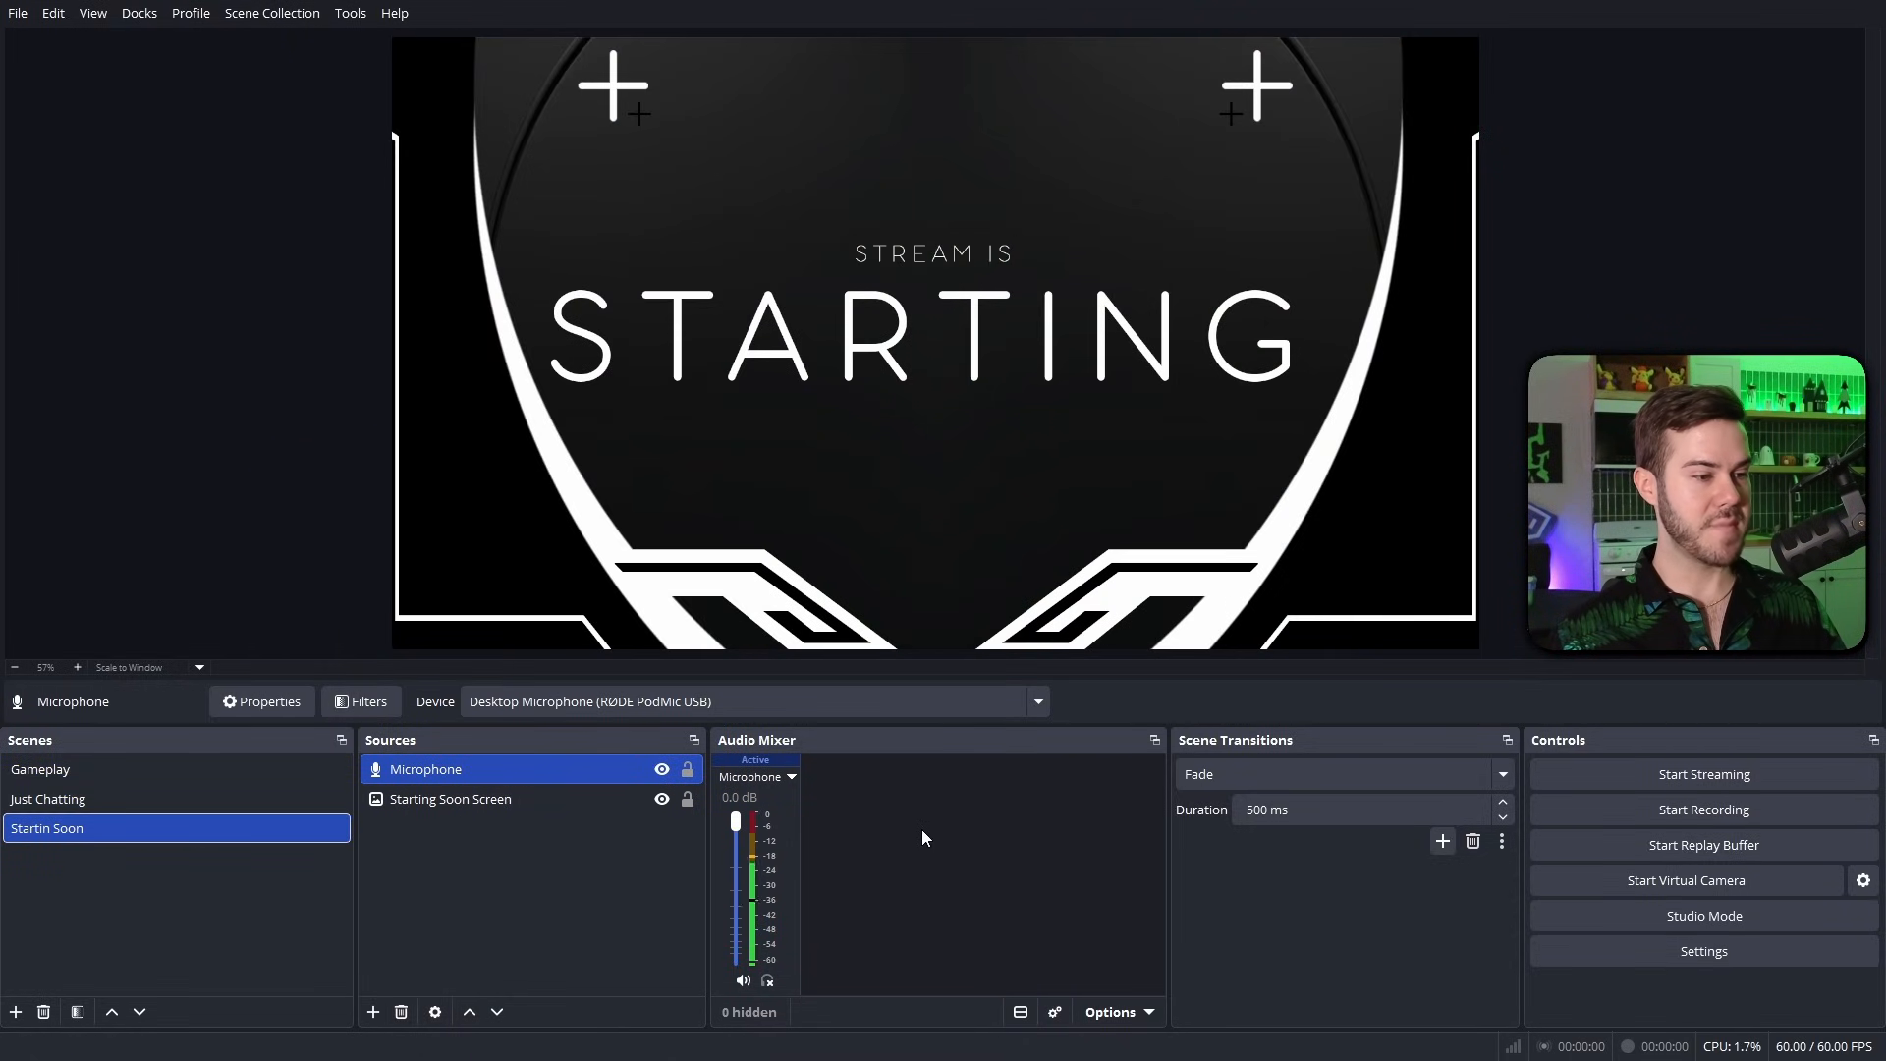
left_click(324, 772)
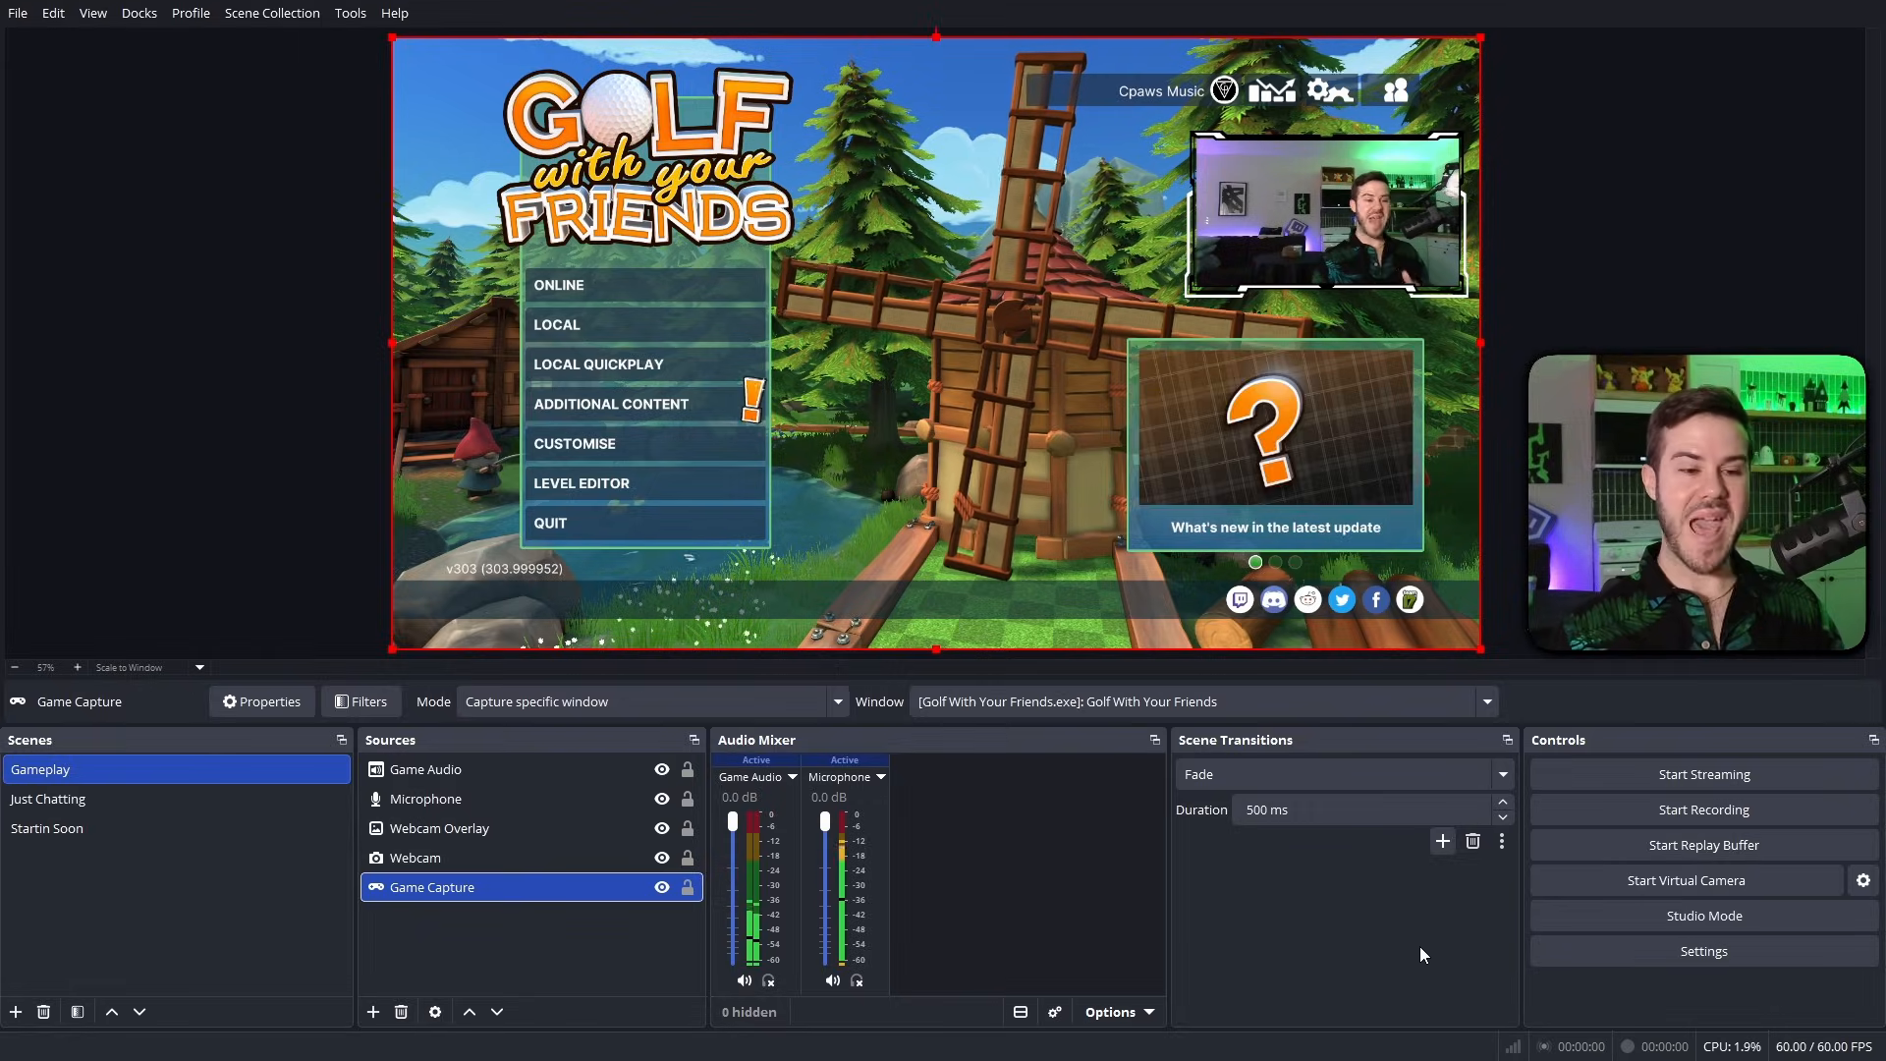
Open the video settings and examine the Base (Canvas) Resolution options.
left_click(1658, 952)
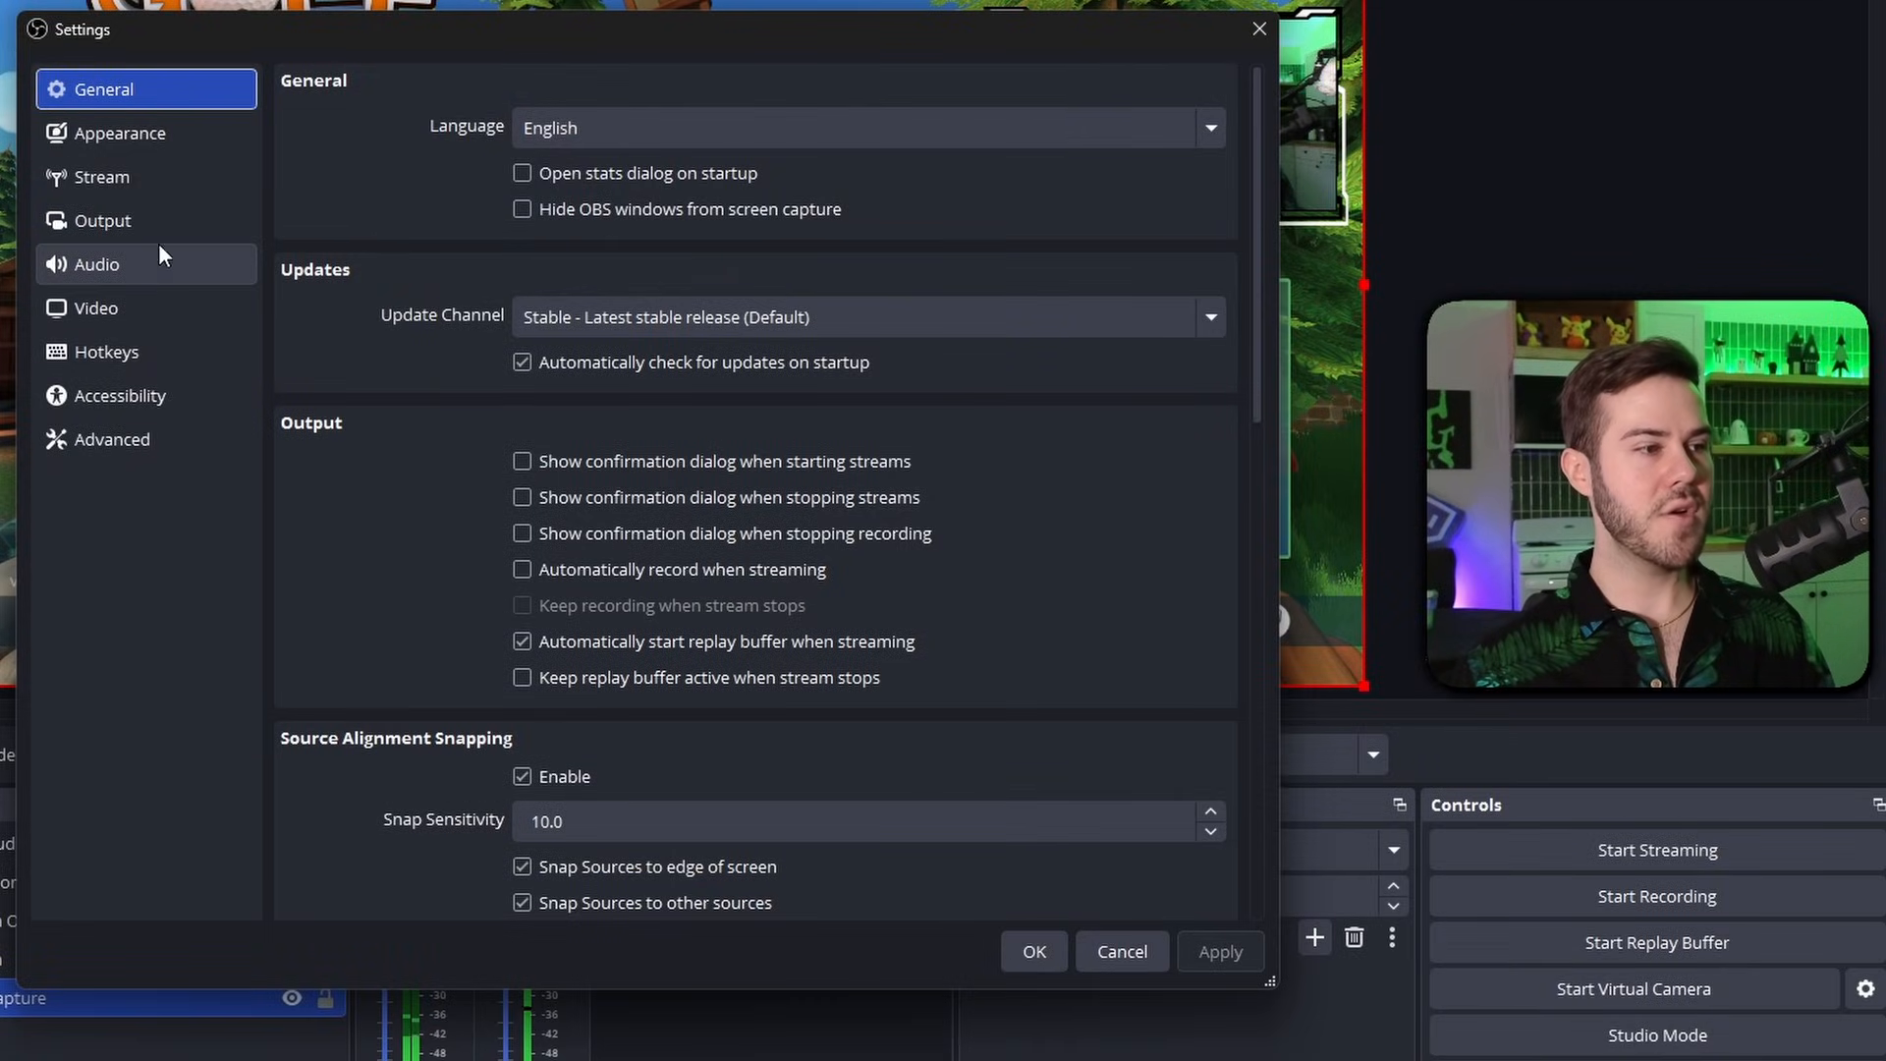
left_click(108, 309)
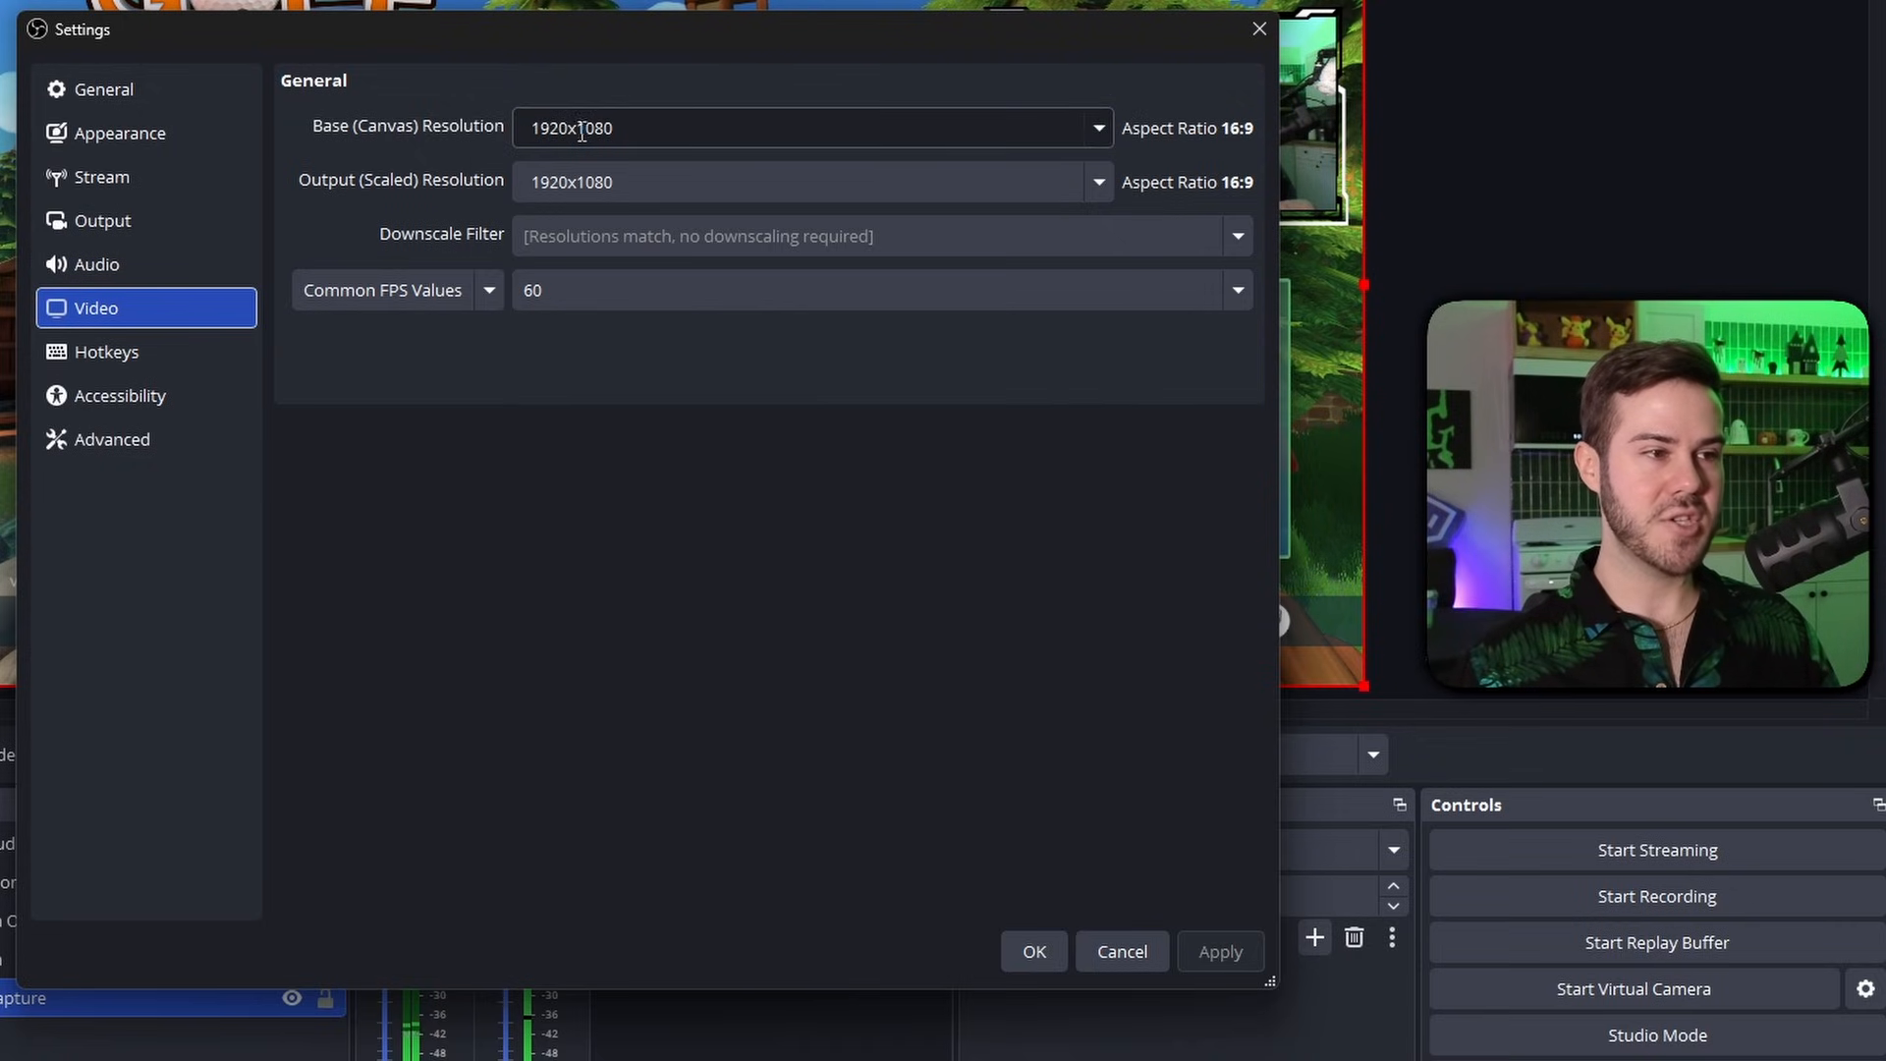
left_click(1096, 128)
left_click(1094, 126)
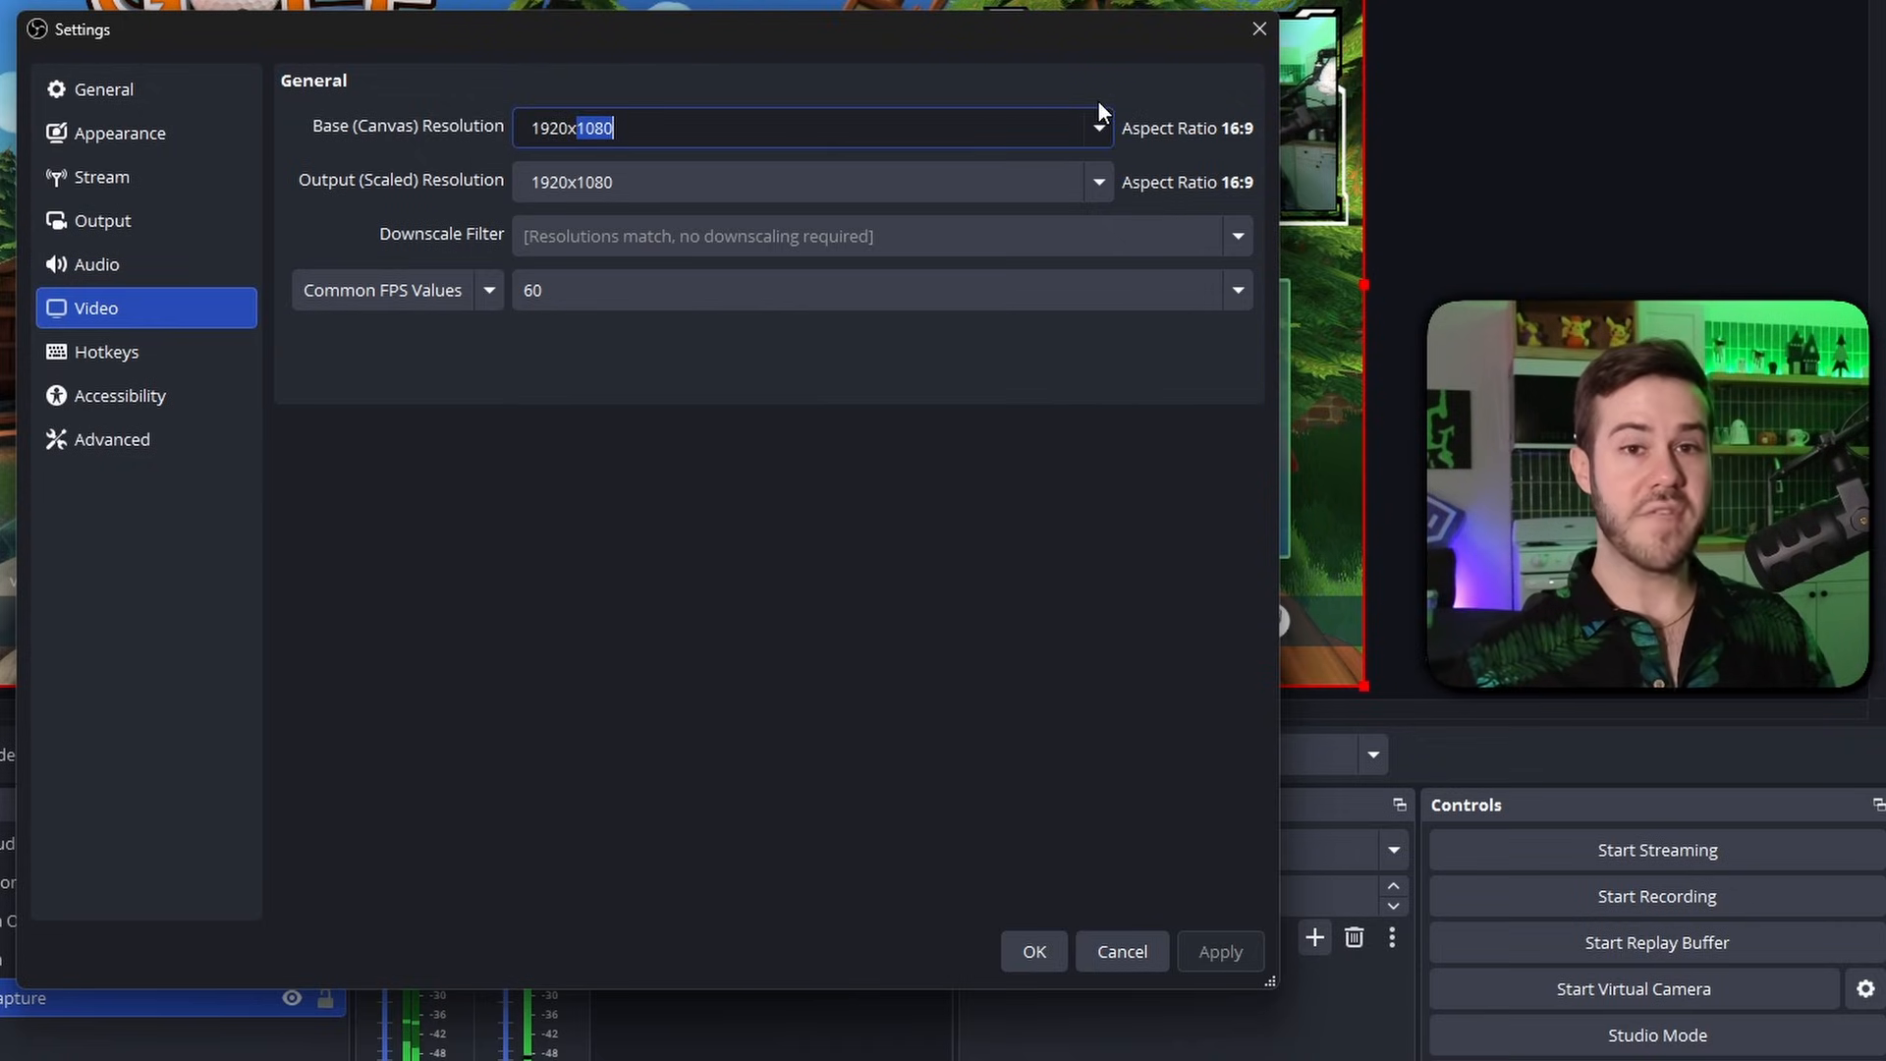
left_click(1098, 127)
left_click(785, 90)
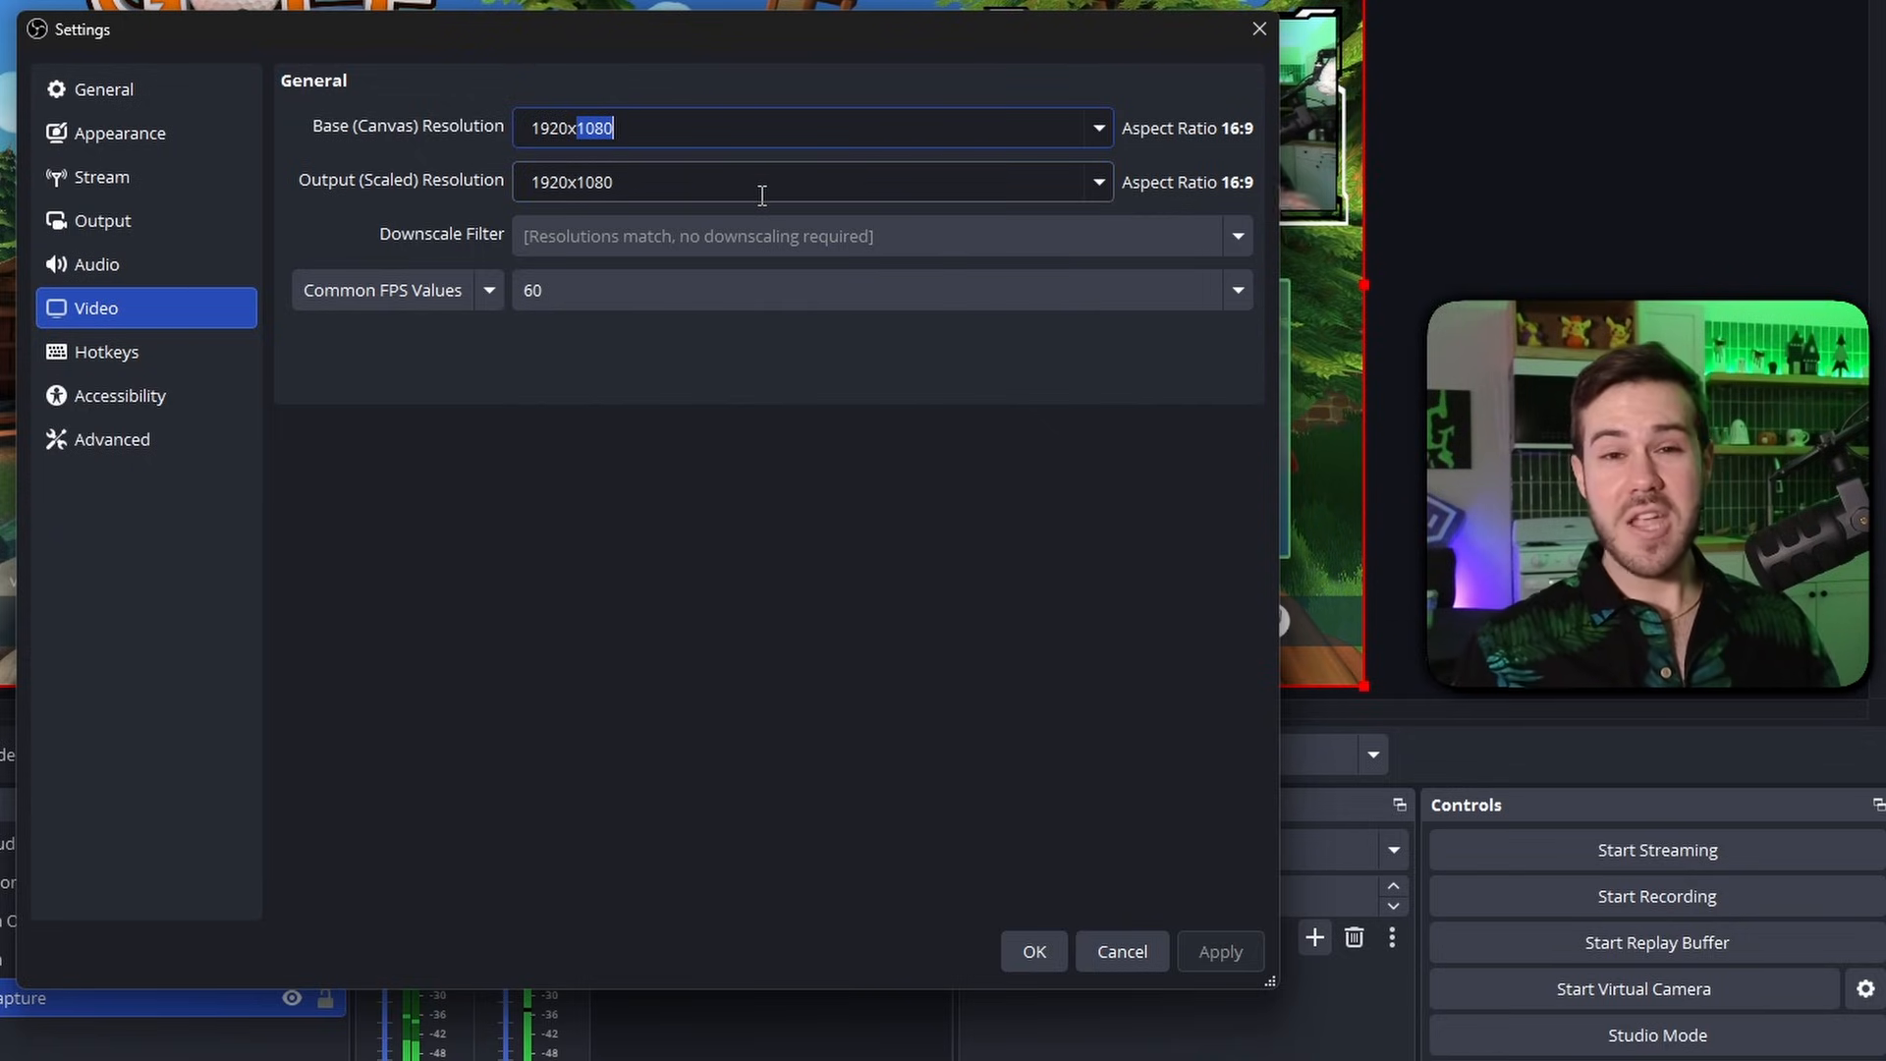
Set the Output (Scaled) Resolution to 1280x720 with the Lanczos (Sharpened scaling, 36 samples) downscale filter.
left_click(1099, 181)
left_click(640, 344)
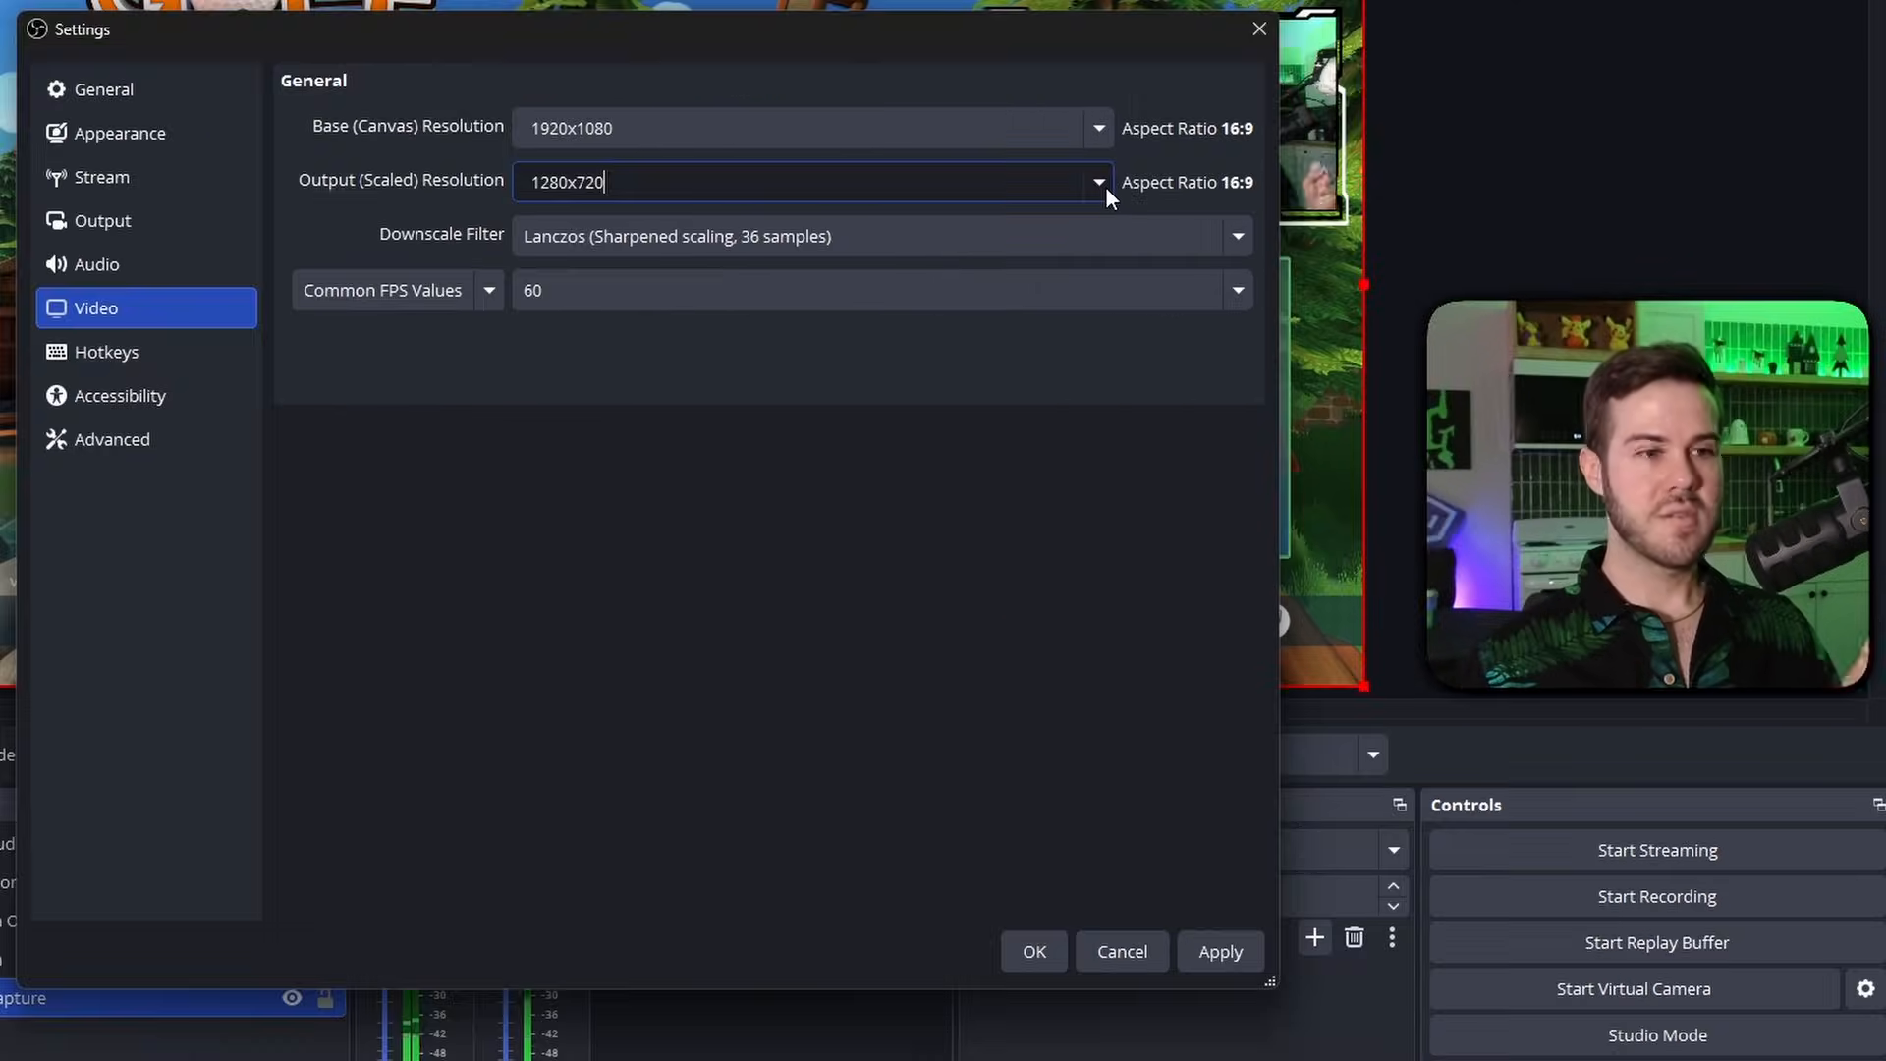
left_click(1099, 182)
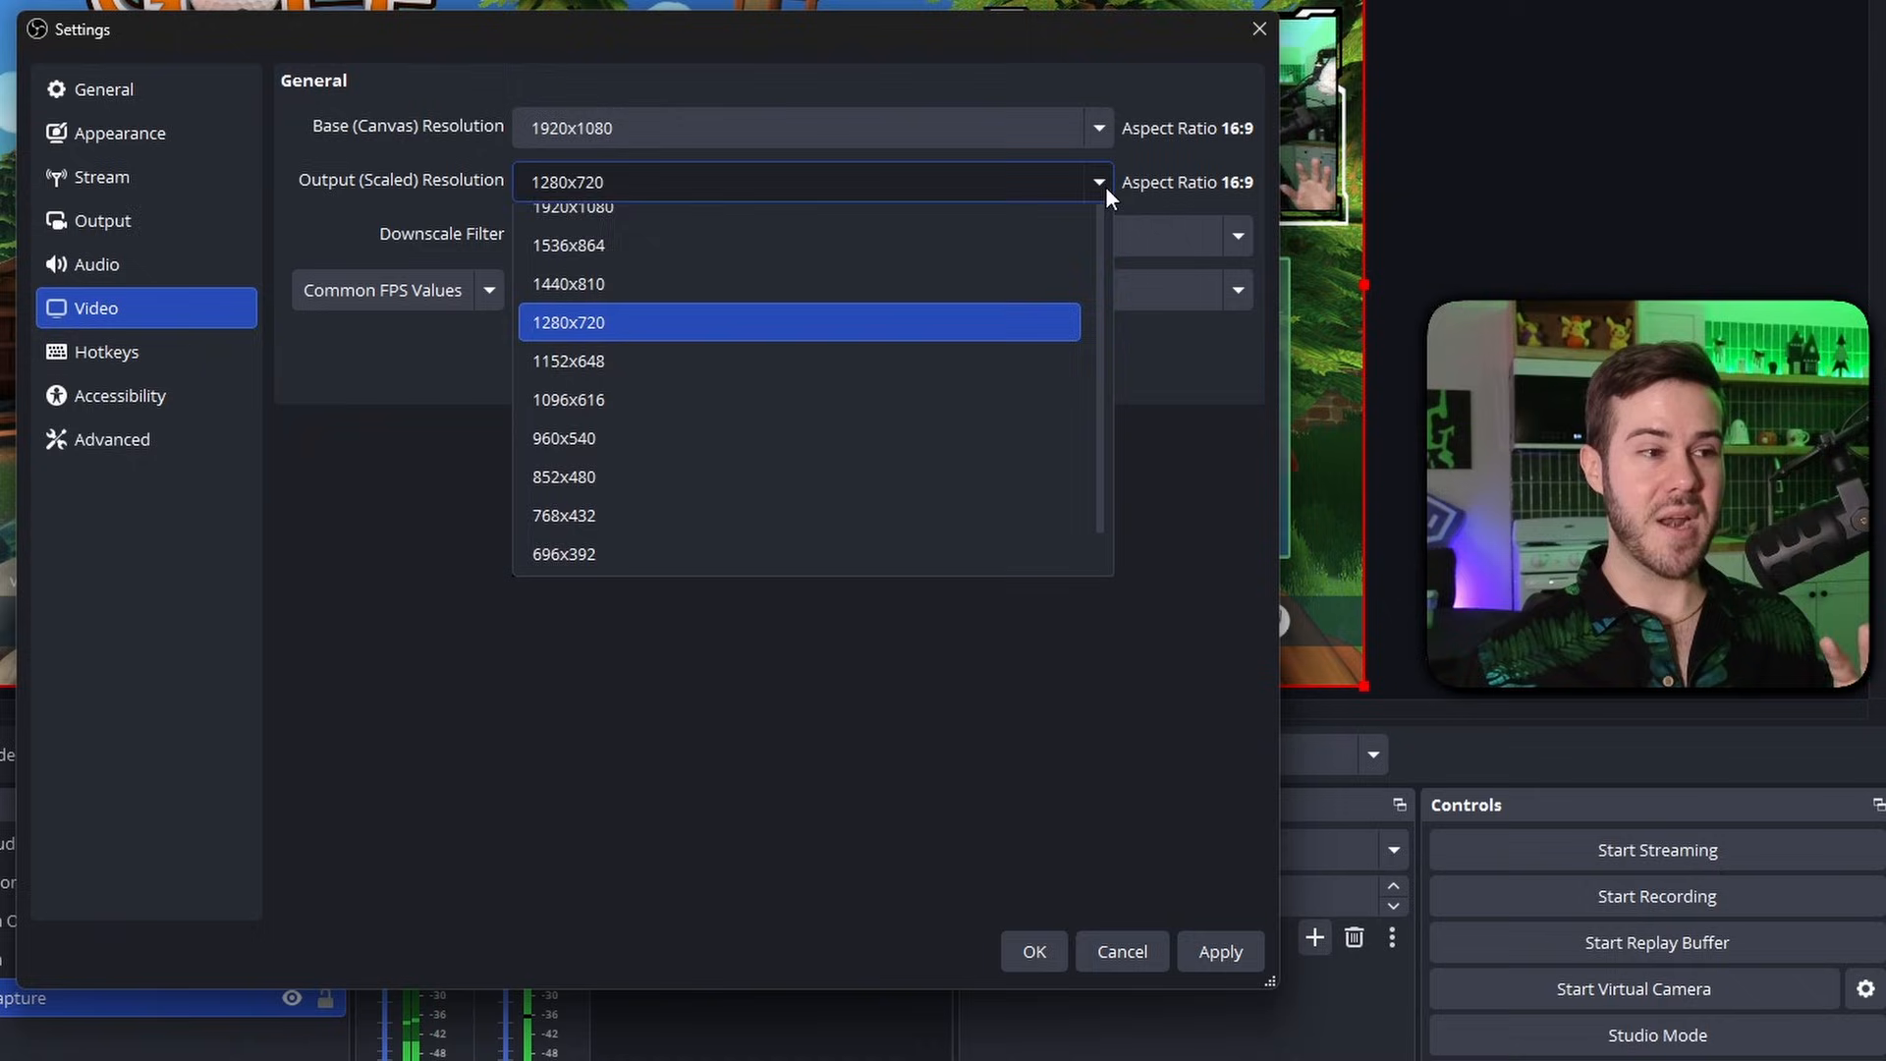
left_click(846, 225)
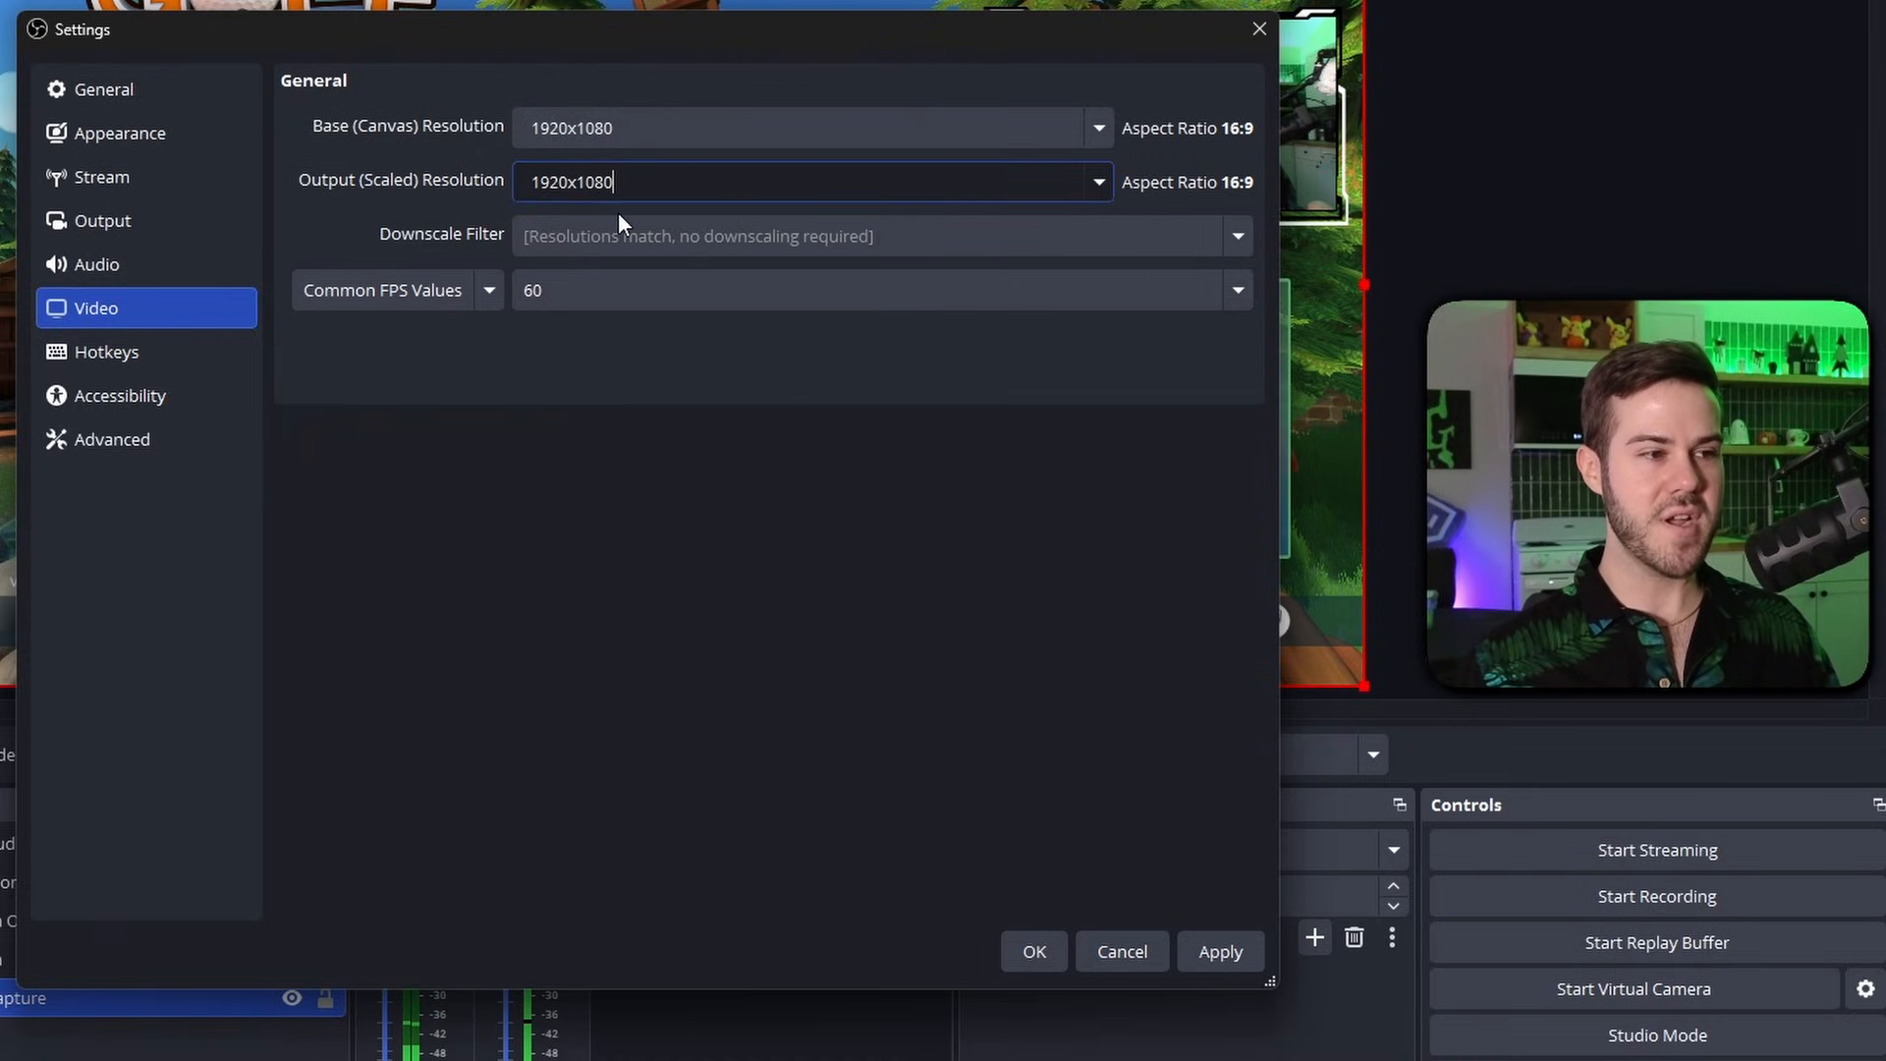
left_click(1093, 187)
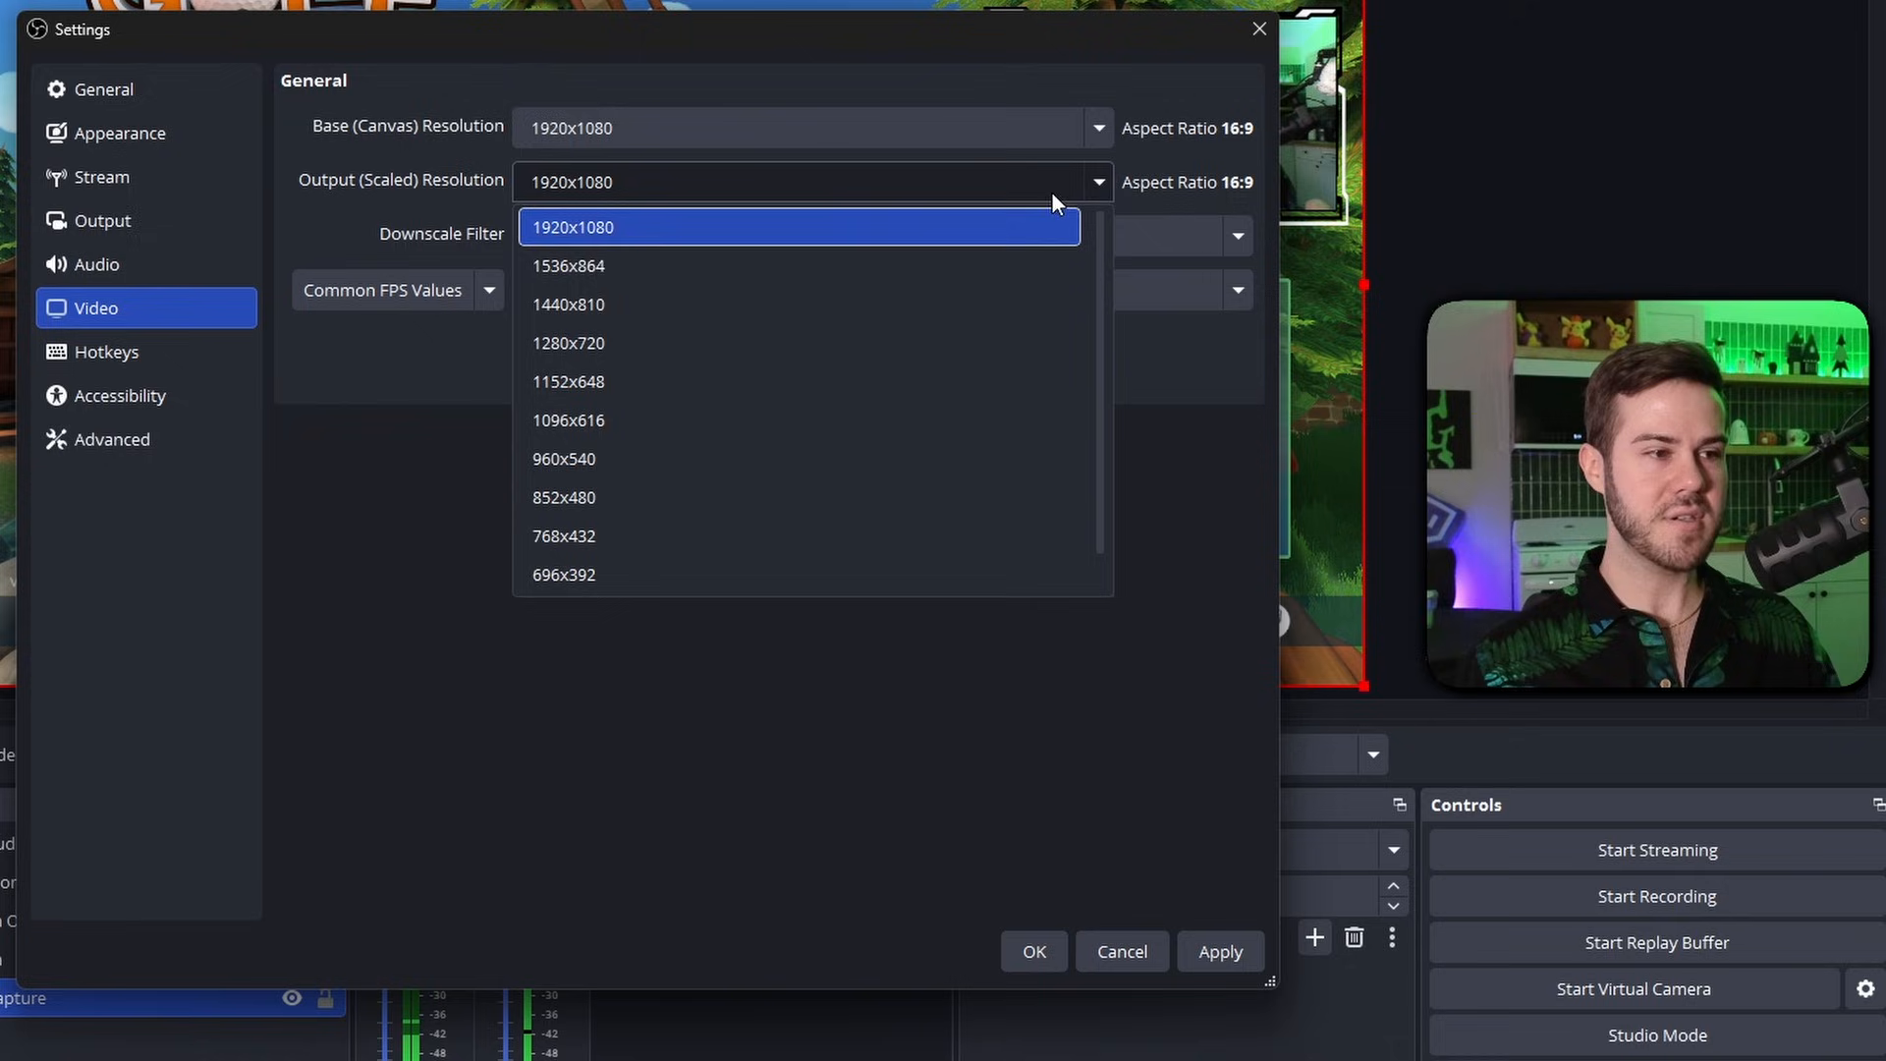
left_click(641, 342)
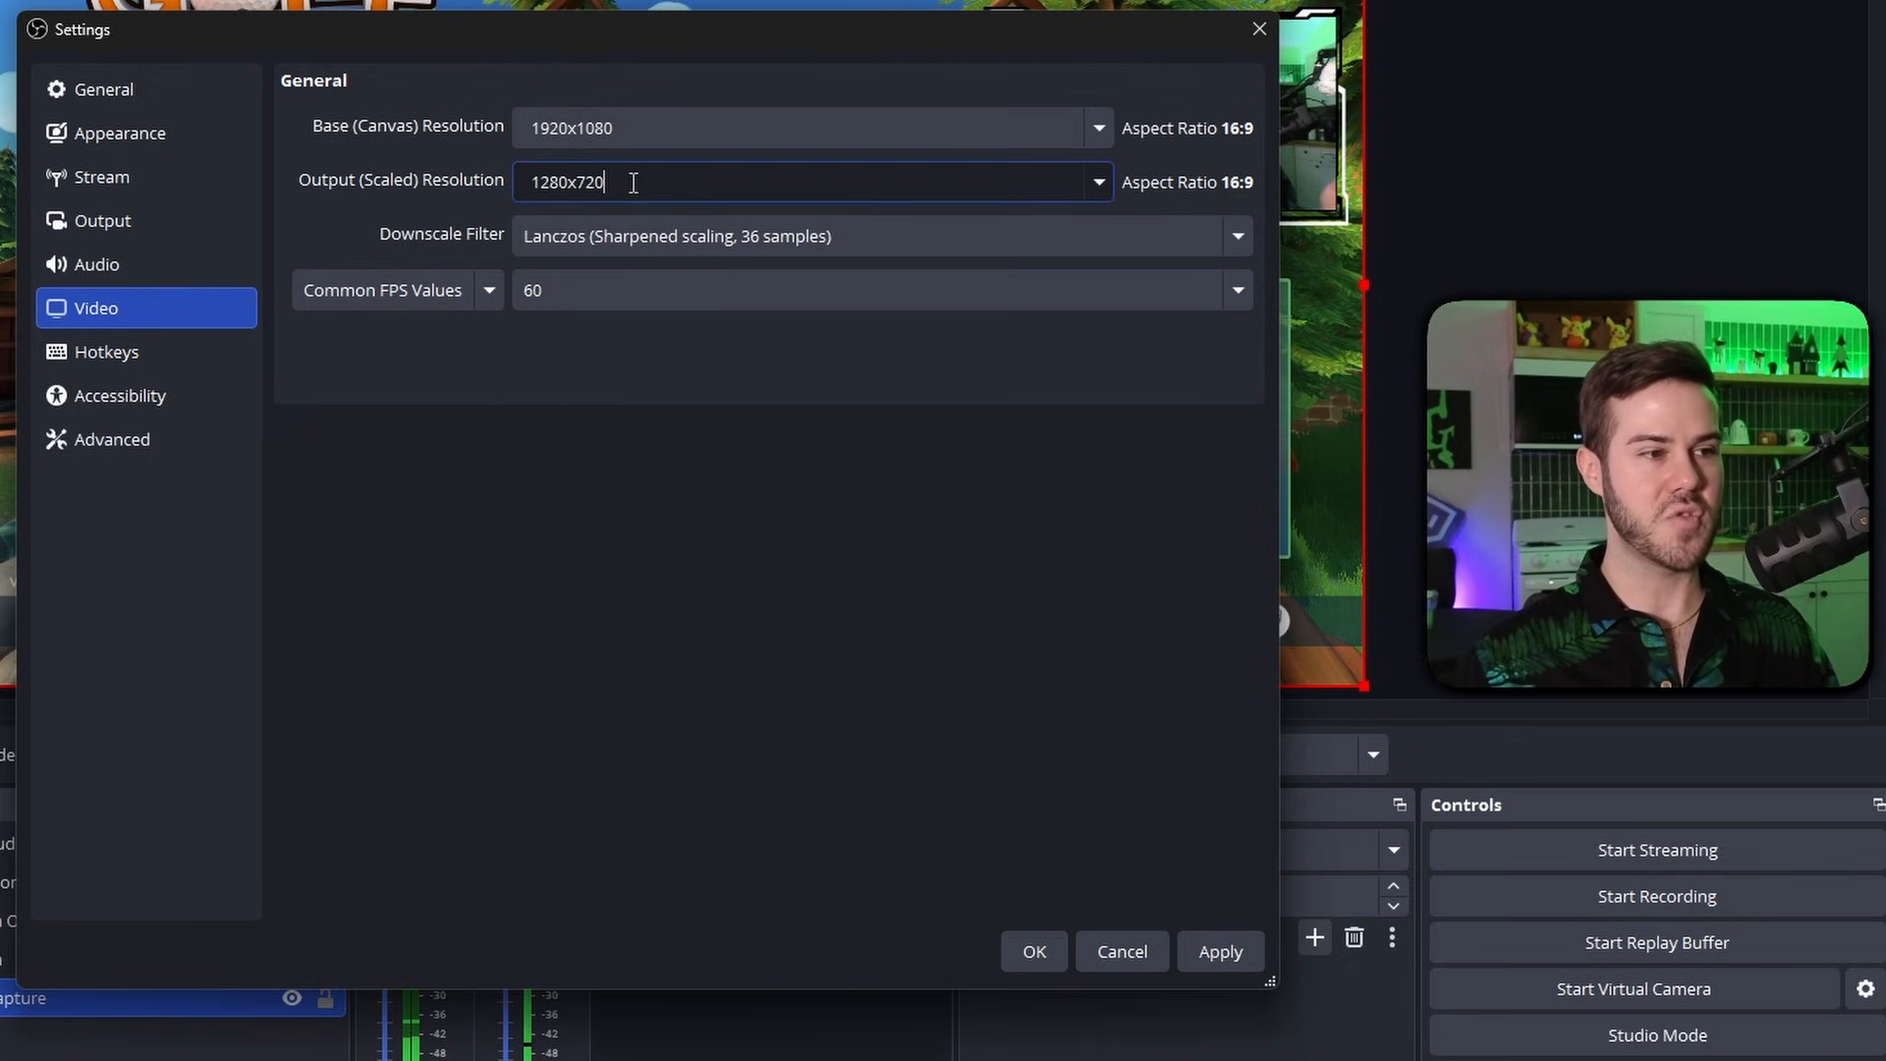
left_click(664, 241)
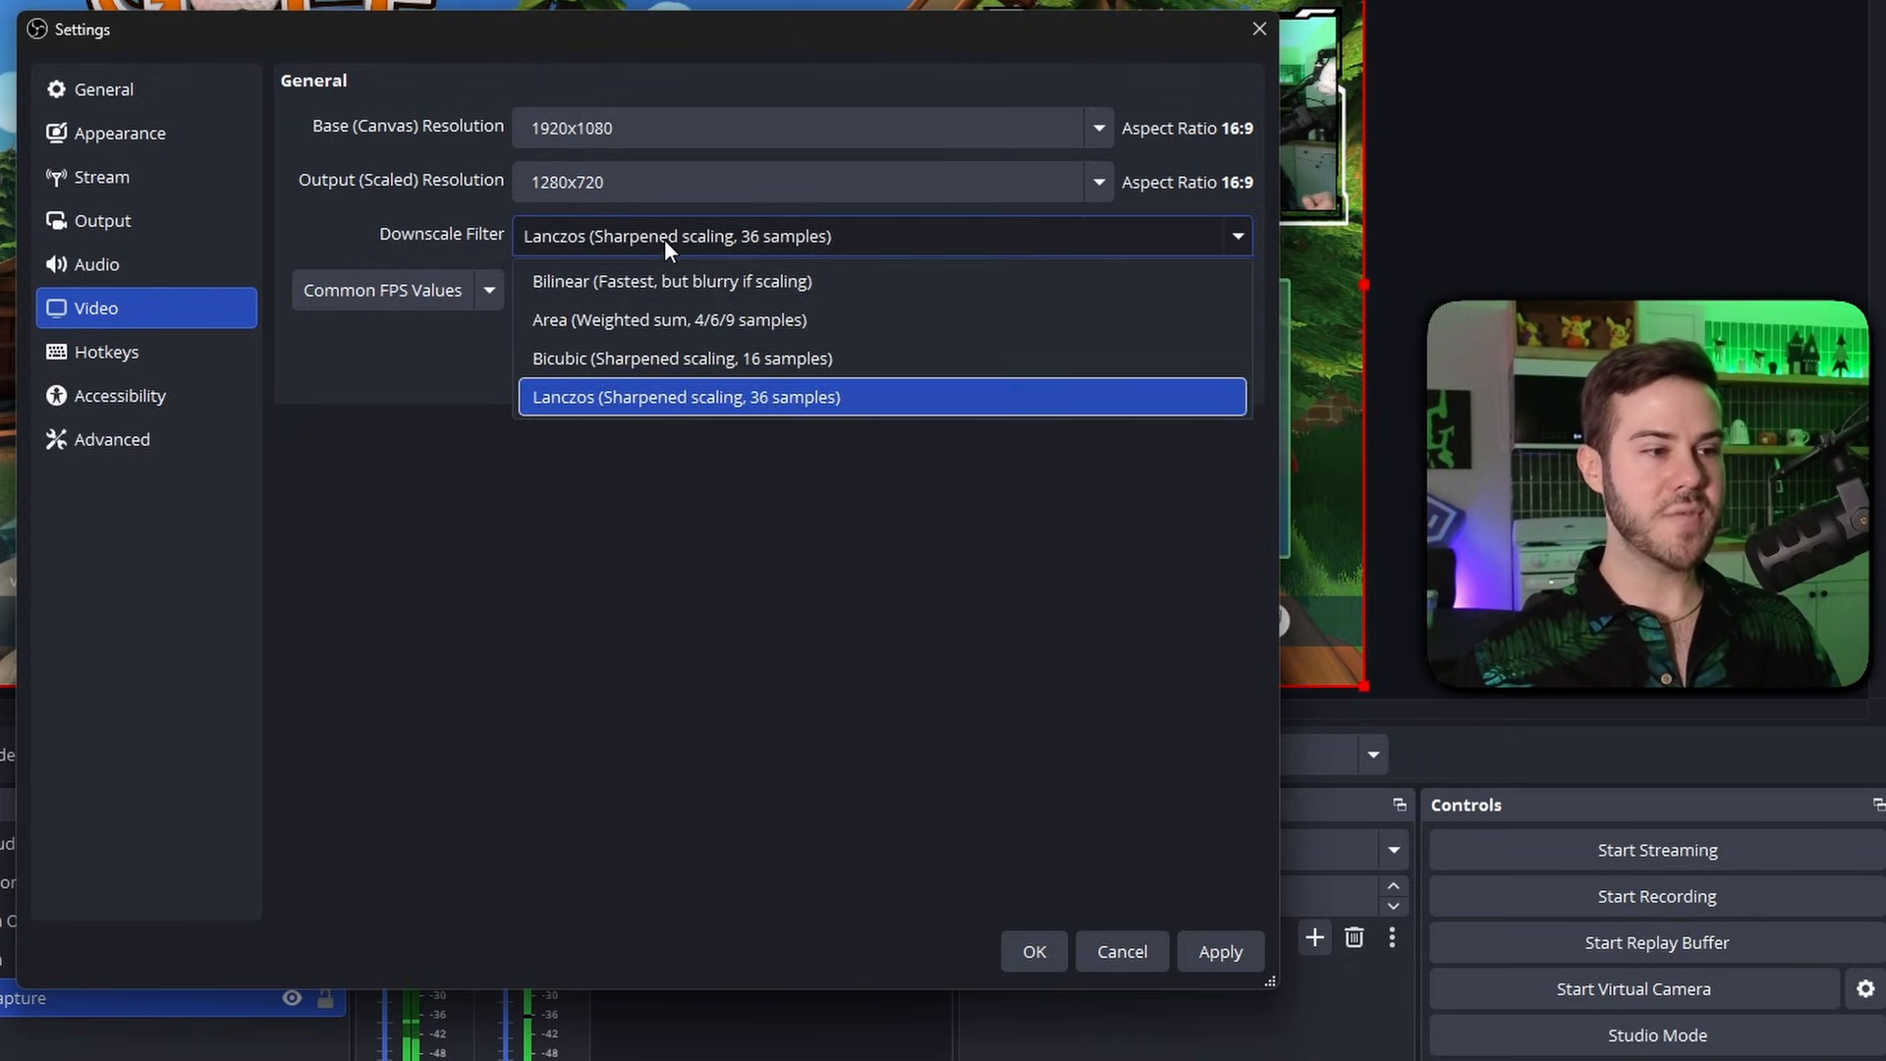
left_click(784, 397)
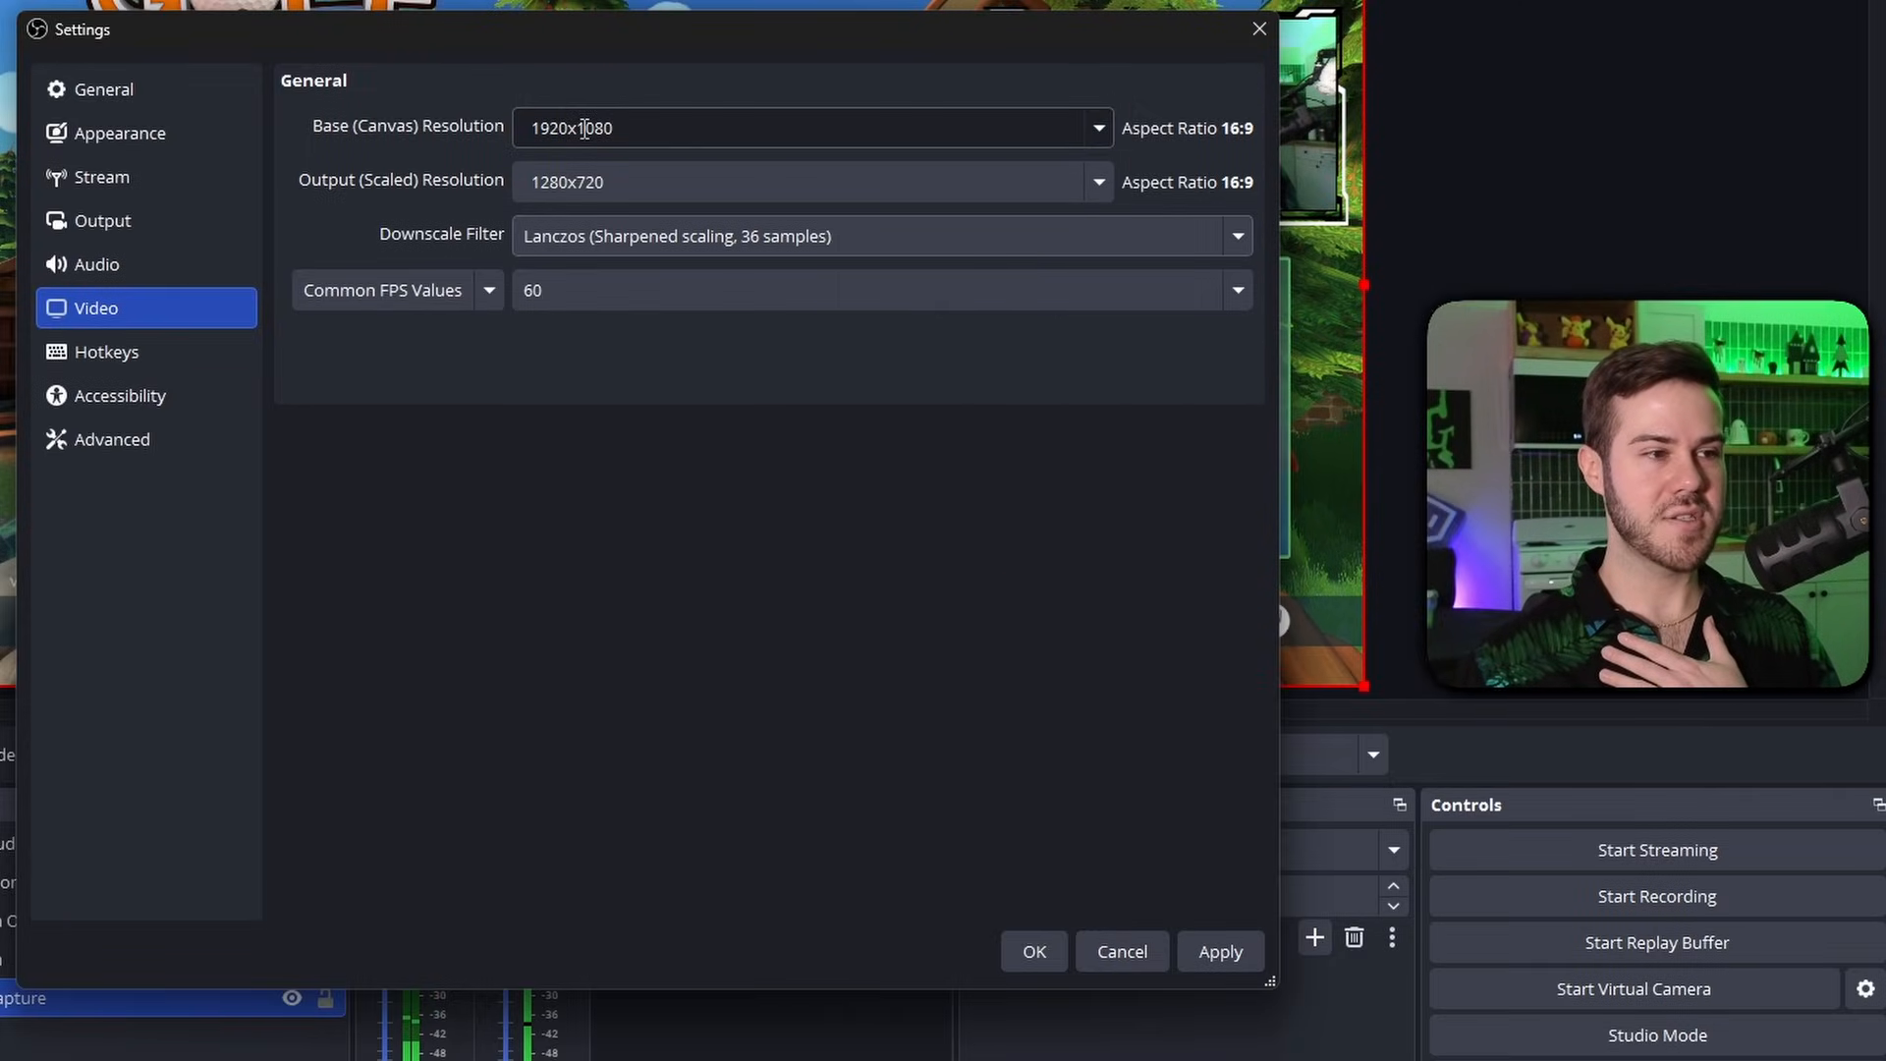
Set the Output (Scaled) Resolution to 1920x1080 and apply the video settings.
left_click(1092, 183)
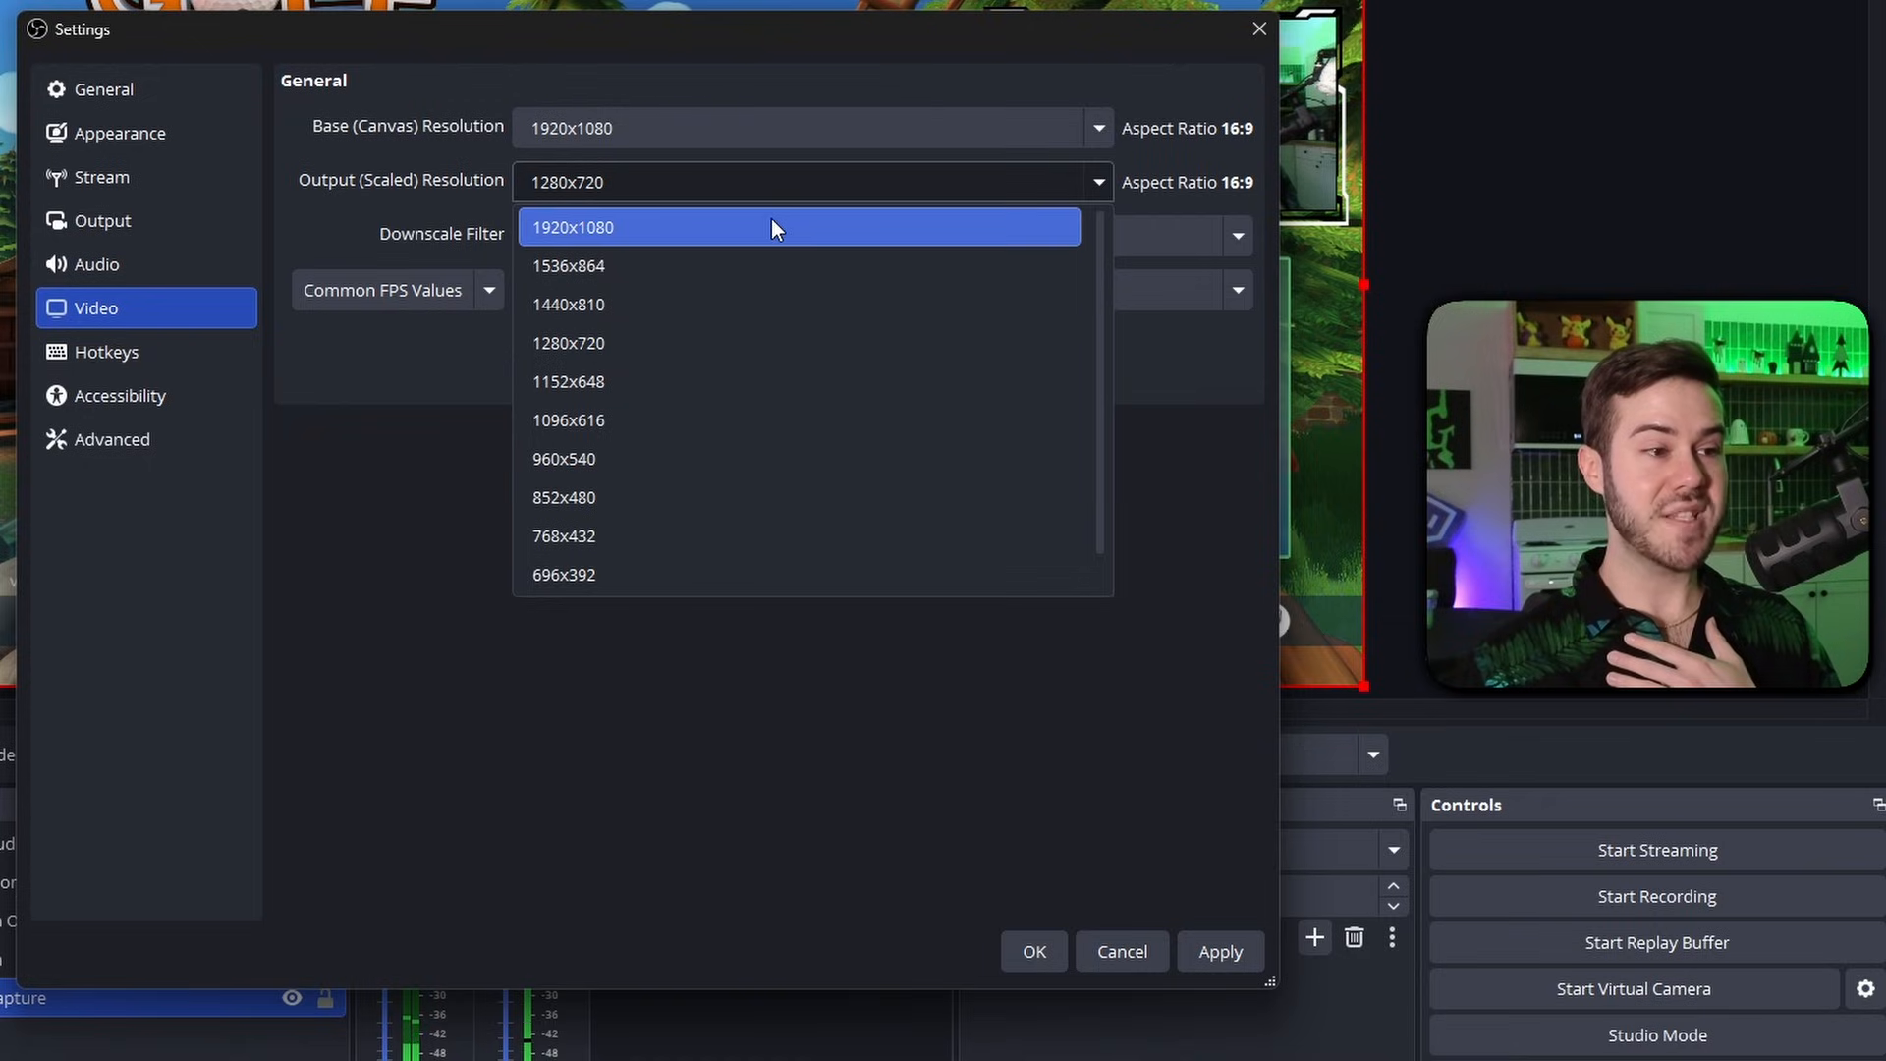
left_click(772, 224)
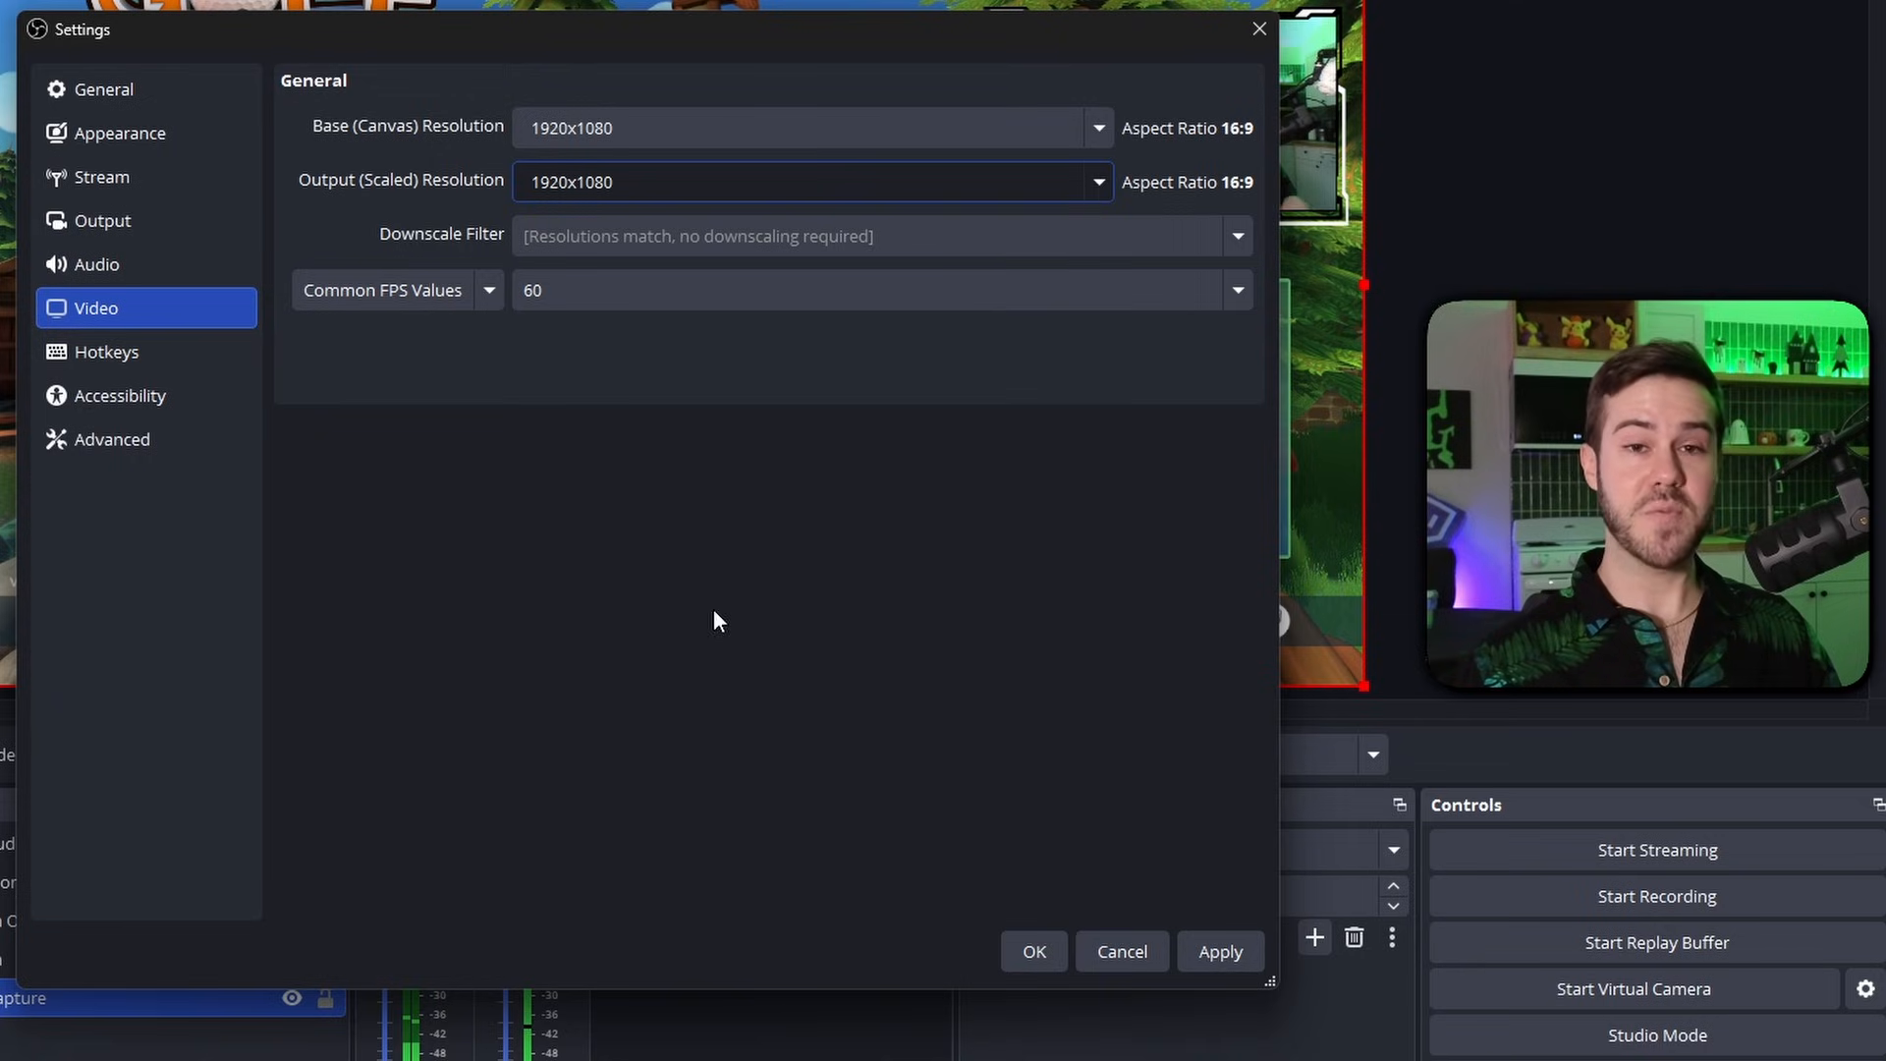
left_click(1242, 948)
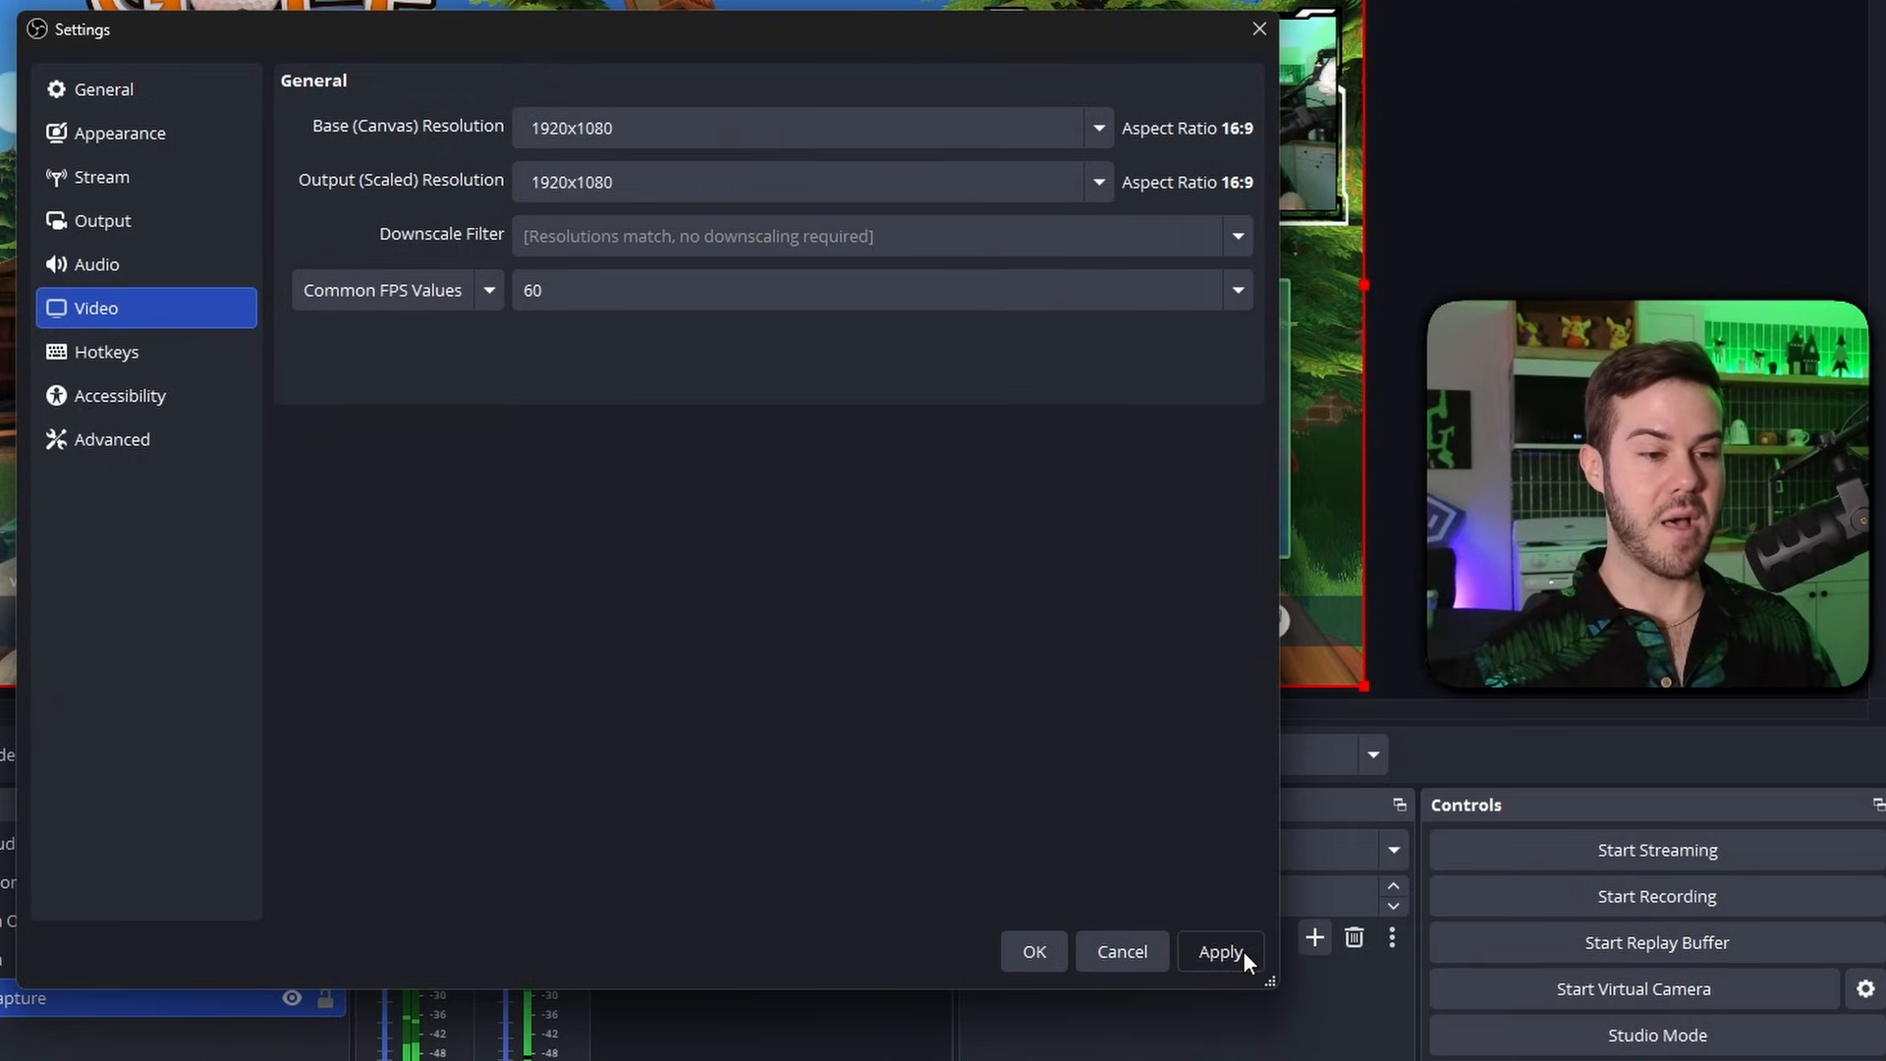
Switch the output settings to Advanced mode and check that the streaming video encoder is NVIDIA NVENC H.264.
left_click(159, 226)
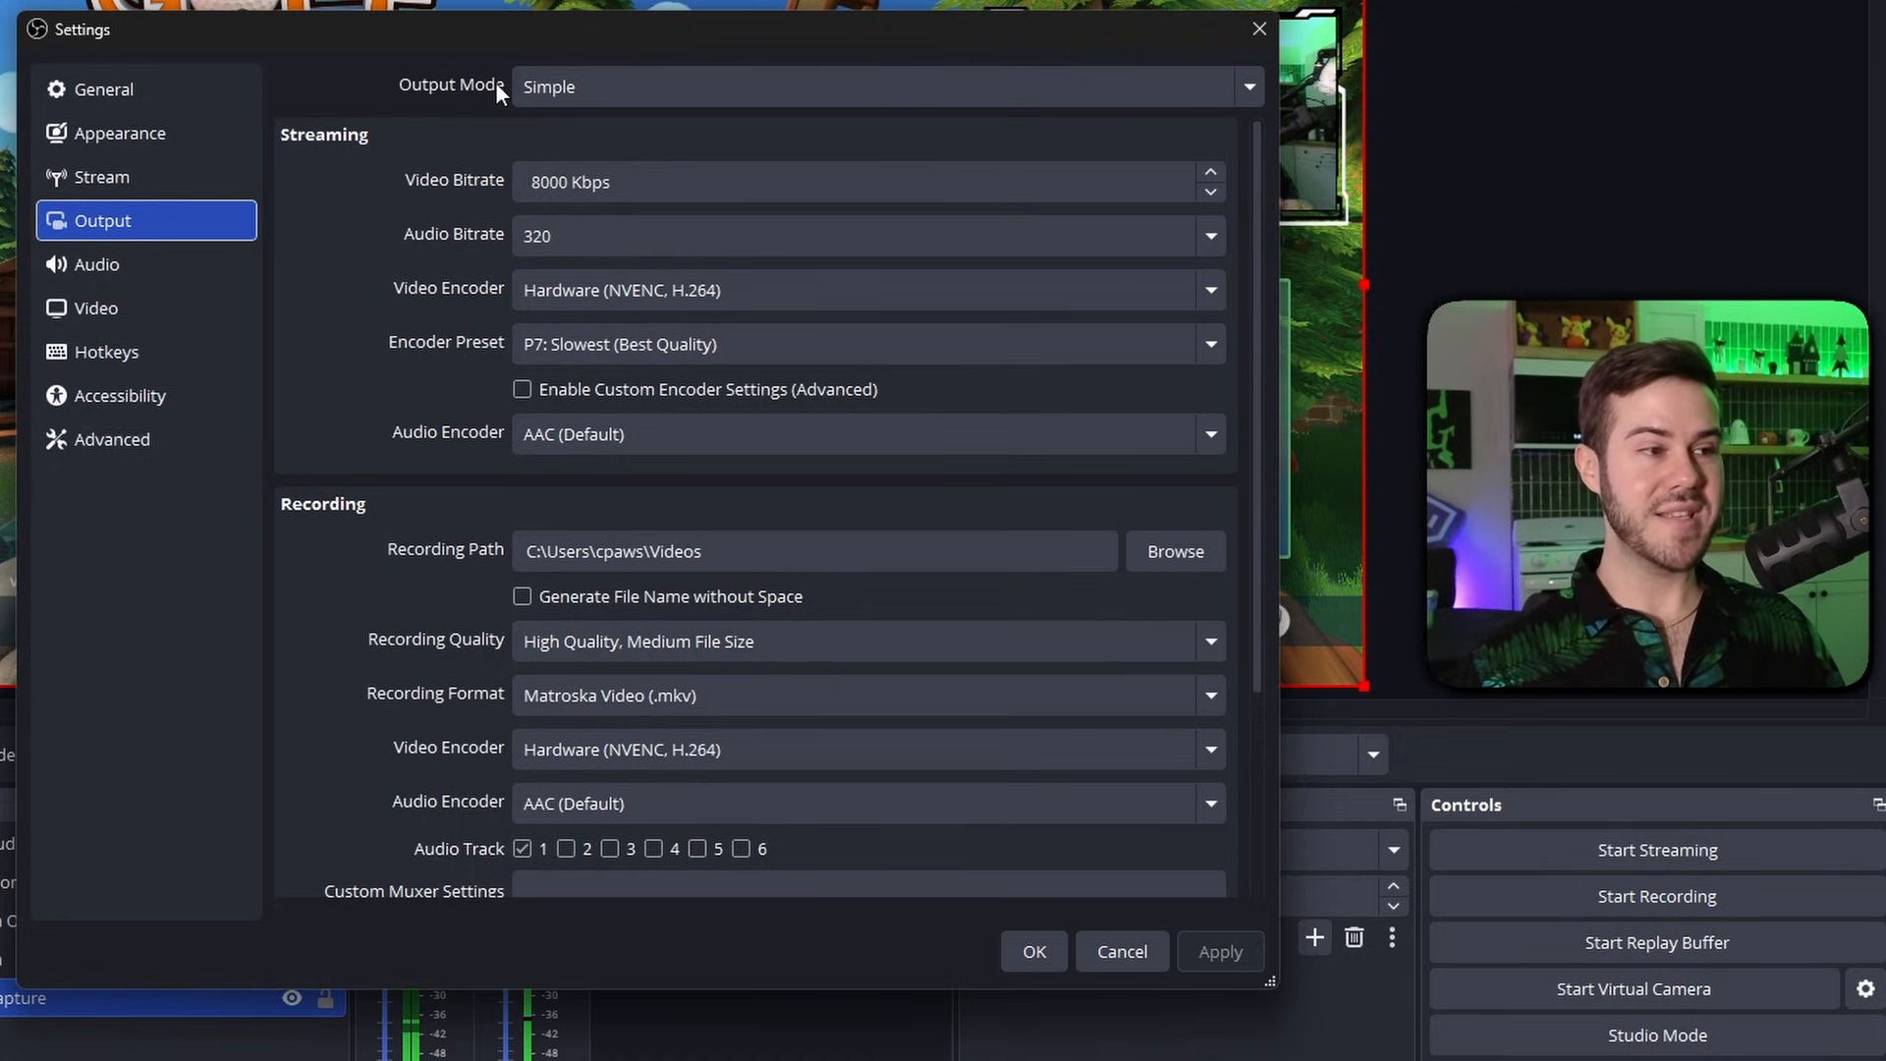
left_click(755, 86)
left_click(635, 169)
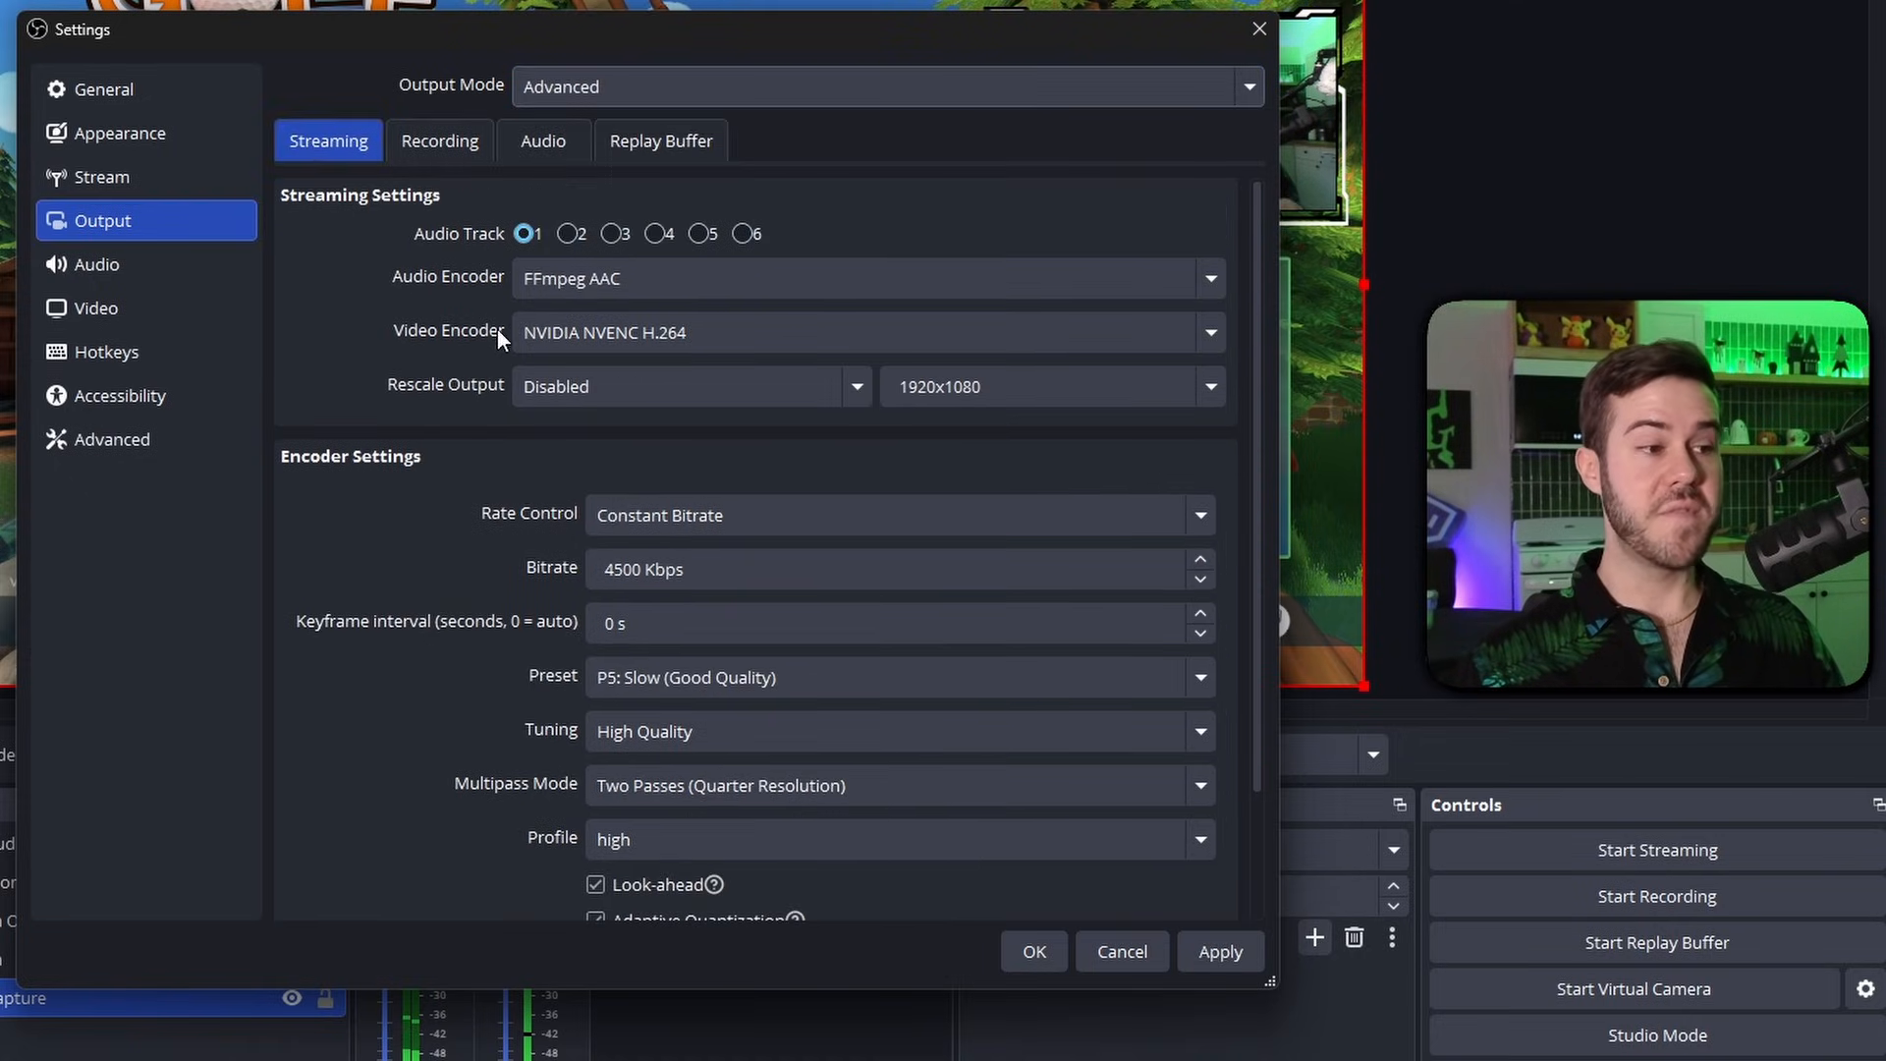
left_click(731, 332)
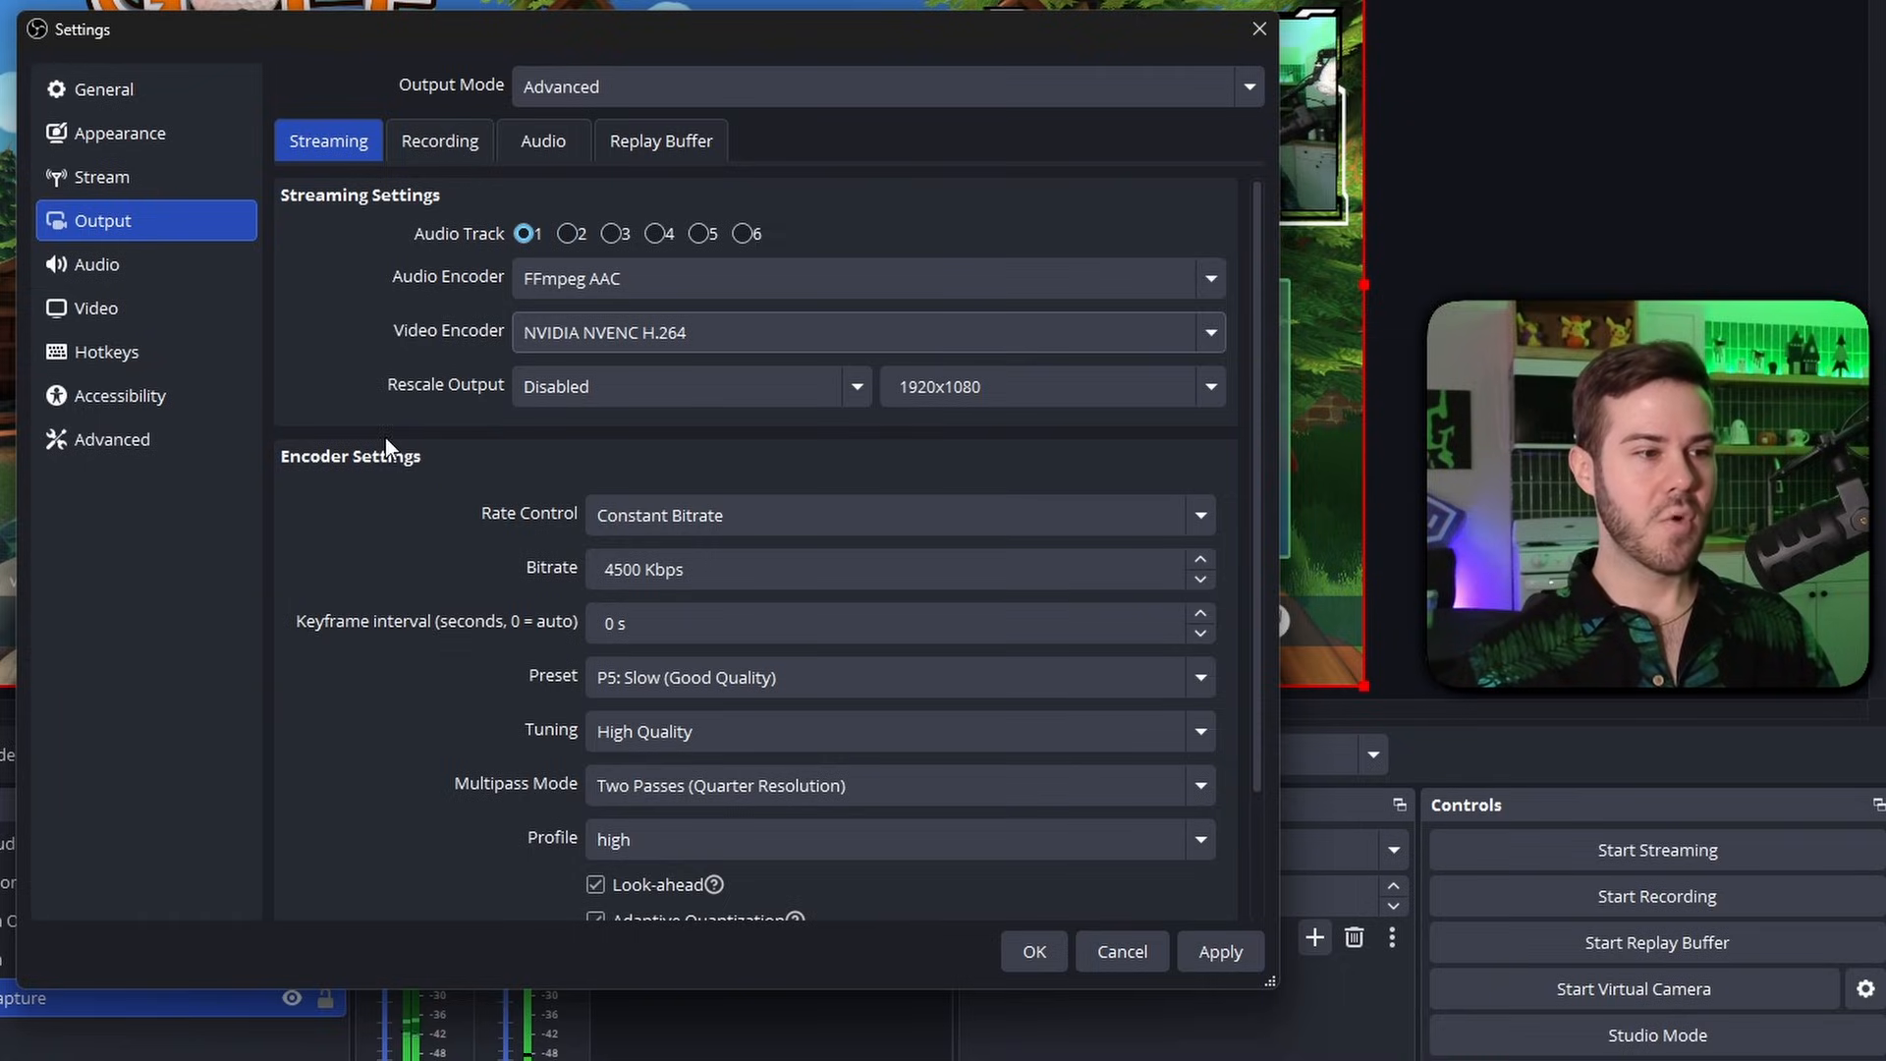
Set the streaming bitrate to 8000 Kbps, then apply the output settings and close them.
scroll(387, 412, "down", 1)
scroll(389, 421, "down", 1)
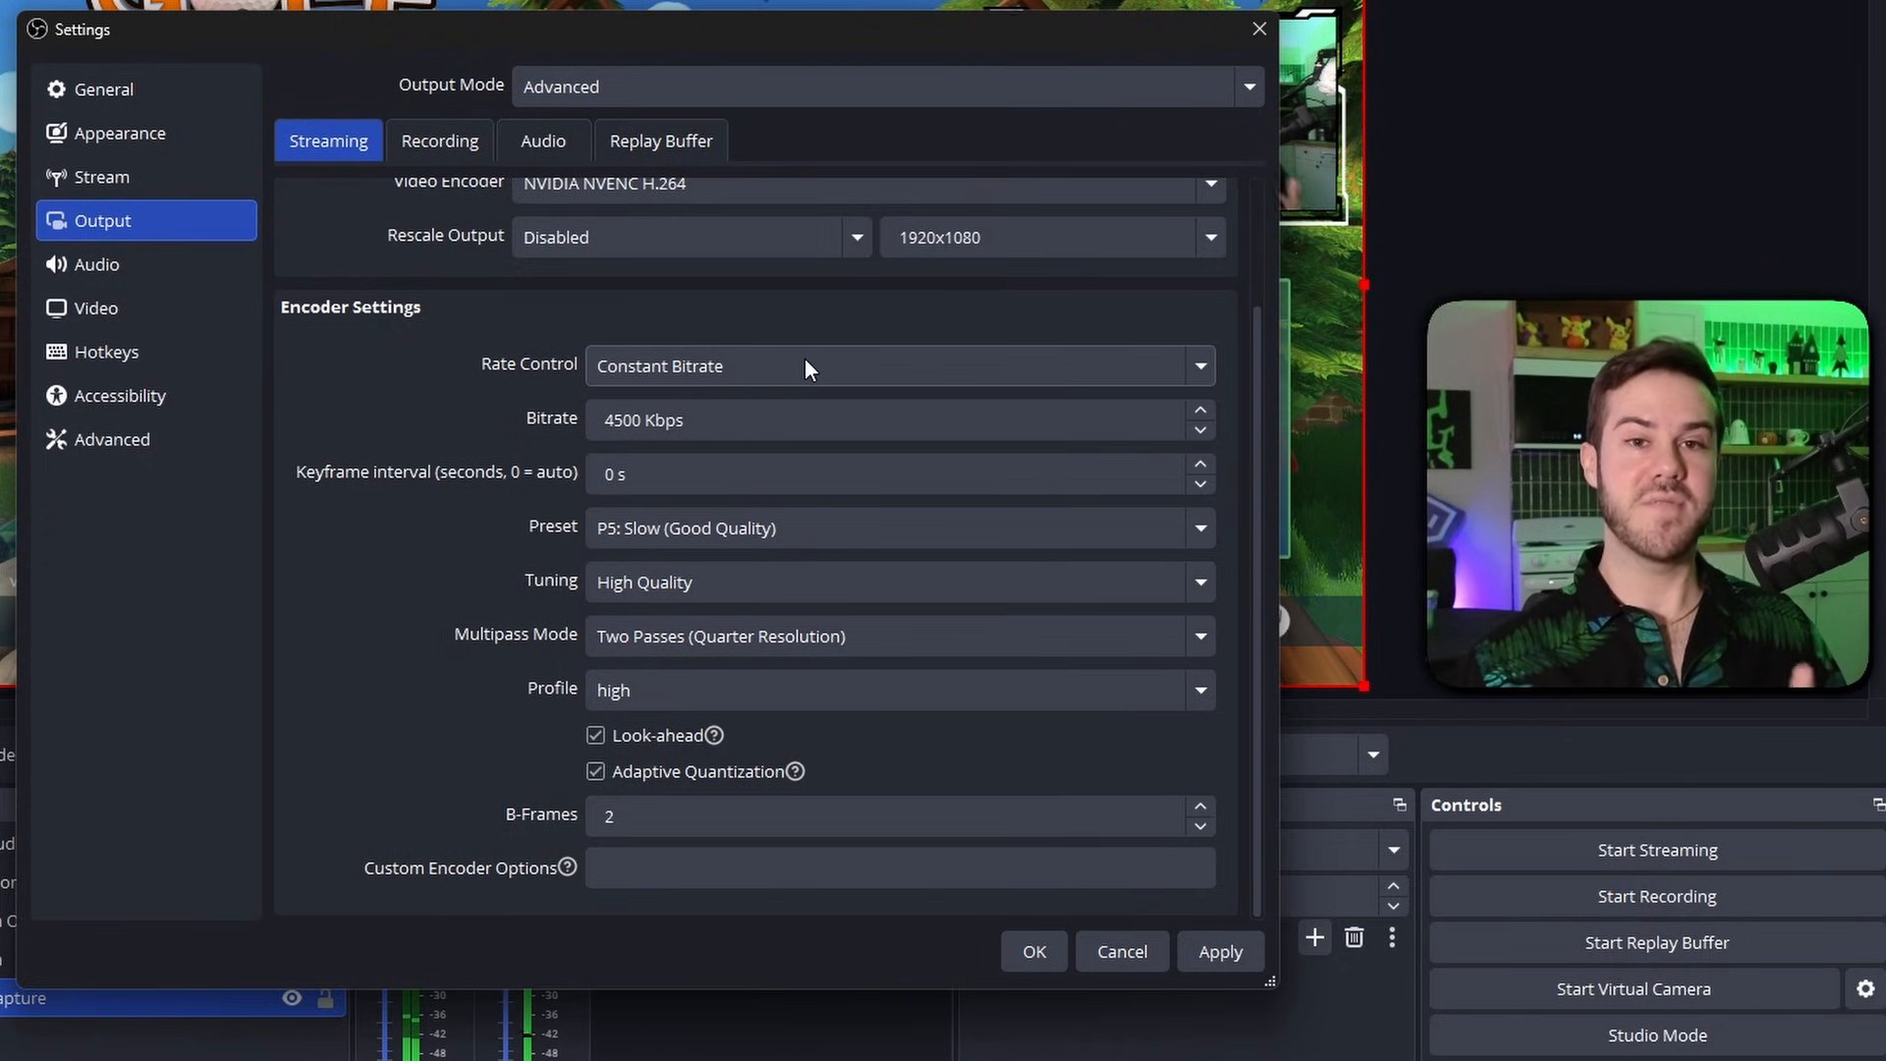
left_click(626, 423)
key("shift+Home")
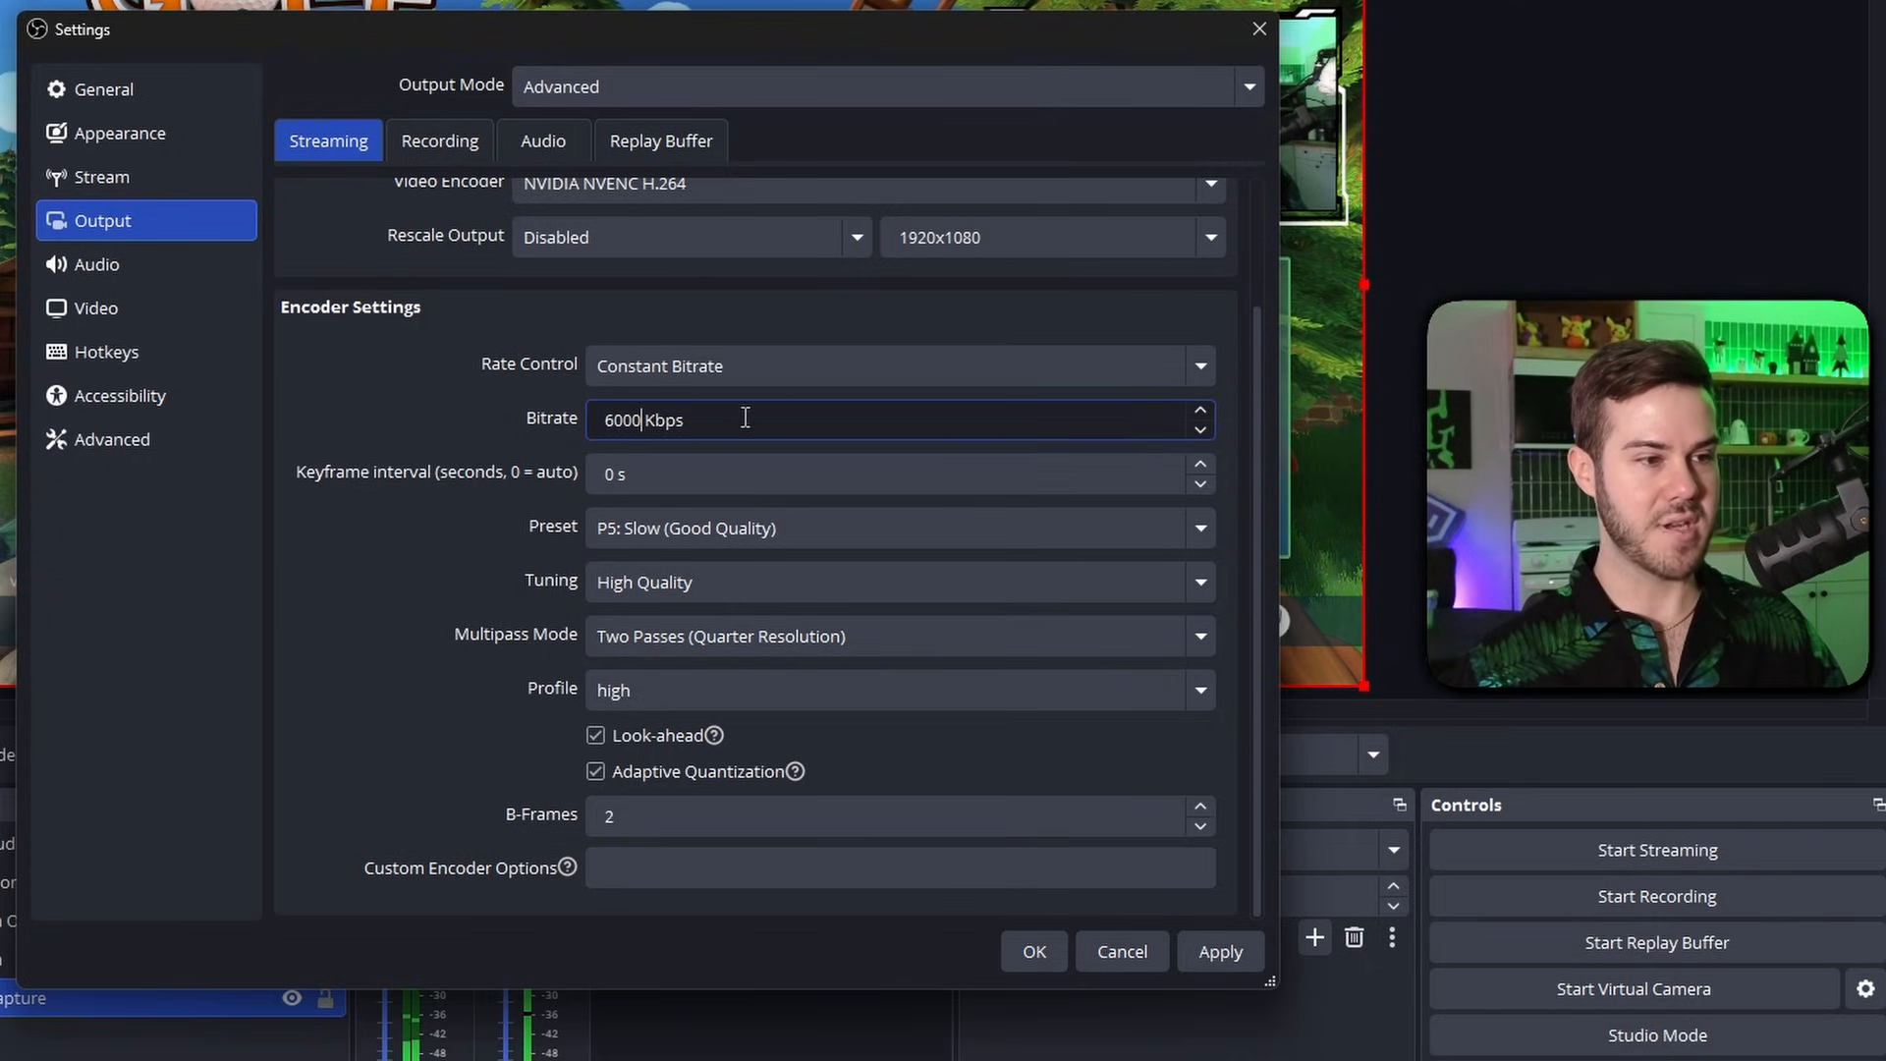
type("8")
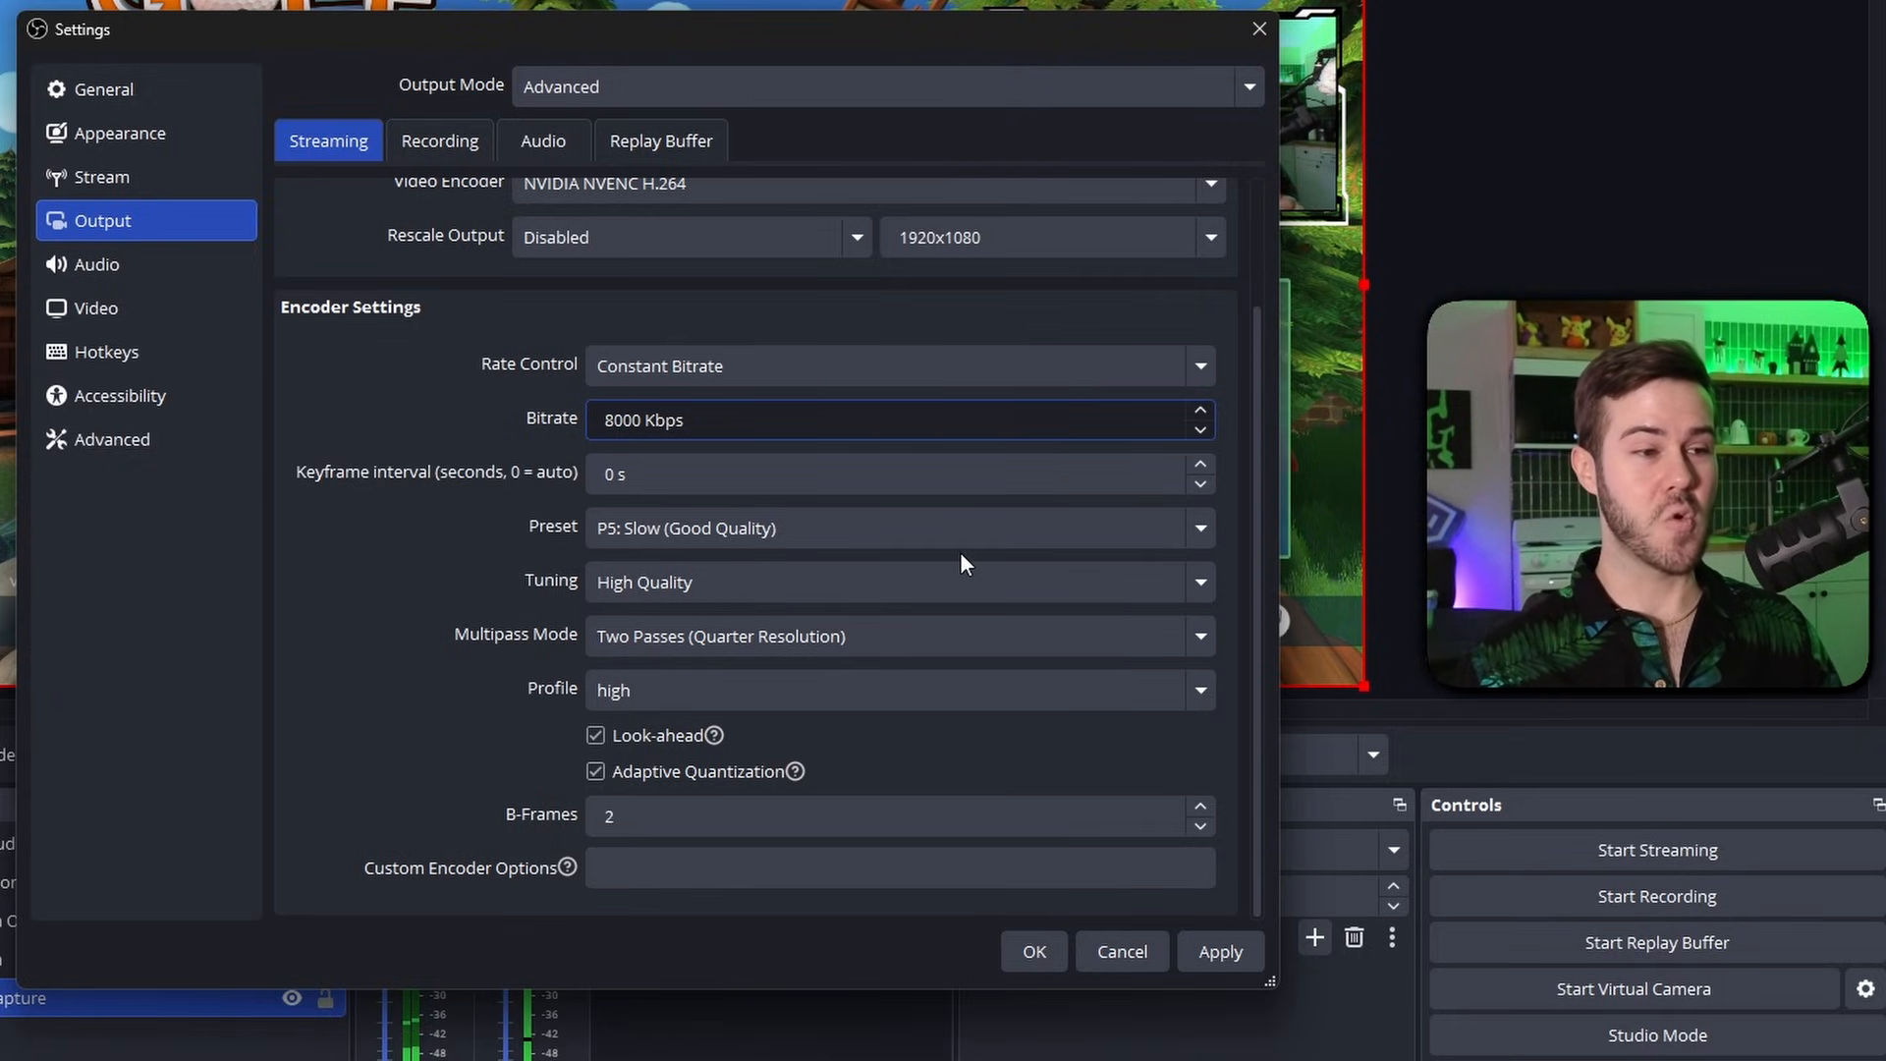
left_click(1220, 951)
left_click(1041, 953)
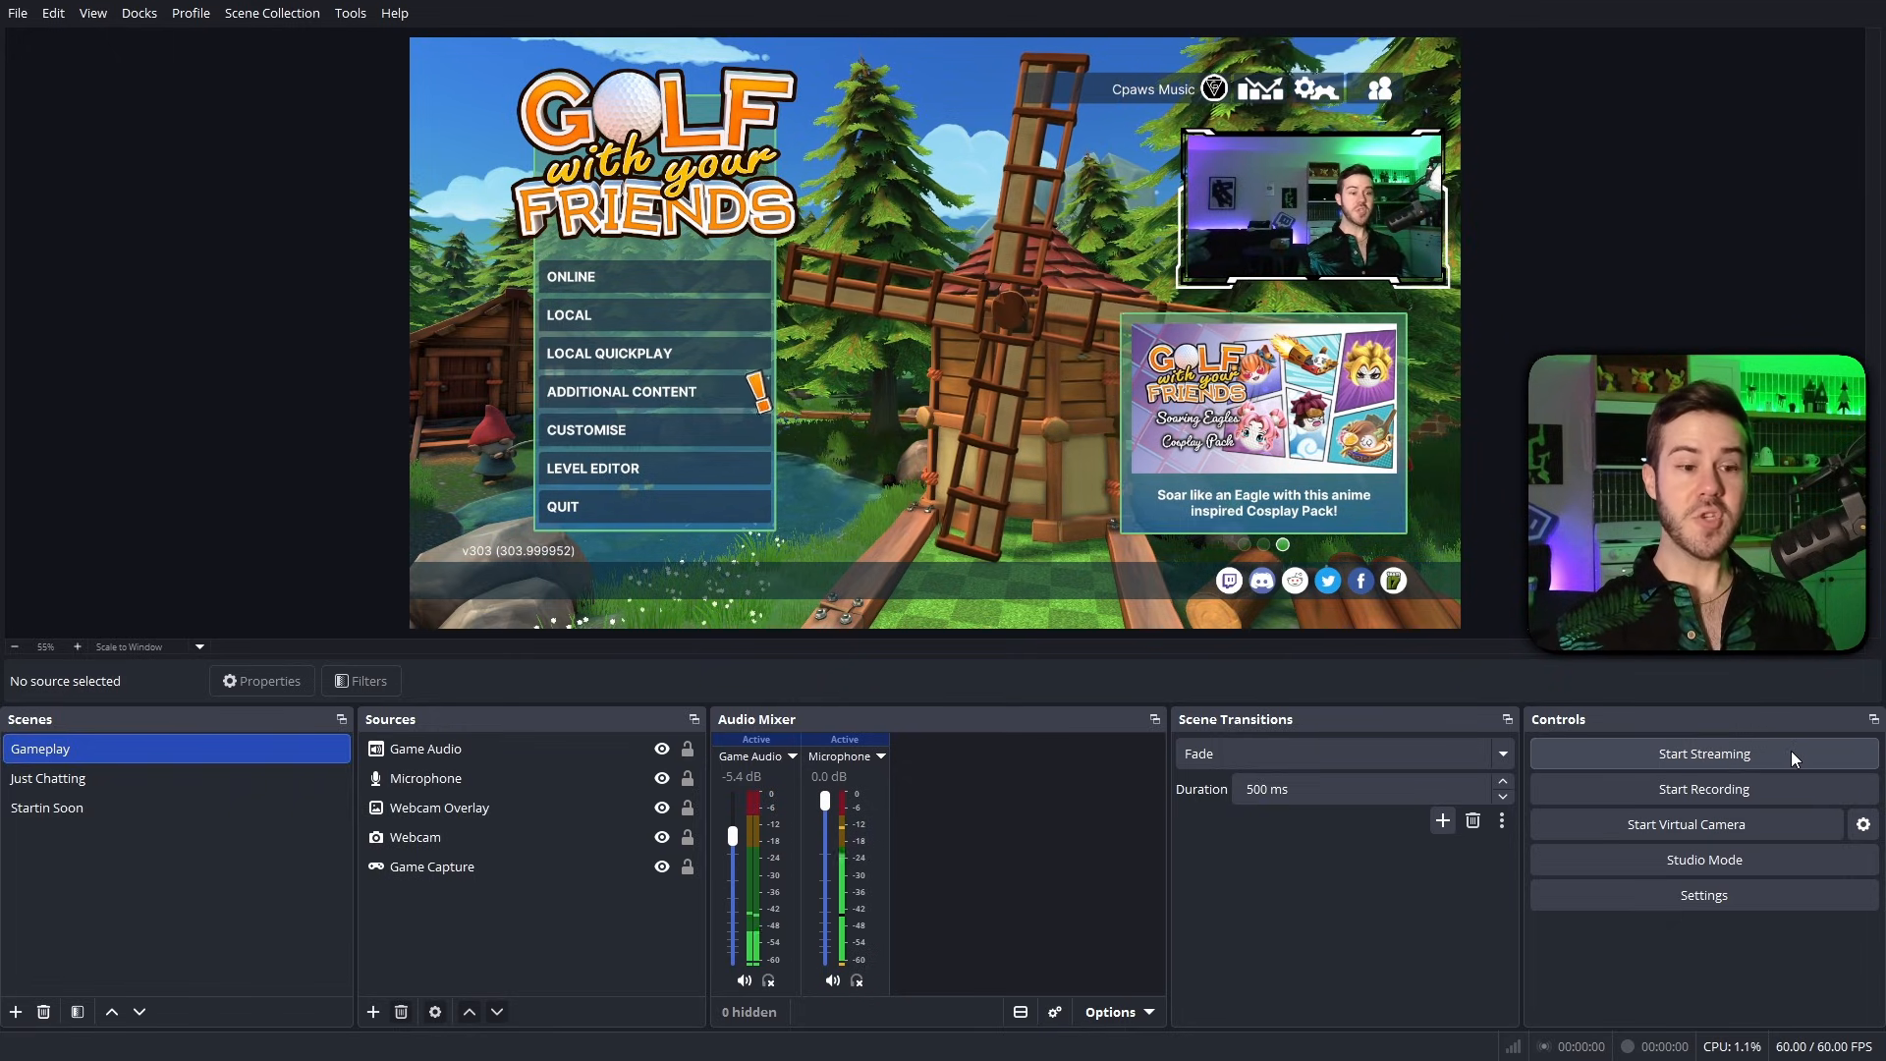
Start the stream and switch to Kick in the browser to open the channel's creator dashboard.
left_click(1632, 751)
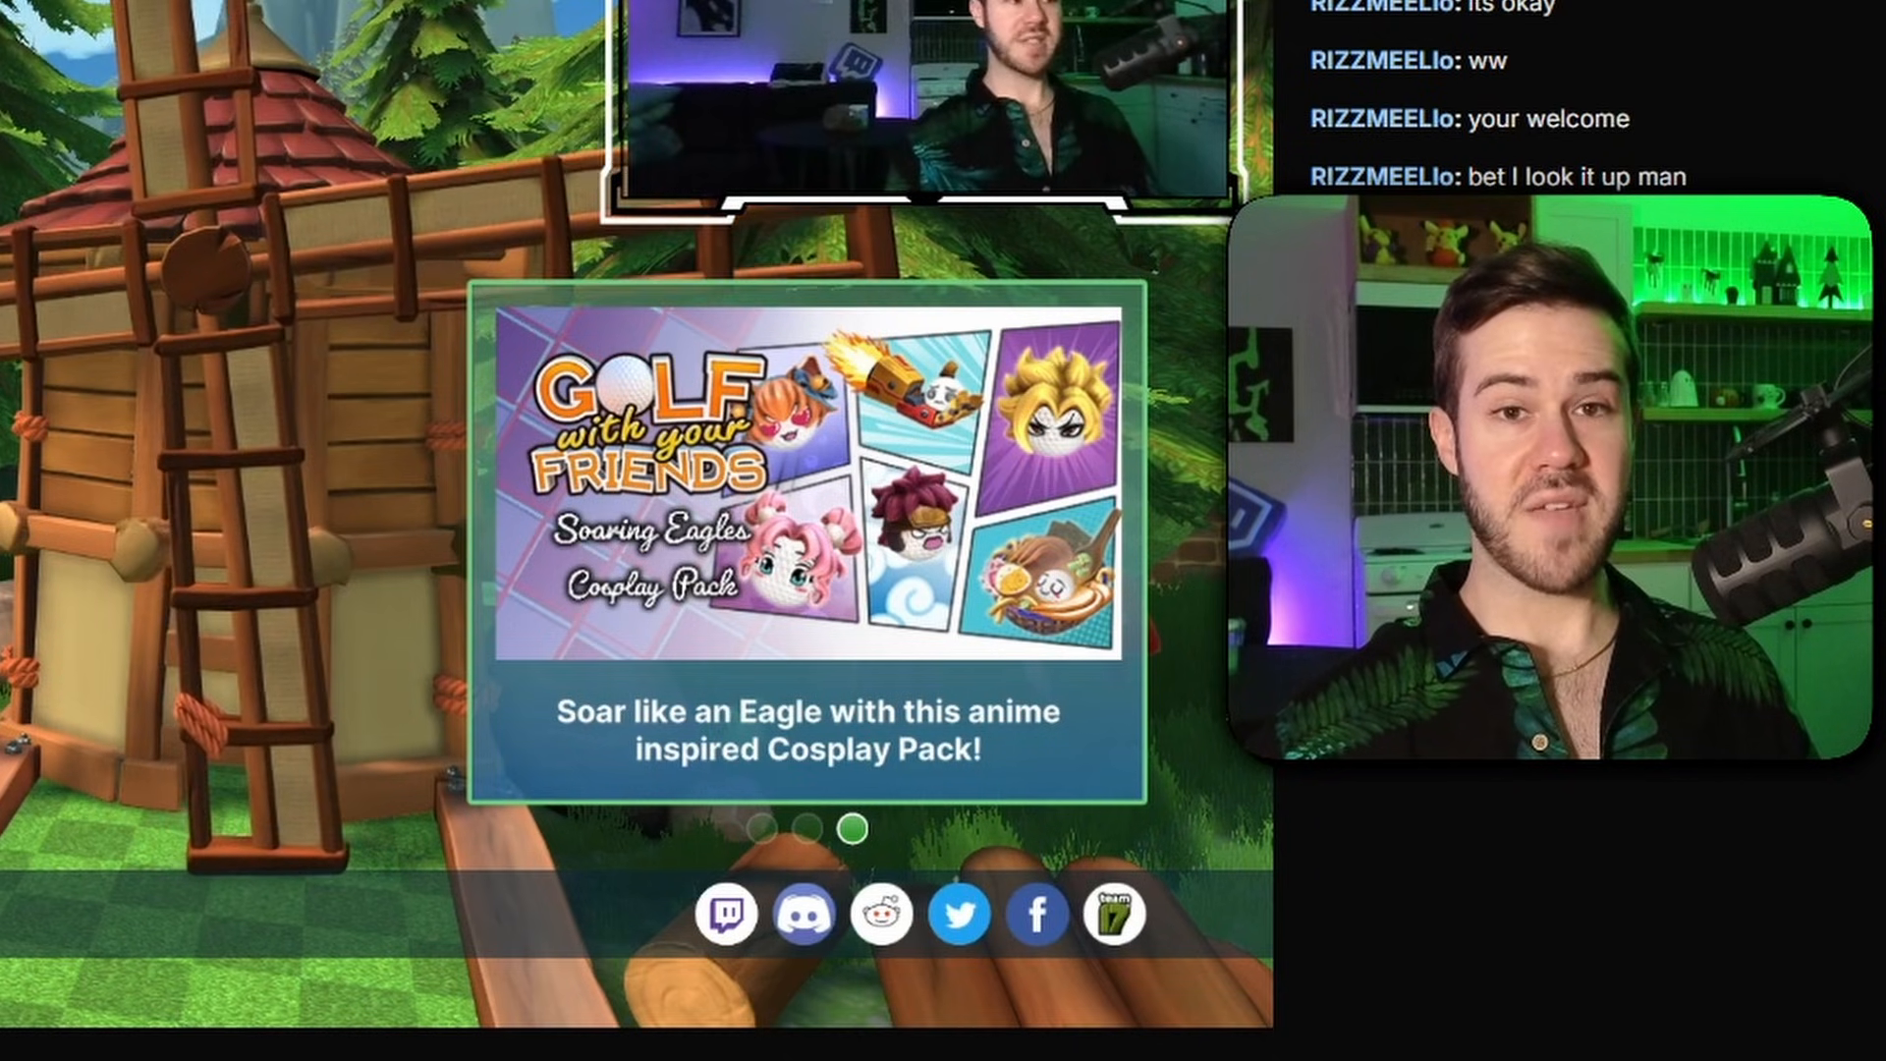
mouse_move(379, 650)
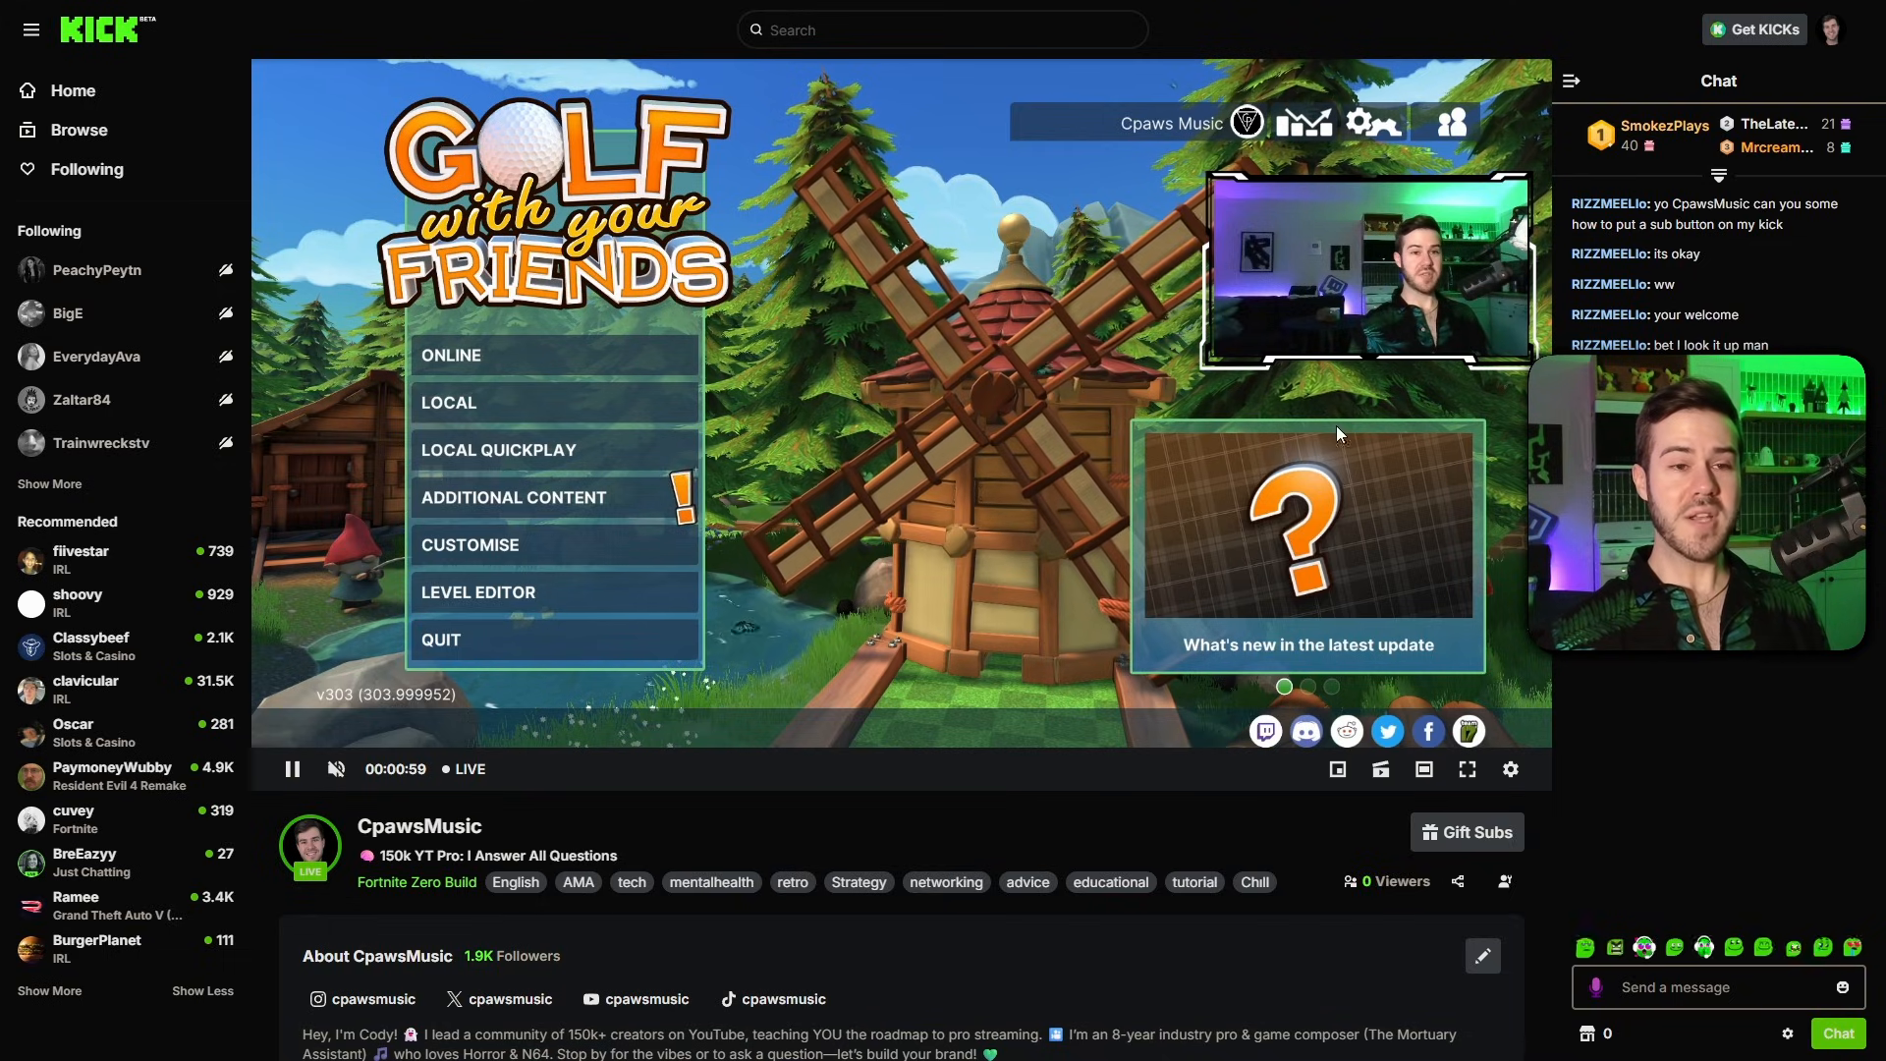
left_click(1832, 37)
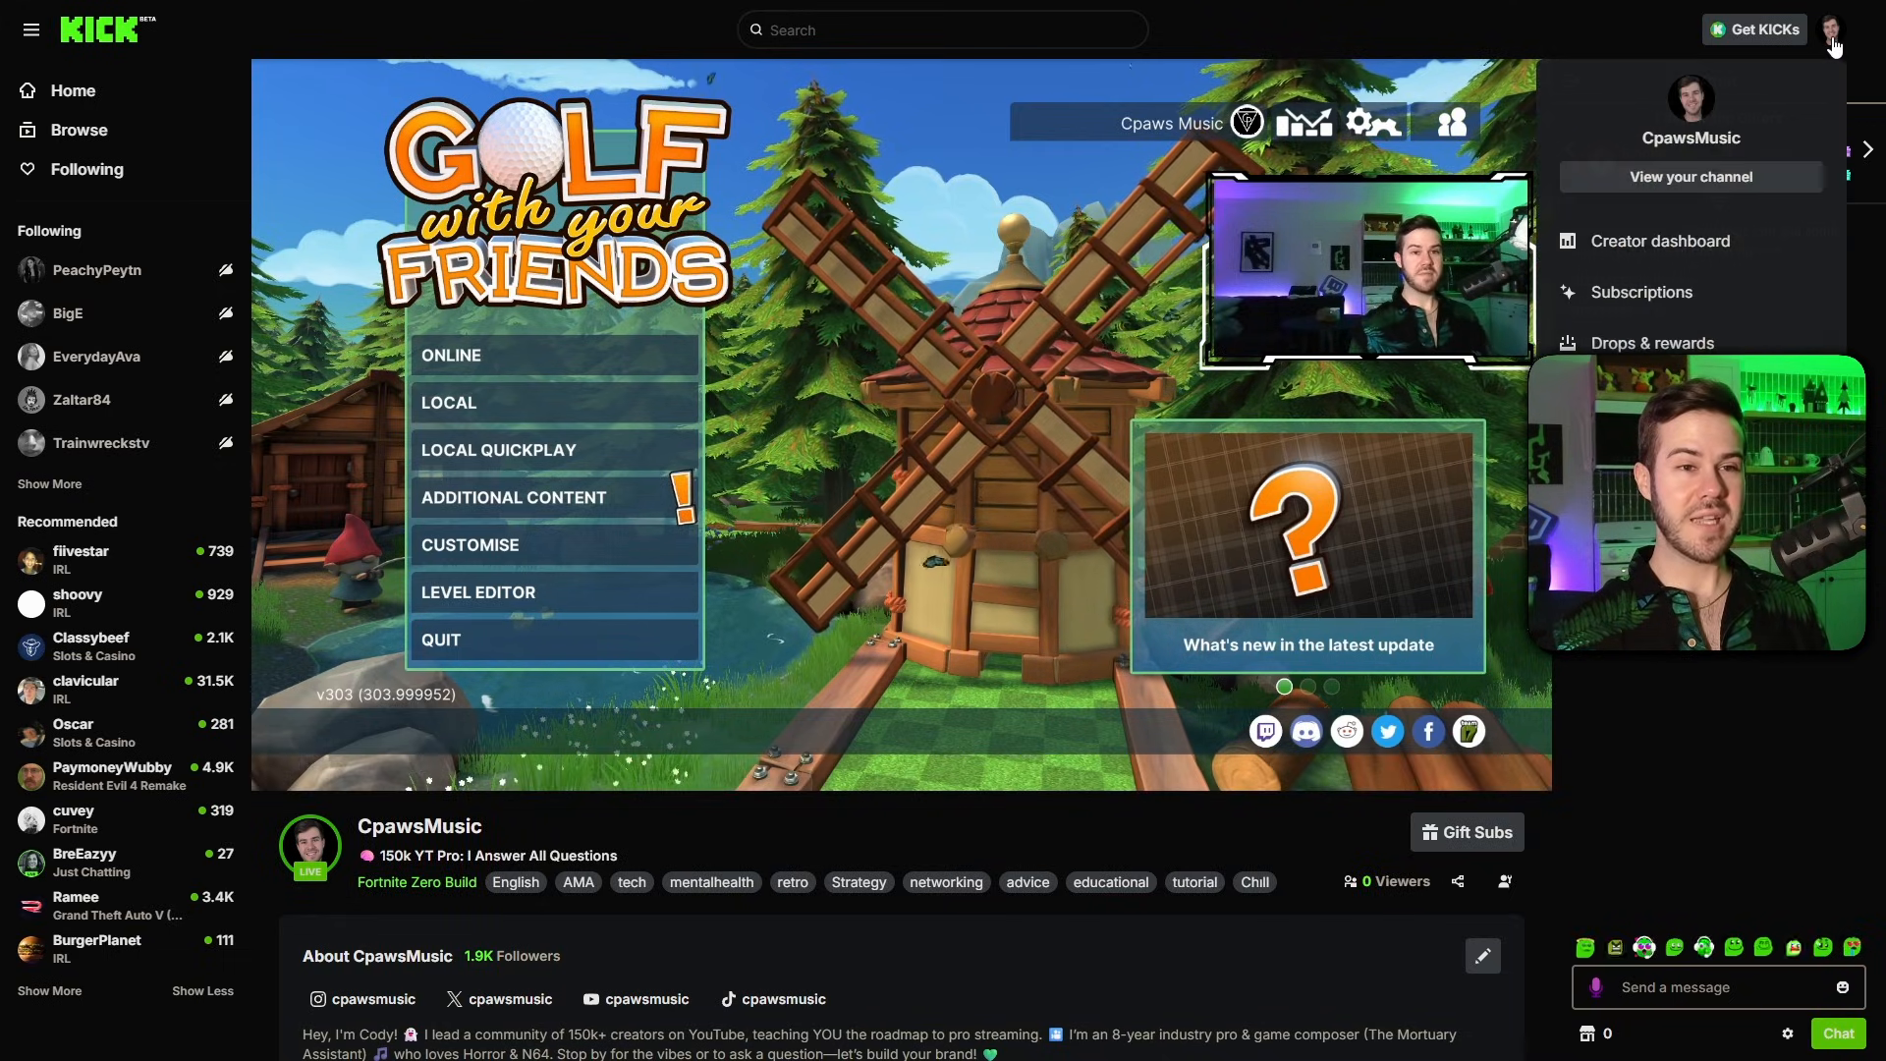
left_click(1676, 238)
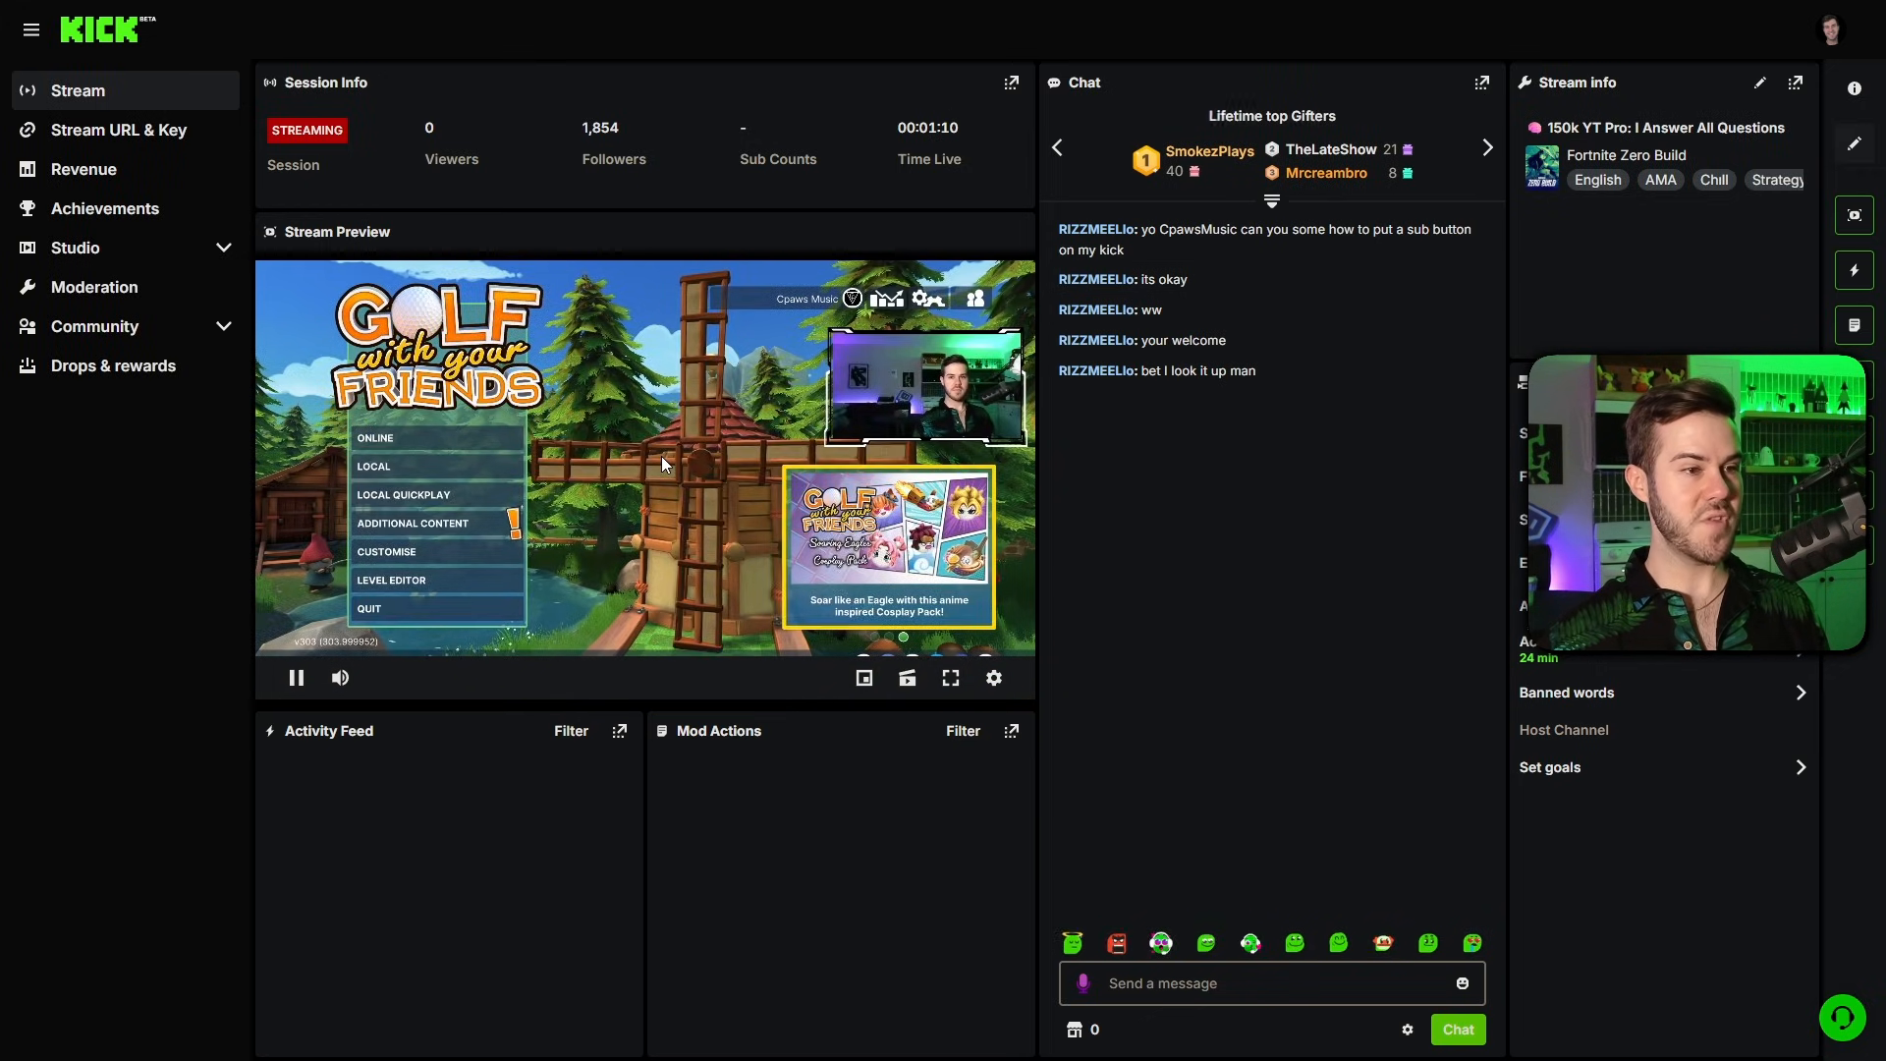
Pause the stream preview and examine the editable stream title, category, tags and language, closing without changes.
left_click(296, 684)
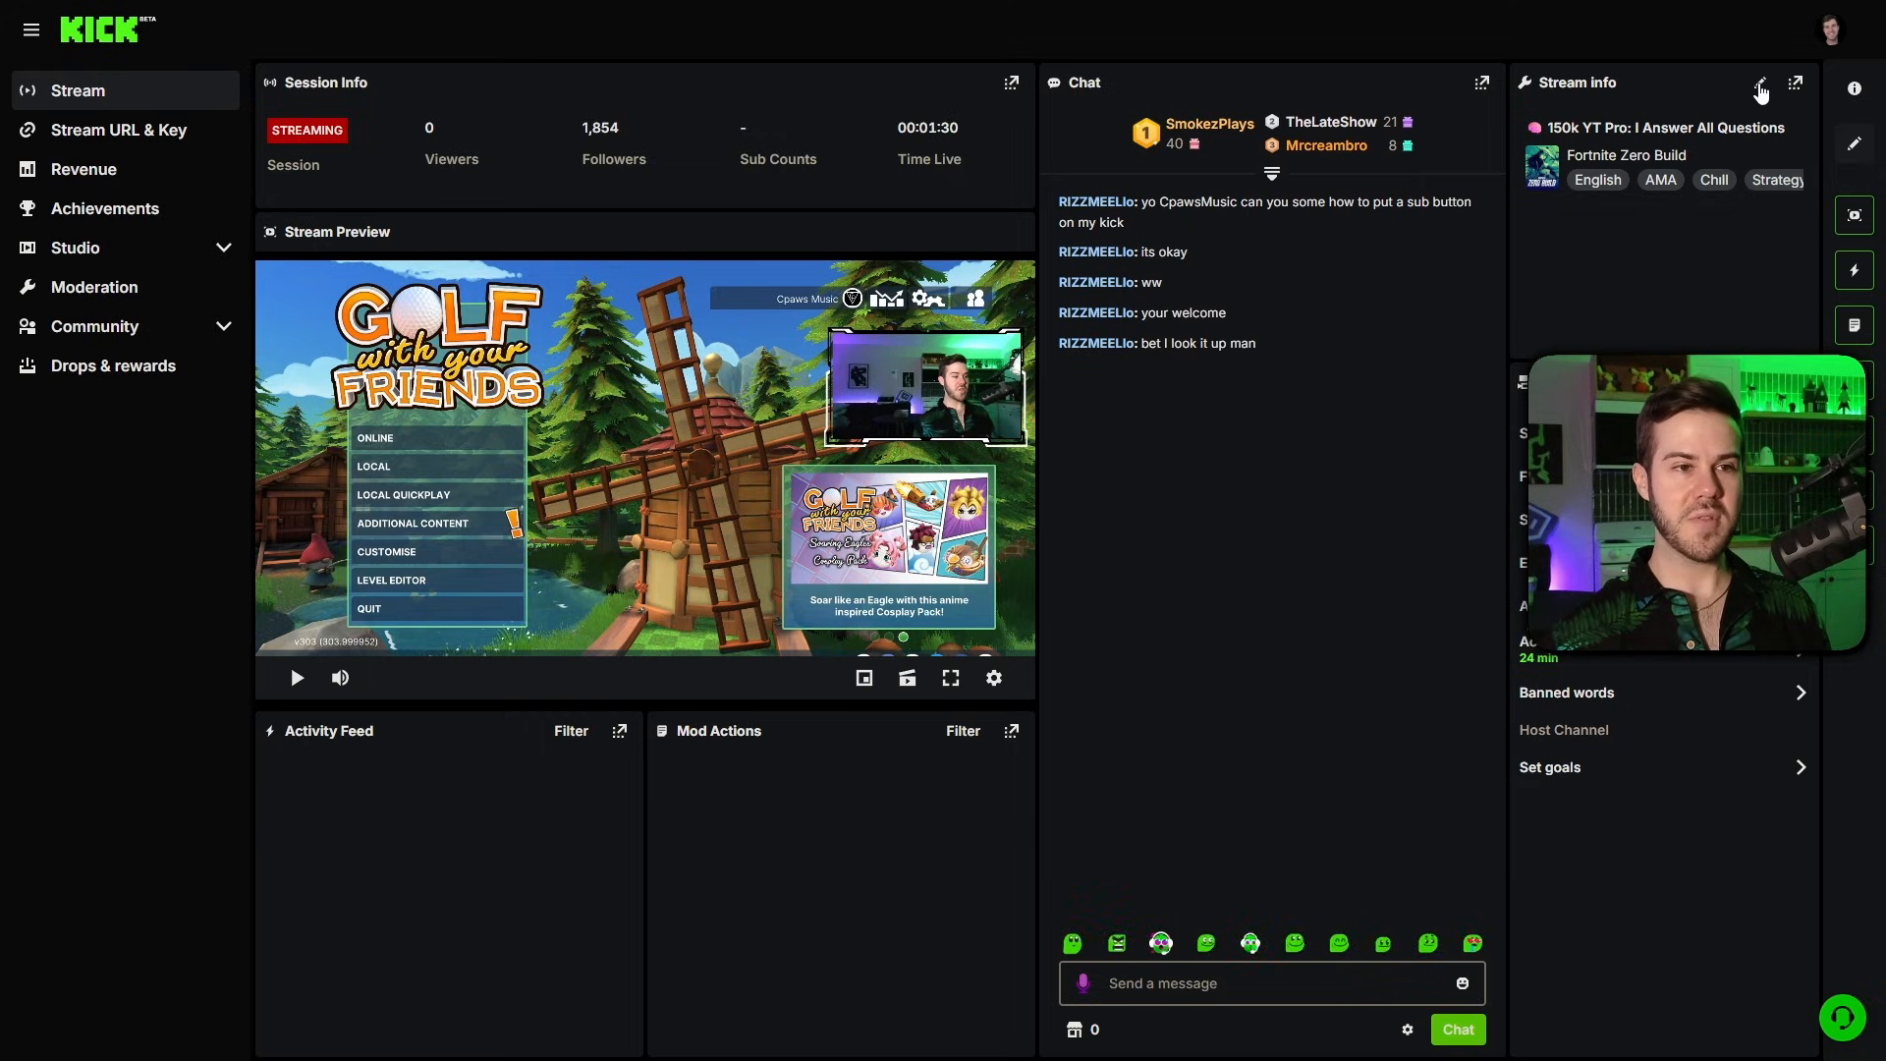
left_click(1761, 87)
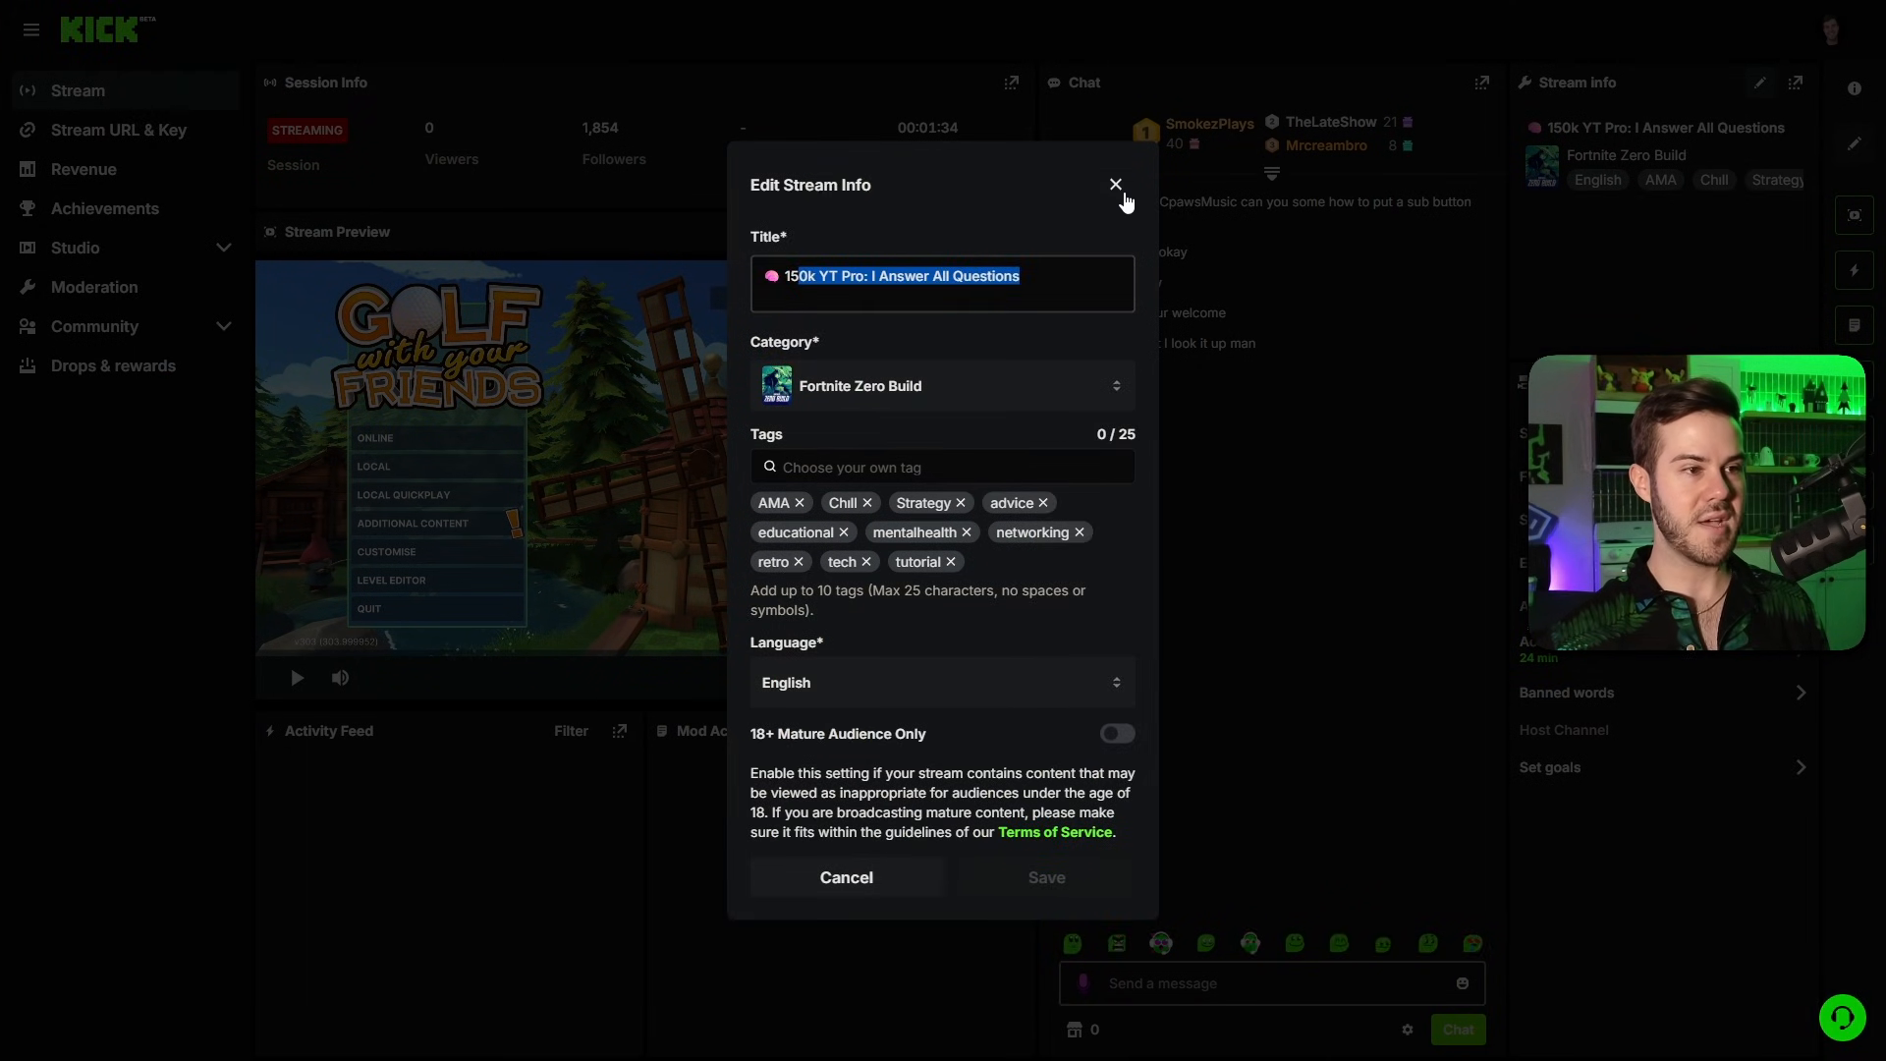
left_click(1116, 185)
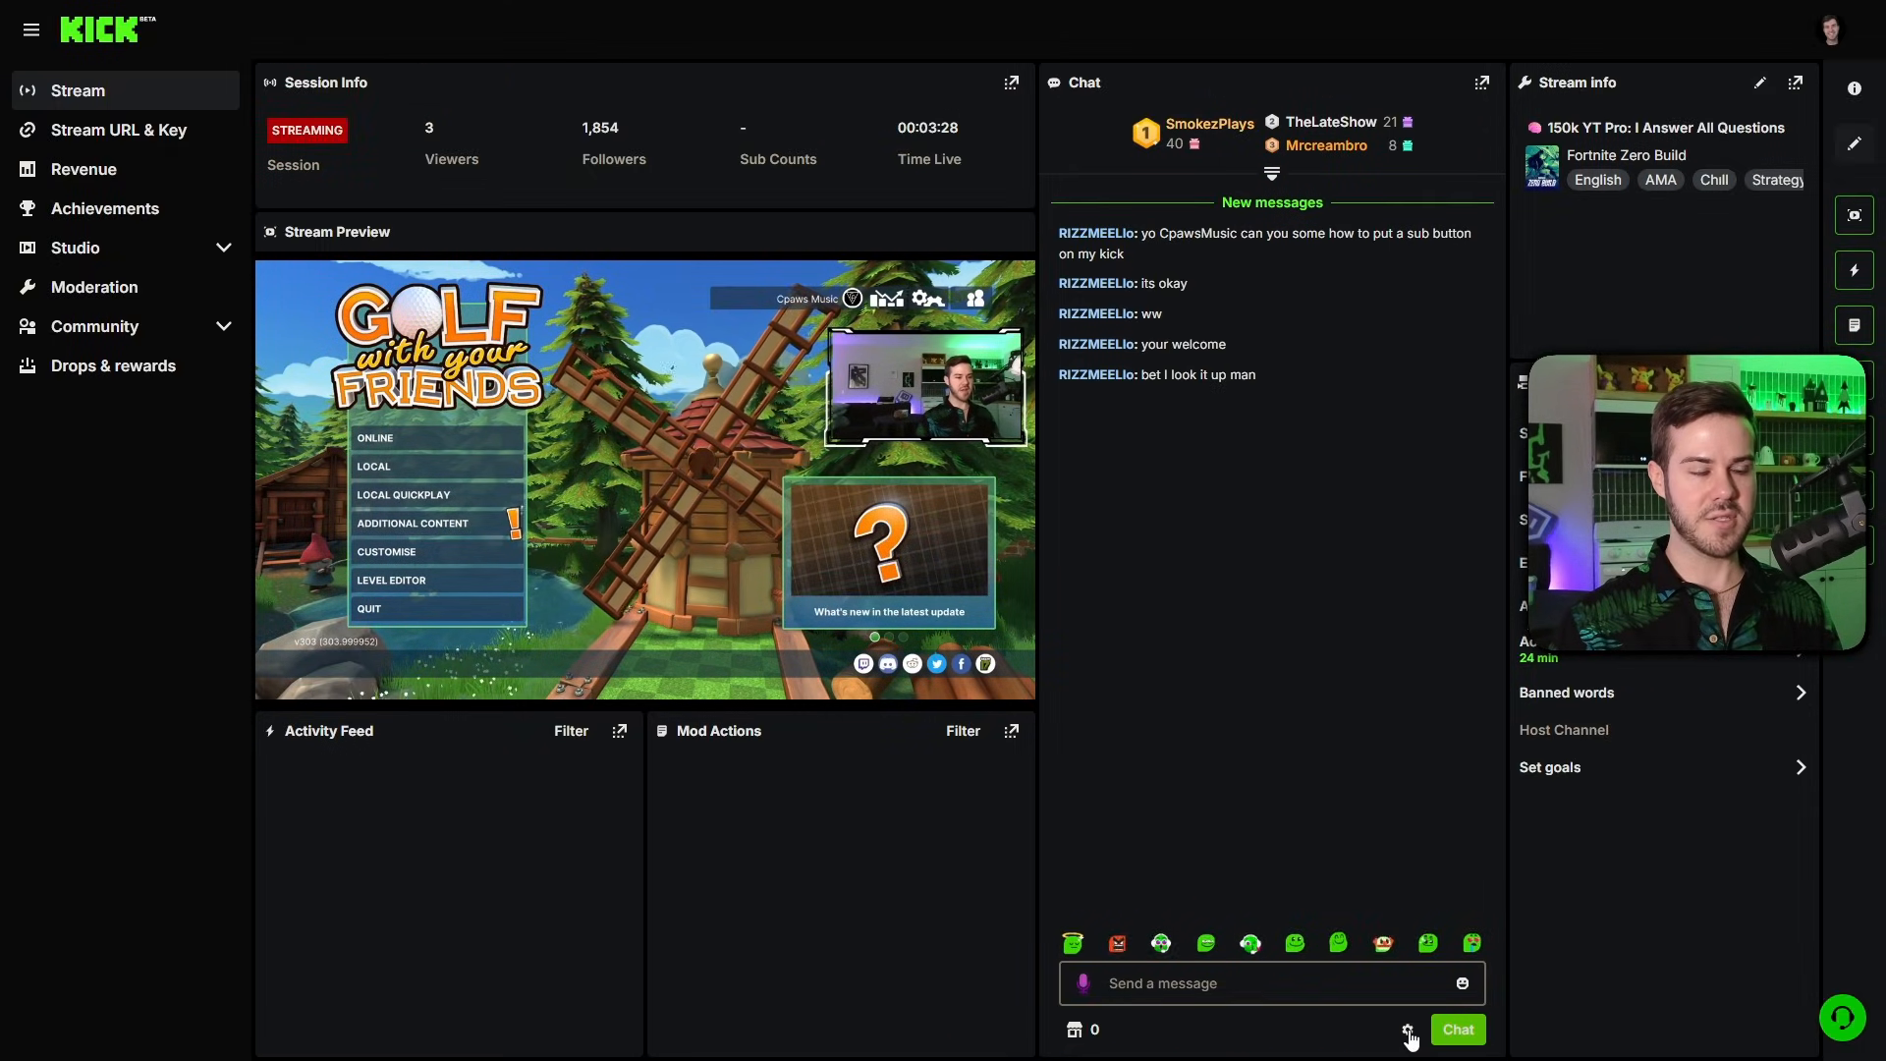
Open the Kick chat in a pop-out window and copy its URL.
left_click(1408, 1030)
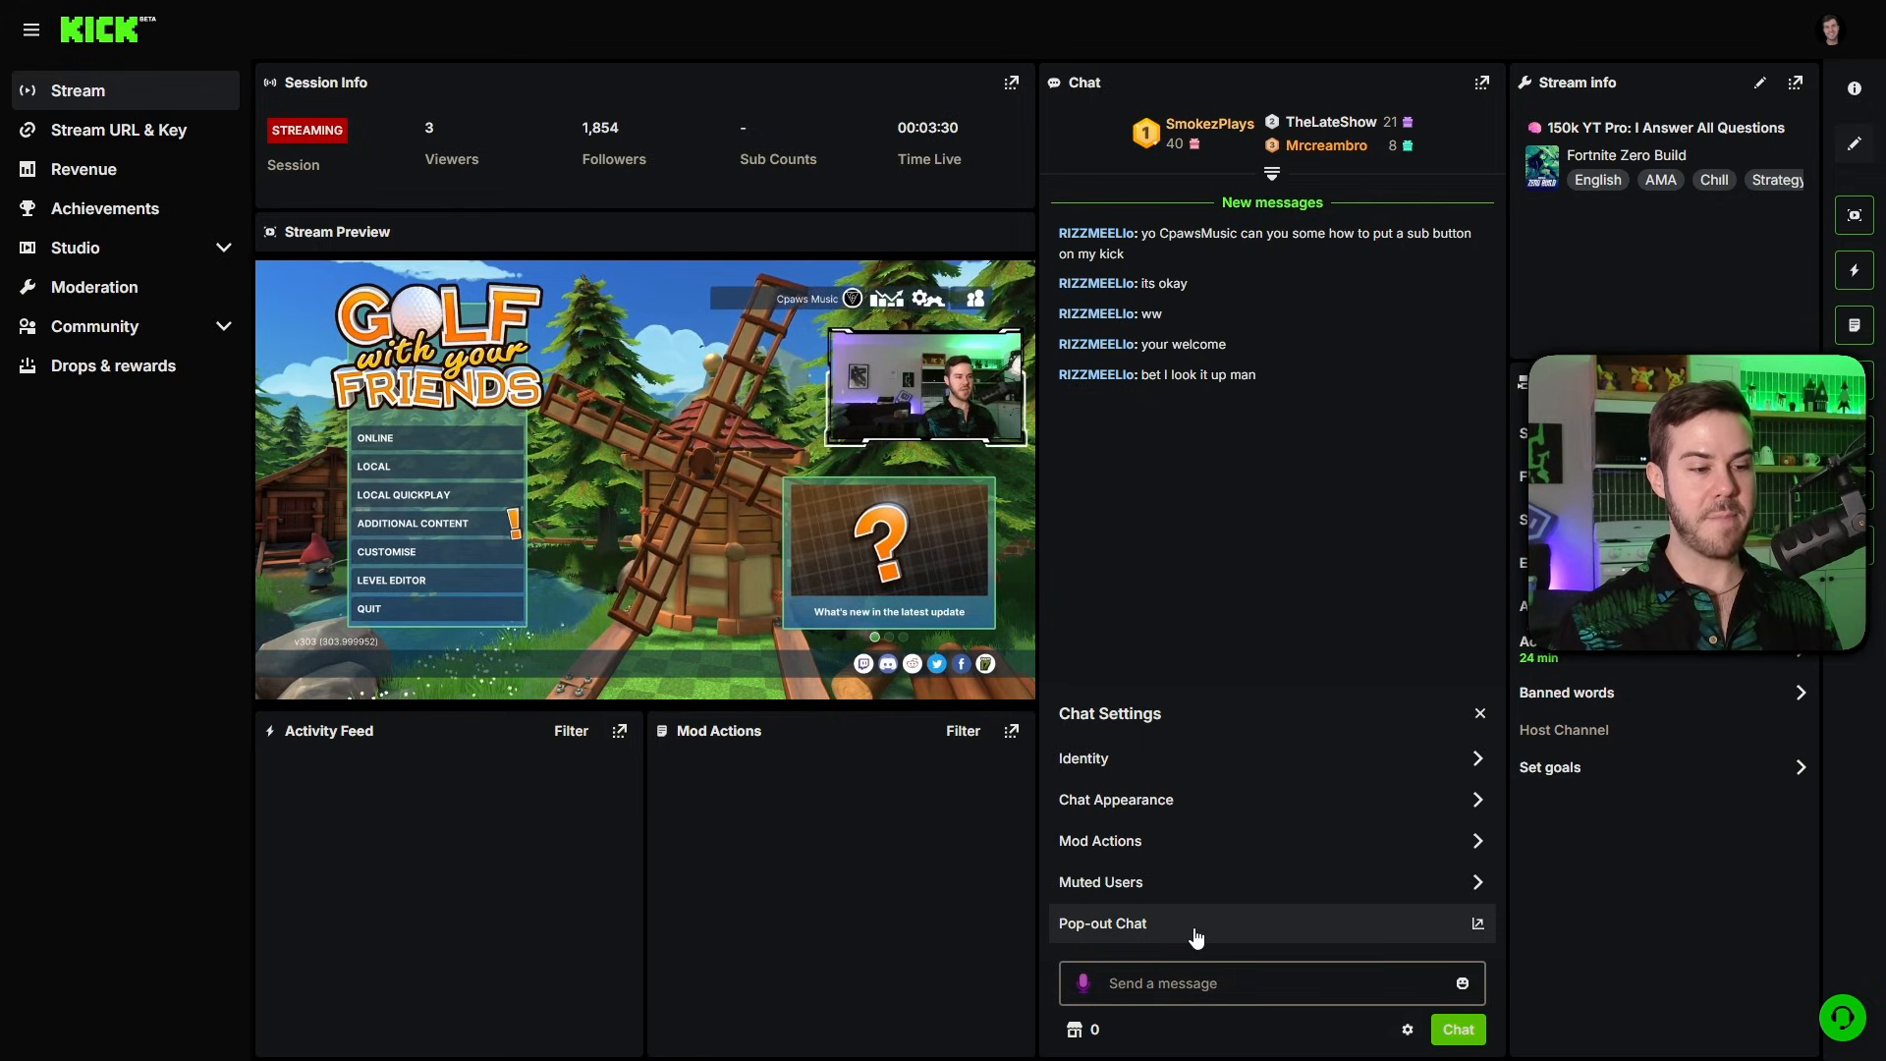
left_click(1191, 933)
left_click(1208, 203)
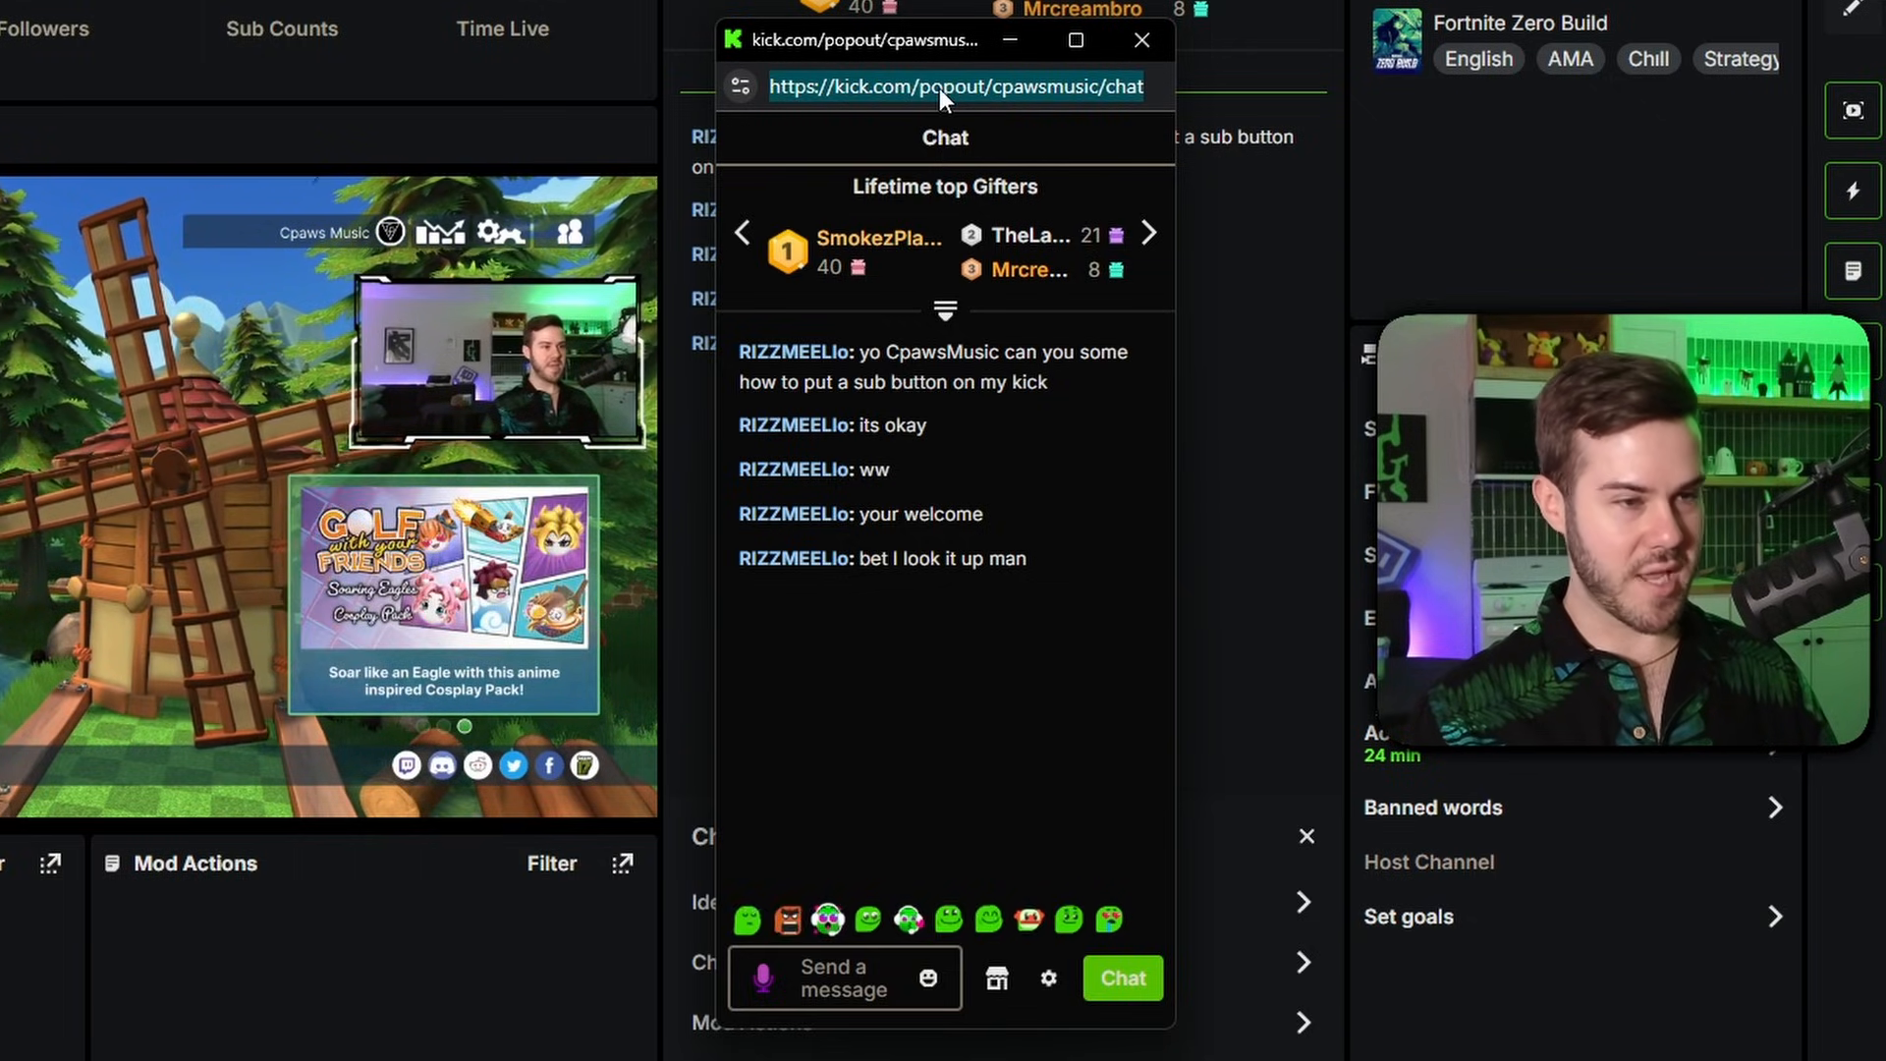
right_click(937, 84)
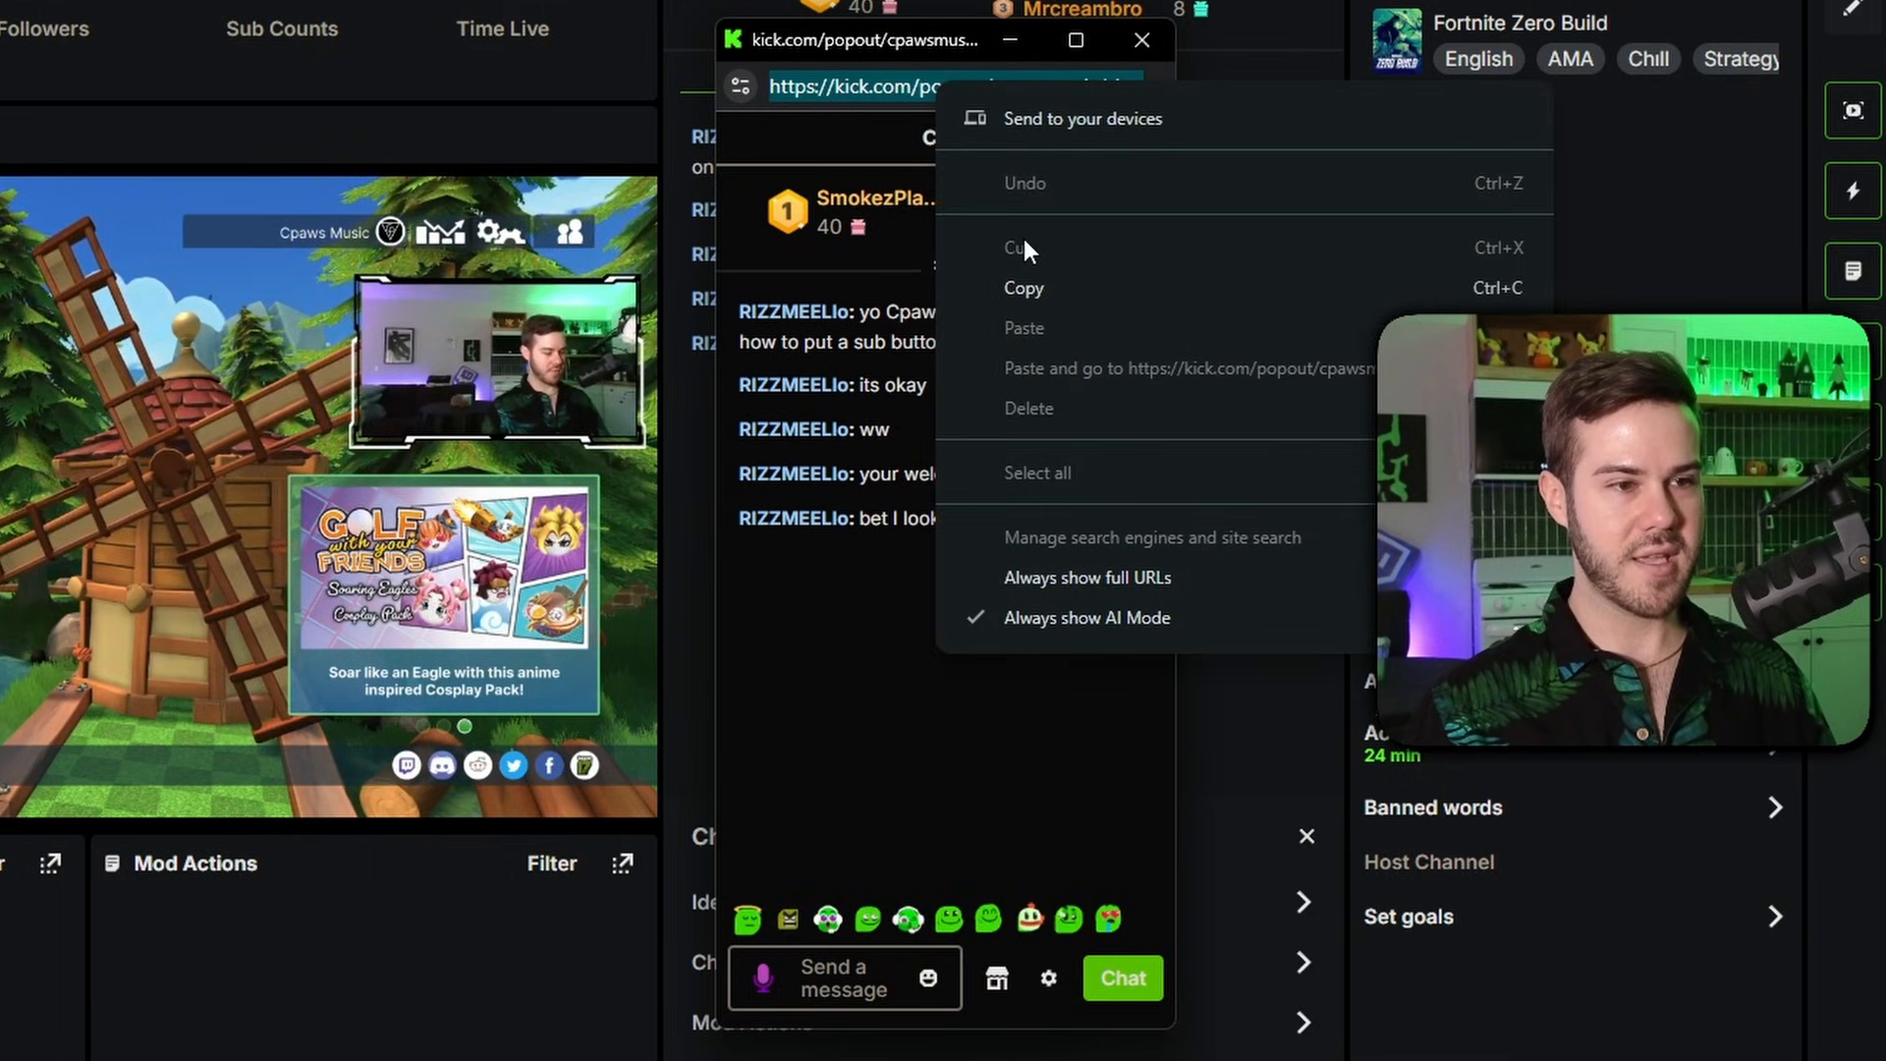
left_click(1045, 285)
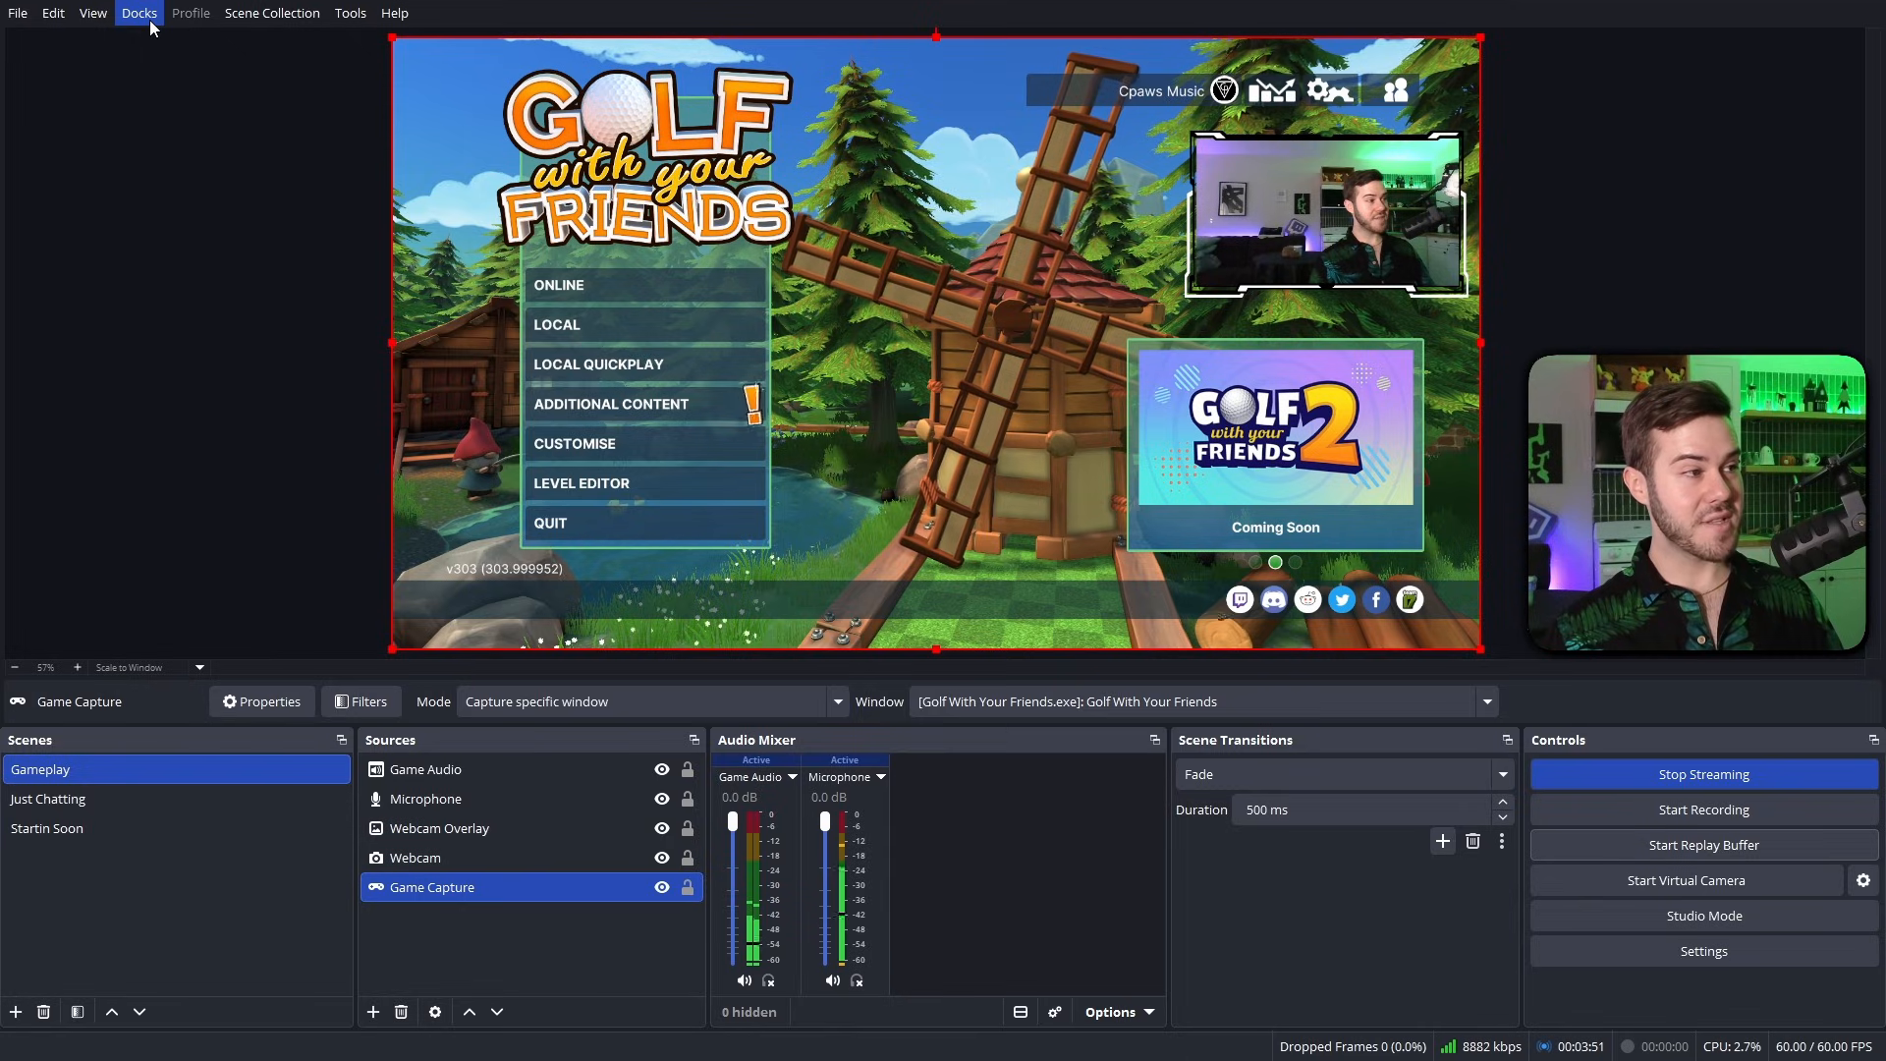
Switch to OBS Studio and add a custom browser dock named Kick Chat using the copied pop-out chat URL.
left_click(144, 18)
left_click(155, 18)
left_click(155, 18)
left_click(221, 129)
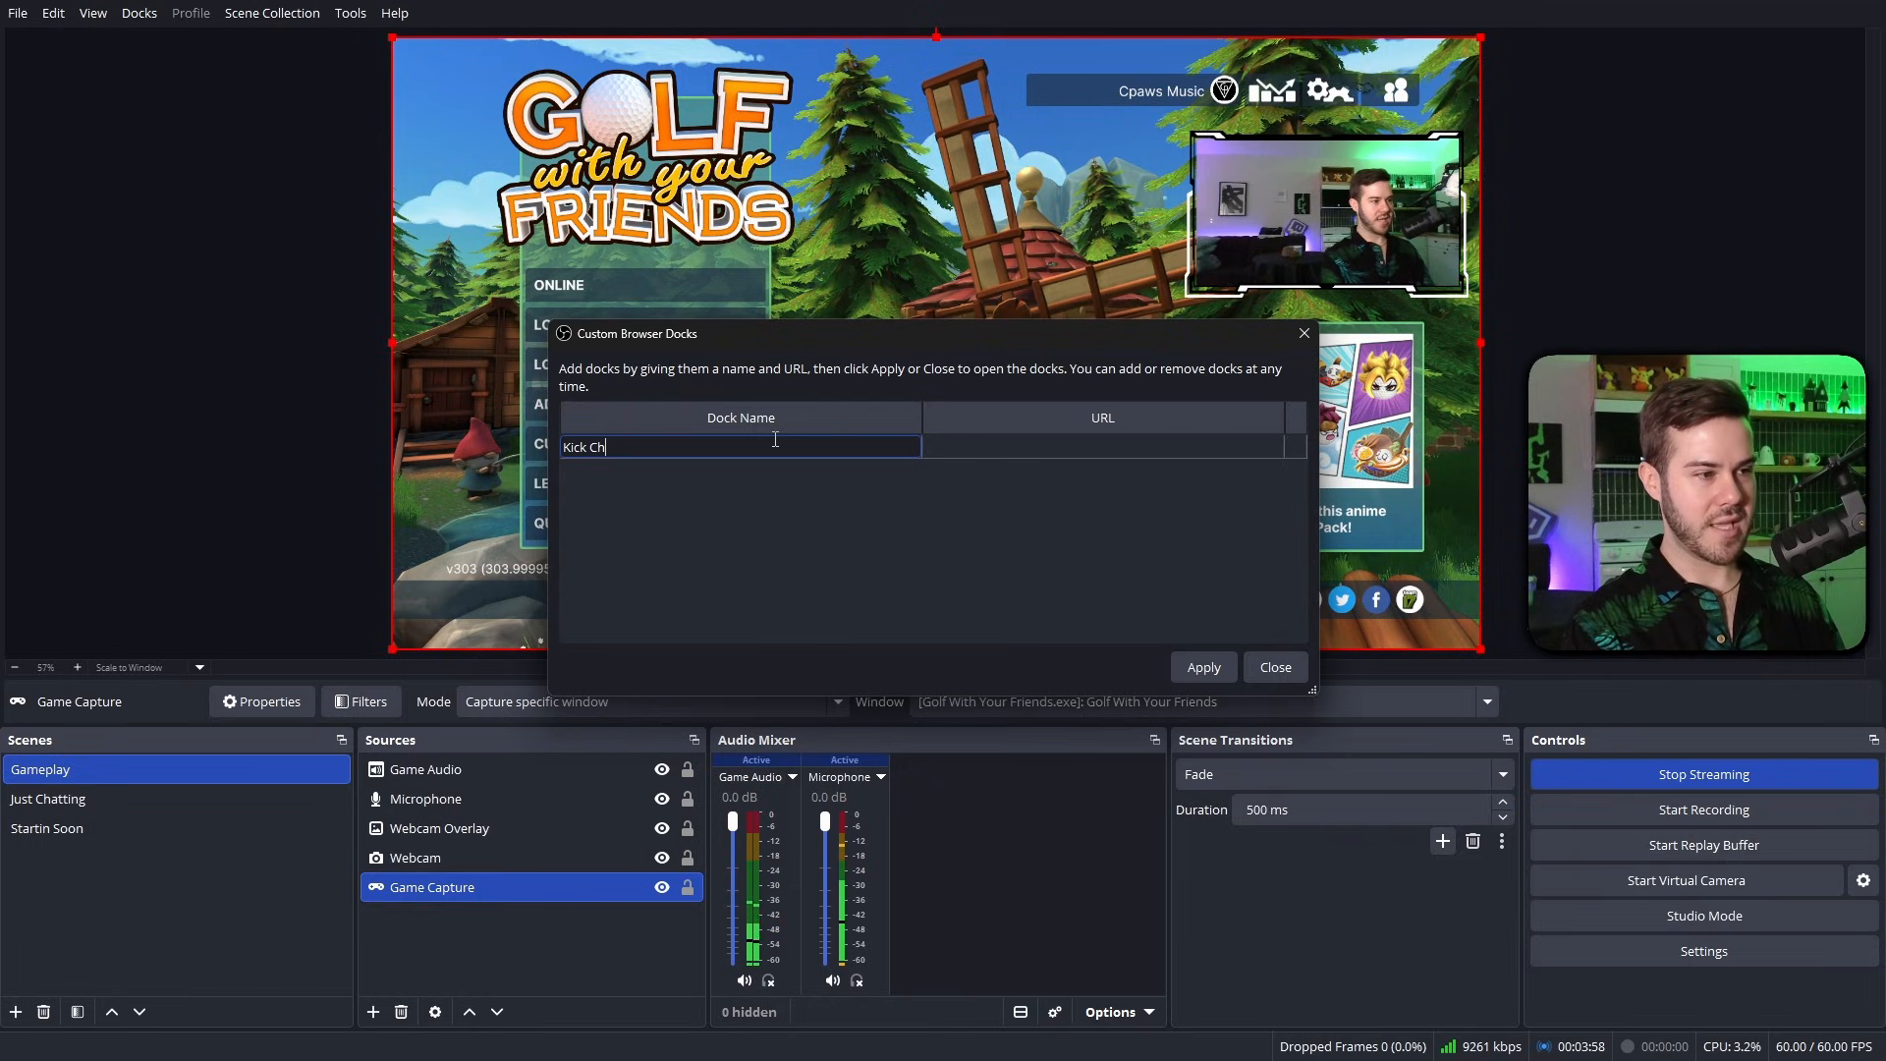
type("Kick Chaty")
key("BackSpace")
left_click(984, 449)
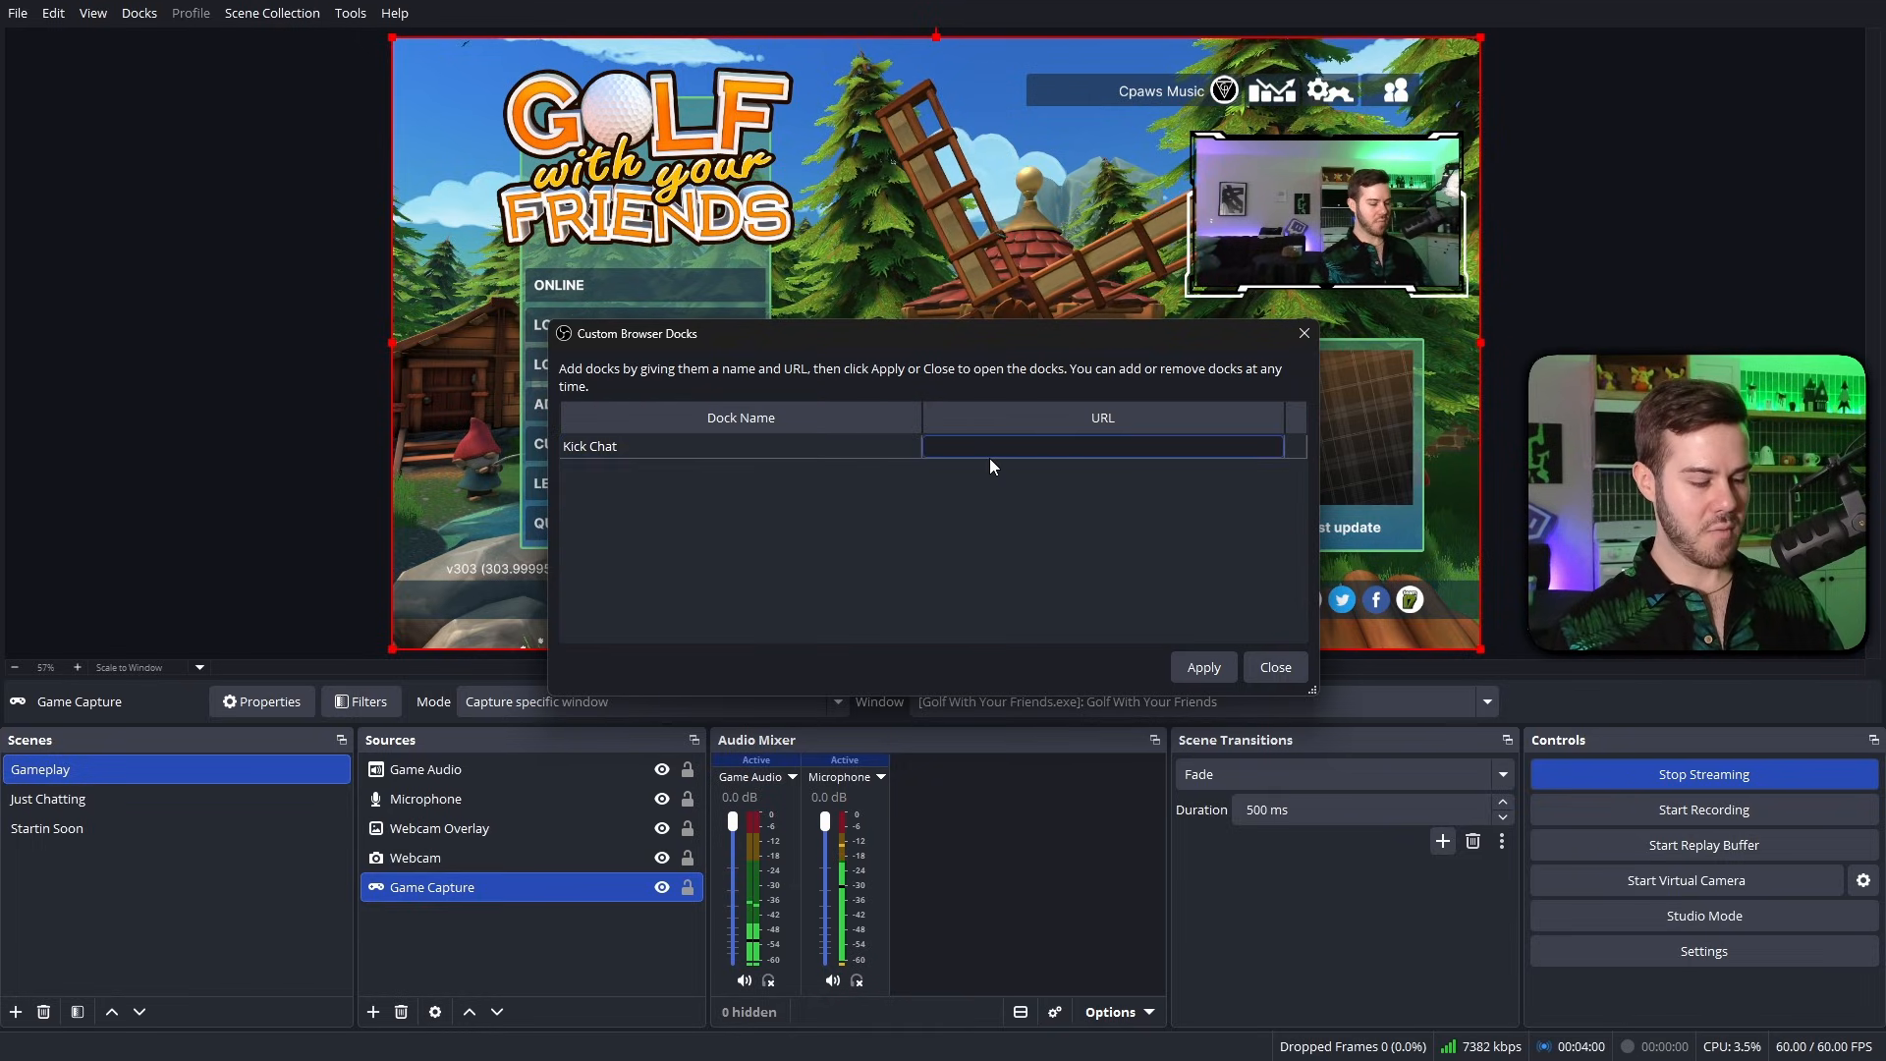
key("ctrl+v")
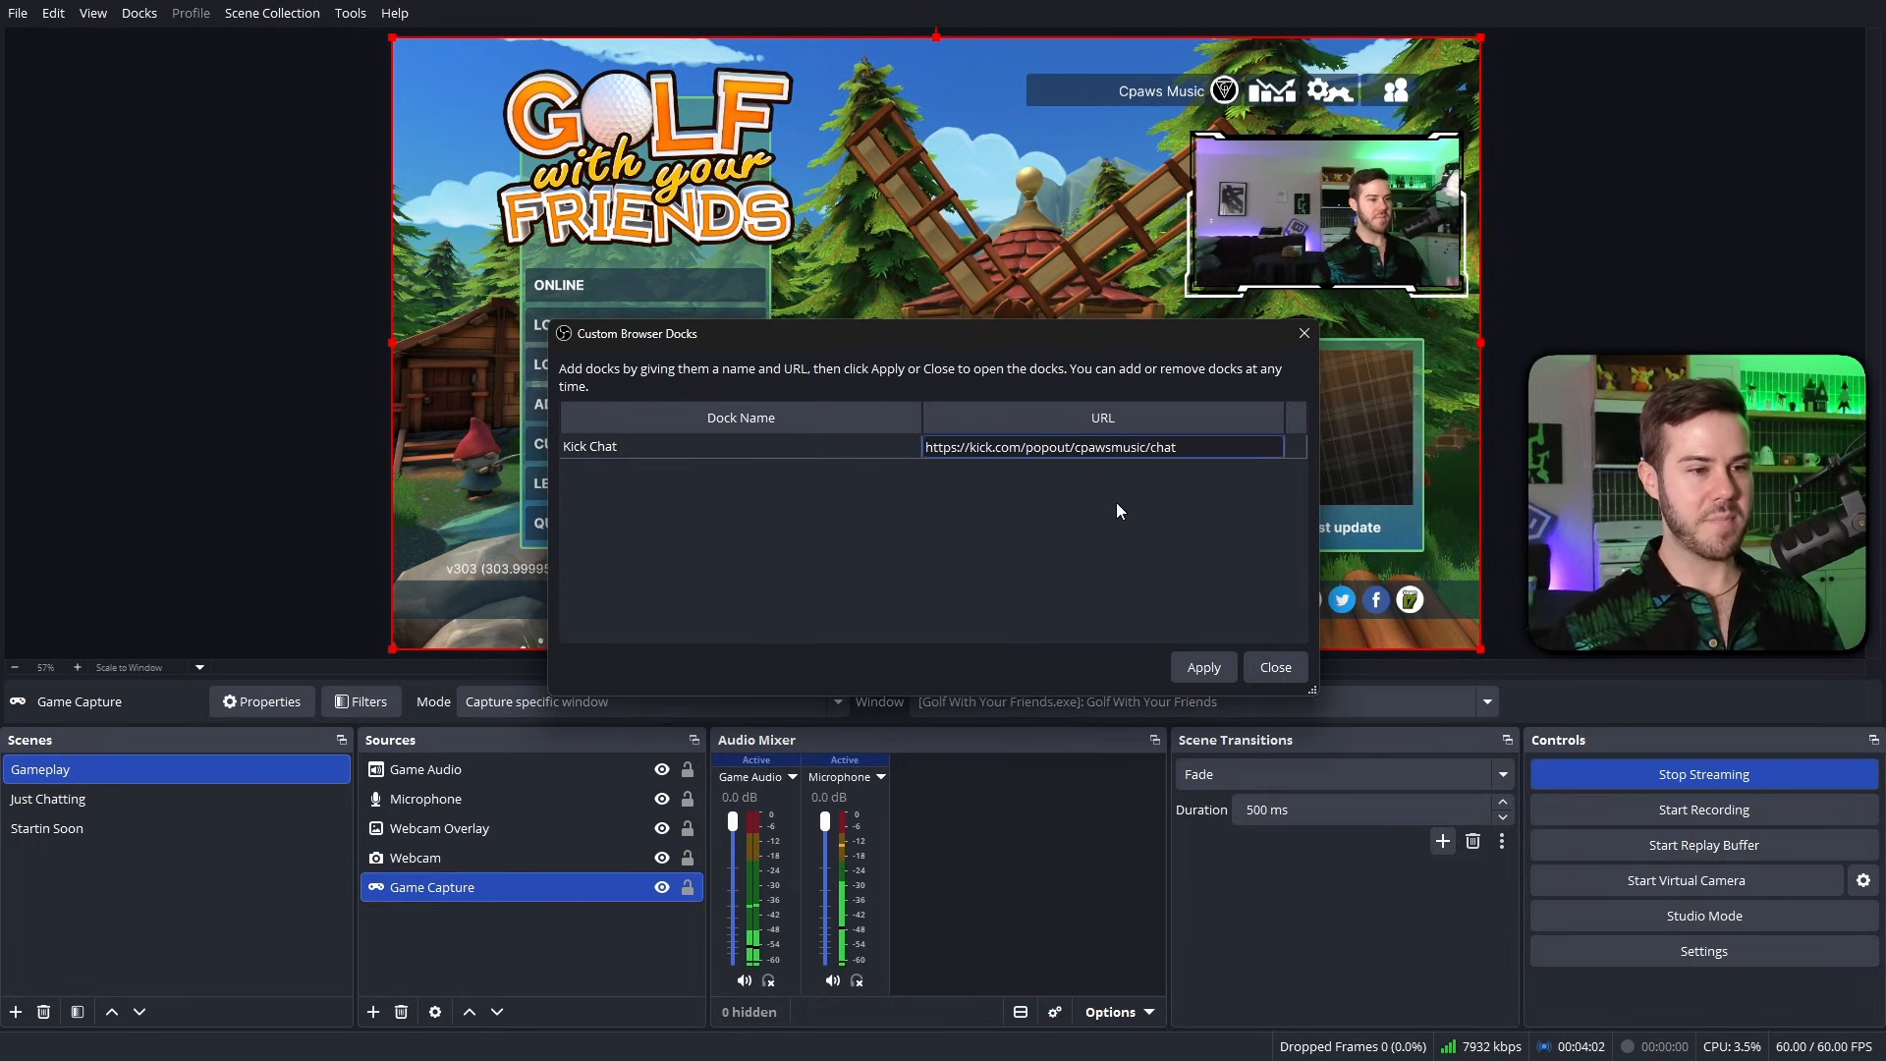
left_click(1211, 671)
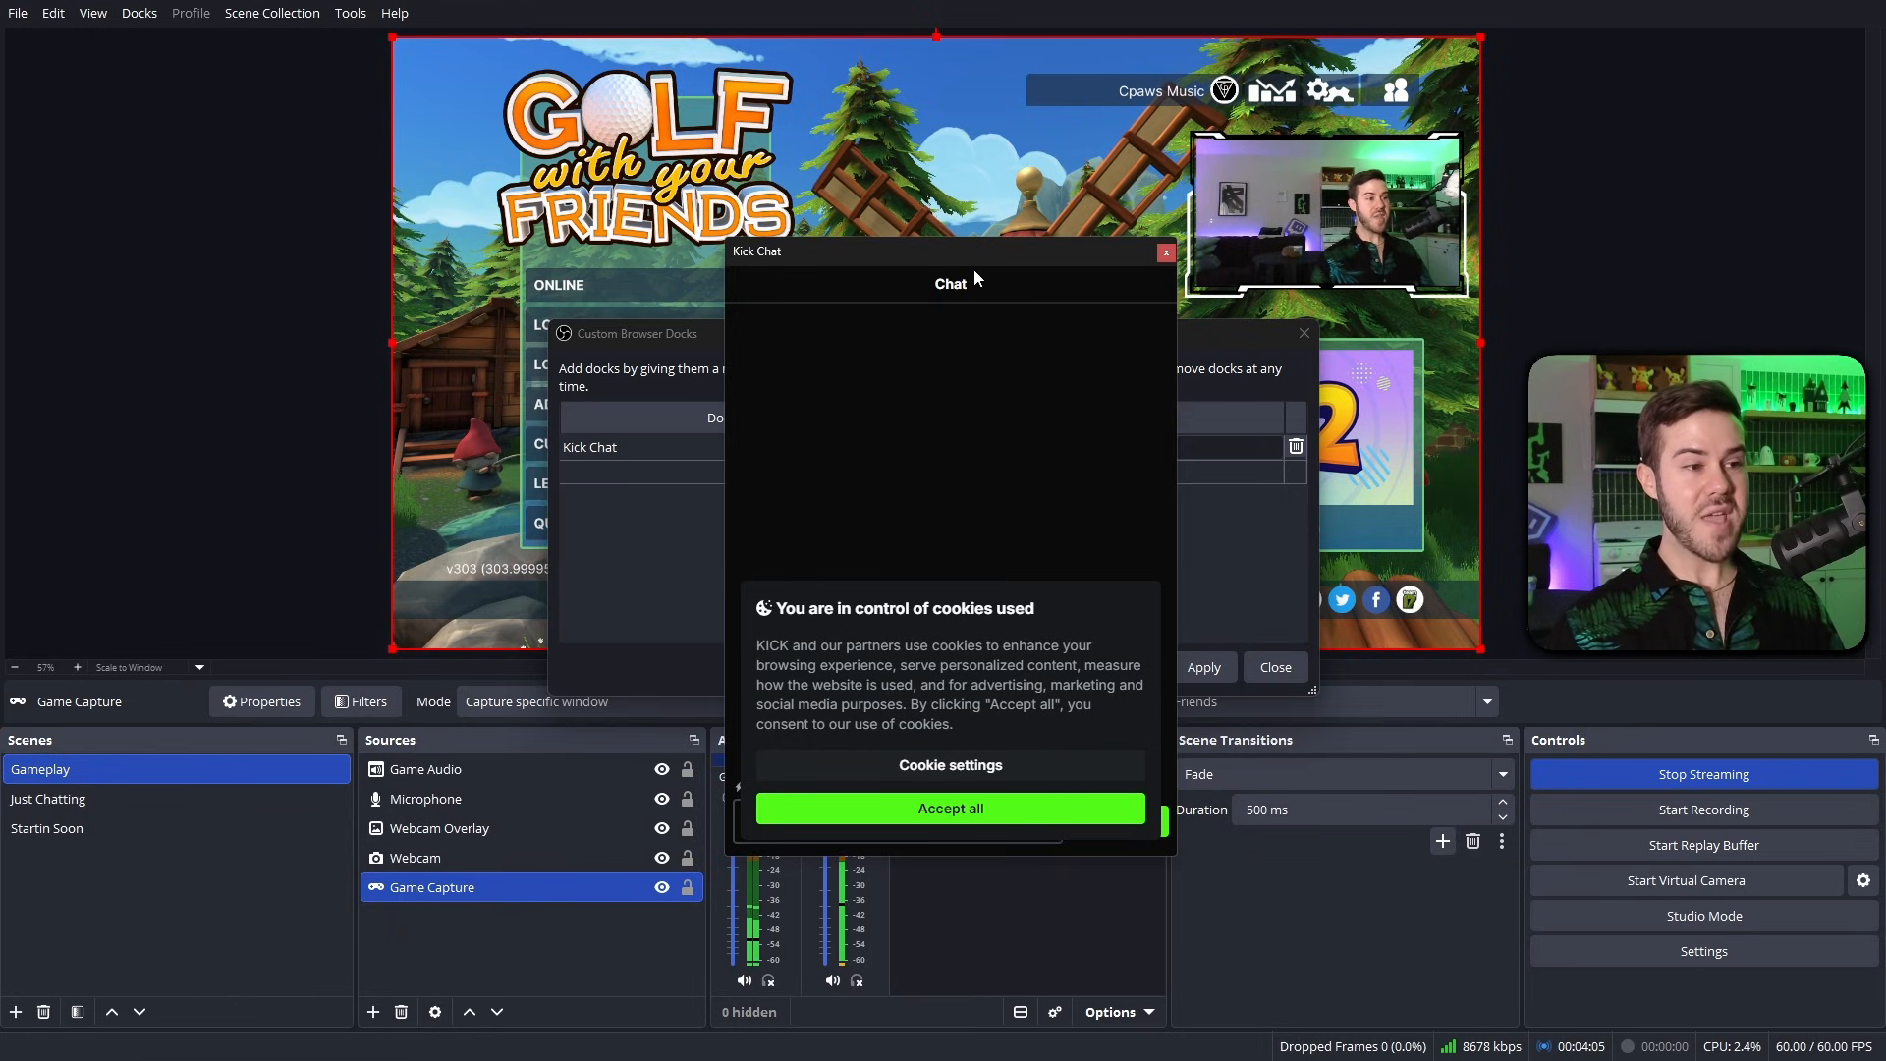
Dock Kick Chat to the left of the preview, widen it, and accept all of Kick's cookies.
left_click_drag(996, 264, 27, 202)
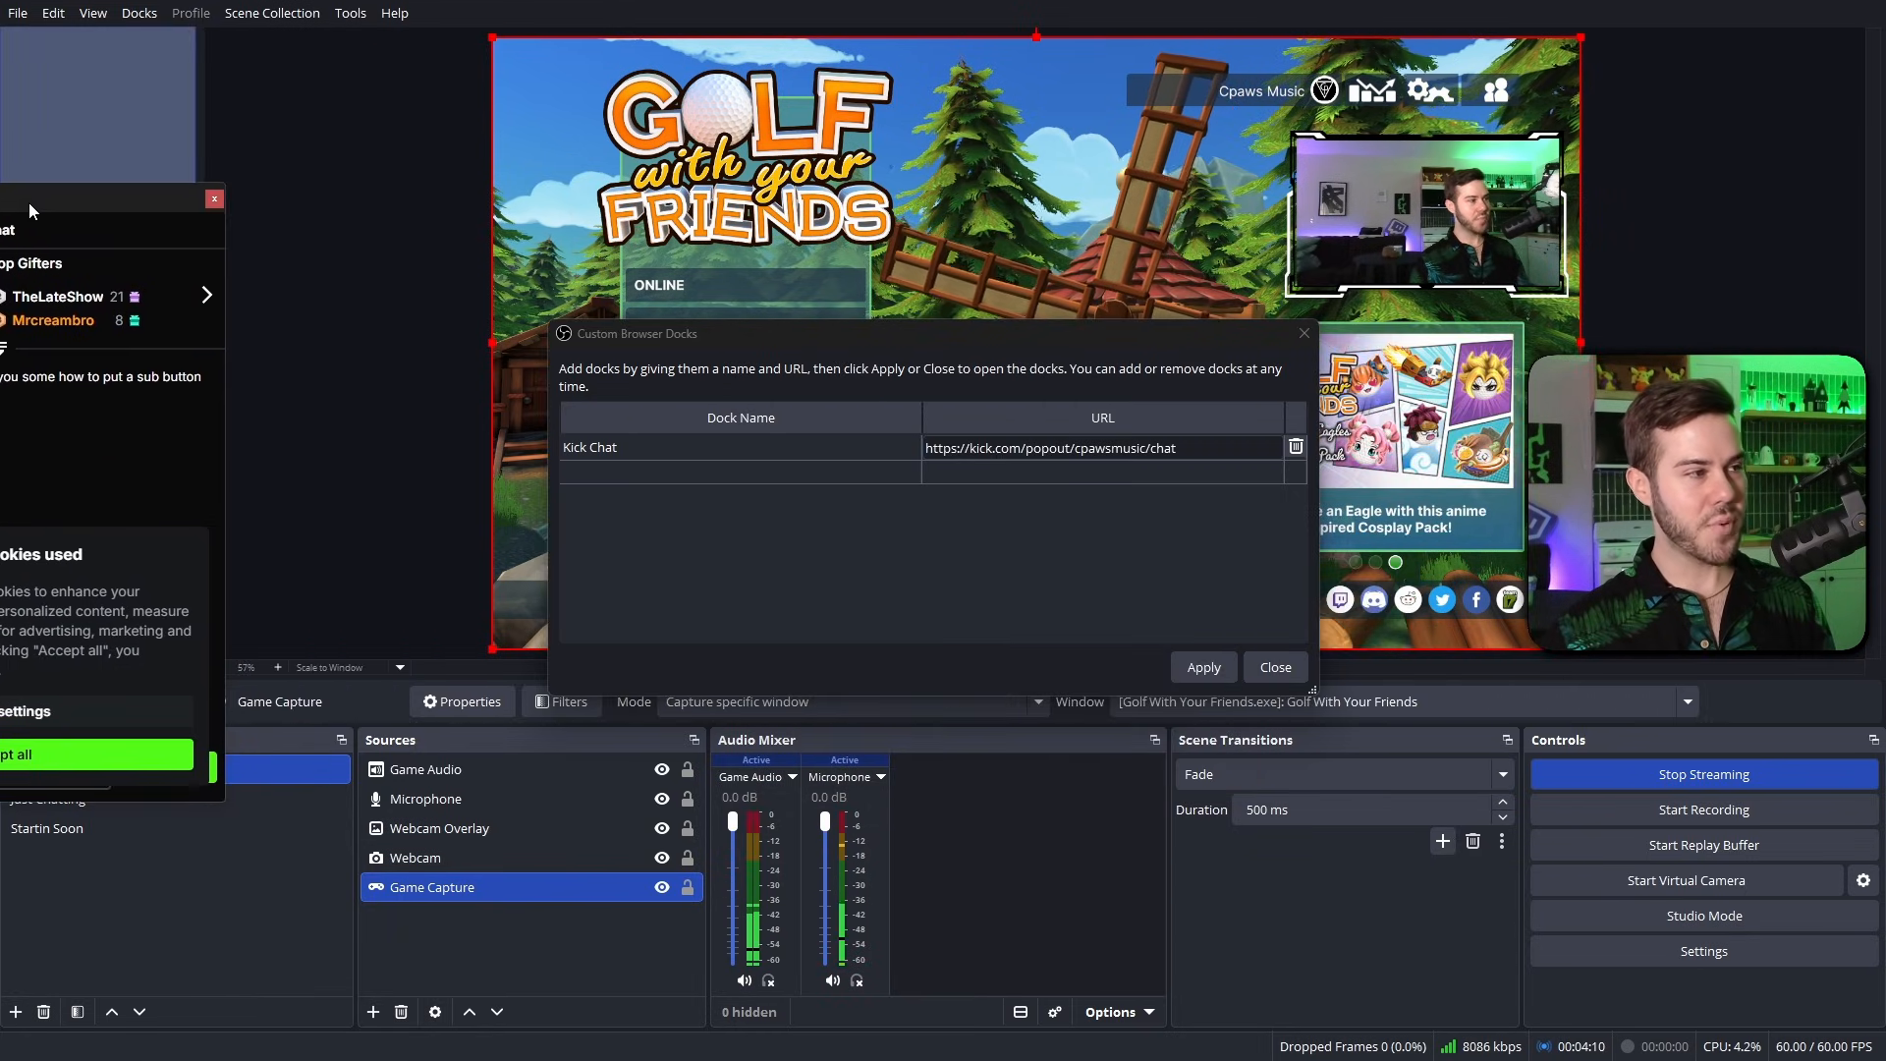
left_click_drag(200, 216, 386, 216)
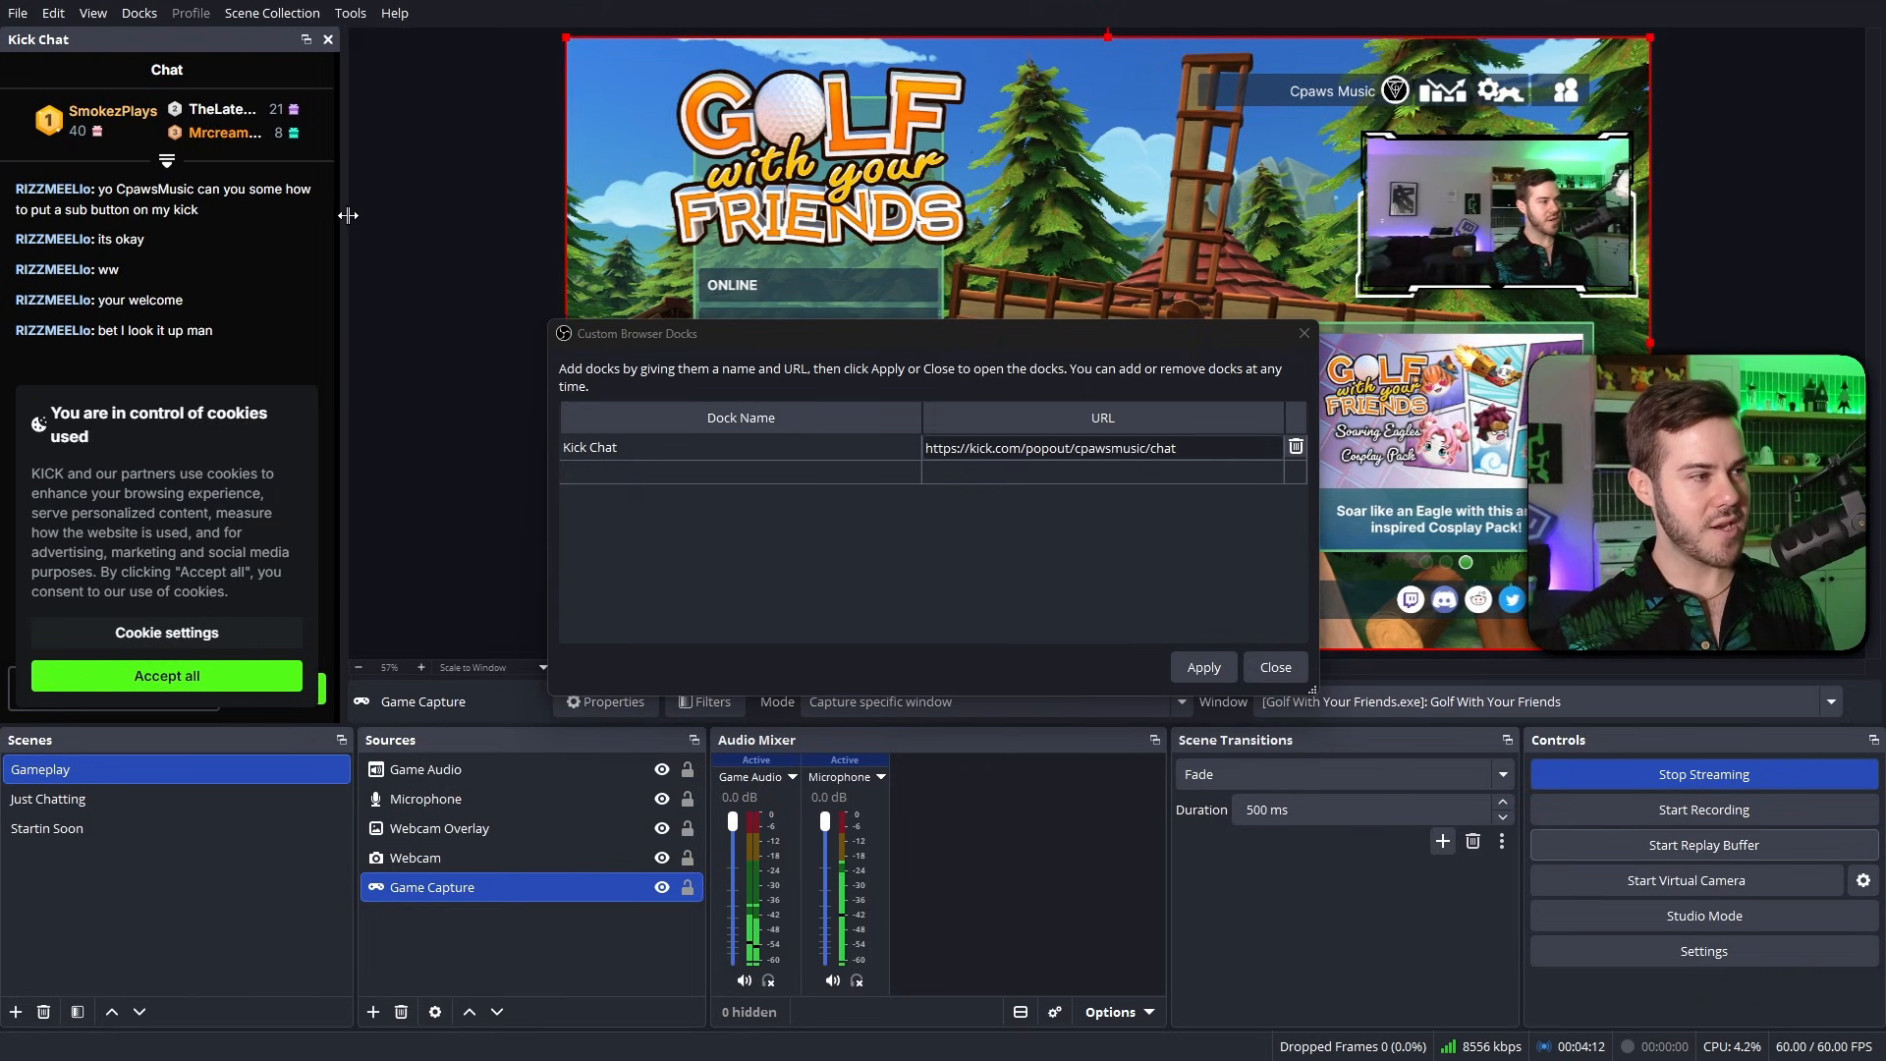
left_click(1275, 668)
left_click(192, 676)
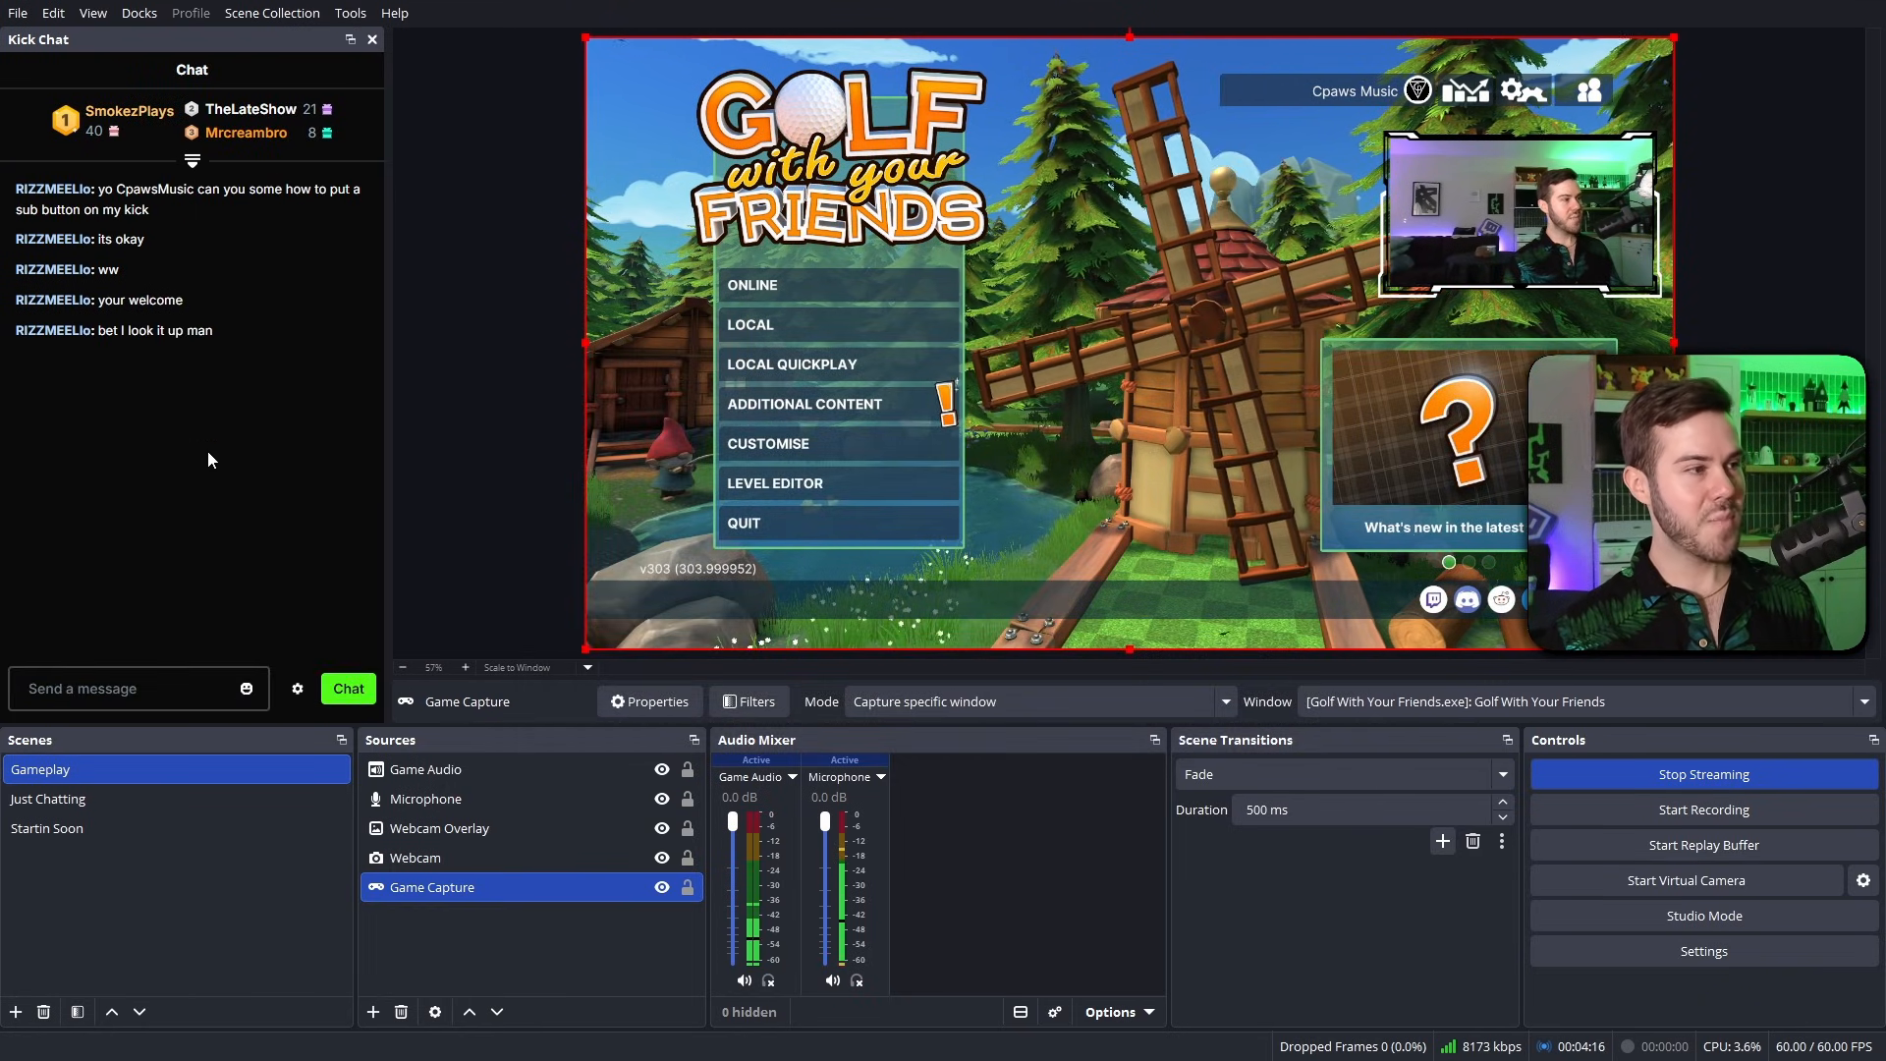
left_click(147, 688)
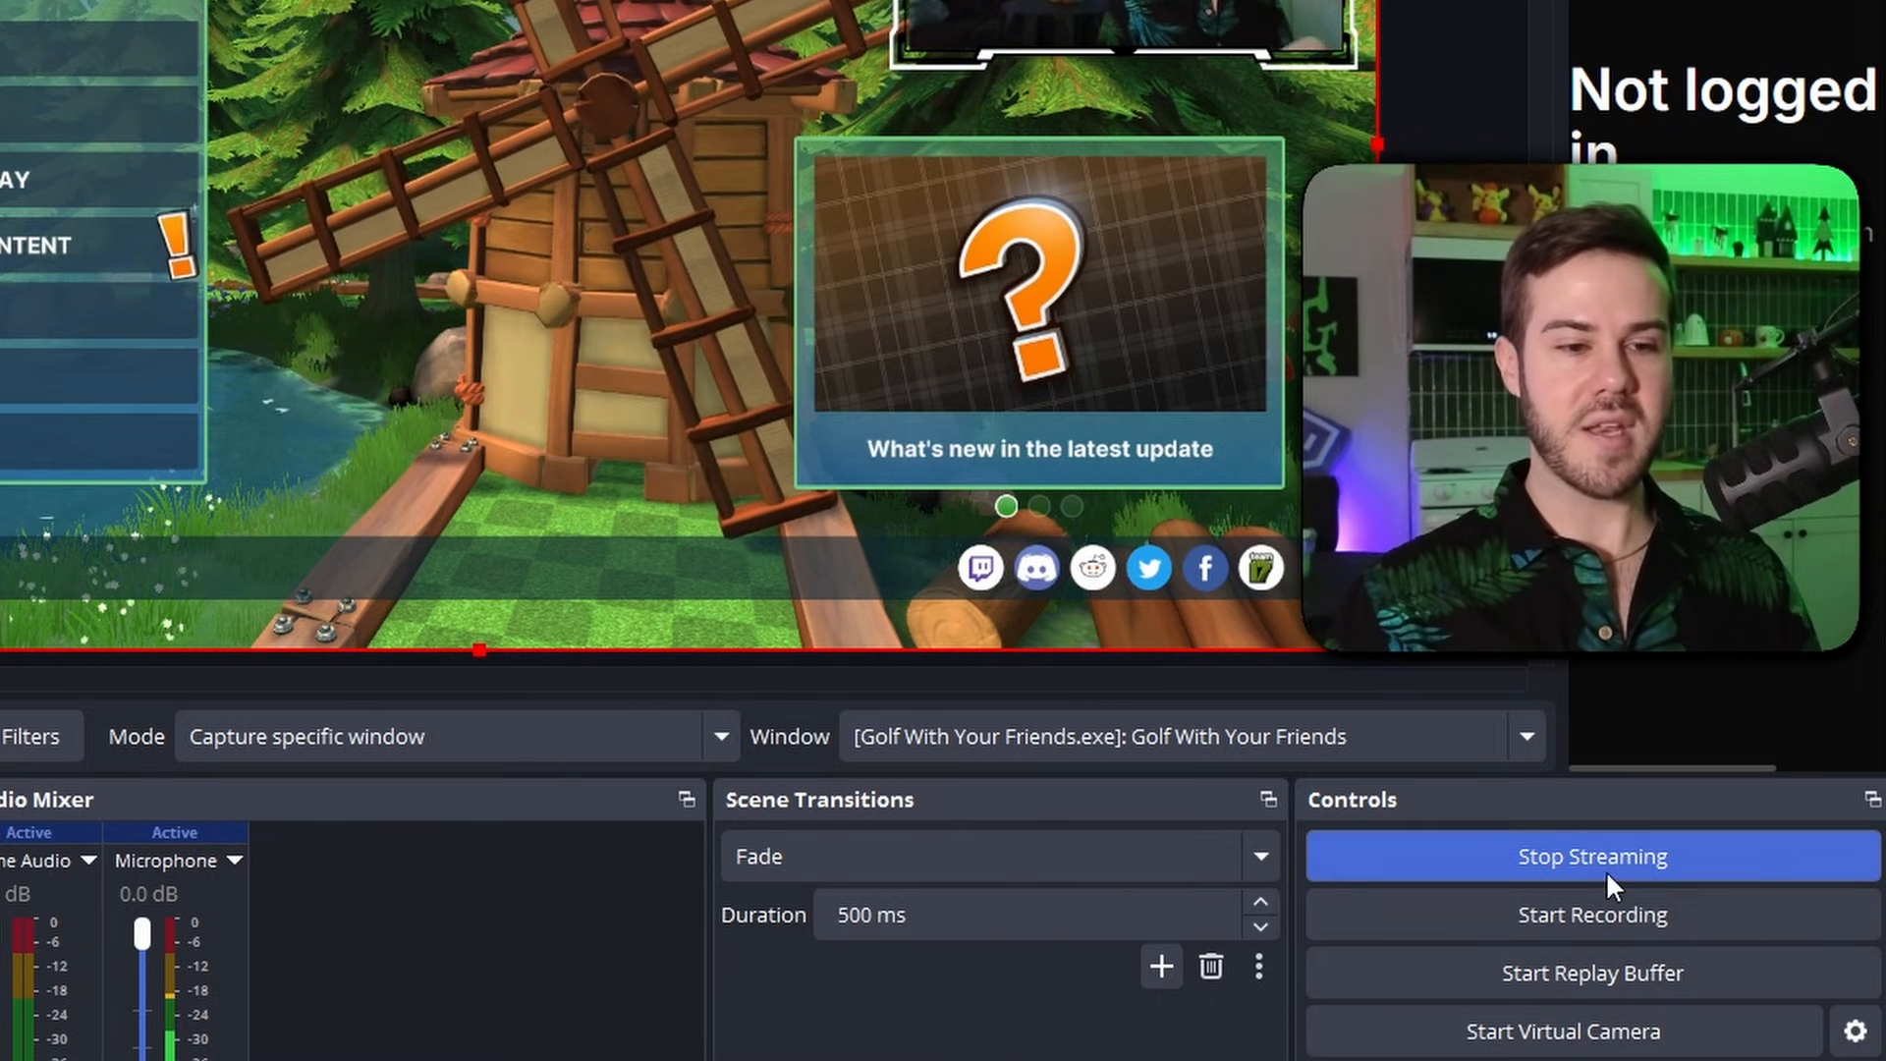
Stop the stream and switch to Kick to review the VODs list and the channel page's panels.
left_click(1480, 864)
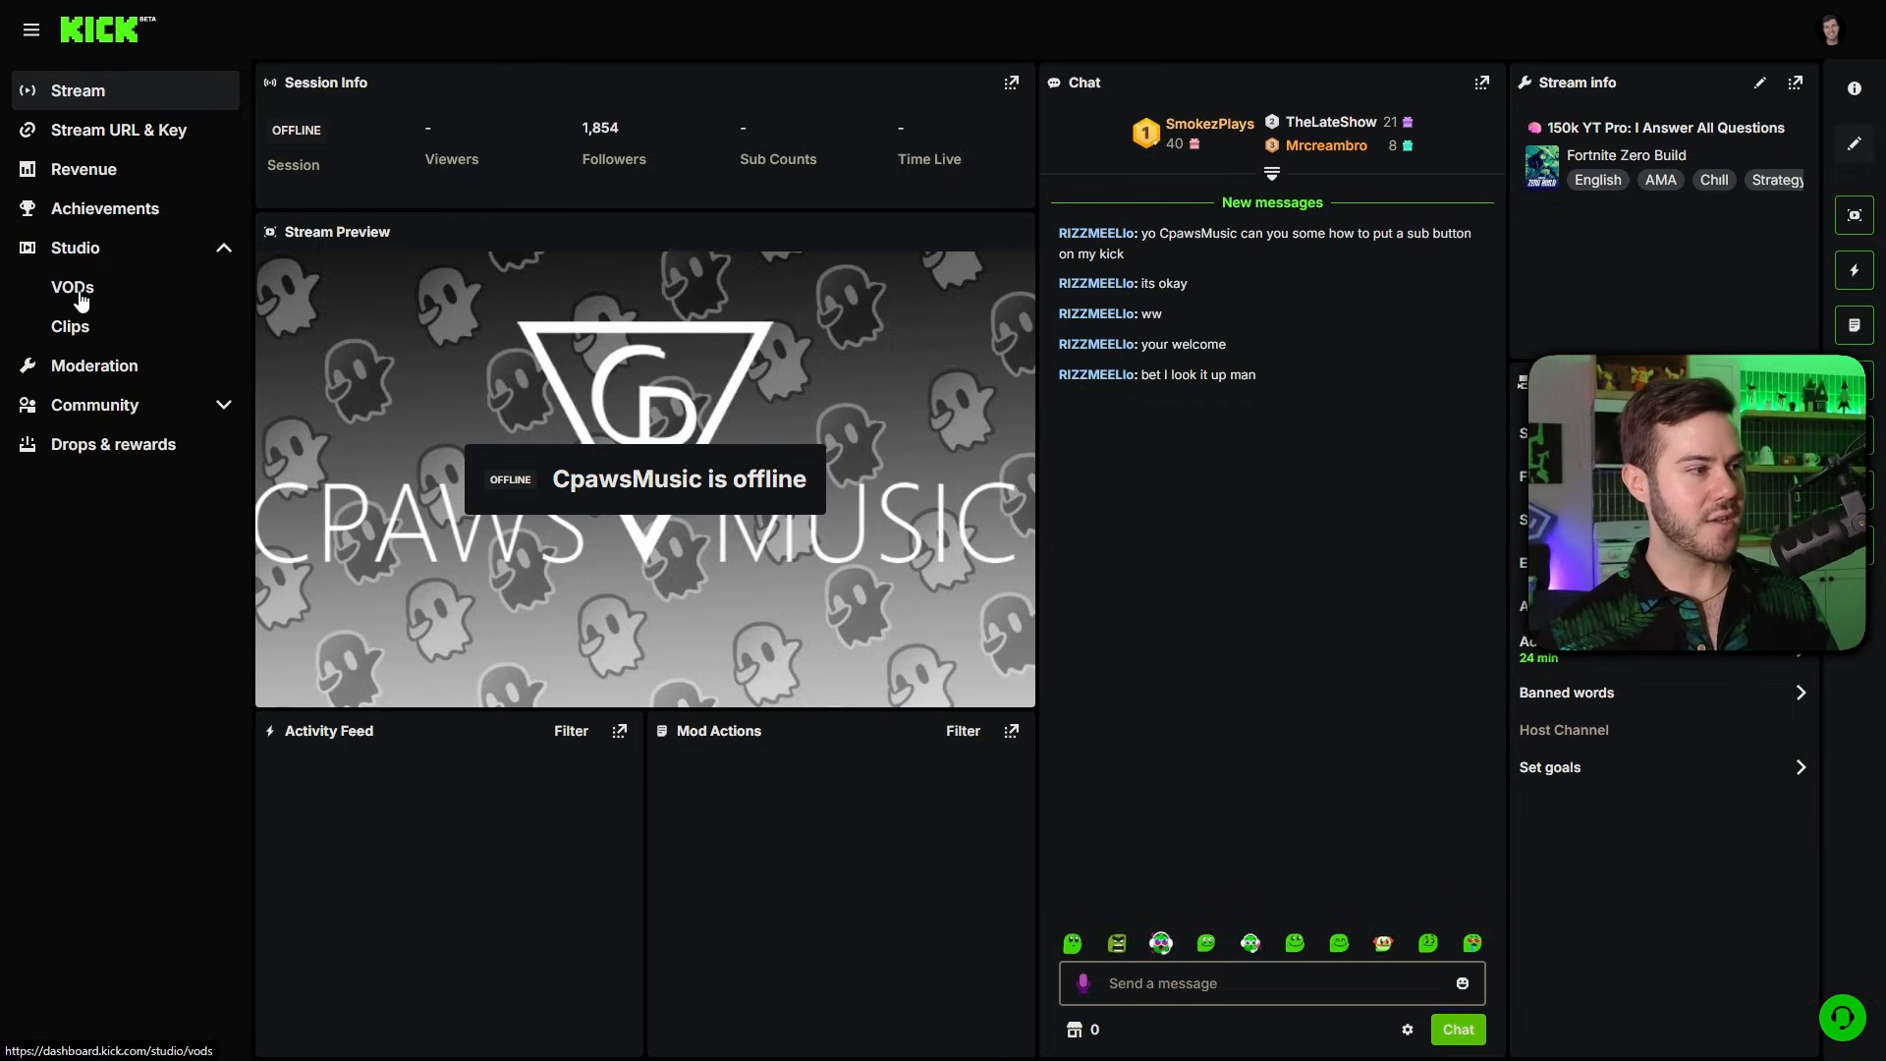
left_click(76, 290)
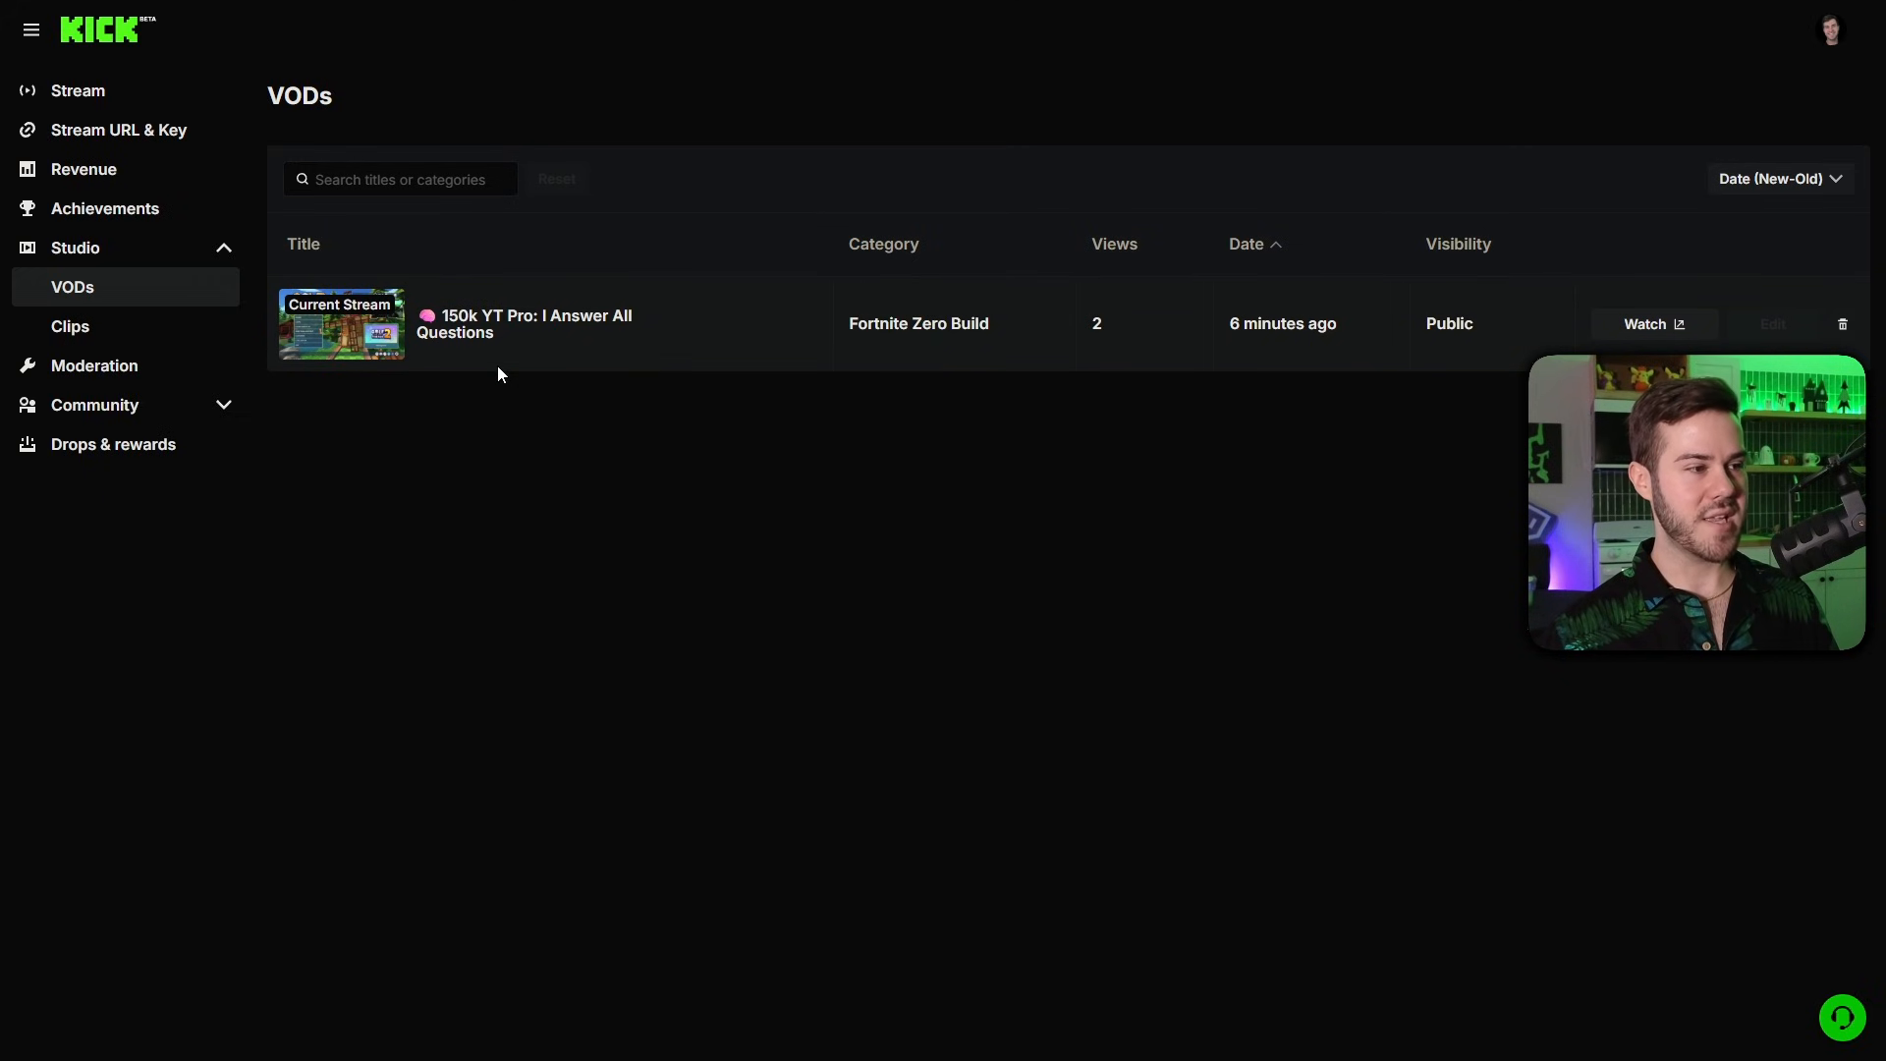
left_click(496, 327)
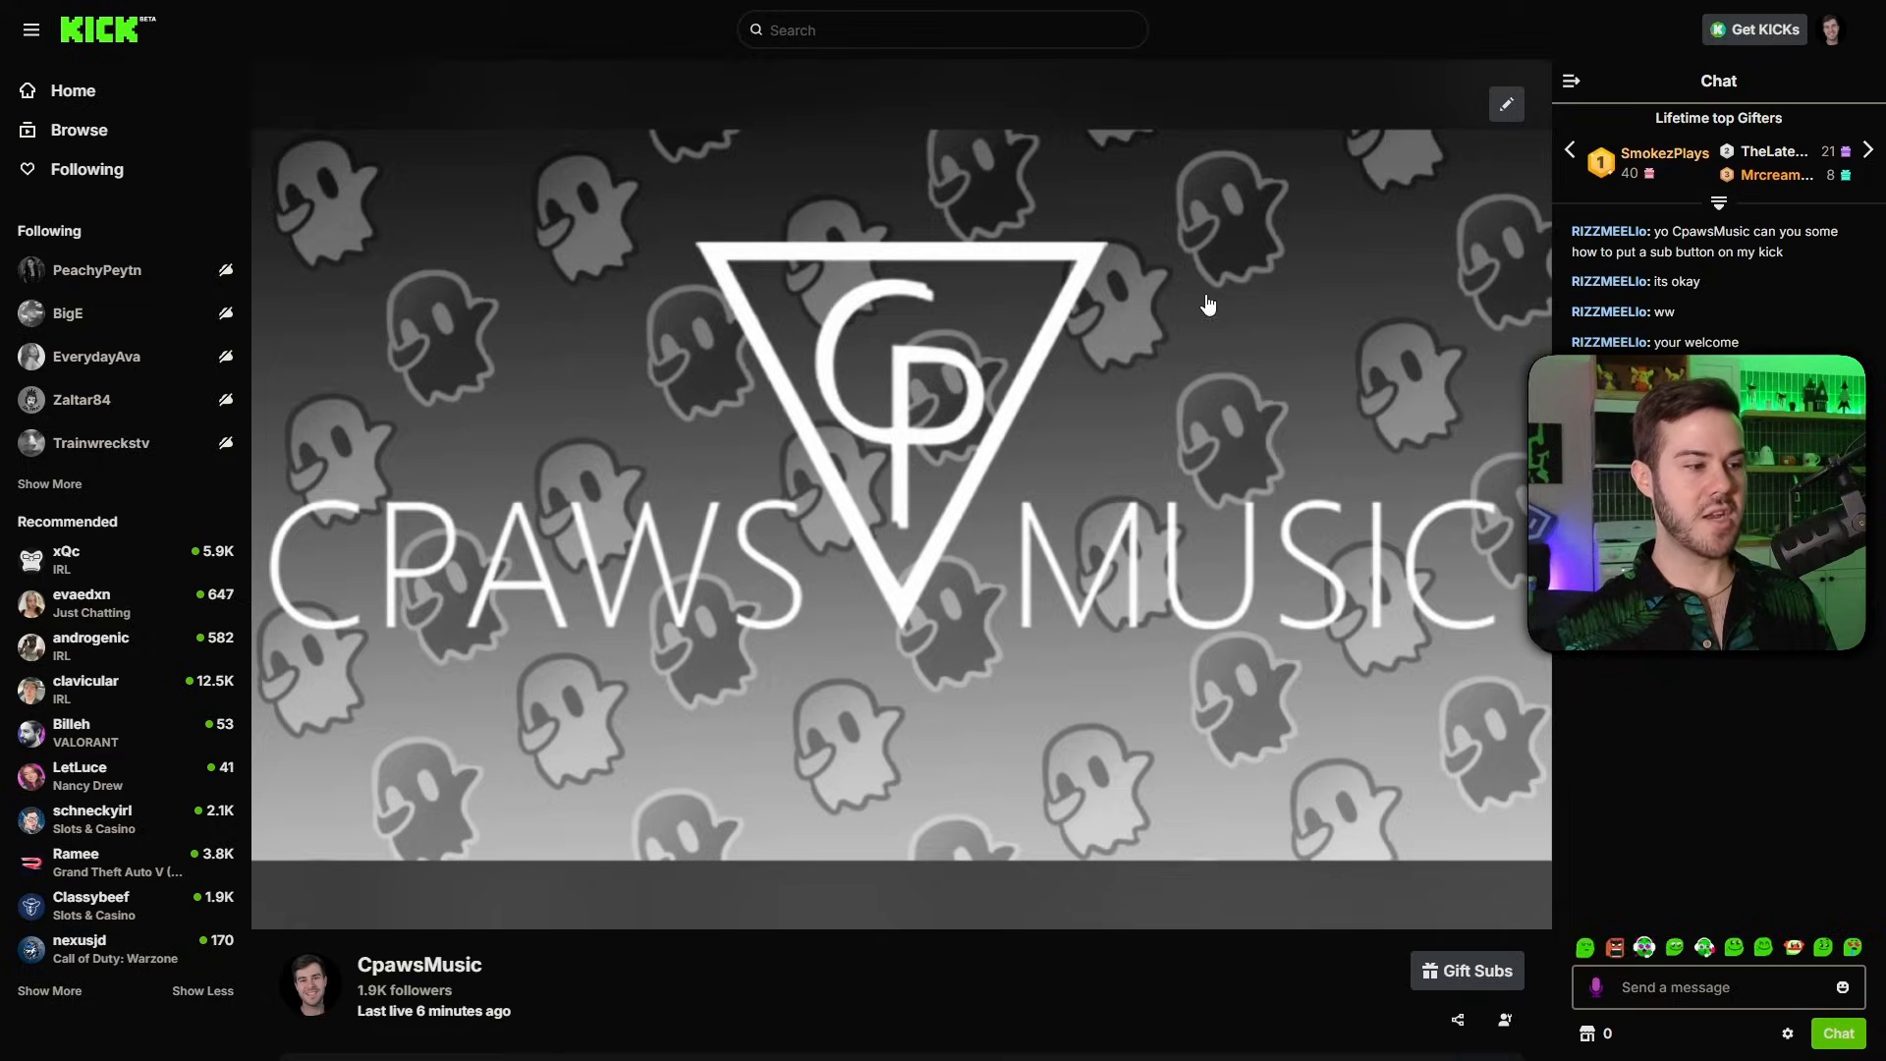
scroll(869, 554, "down", 7)
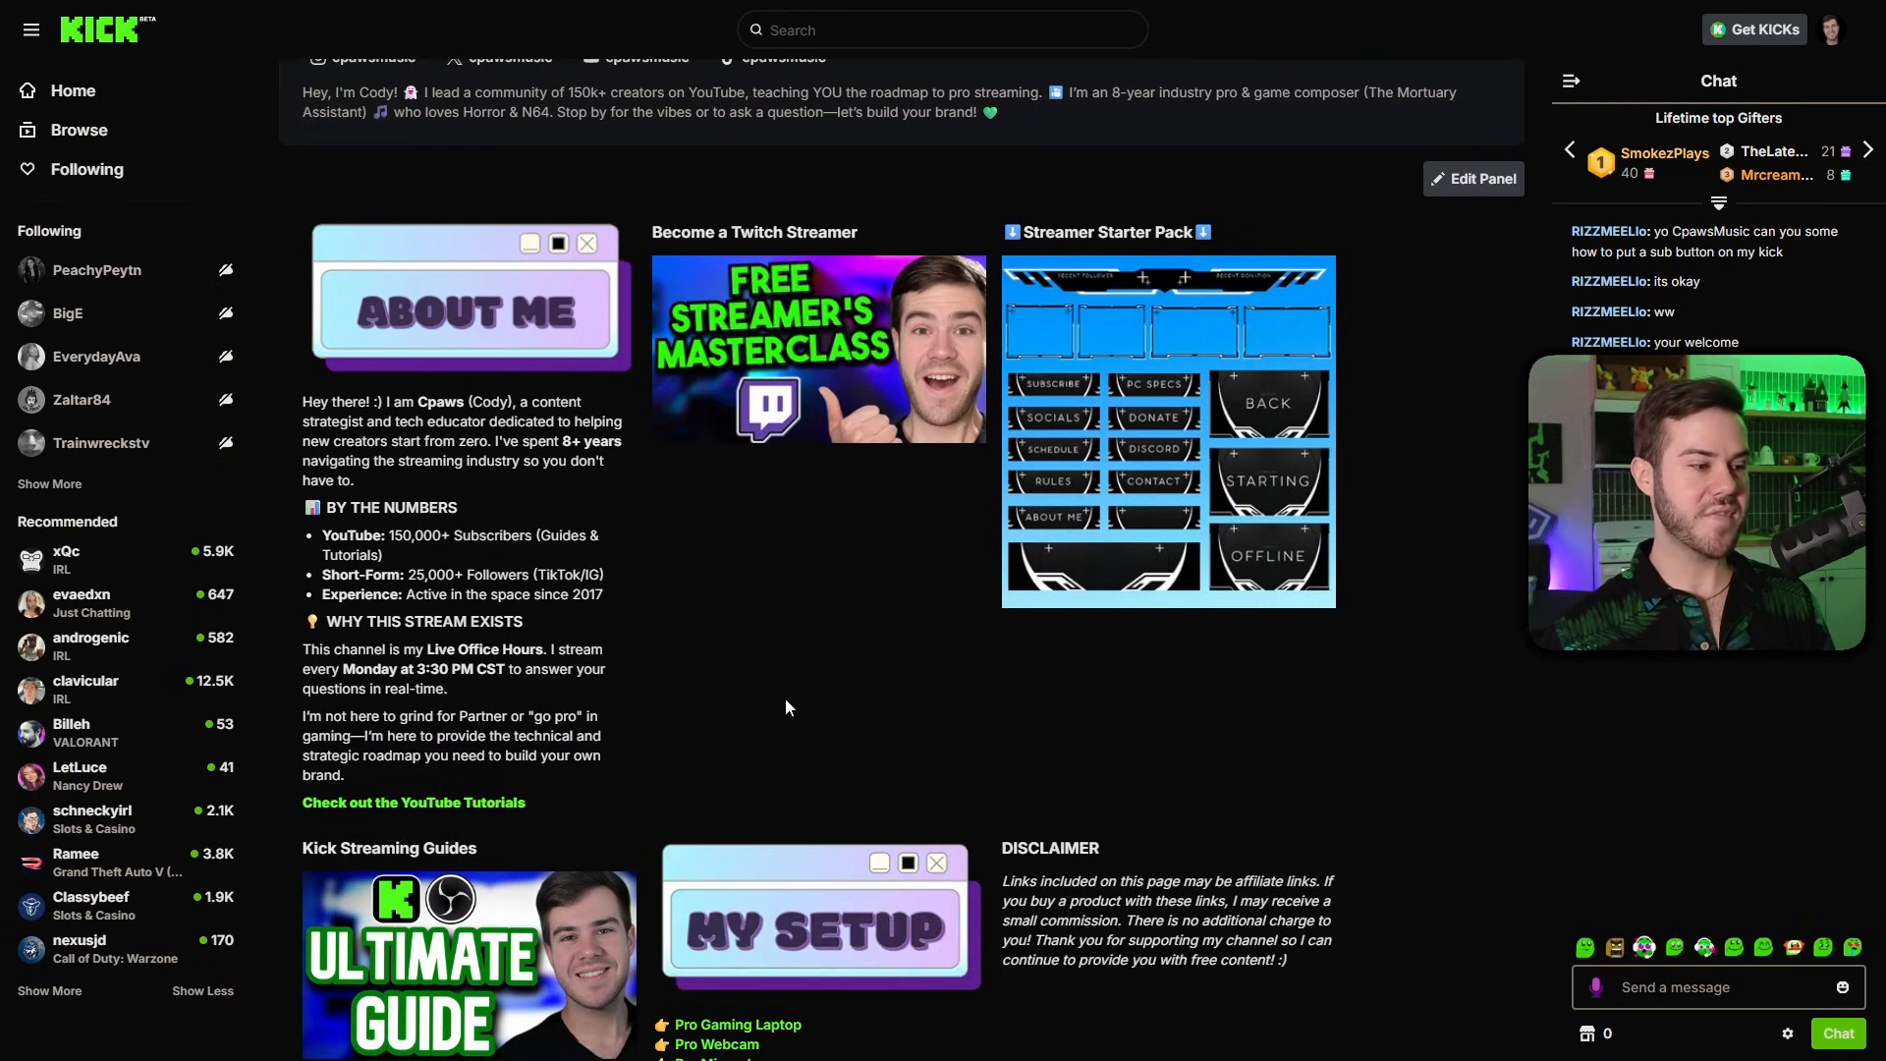
scroll(835, 677, "down", 2)
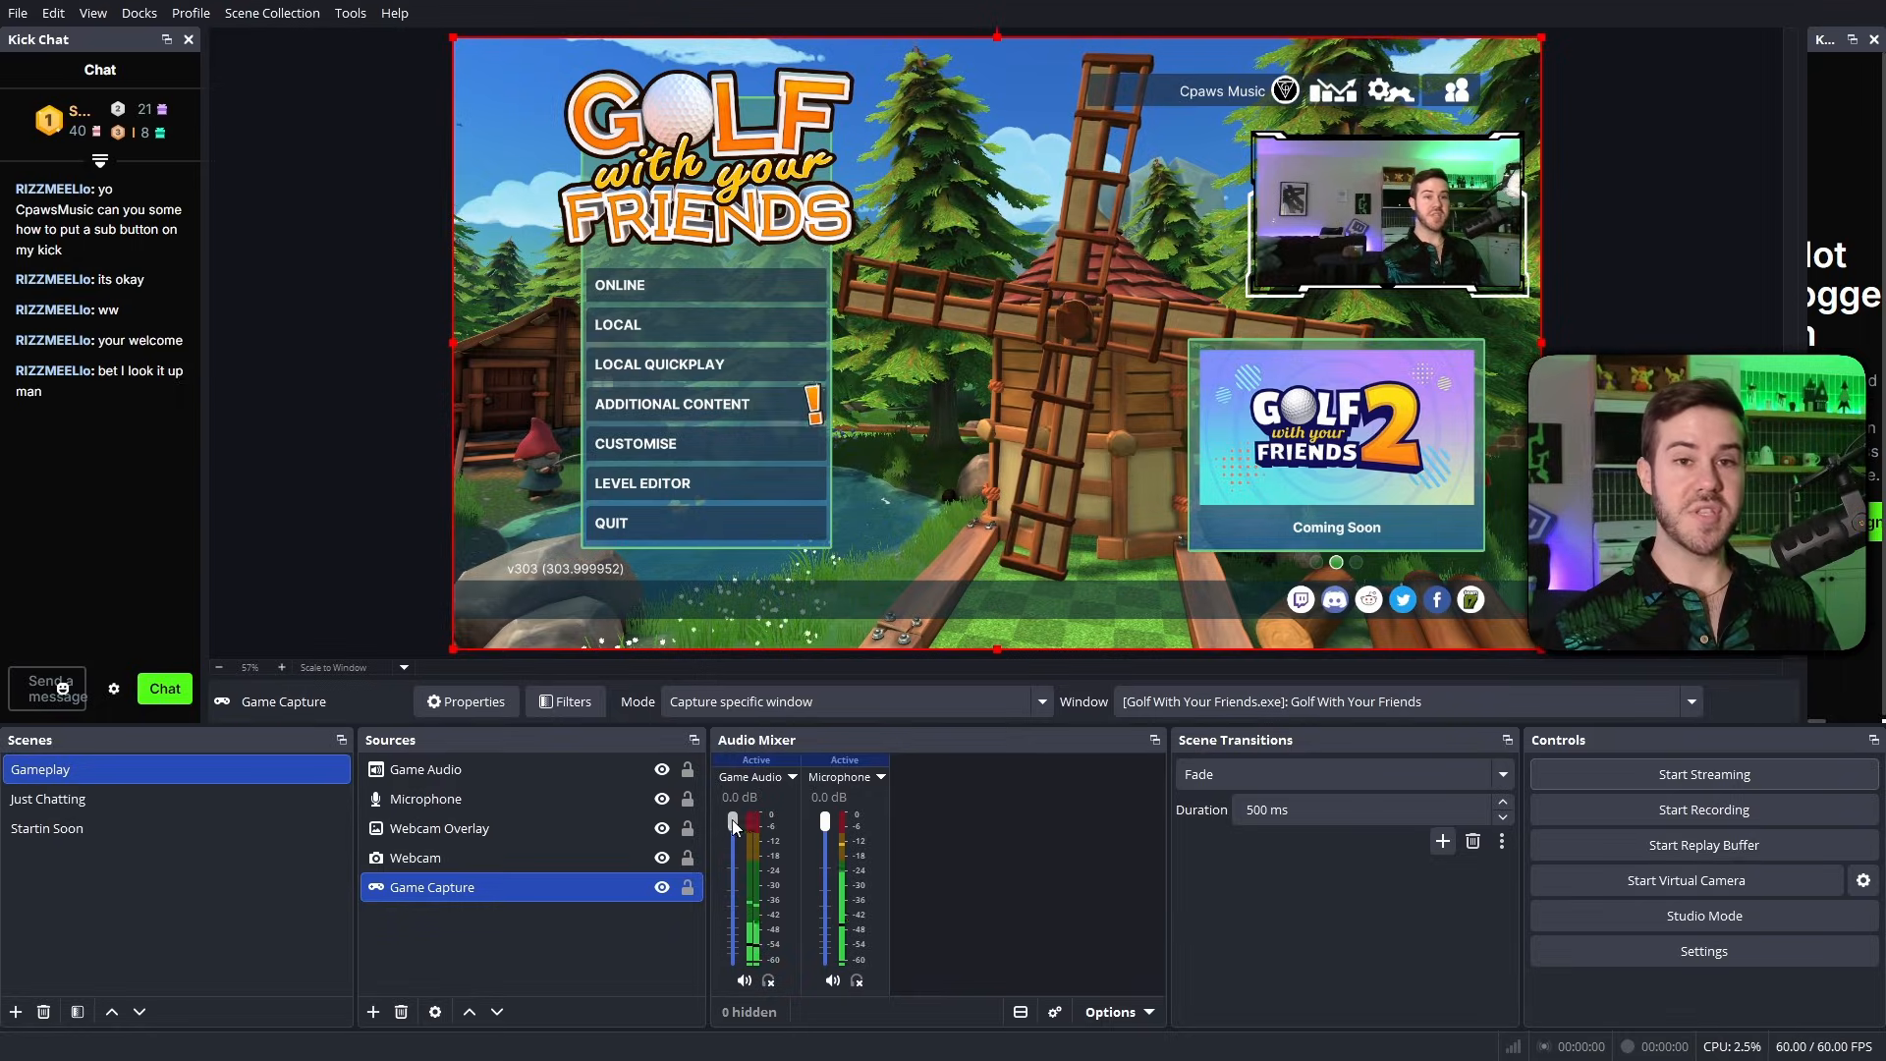
Switch back to OBS Studio and lower the Game Audio volume to -5.4 dB.
left_click_drag(732, 846, 732, 868)
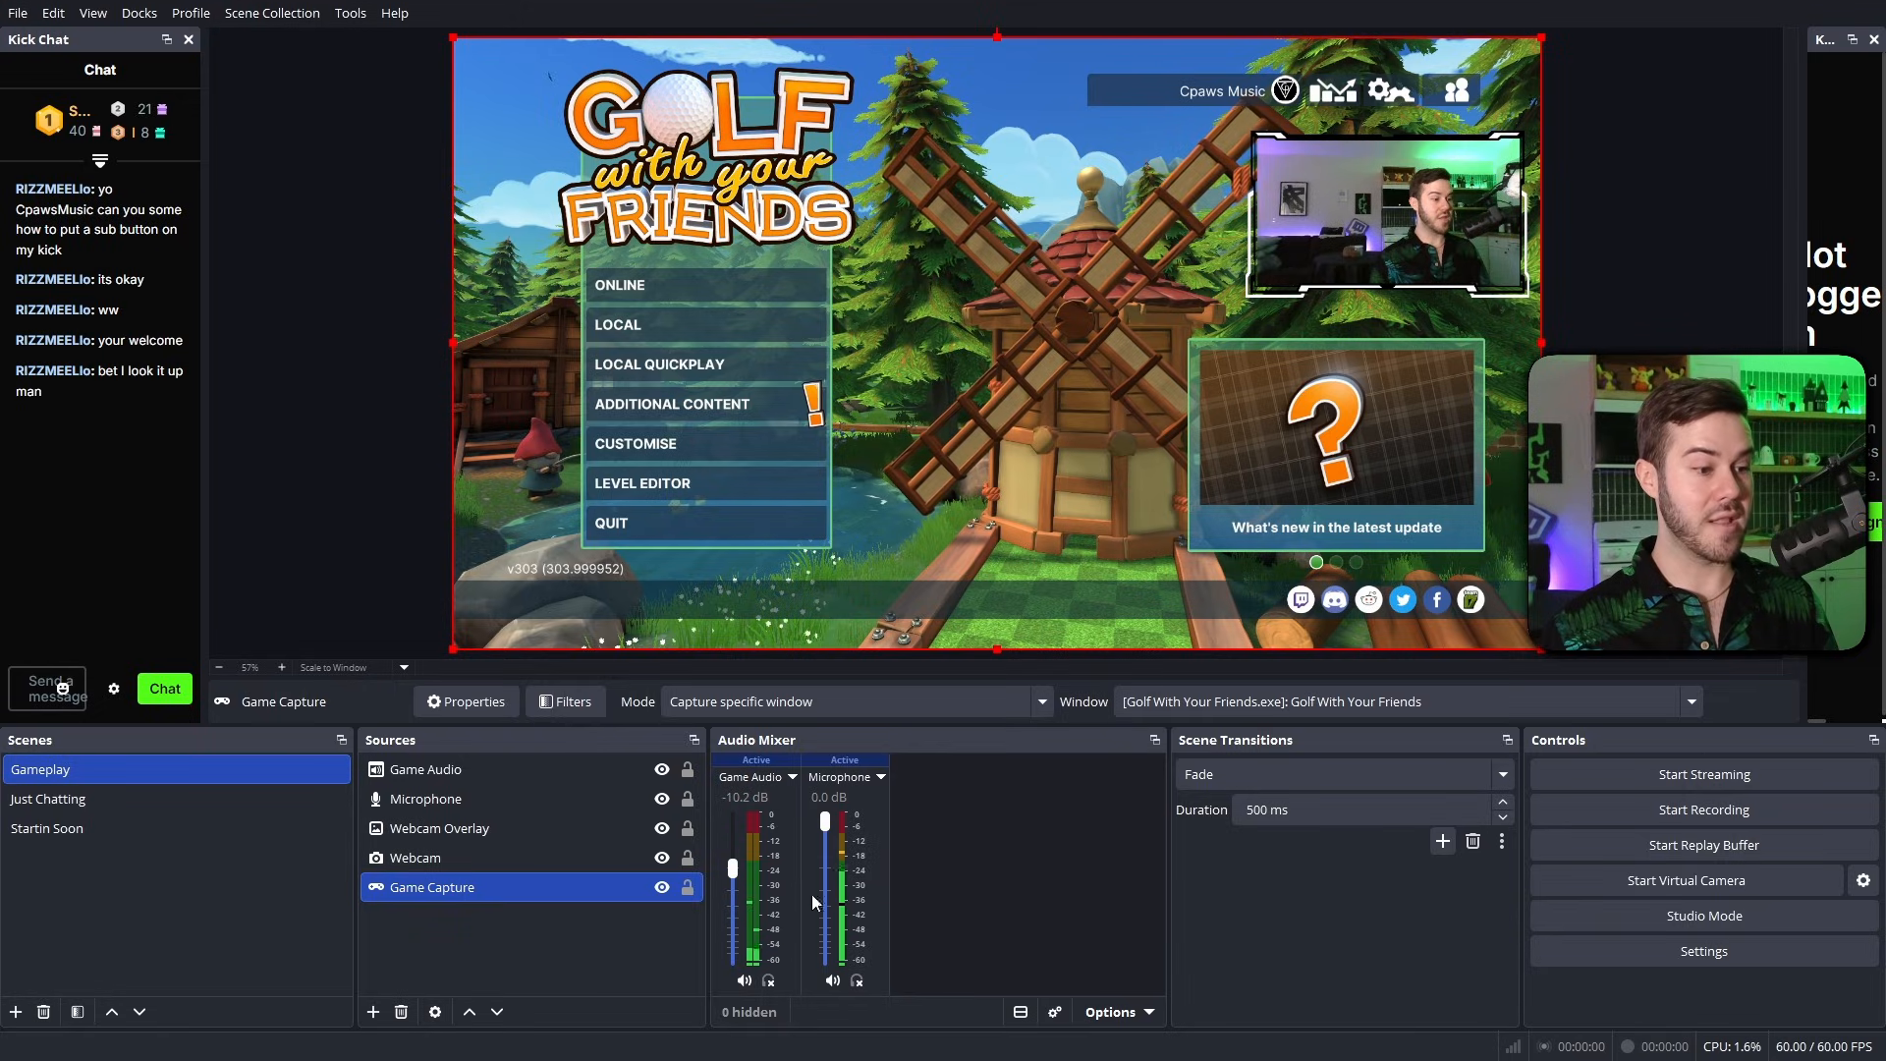
left_click_drag(735, 872, 735, 851)
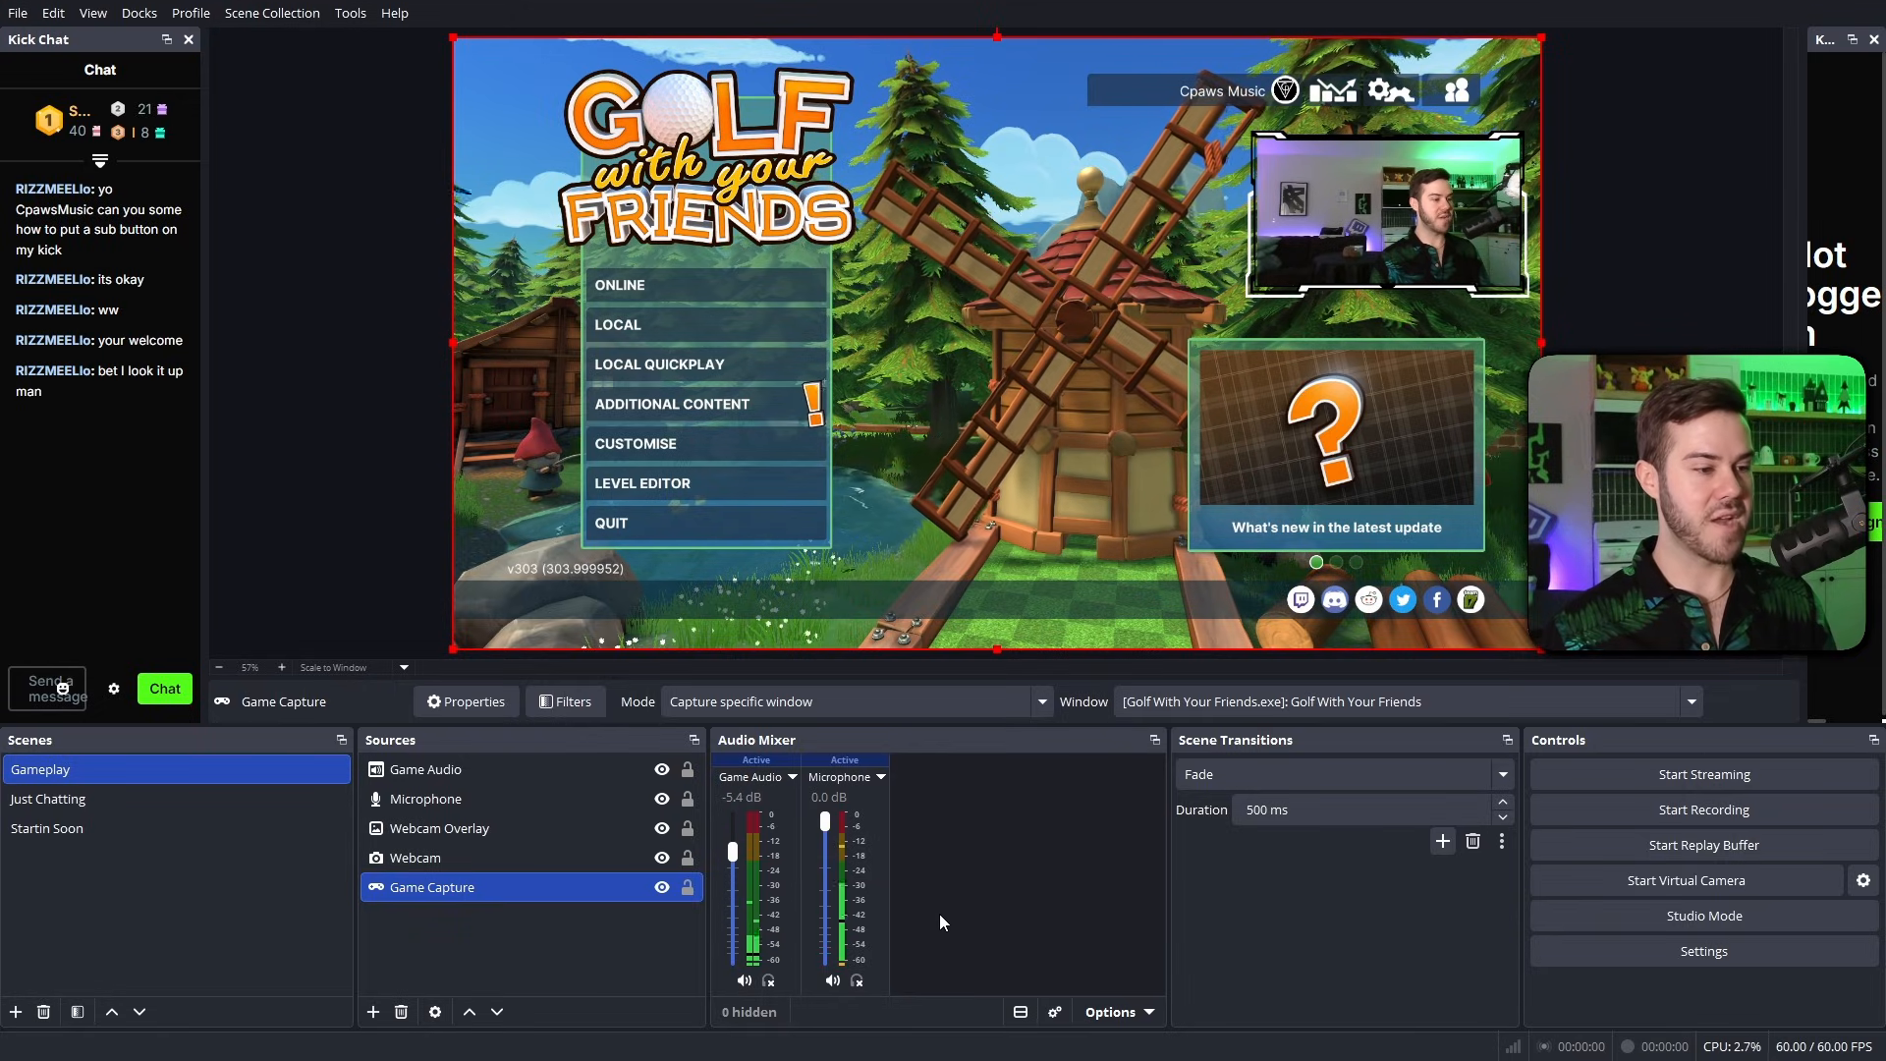